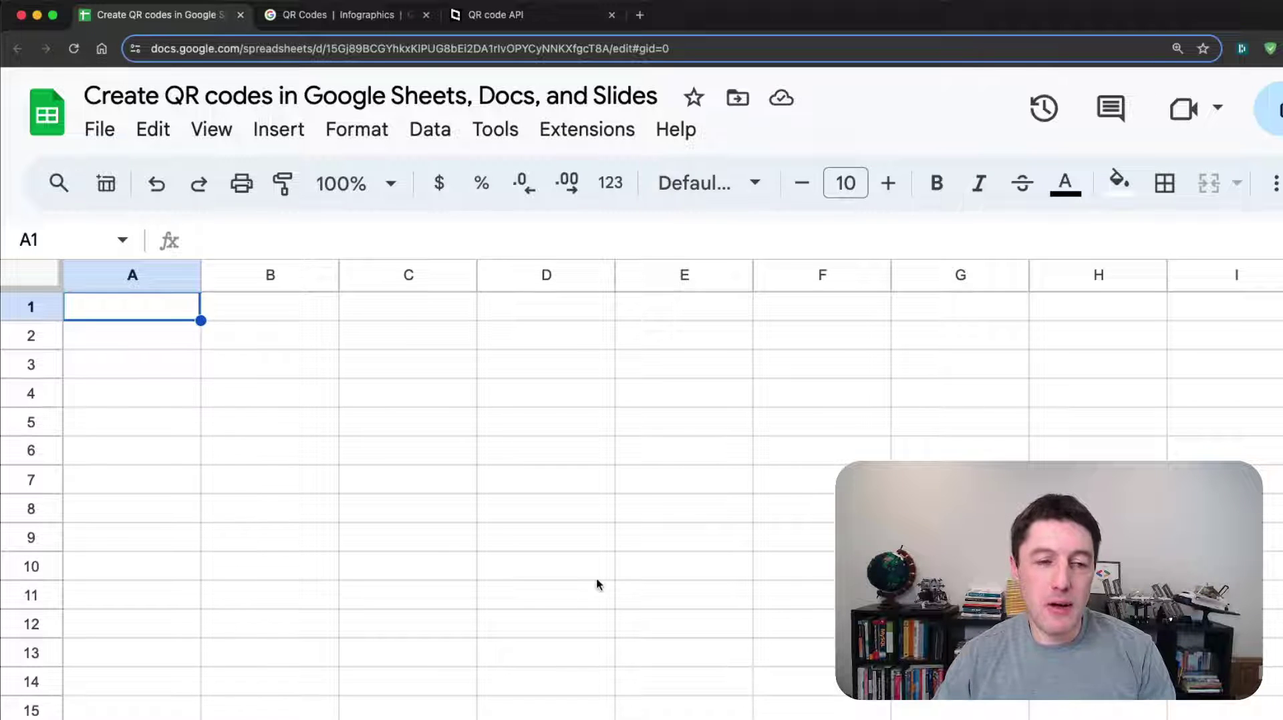
Enter the website address benlcollins.com in cell A1 and select the neighbouring cell B1
text(b)
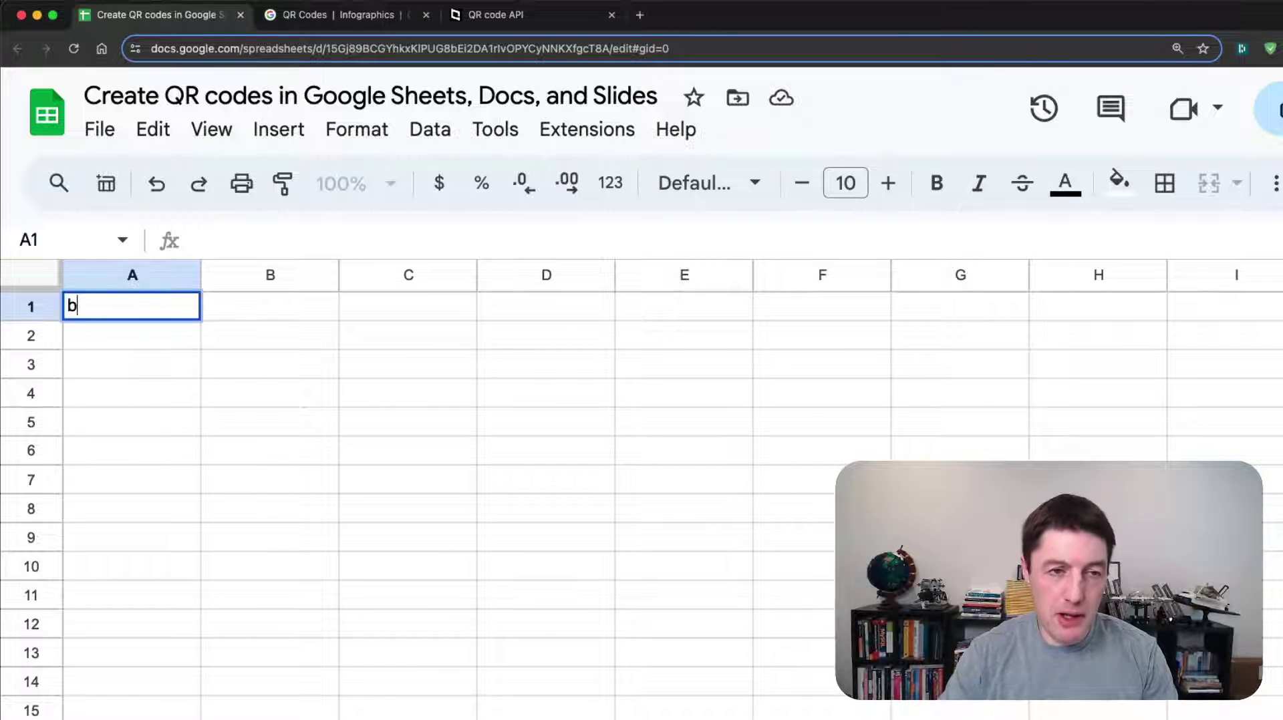
text(enlcollins.com)
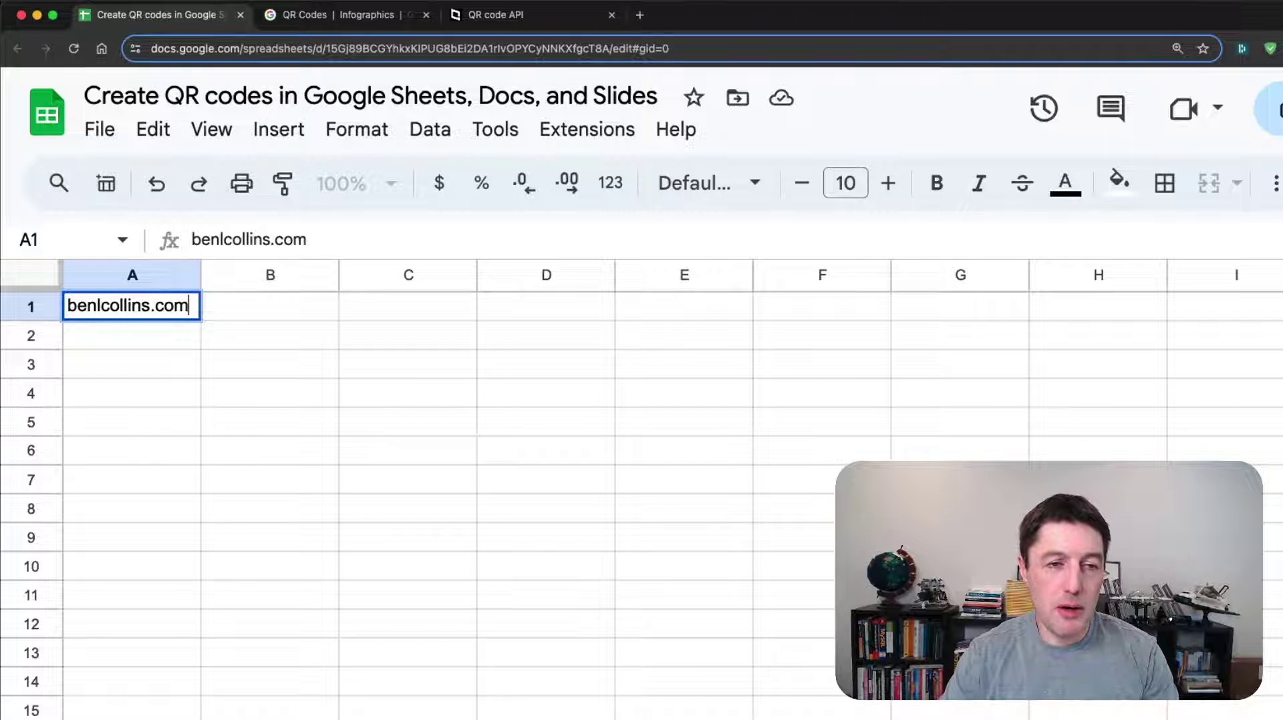
key(Return)
key(Up)
key(Right)
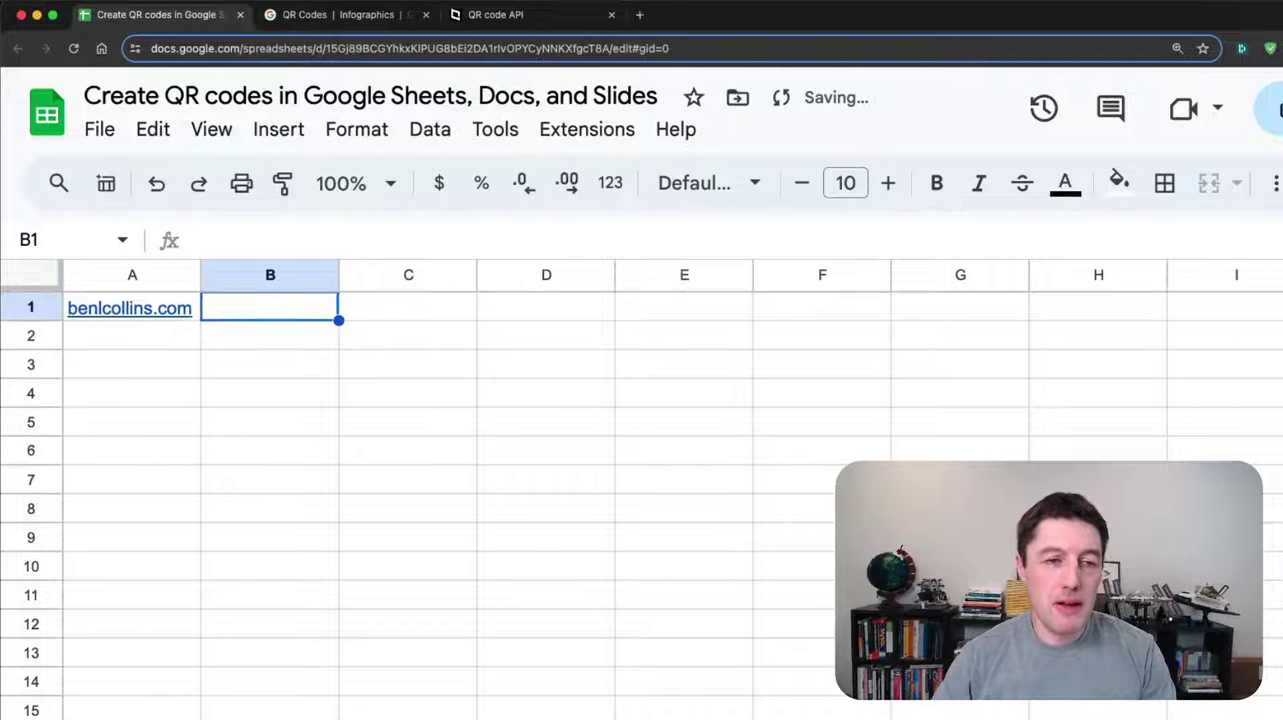
click(134, 306)
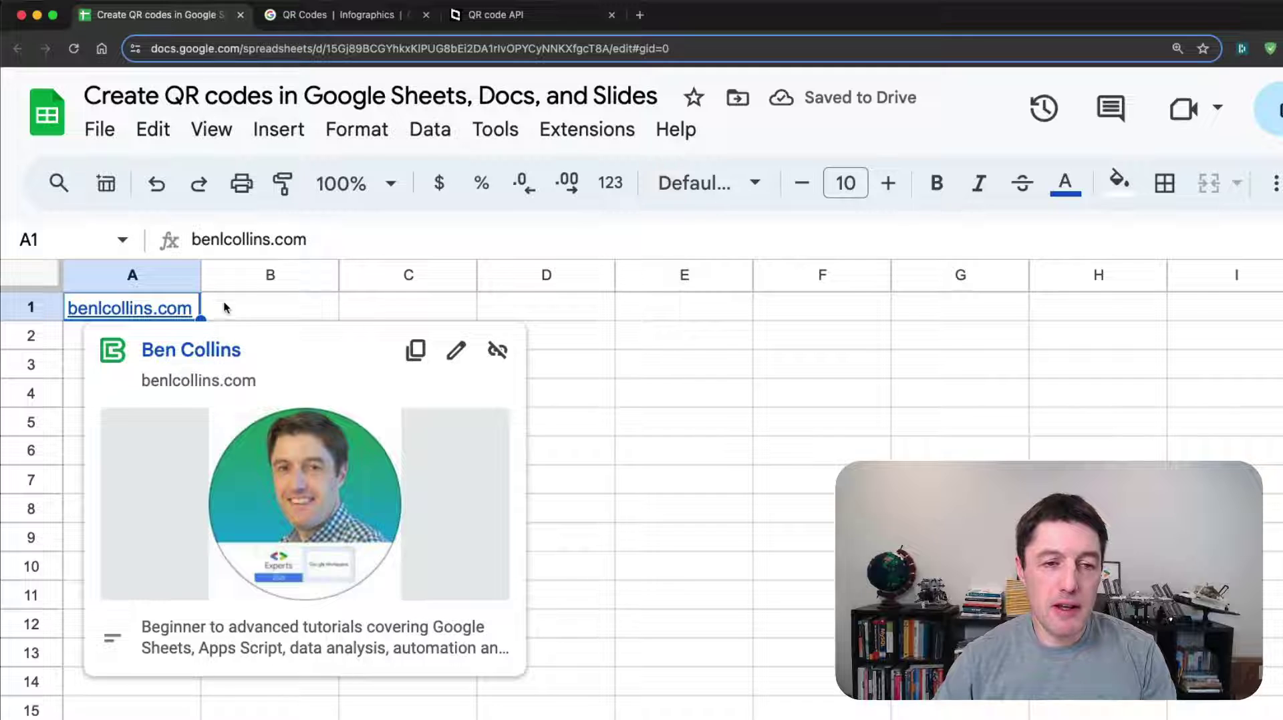
click(225, 307)
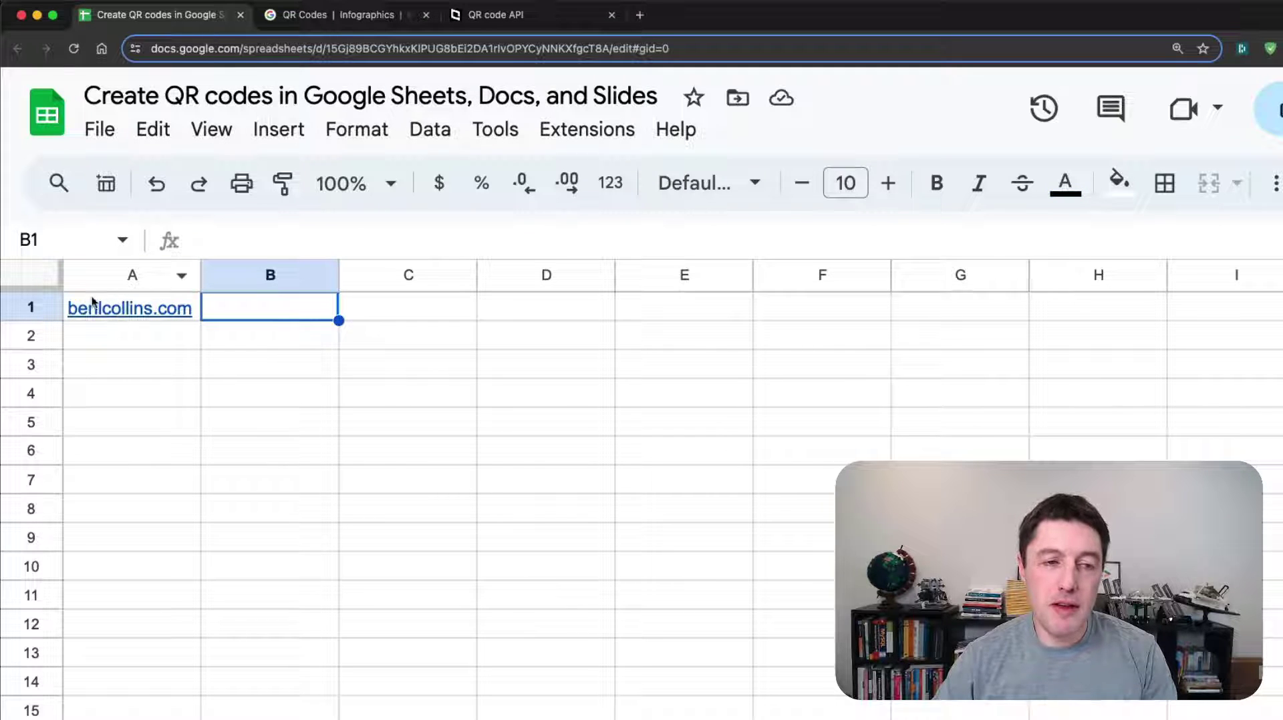
mouse_move(93, 304)
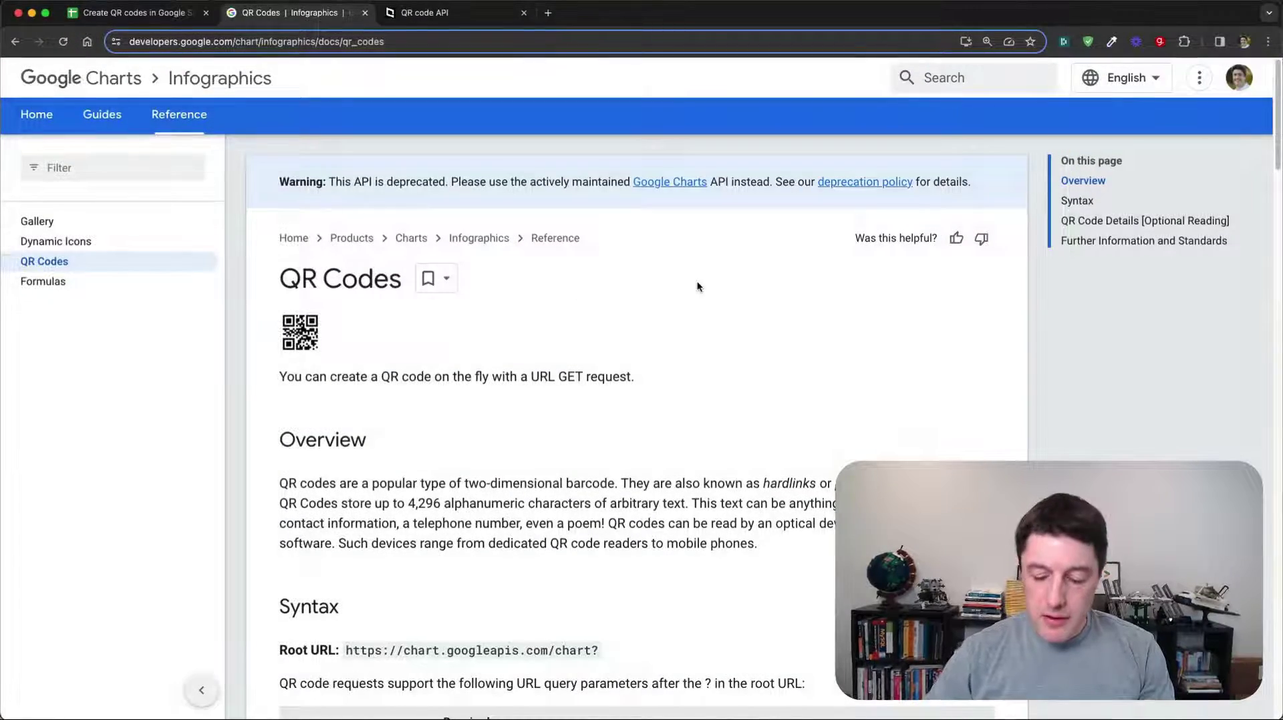
Examine the root URL, query parameters and API status notice on the Google Charts QR Codes reference page
key(super+equal)
key(super+equal)
key(super+equal)
scroll(840, 359, down, 1)
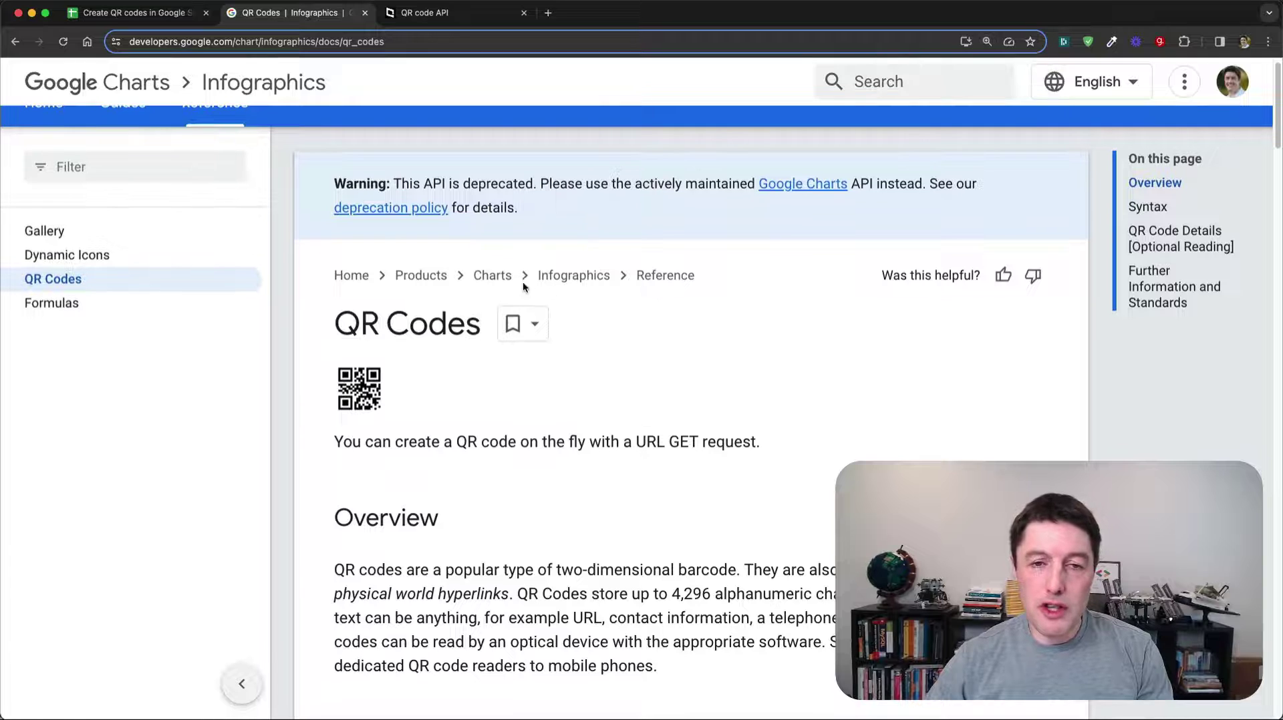
scroll(651, 348, down, 5)
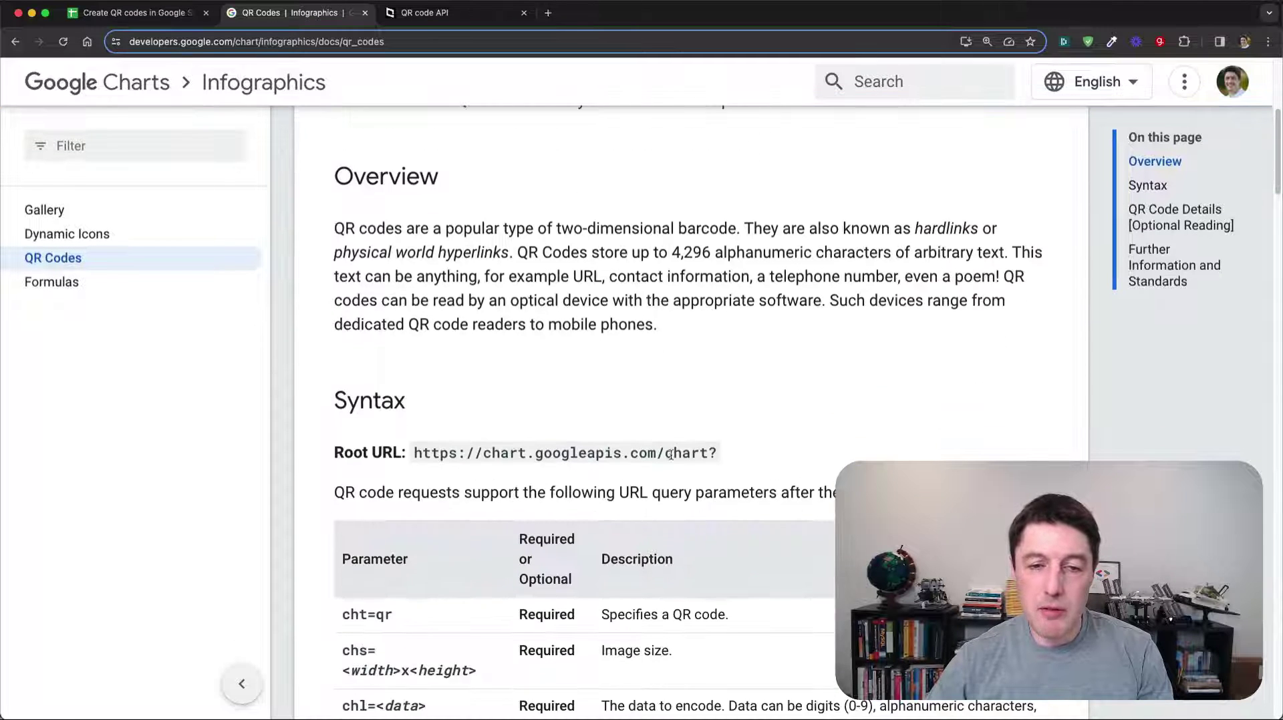
drag(714, 458, 402, 456)
scroll(664, 389, down, 2)
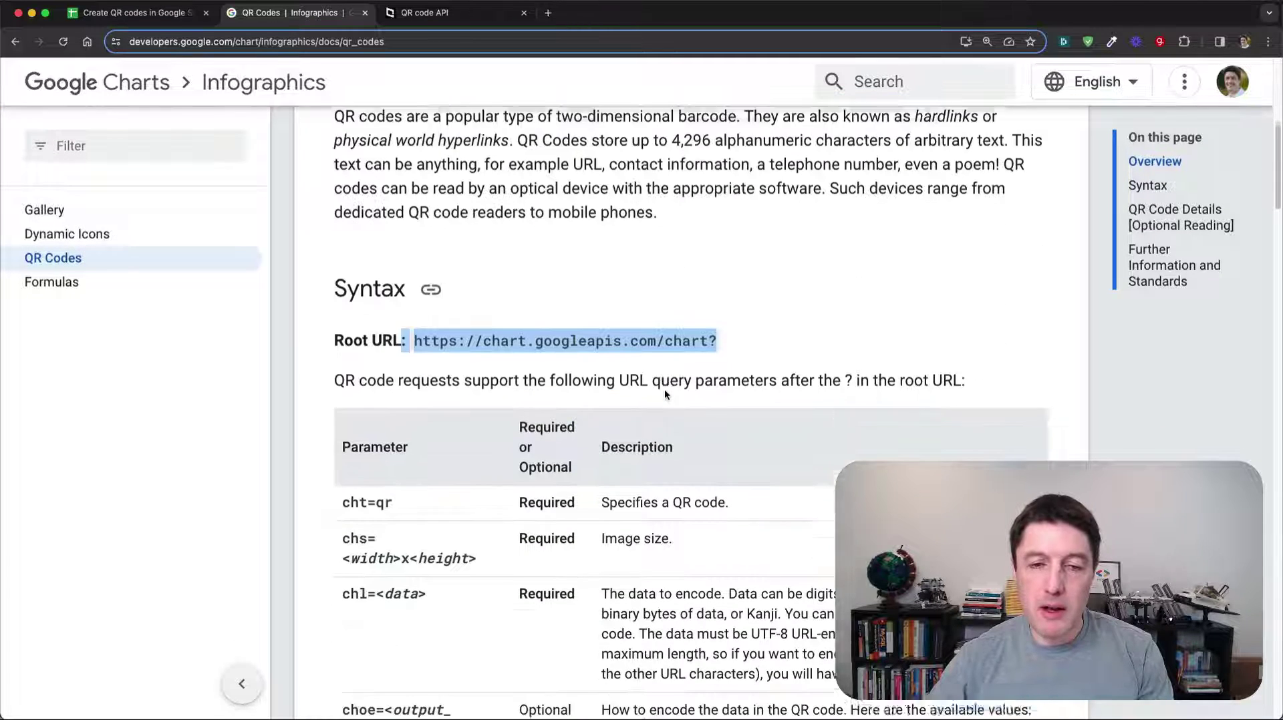
scroll(434, 434, down, 2)
drag(342, 391, 395, 391)
scroll(499, 400, up, 10)
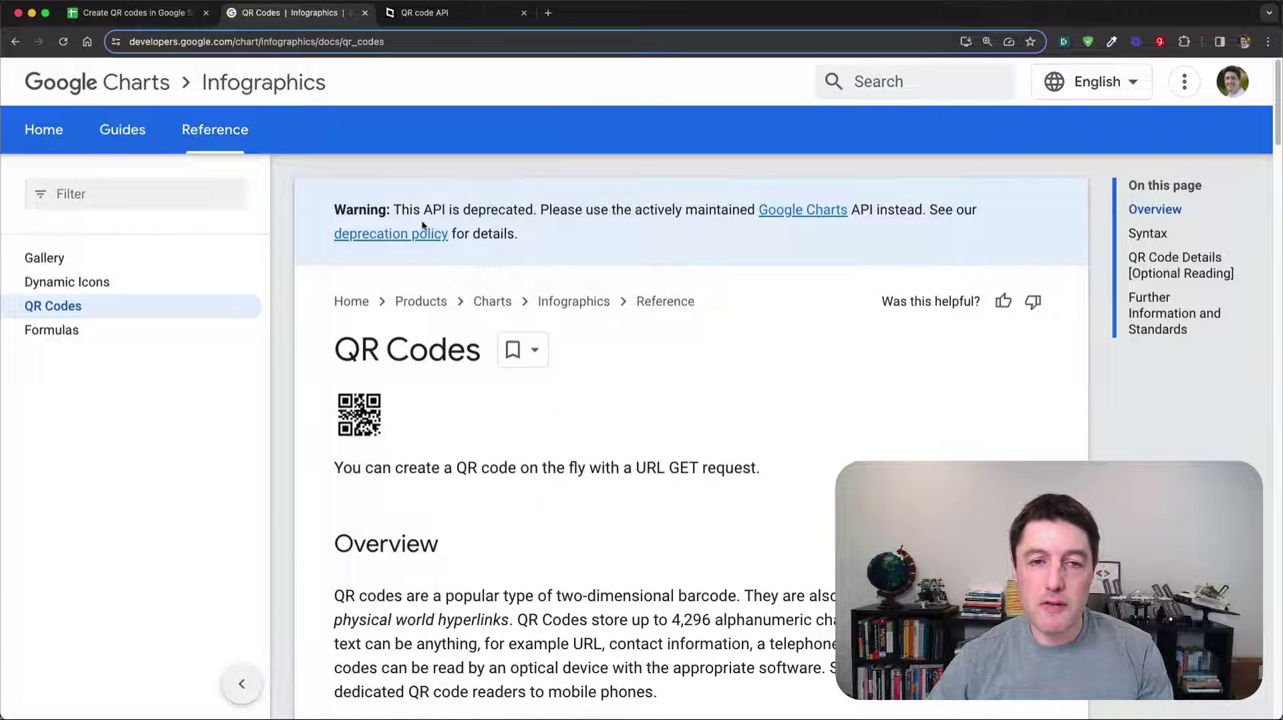
drag(391, 212, 533, 211)
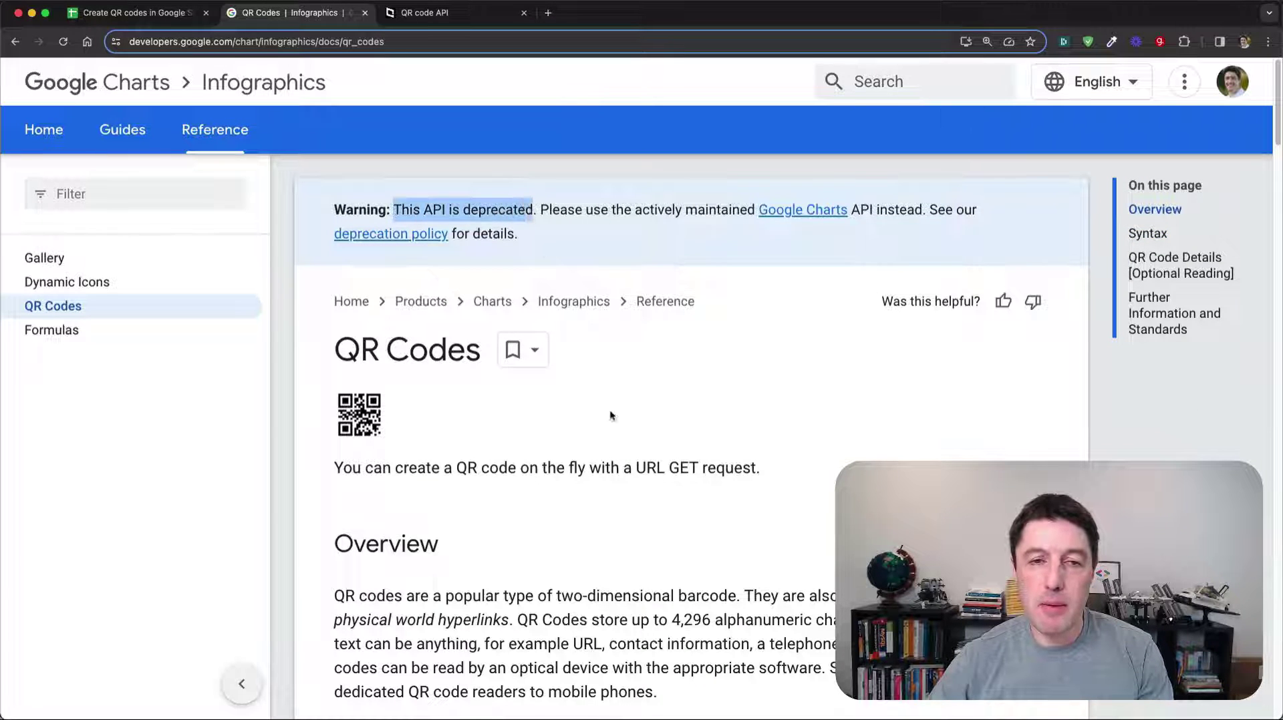
Copy the link address of the example create-qr-code request from the goqr.me QR code API page
click(425, 12)
scroll(555, 289, up, 10)
scroll(556, 289, up, 2)
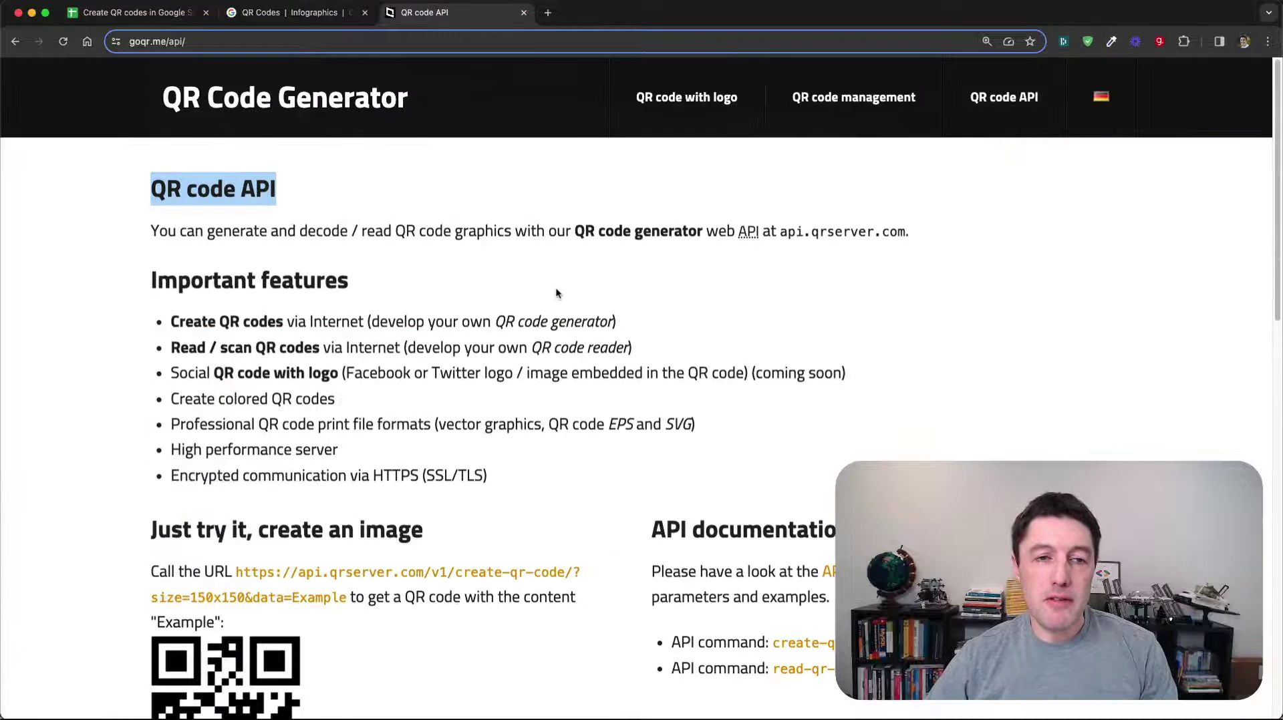
click(314, 201)
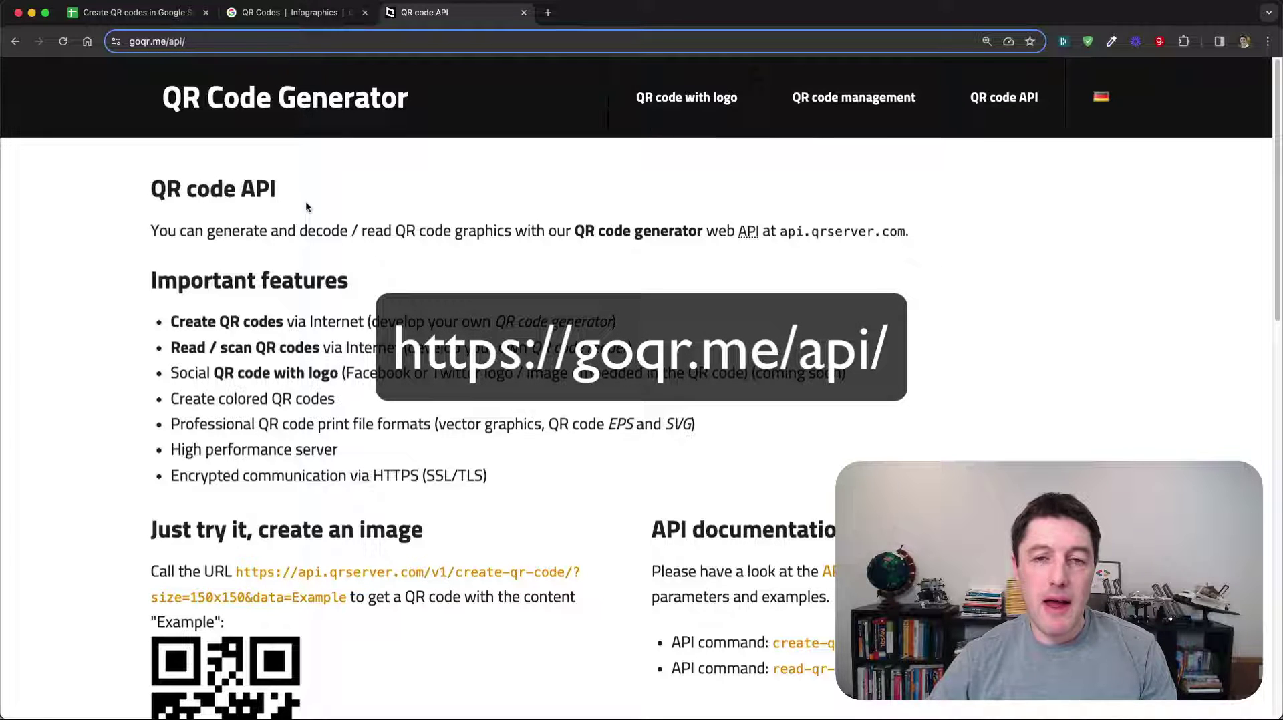
scroll(493, 472, down, 1)
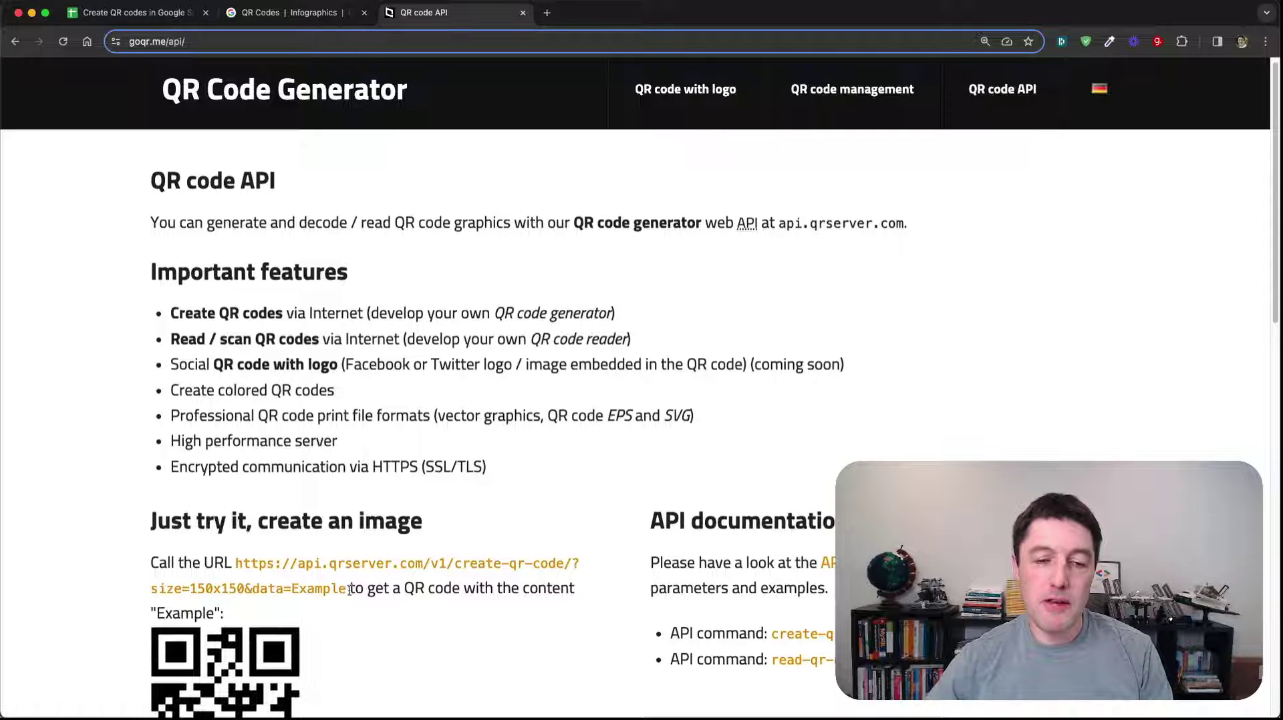
drag(345, 592, 253, 568)
key(super+c)
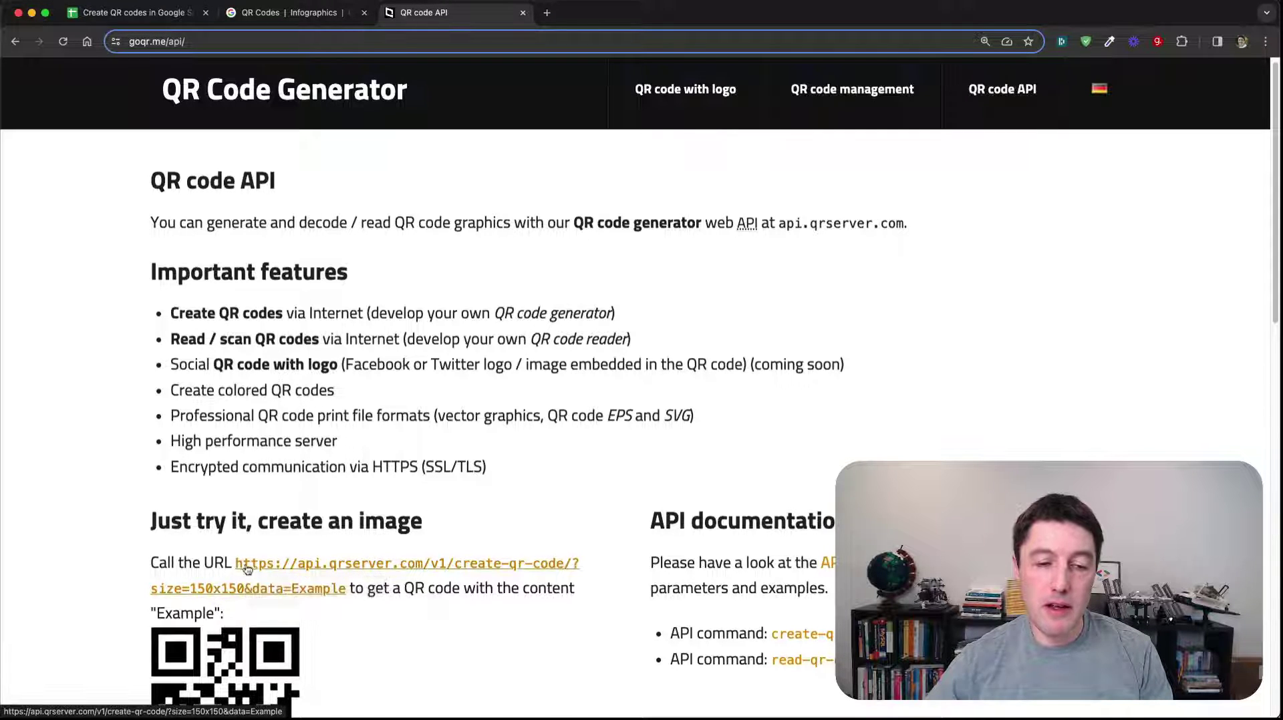
right_click(253, 568)
click(348, 649)
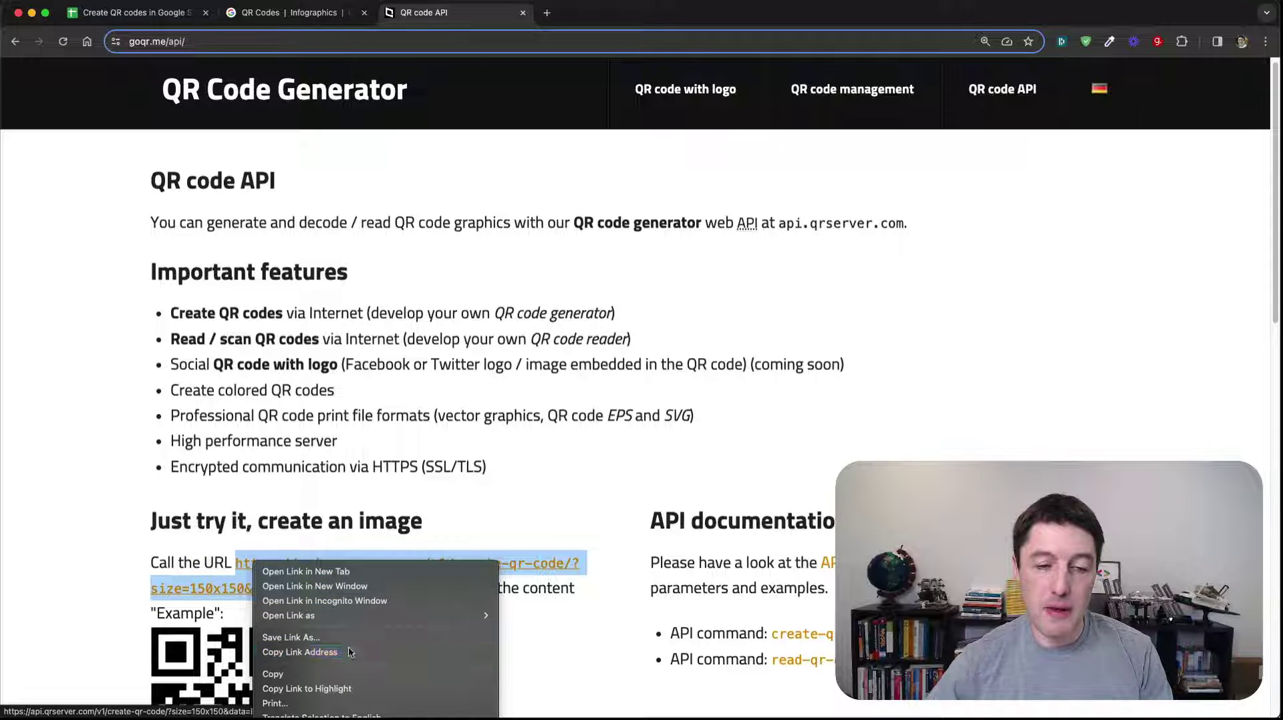
Paste the copied API URL into cell B1 of the spreadsheet and remove the word "Example" from its end
click(133, 12)
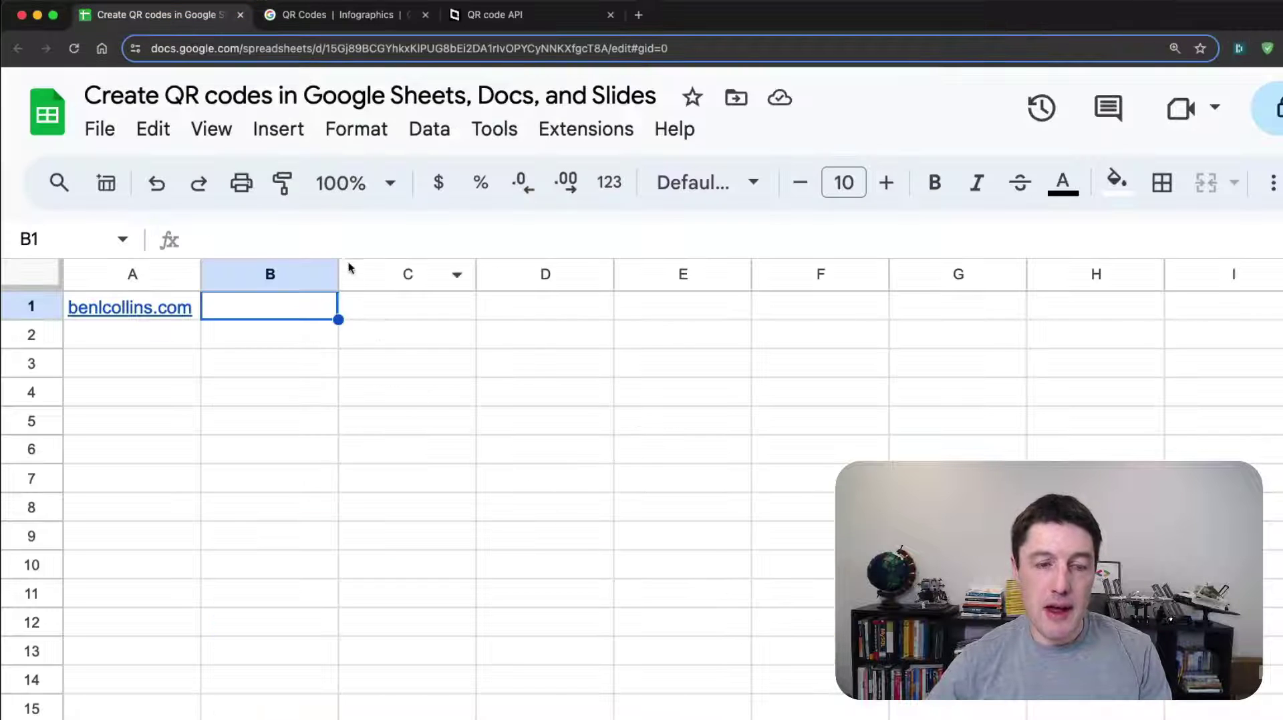
key(super+v)
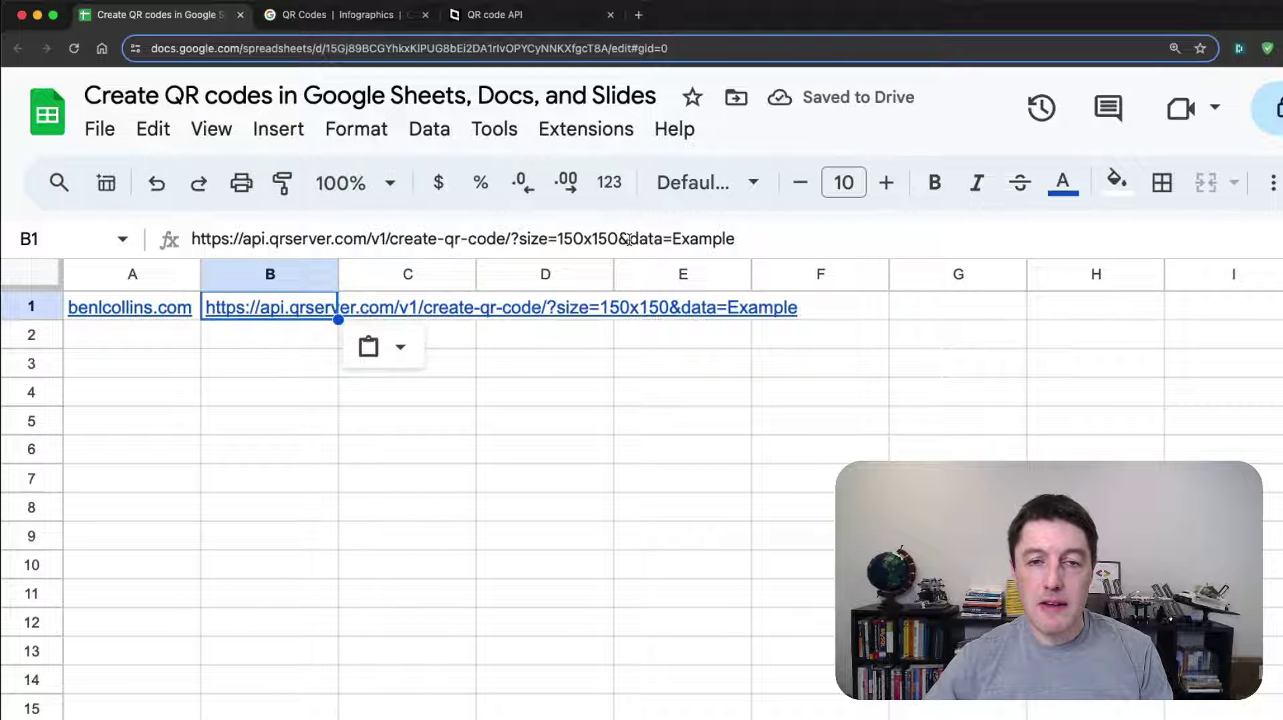
drag(629, 239, 764, 237)
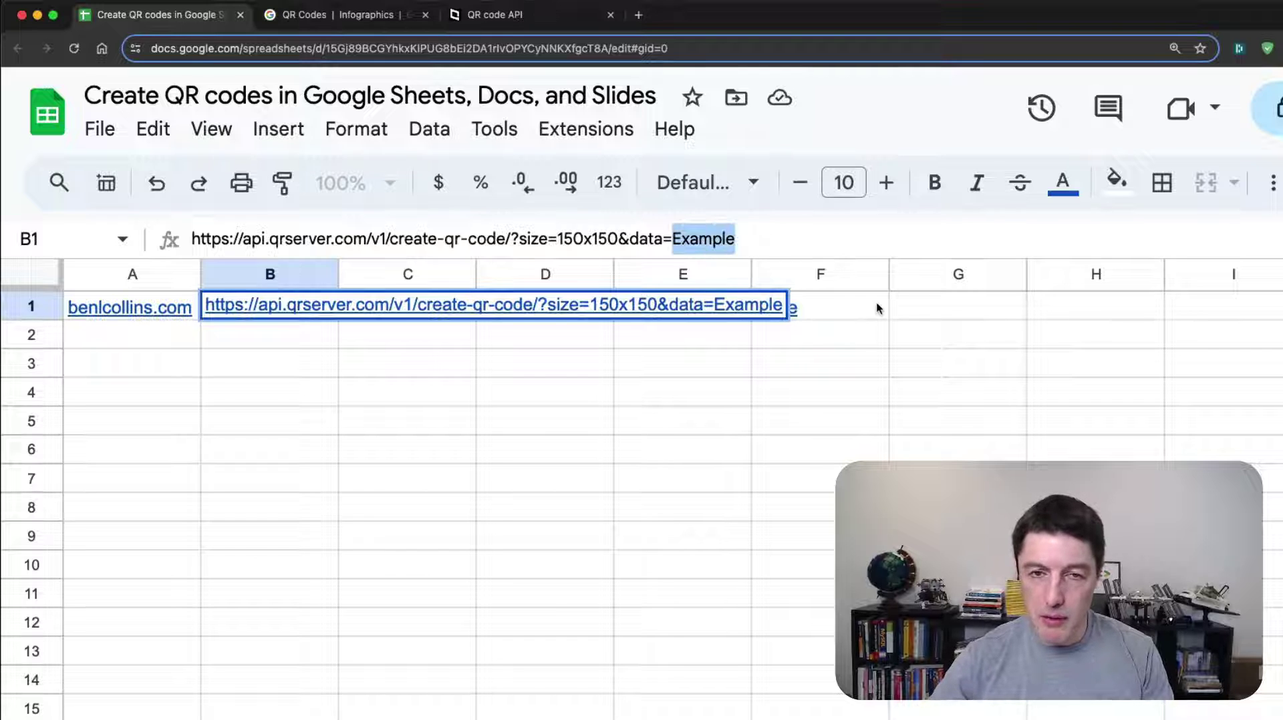
key(BackSpace)
key(Return)
key(Up)
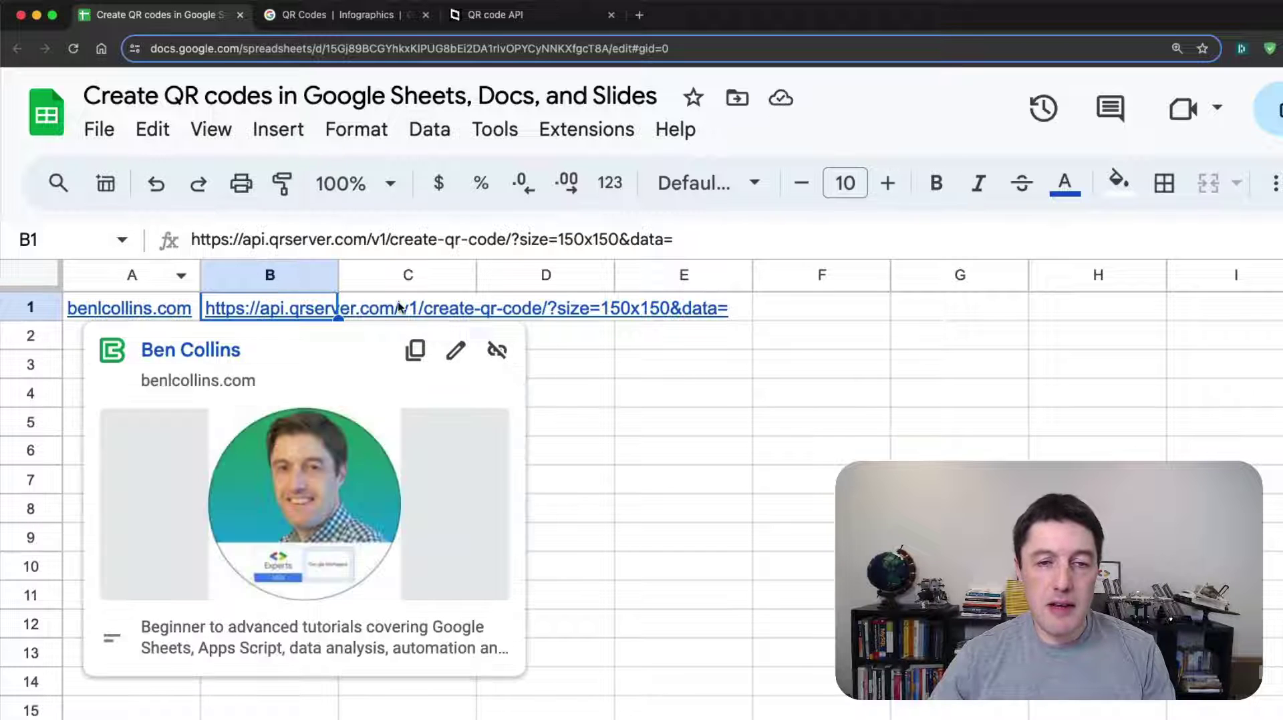
Convert the URL in B1 into a formula by adding an equals sign and enclosing the URL in double quotes
click(192, 238)
text(=")
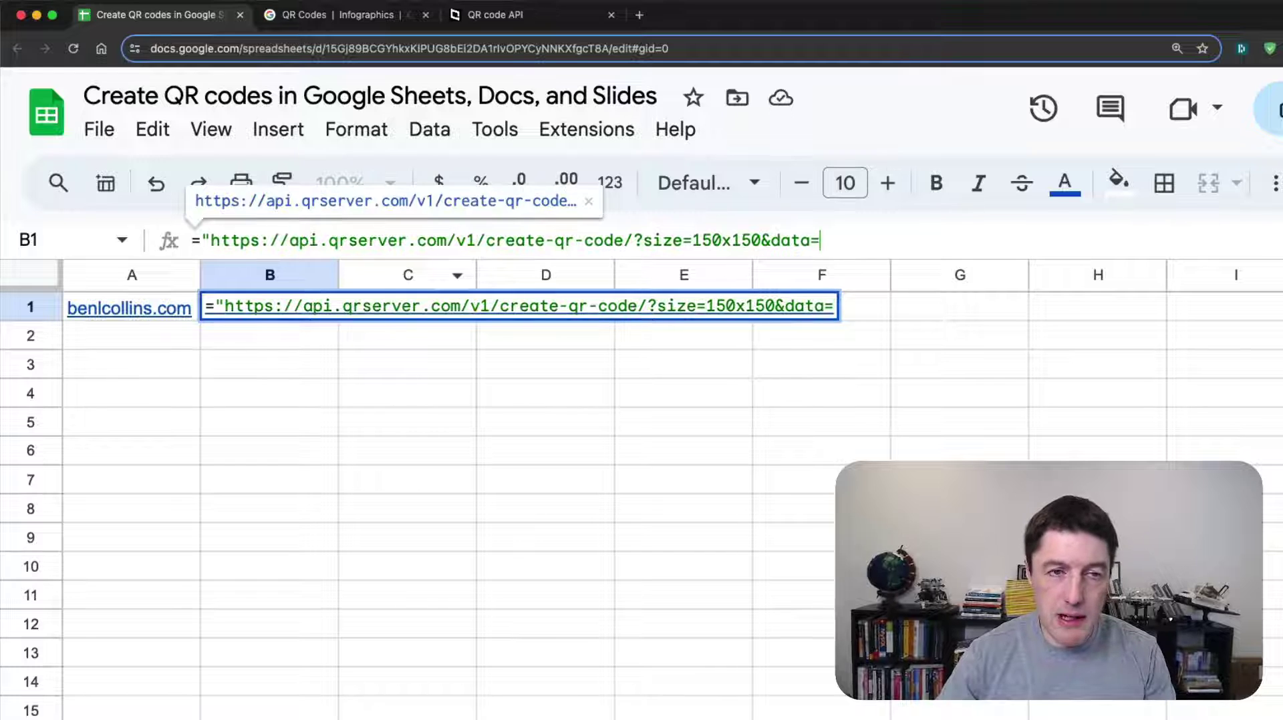
text(")
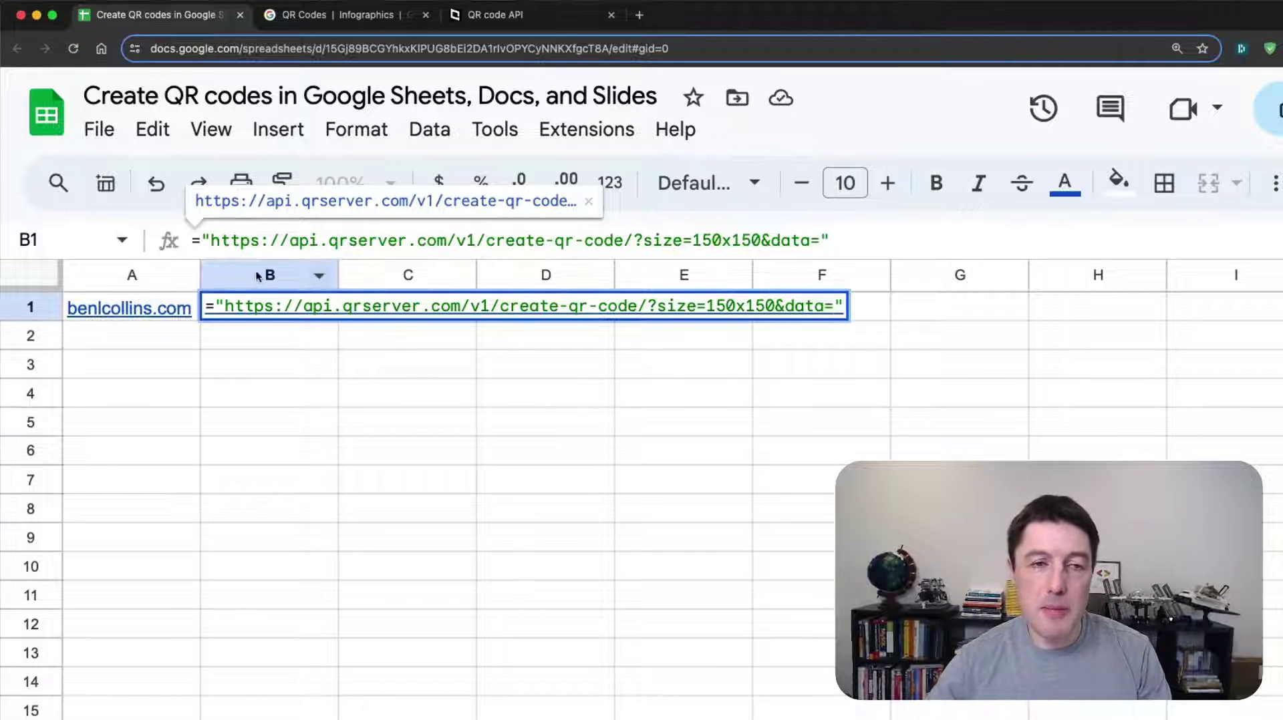
drag(201, 240, 840, 248)
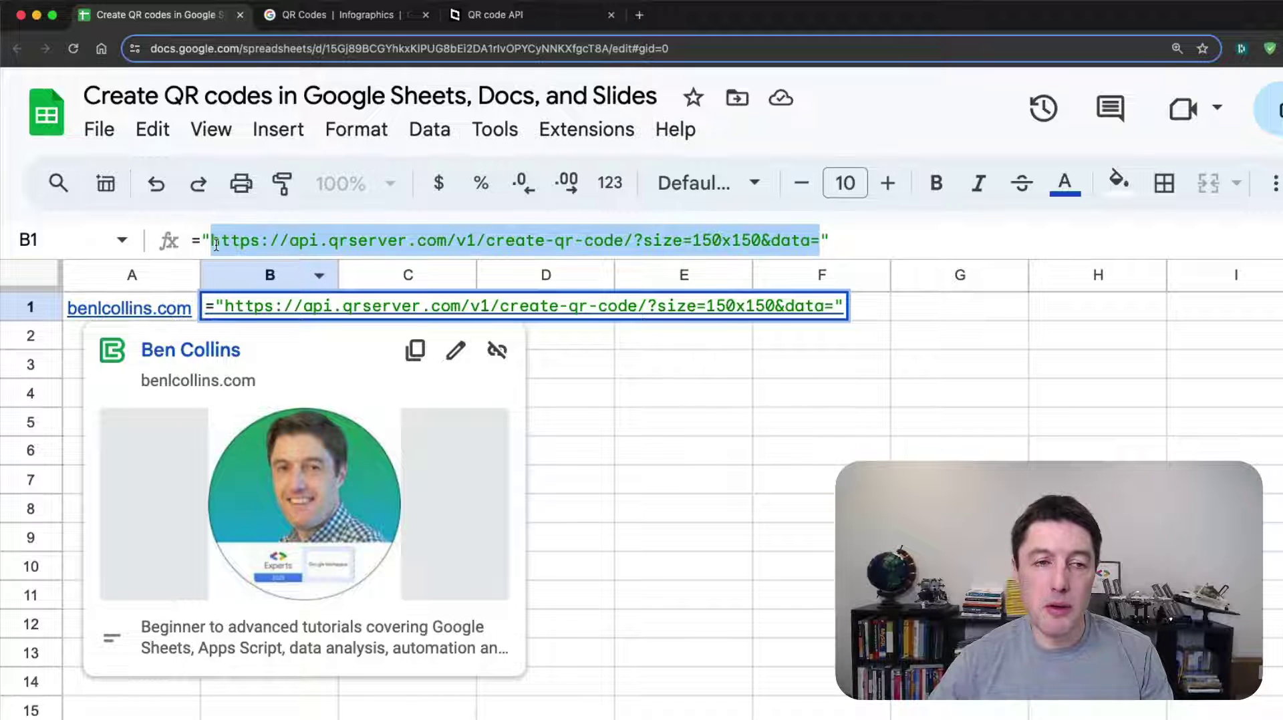
click(858, 244)
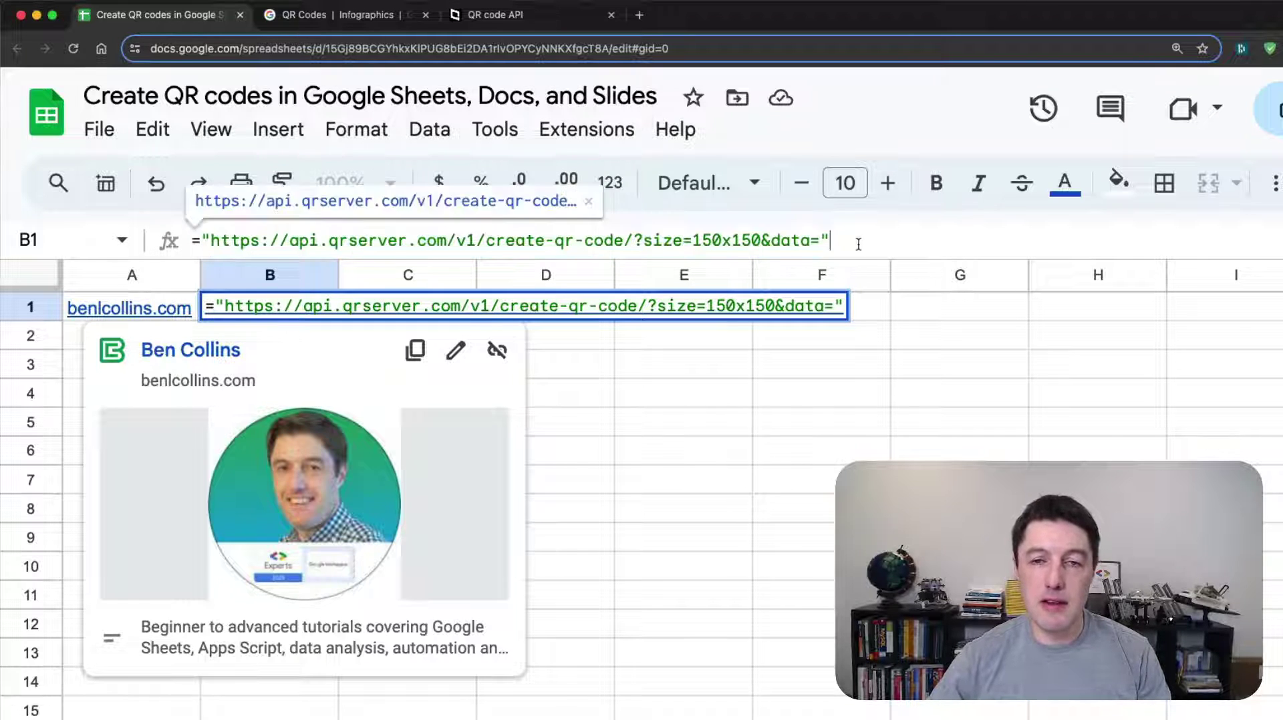
key(Return)
click(334, 311)
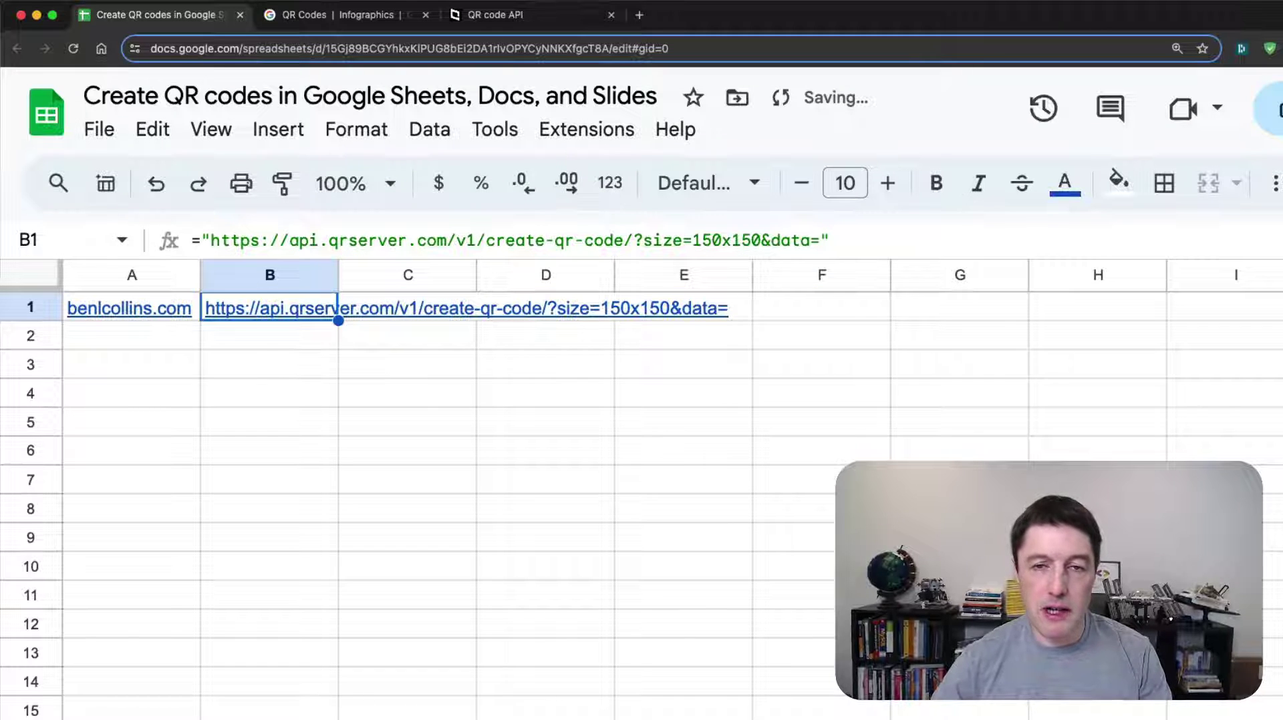
Append &A1 to the formula in B1 so the URL's data parameter takes the content of cell A1
click(901, 248)
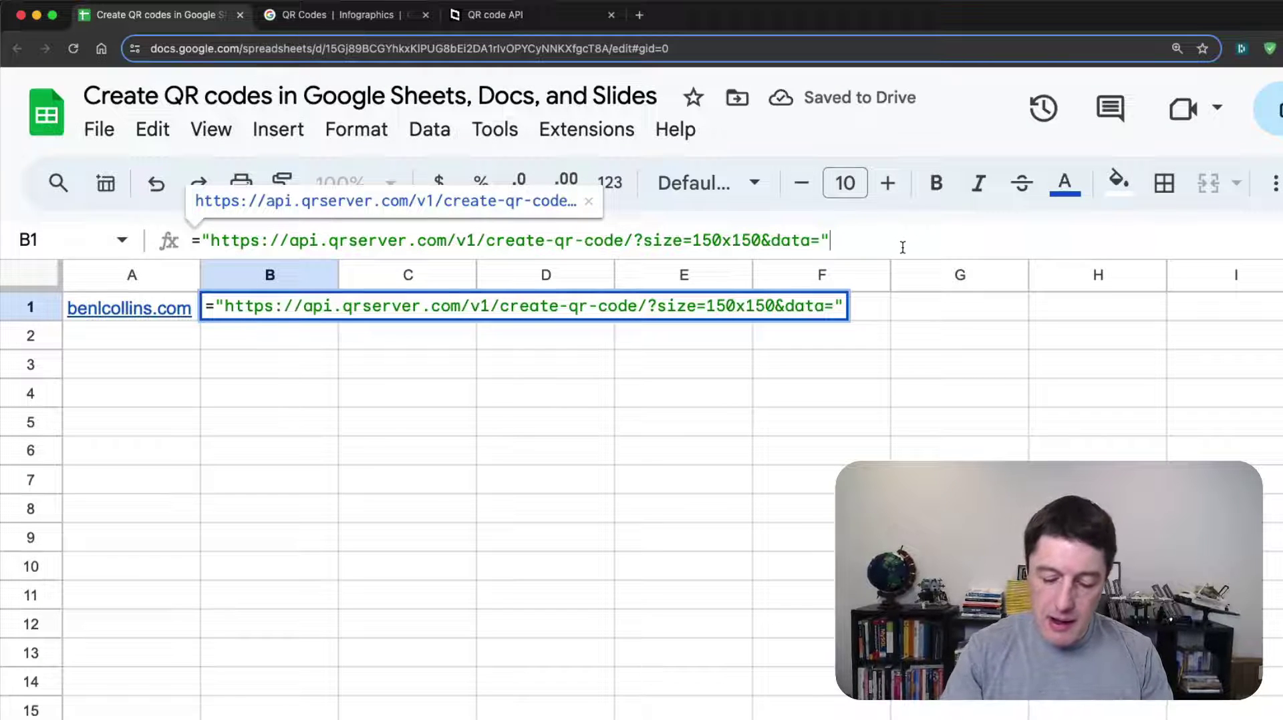
text(&)
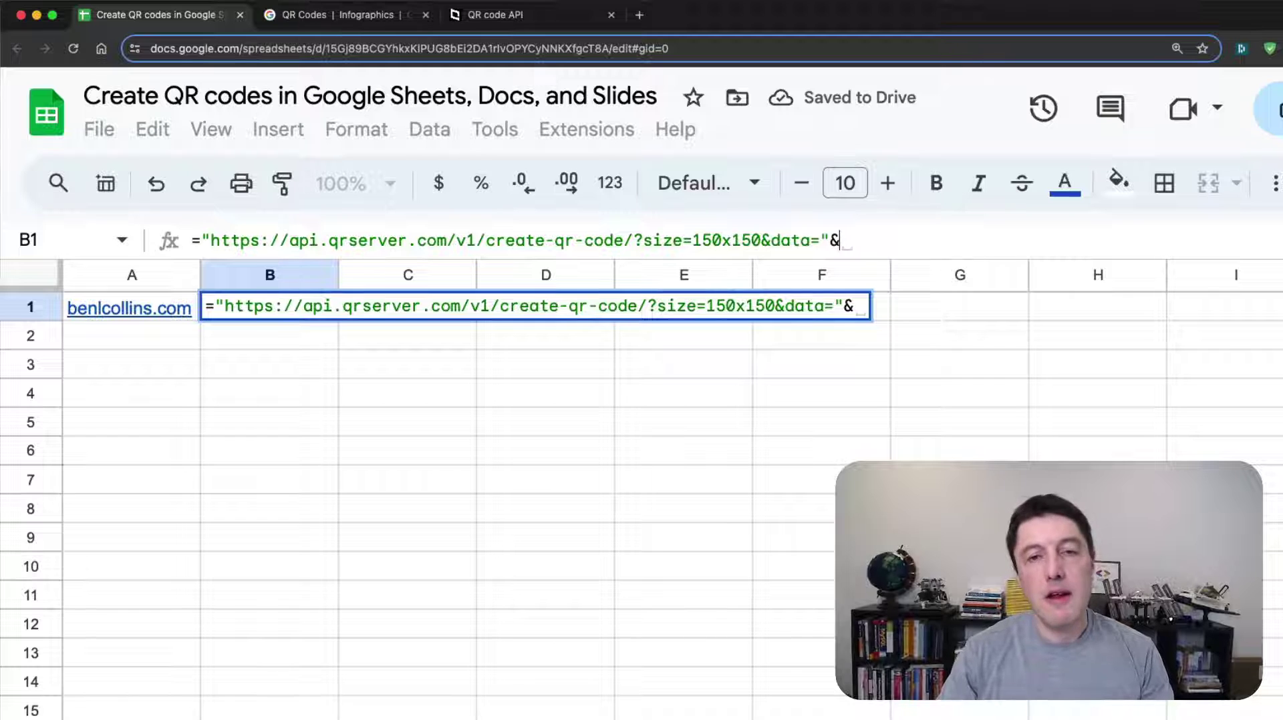
text(A1)
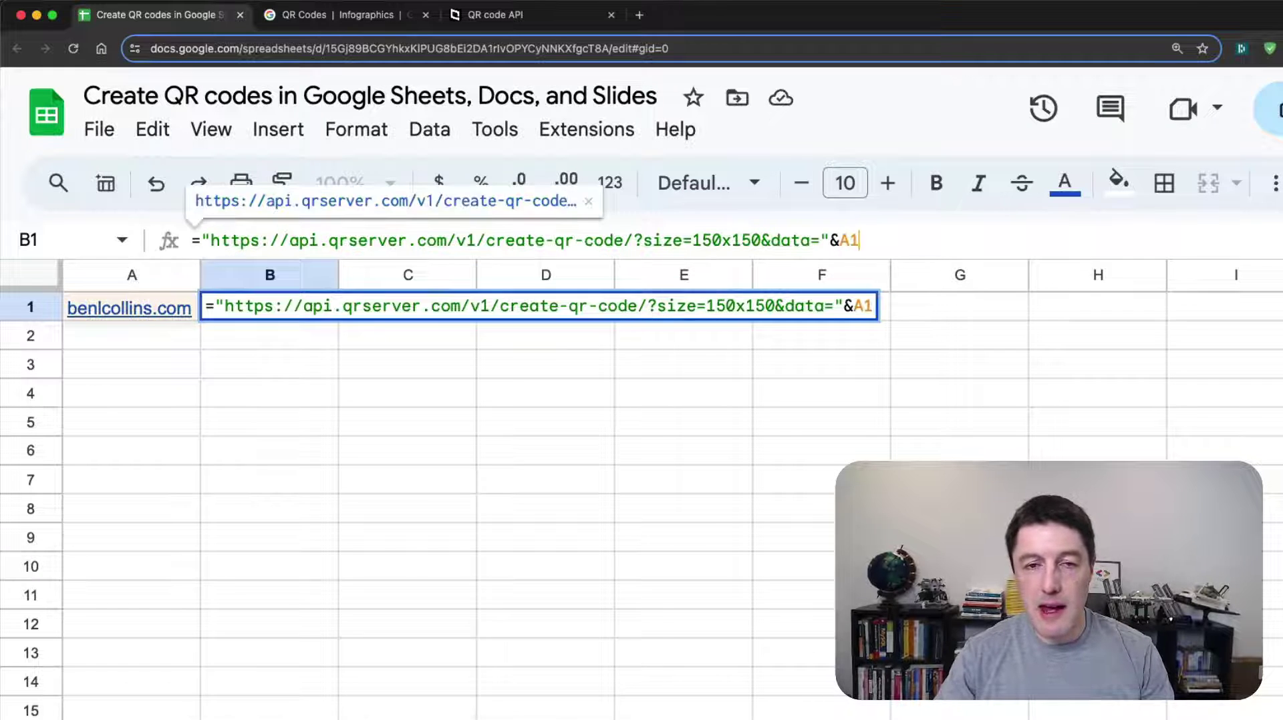
key(Return)
key(Up)
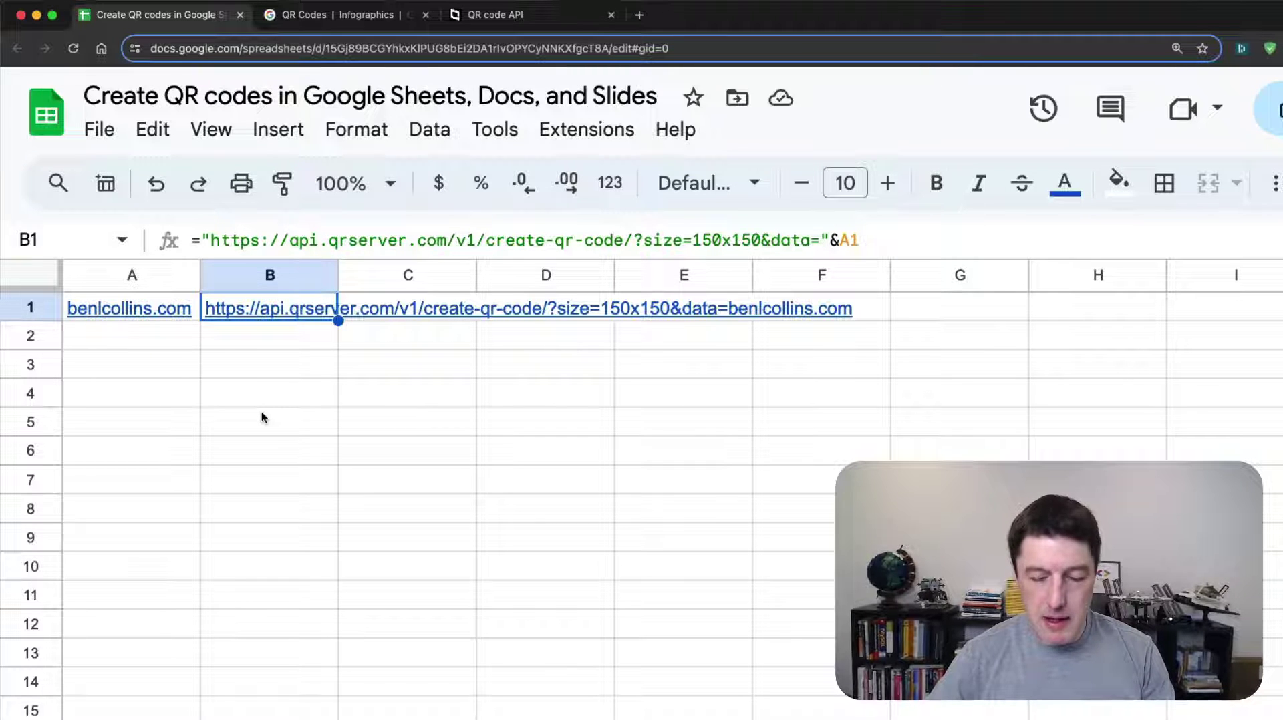
Enter the text "Hello world!" in cell A2
key(Down)
key(Left)
text(He)
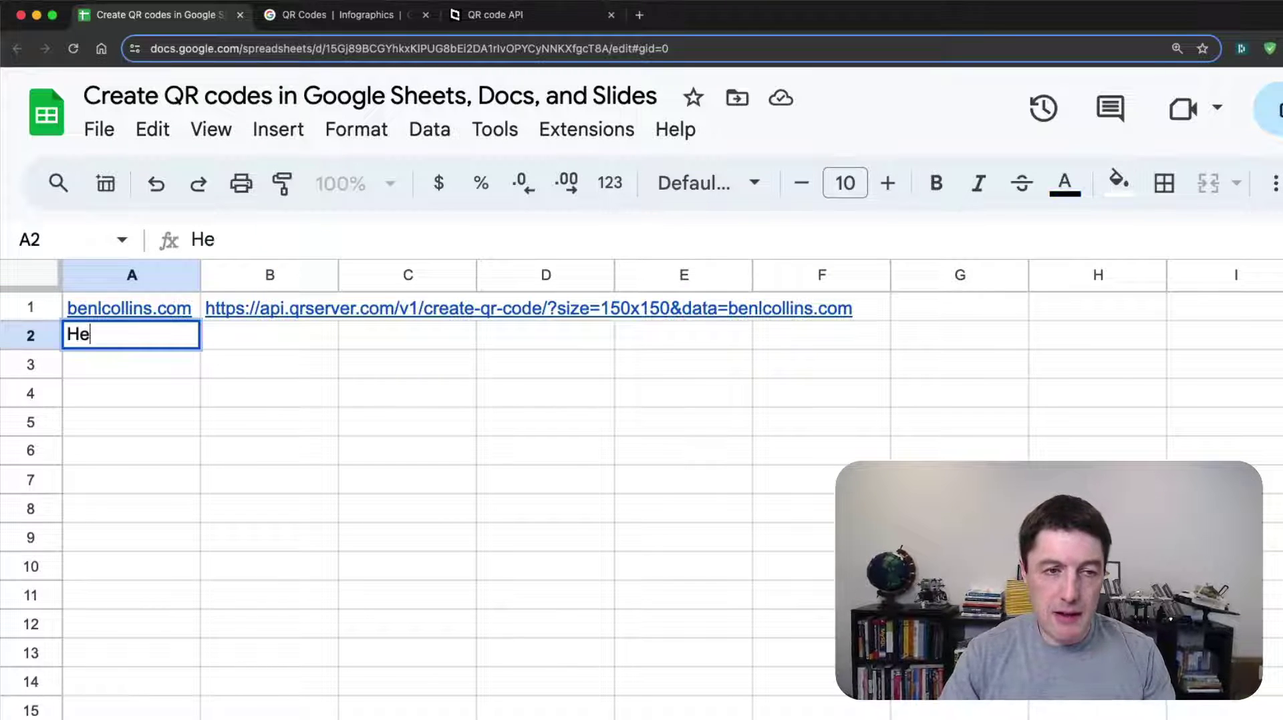
text(llo world!)
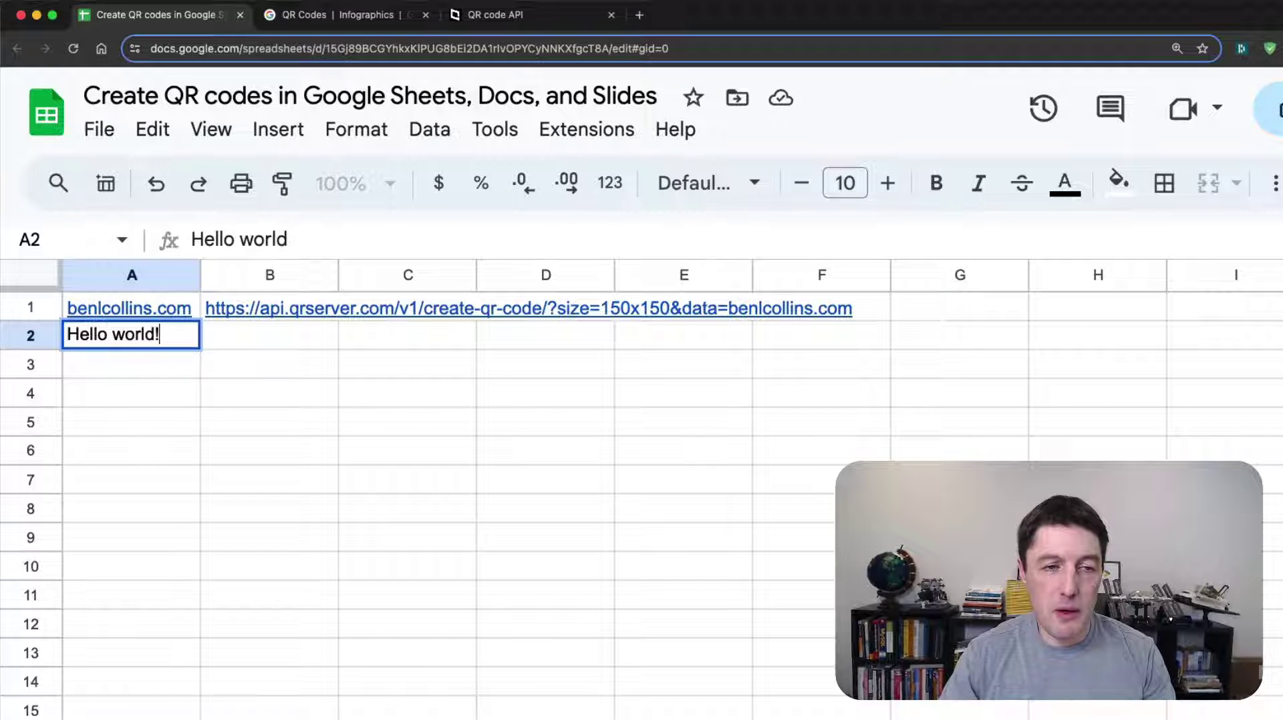
key(Tab)
Copy the URL formula from B1 into B2 and reselect B1
key(Up)
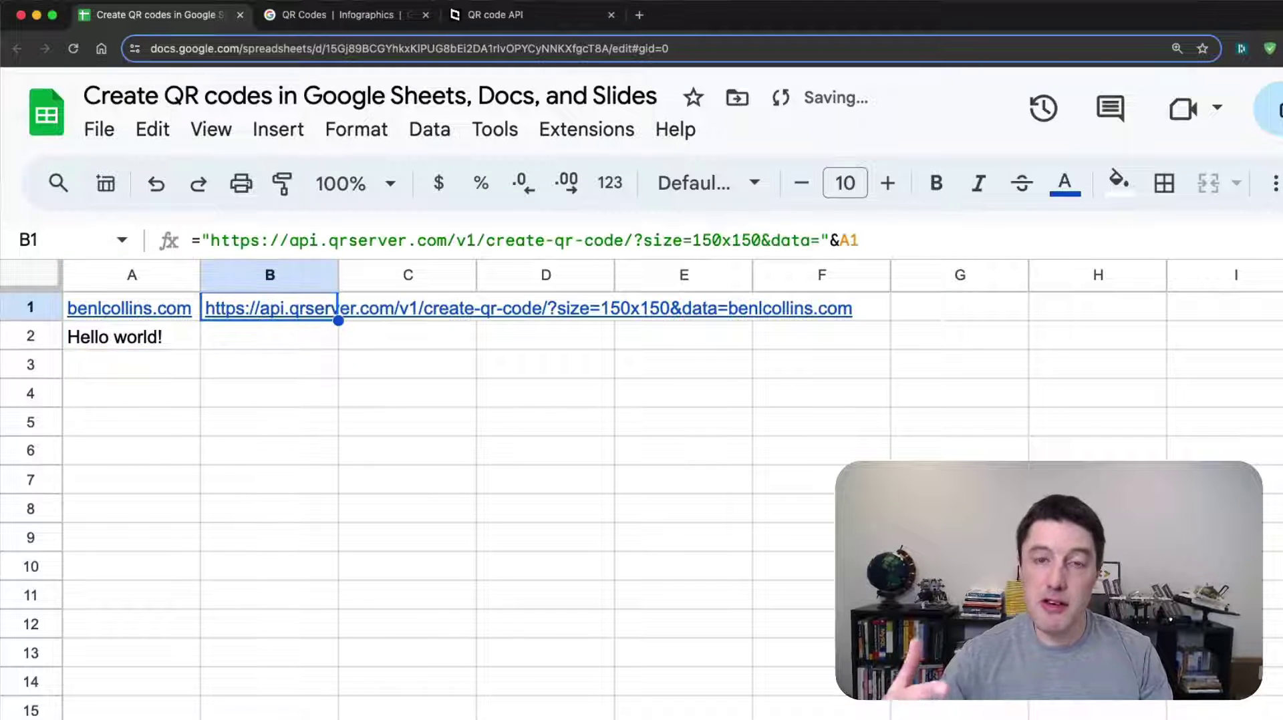
key(super+c)
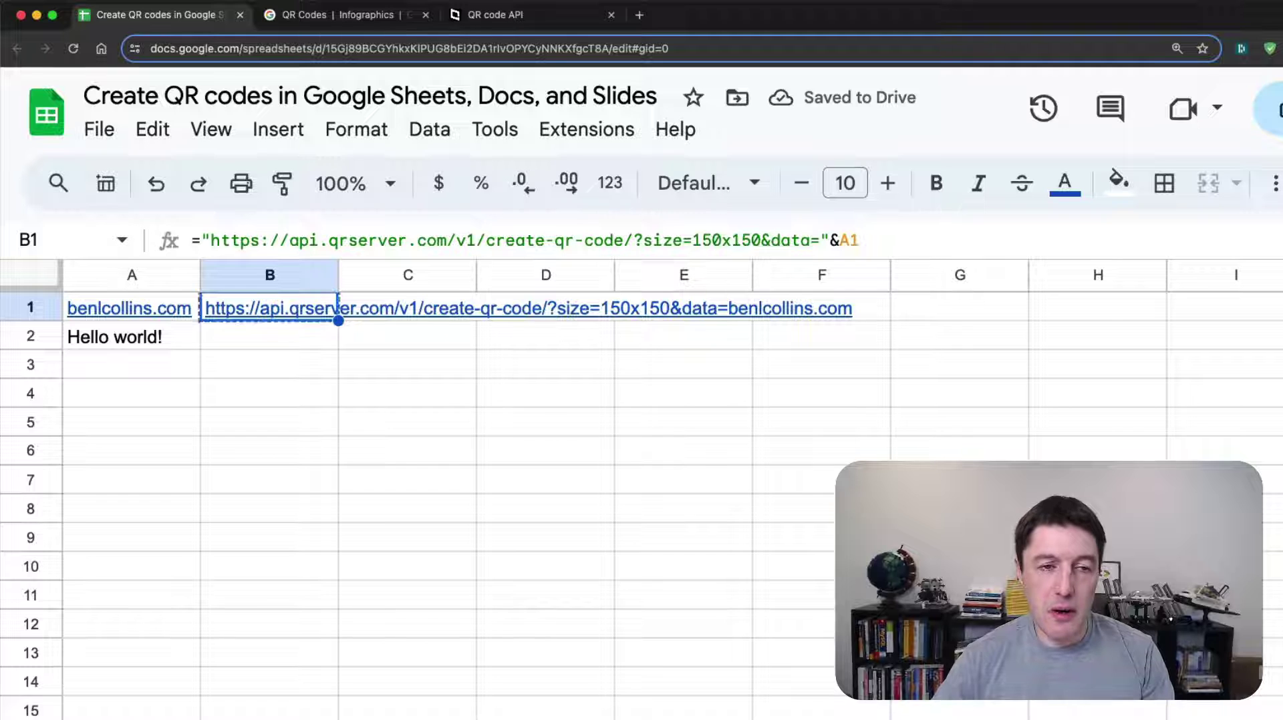
key(Down)
key(super+v)
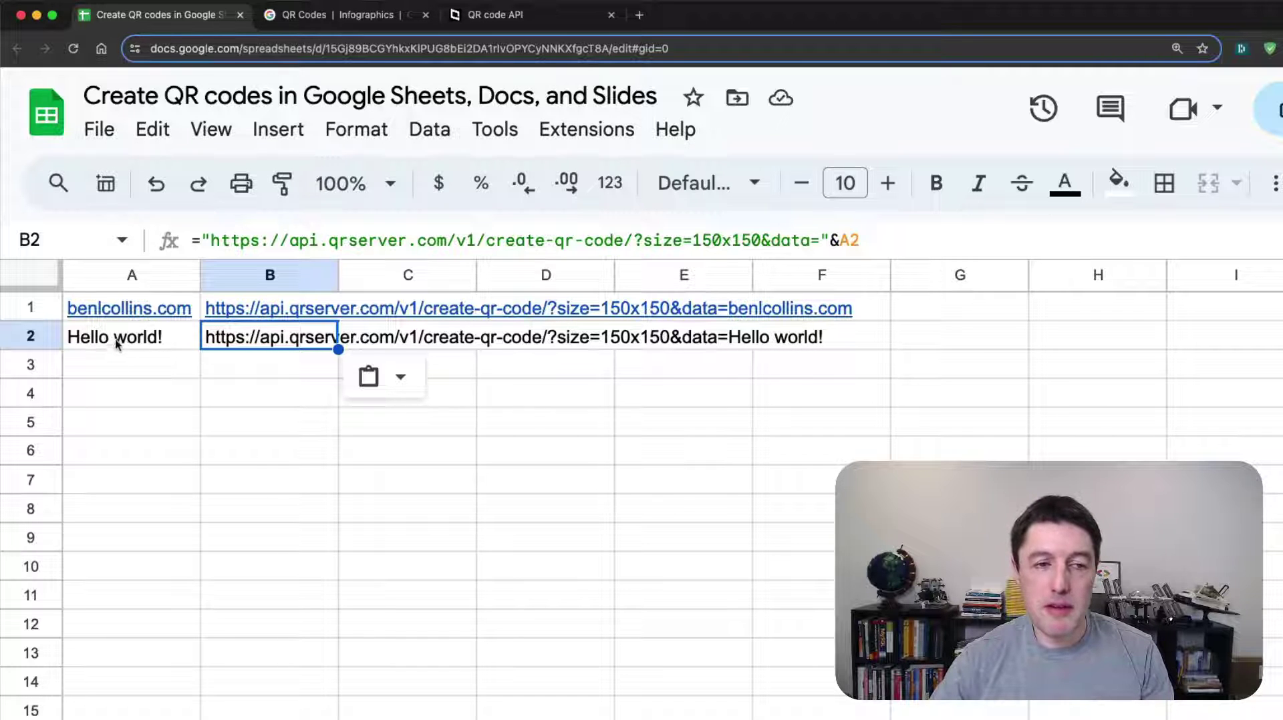
click(239, 304)
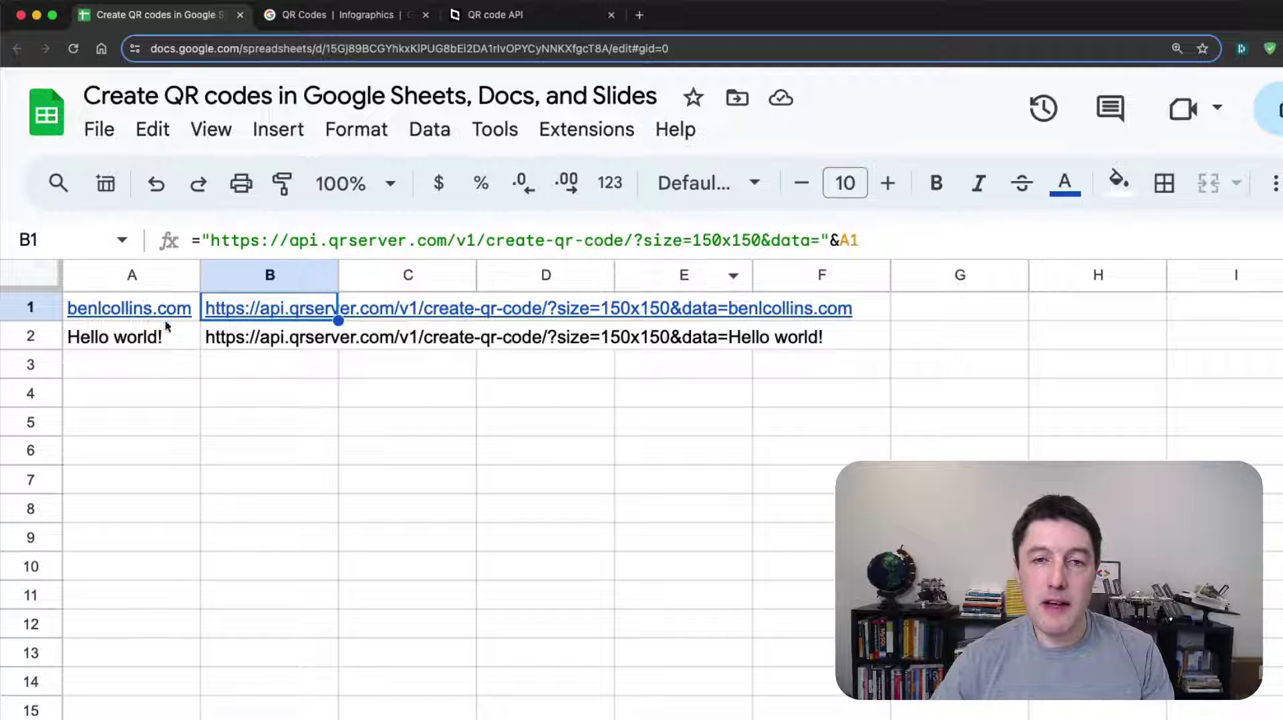
Wrap the A1 reference in B1's URL formula in the ENCODEURL function and read the function's help description
click(834, 240)
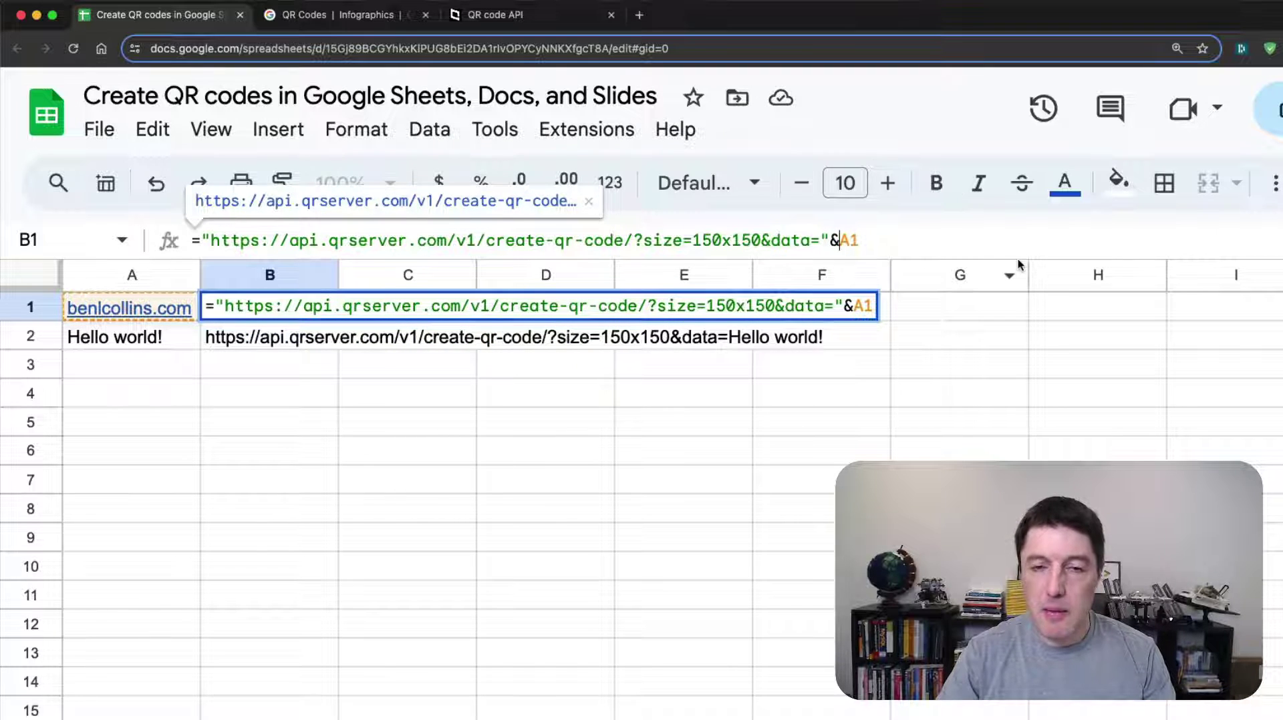
text(ENCODE)
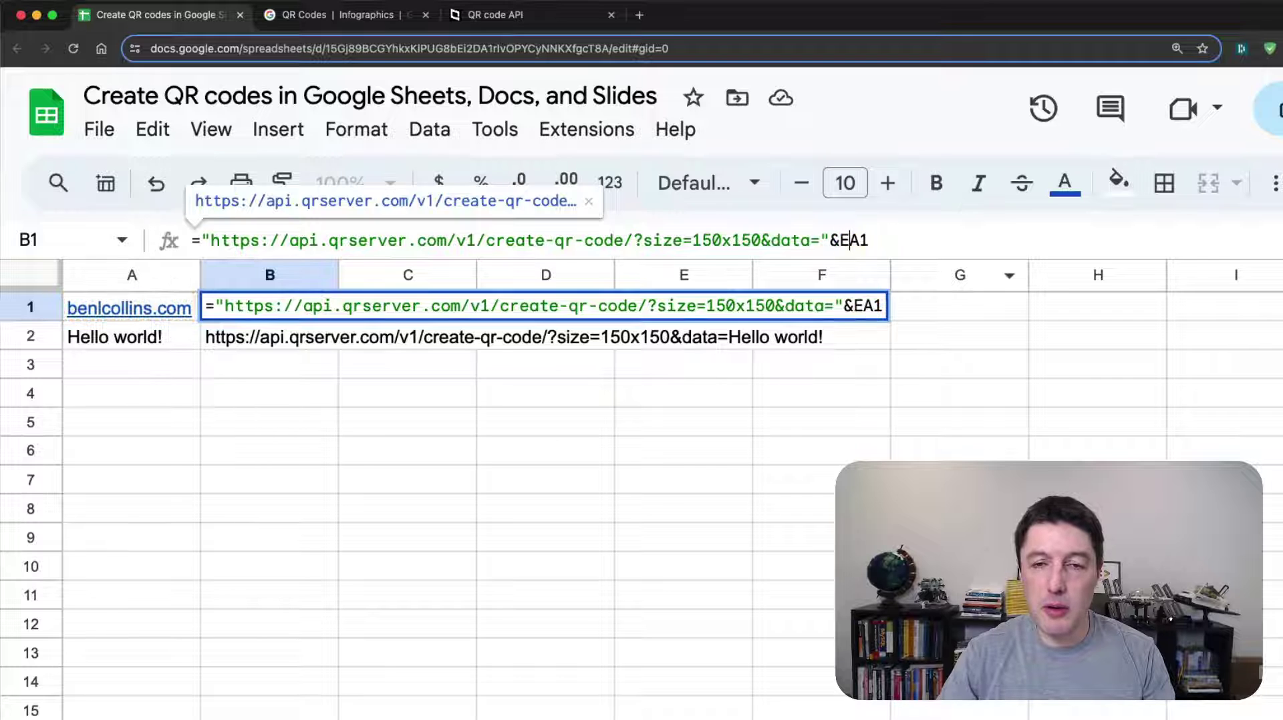
text(URL(A1)
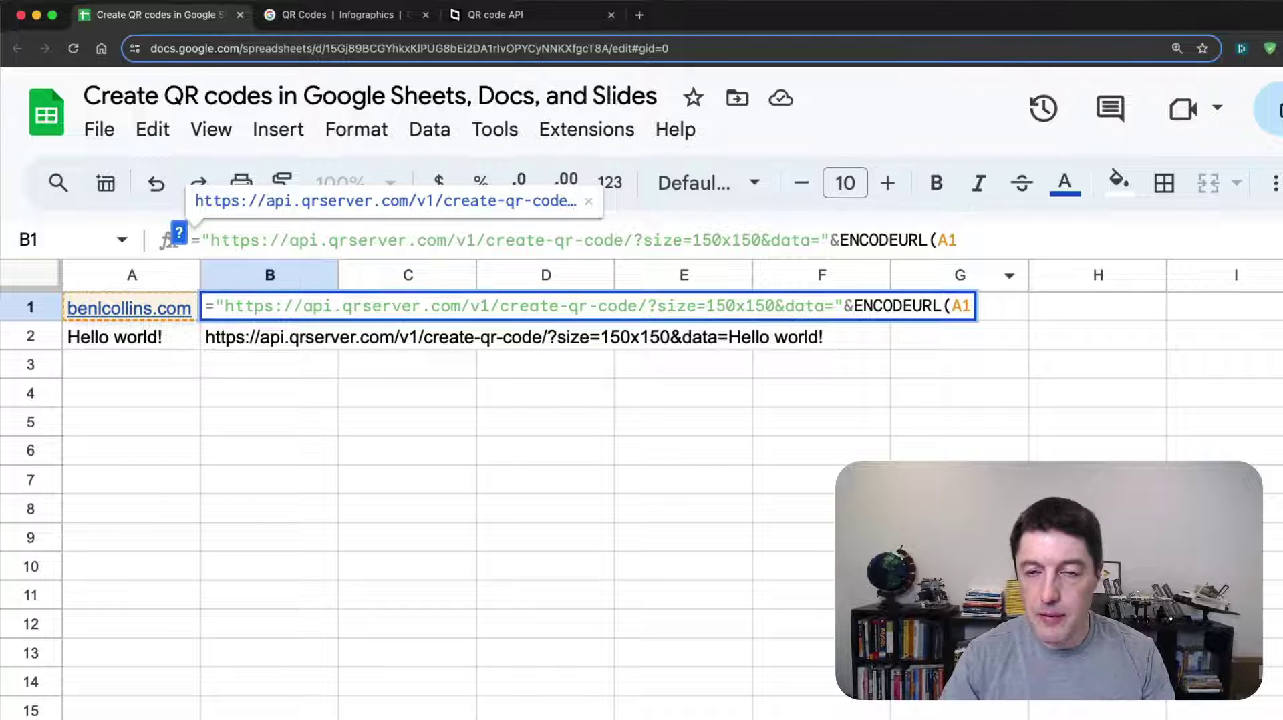
text())
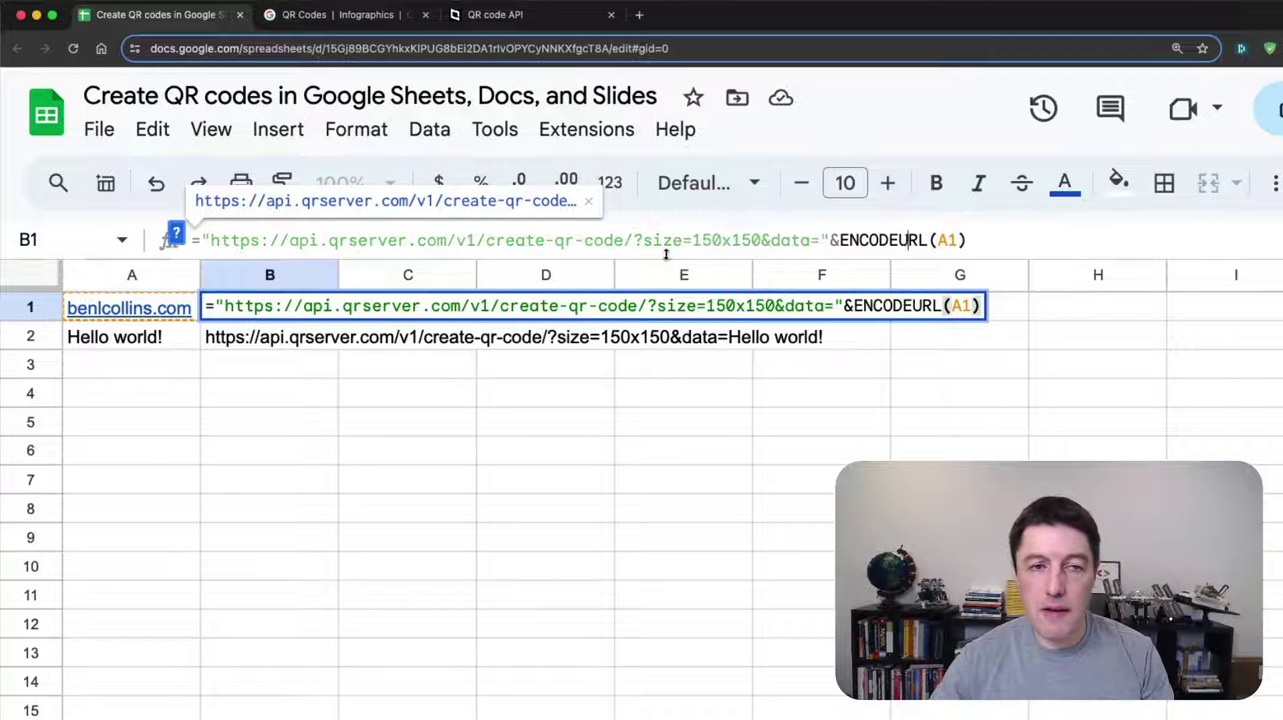
click(178, 233)
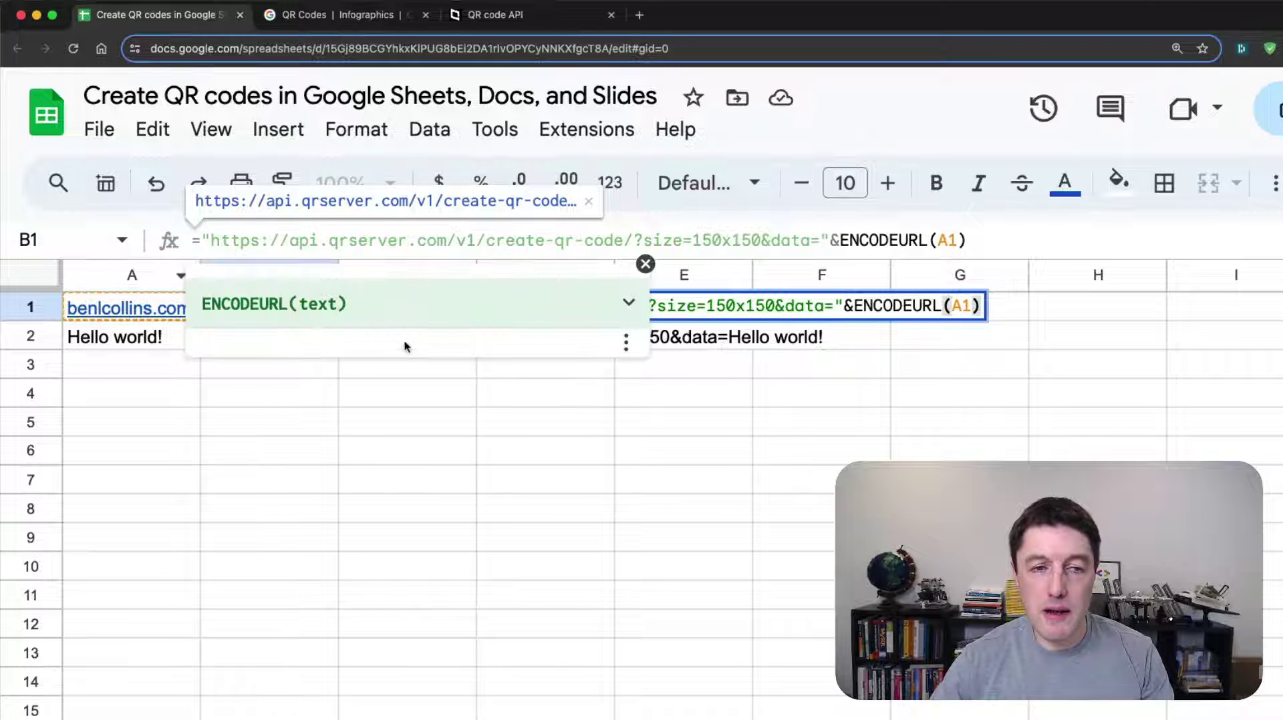
click(628, 304)
drag(208, 441, 532, 441)
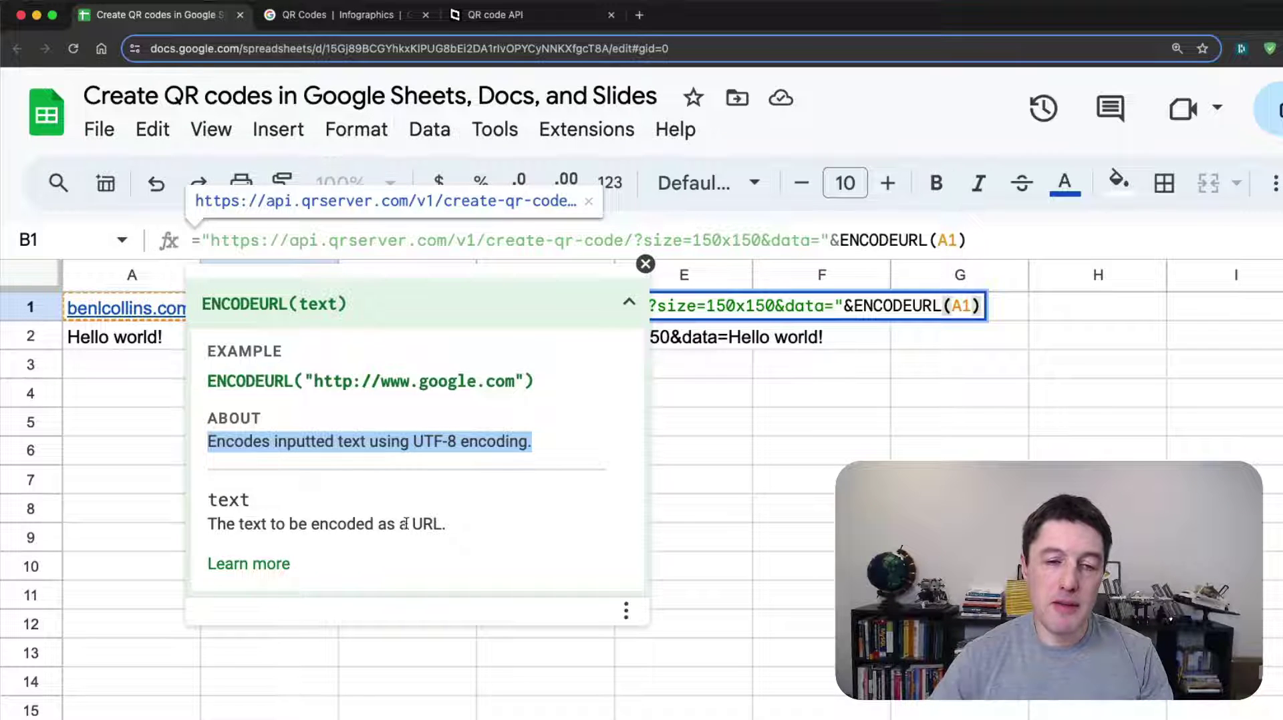
click(645, 264)
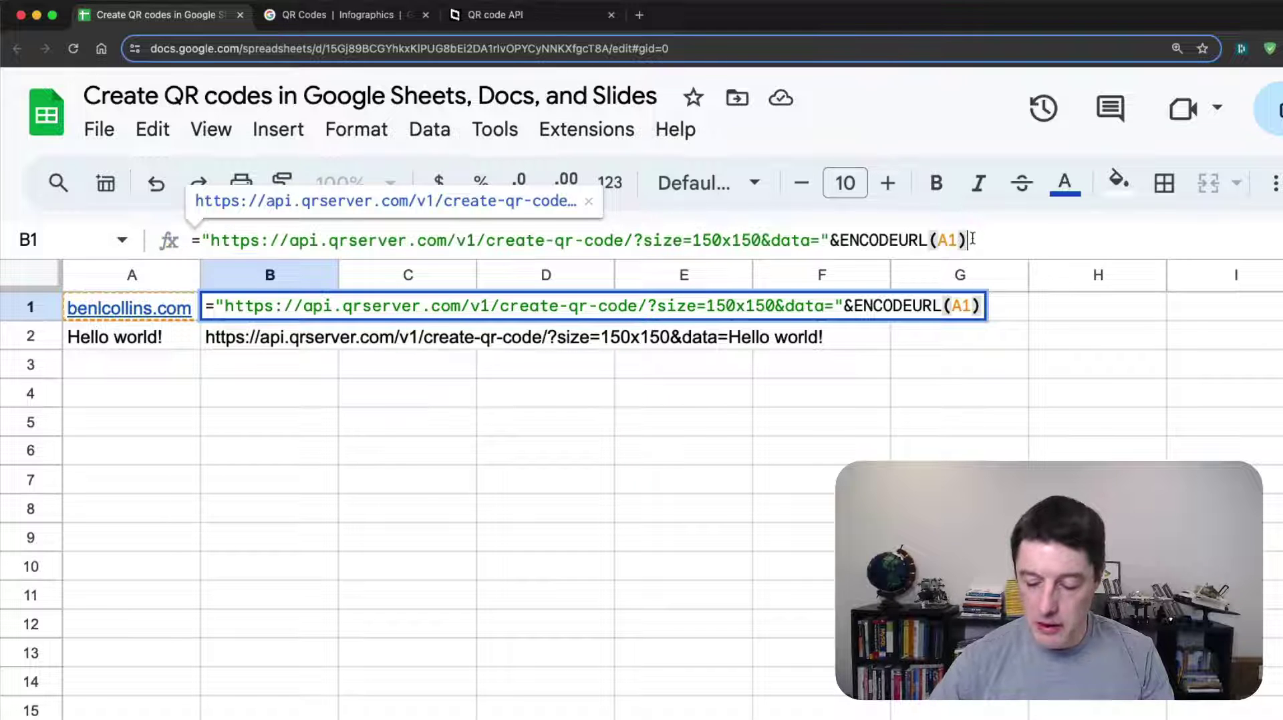
key(Return)
Copy the ENCODEURL formula from B1 into B2
click(337, 308)
key(ctrl+c)
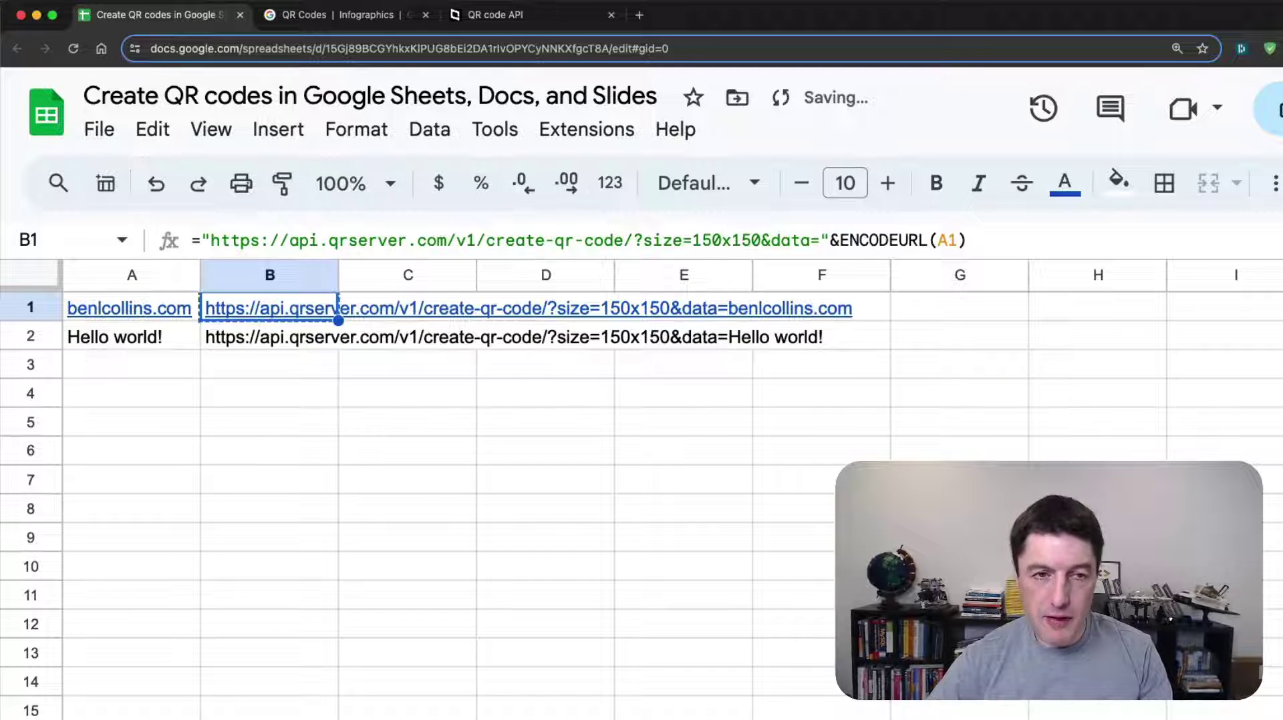
click(337, 337)
key(ctrl+v)
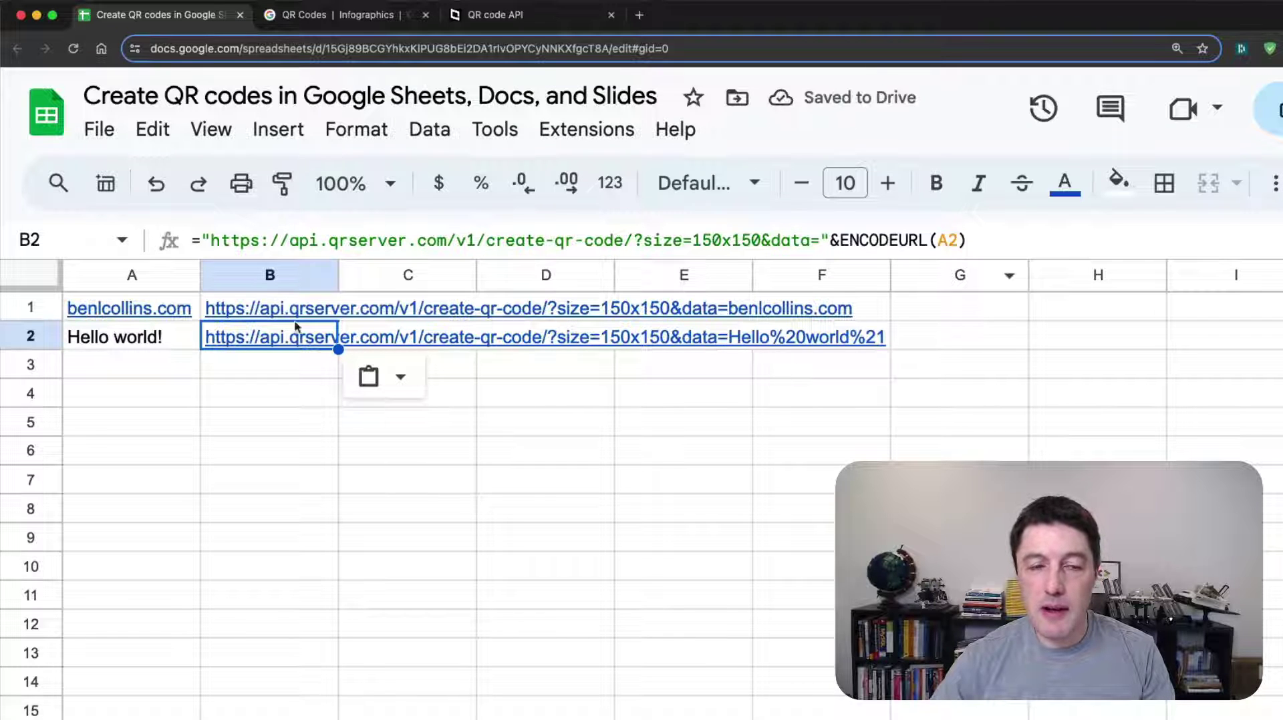
click(288, 342)
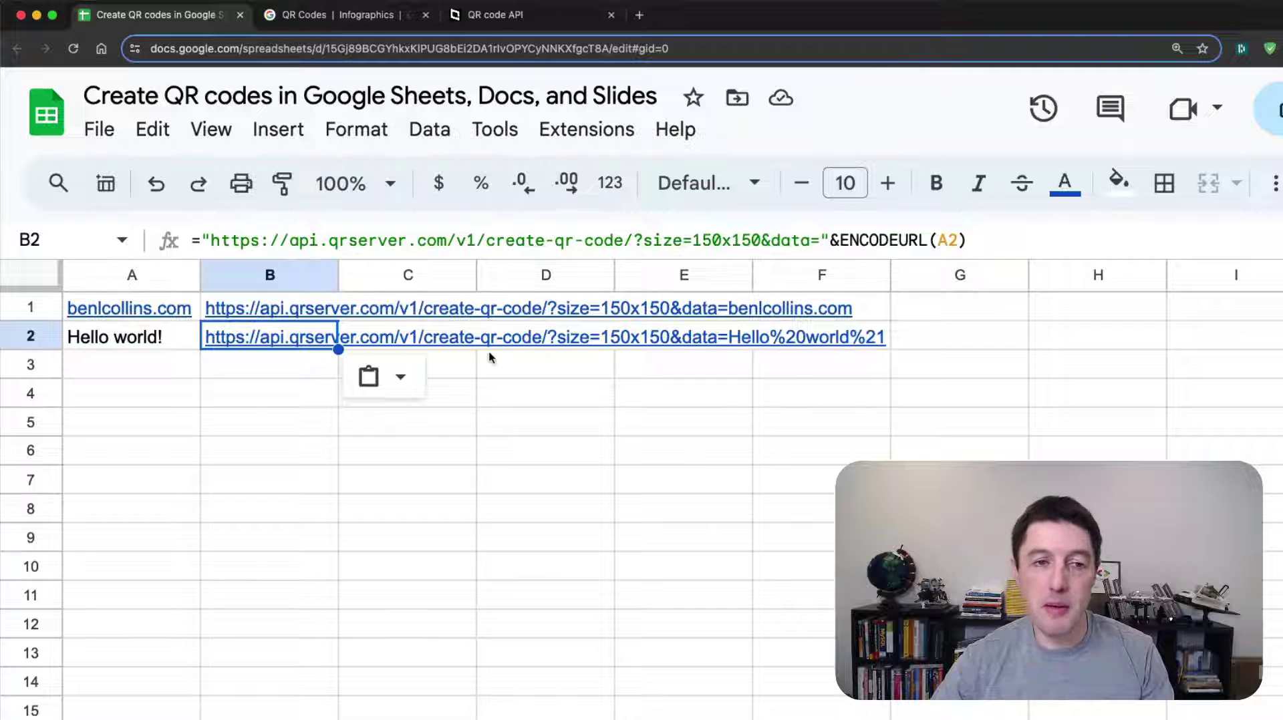
Wrap the whole URL formula in B1 in the IMAGE function so the cell renders a QR code
click(269, 309)
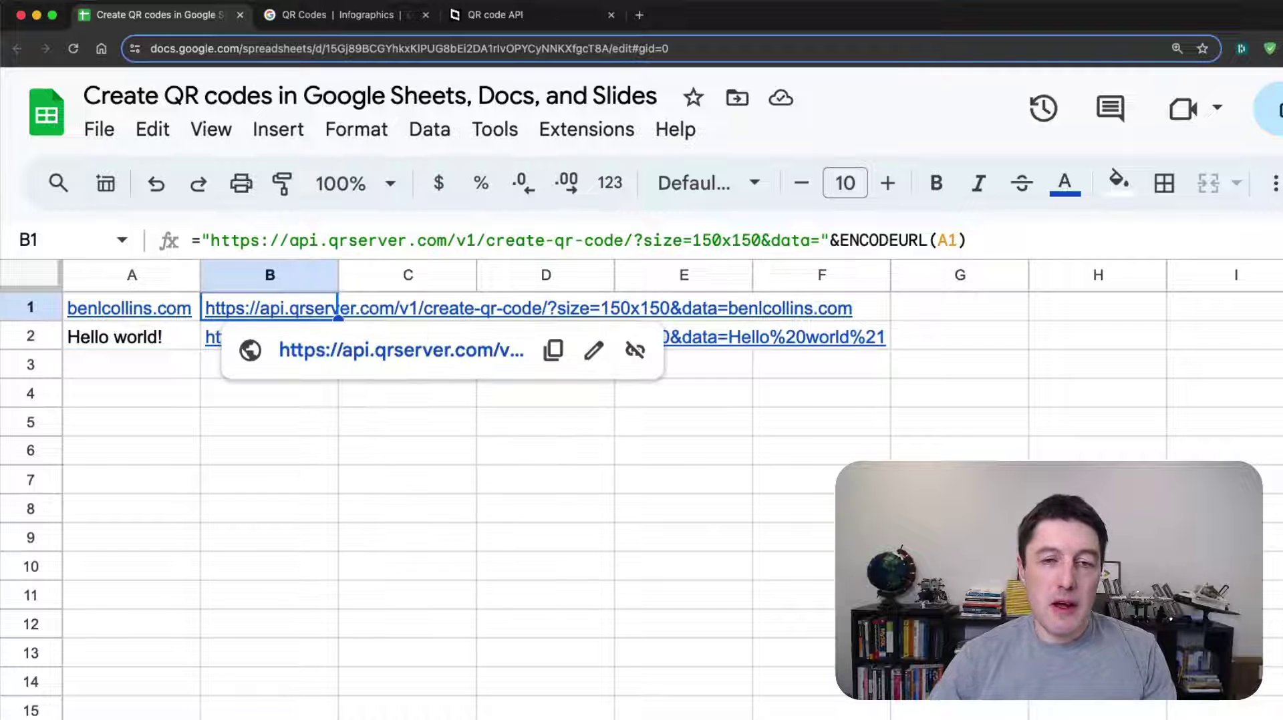
double_click(336, 309)
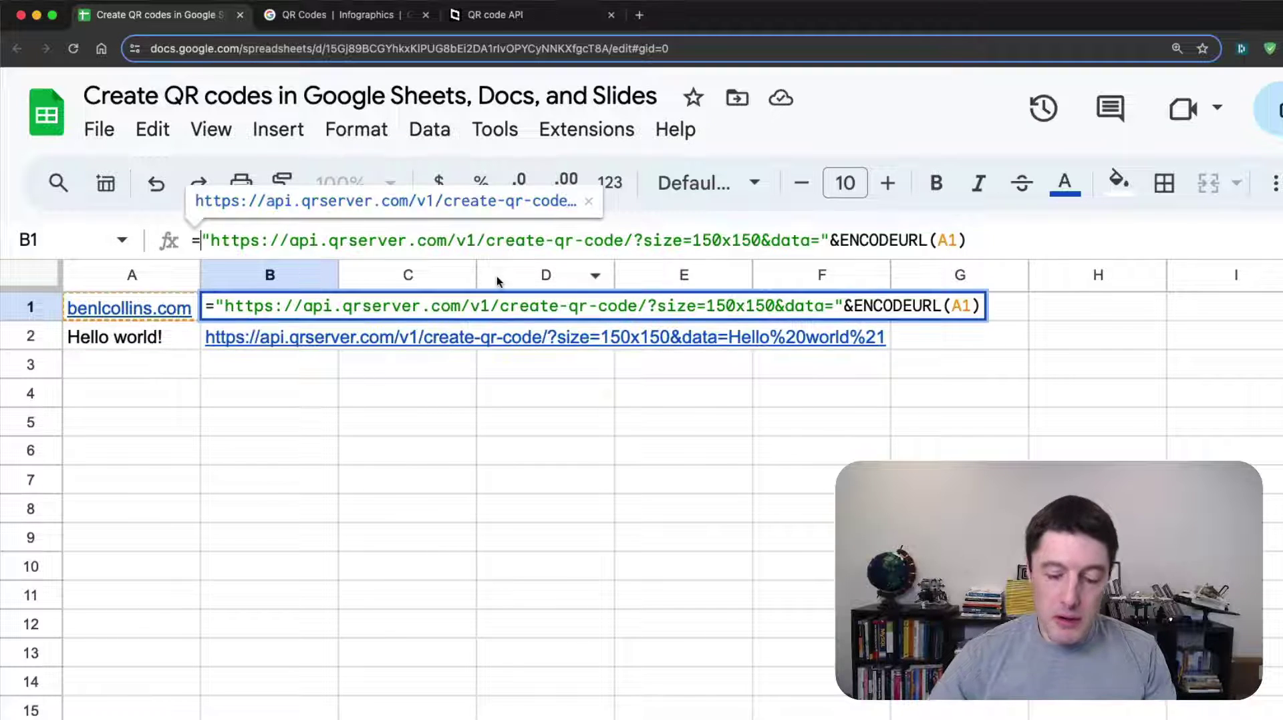
text(IMAGE)
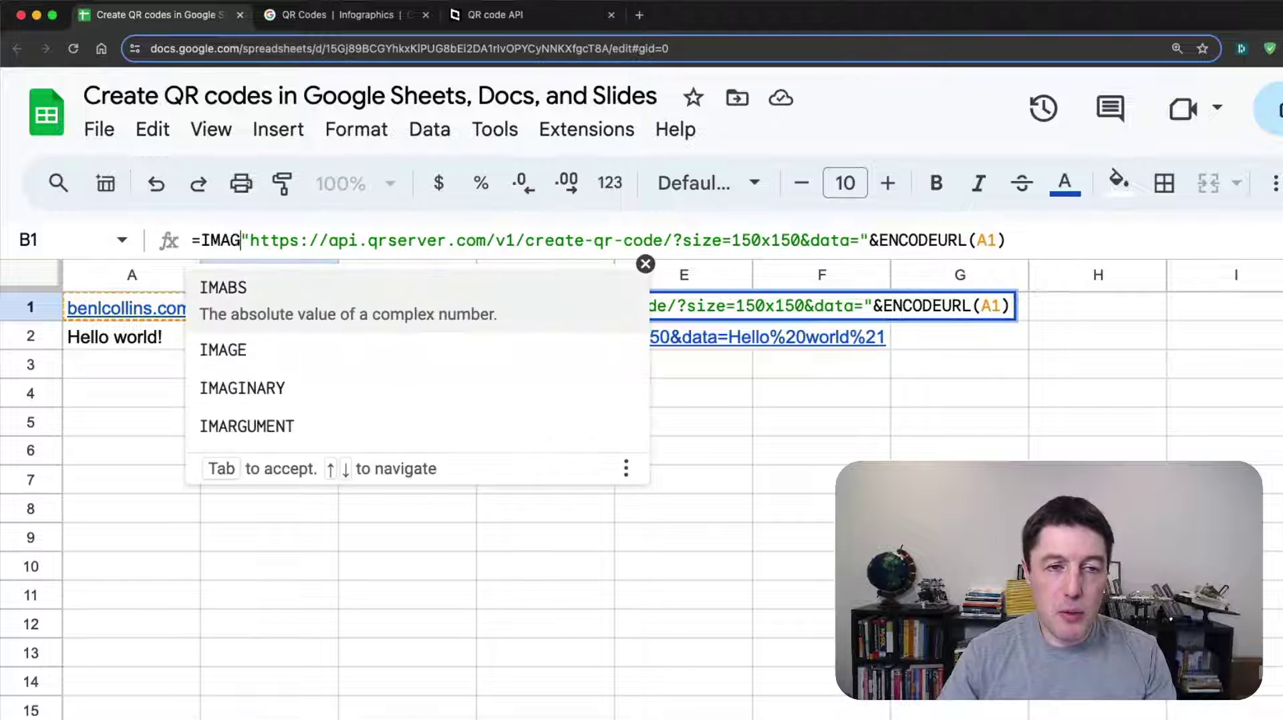
key(Tab)
key(End)
text())
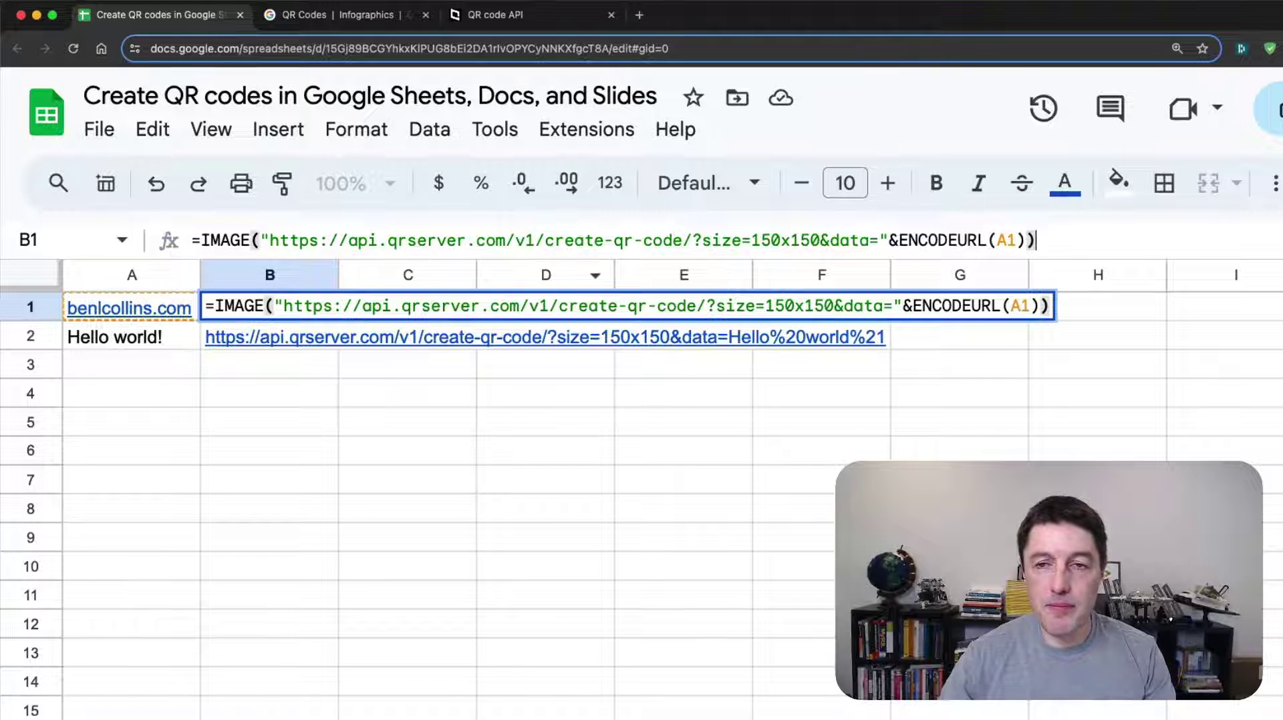
drag(269, 241, 1026, 240)
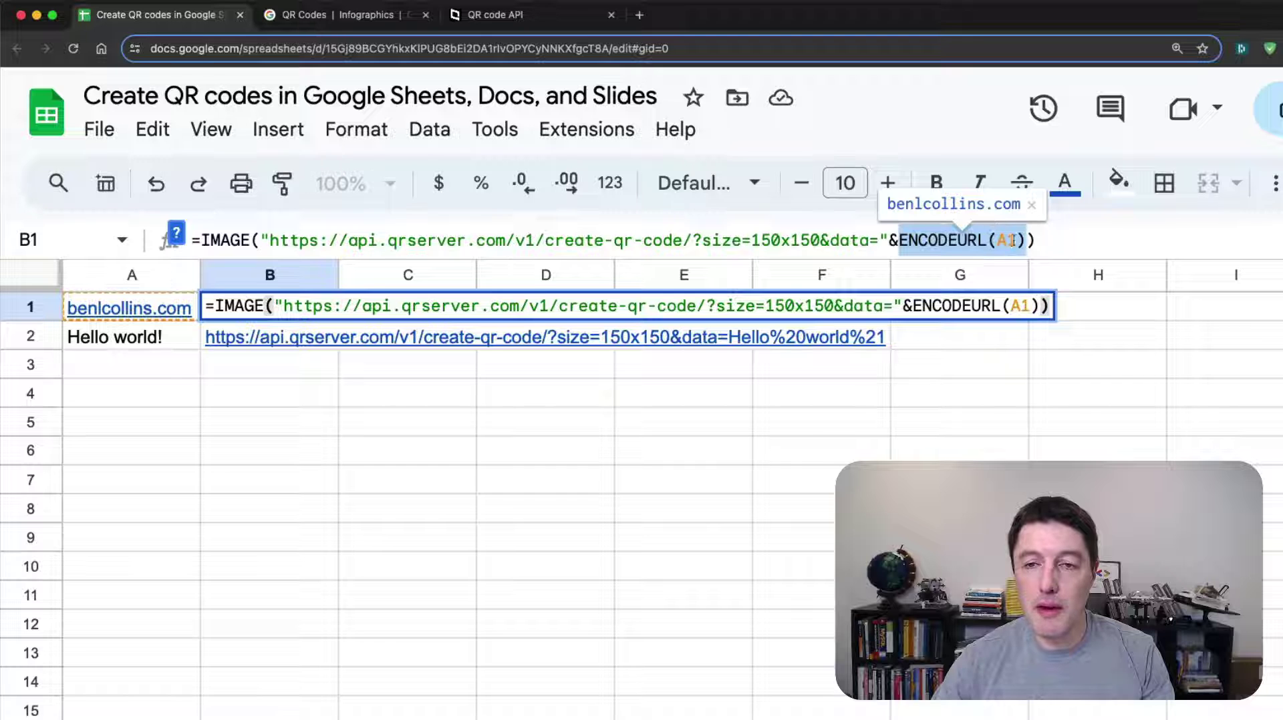
click(1096, 241)
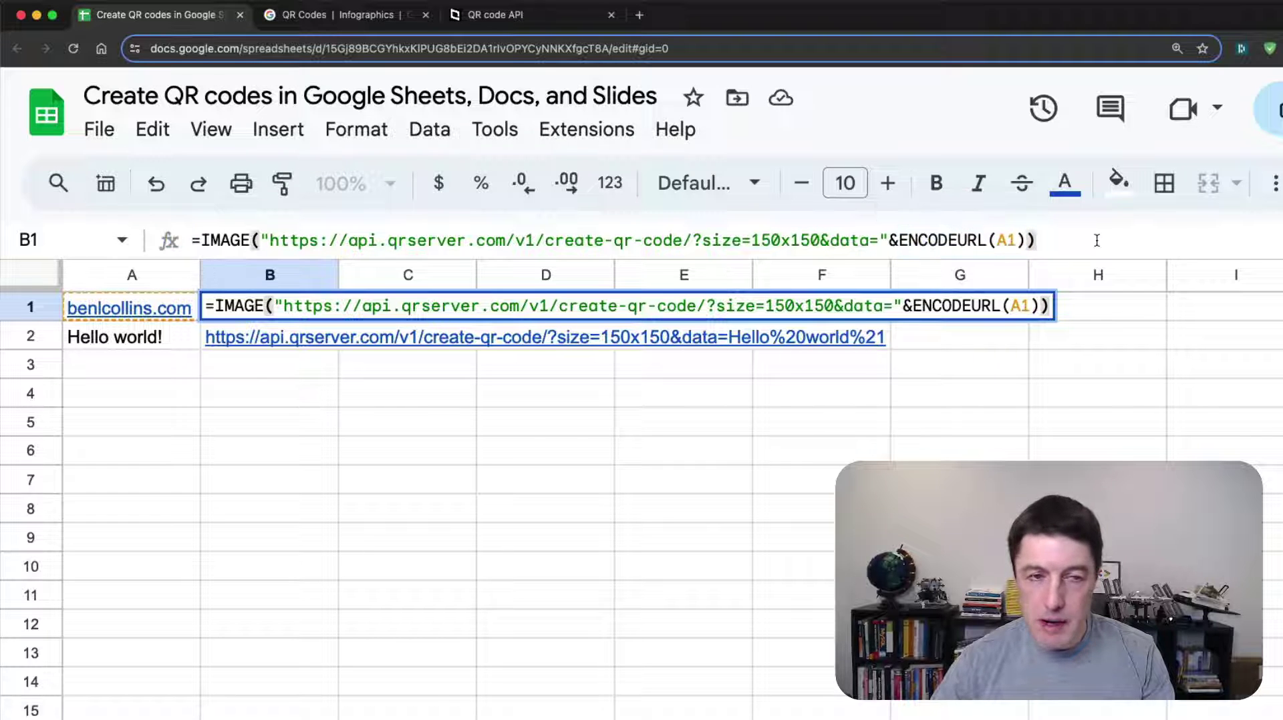
key(Return)
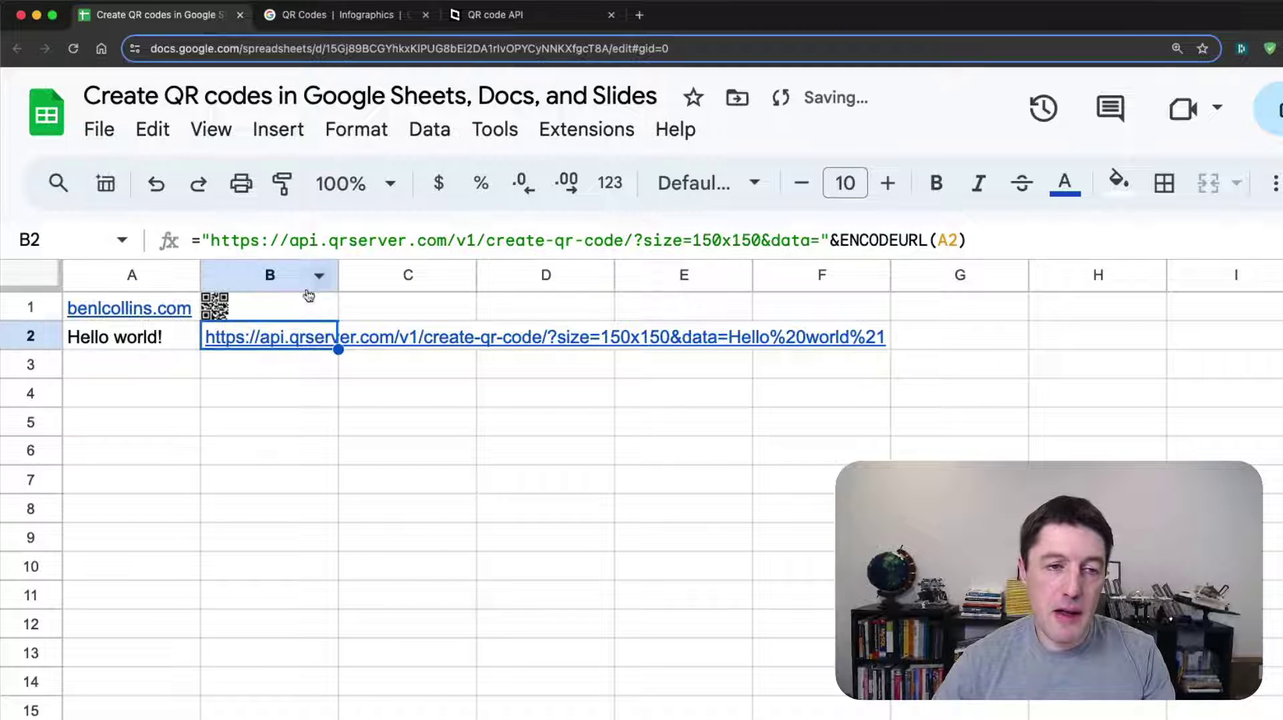
Increase the height of row 1 to enlarge the QR code and centre it horizontally in B1
click(308, 297)
drag(30, 378, 40, 395)
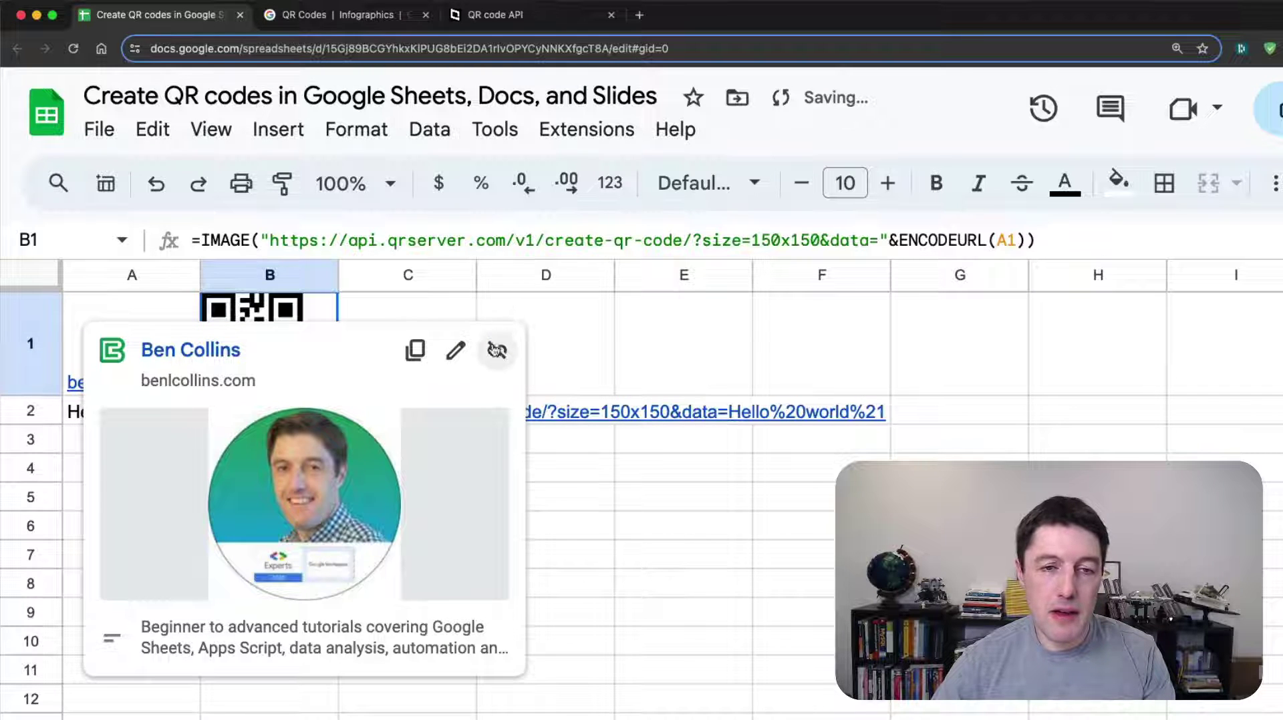
click(386, 309)
key(Left)
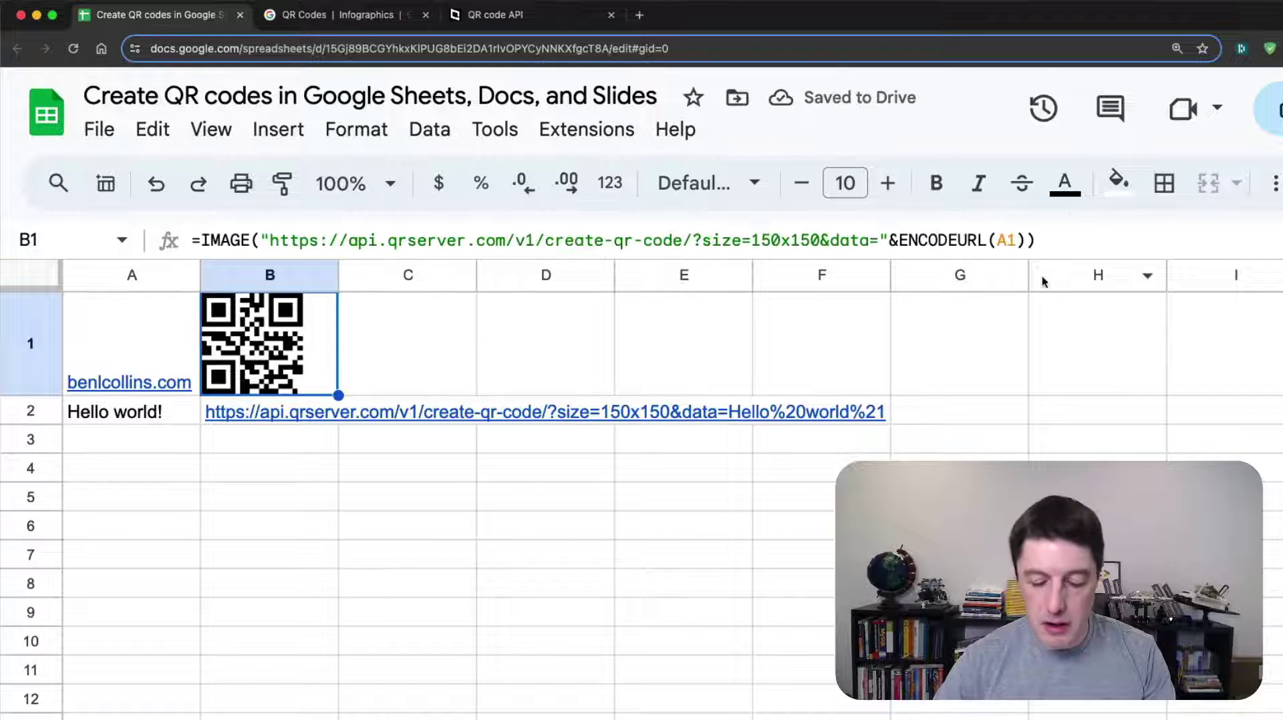
key(super+shift+e)
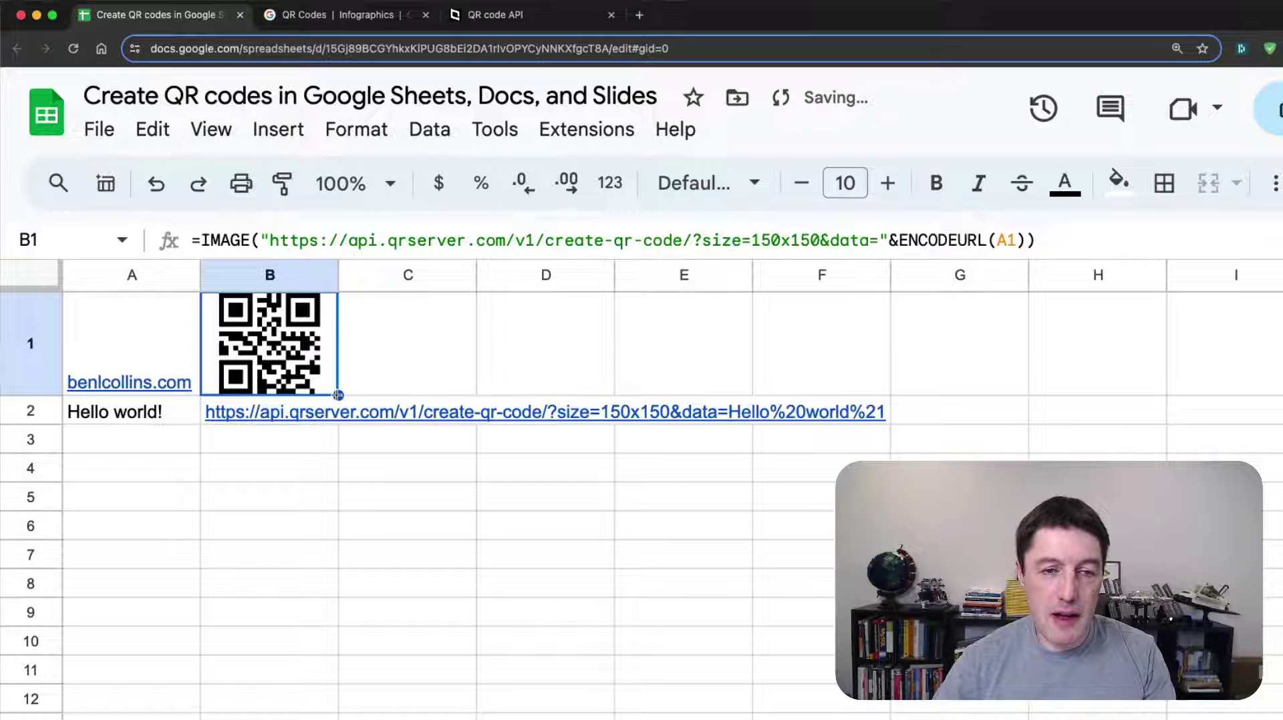
Fill the IMAGE formula from B1 down to B2 and make row 2 about as tall as row 1
drag(338, 395, 341, 418)
drag(32, 425, 30, 506)
click(525, 503)
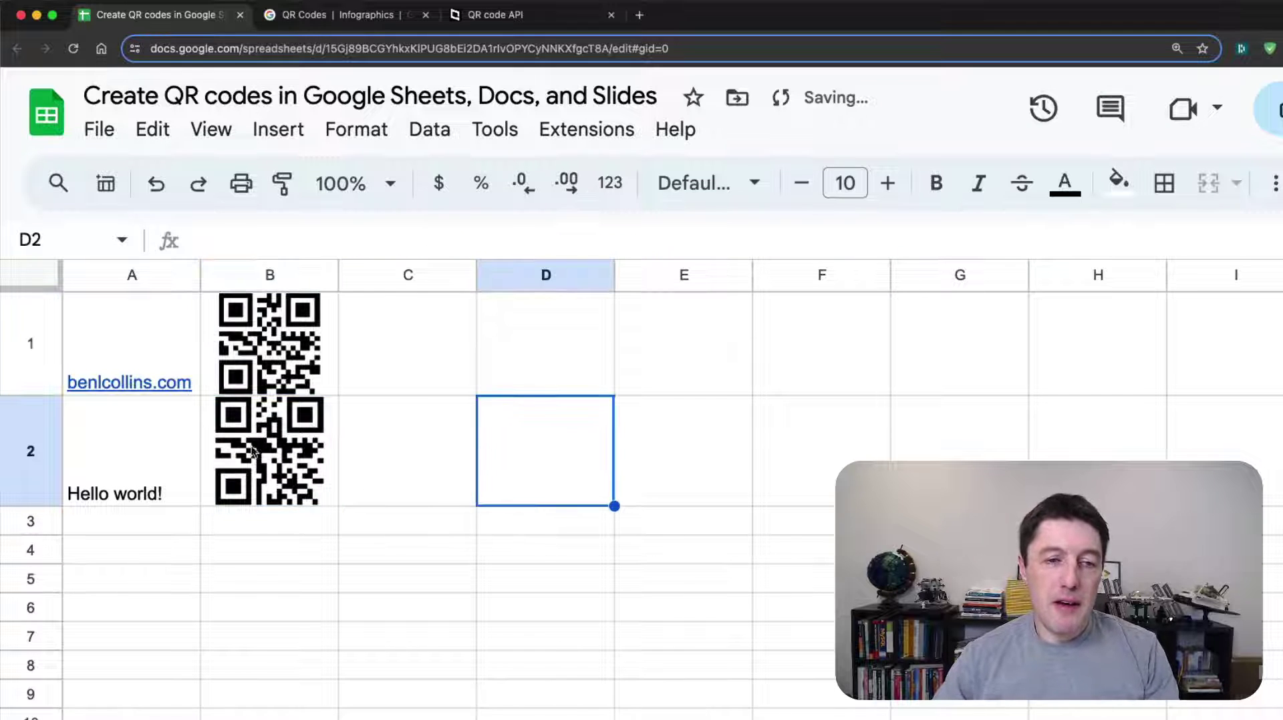
click(269, 348)
key(Down)
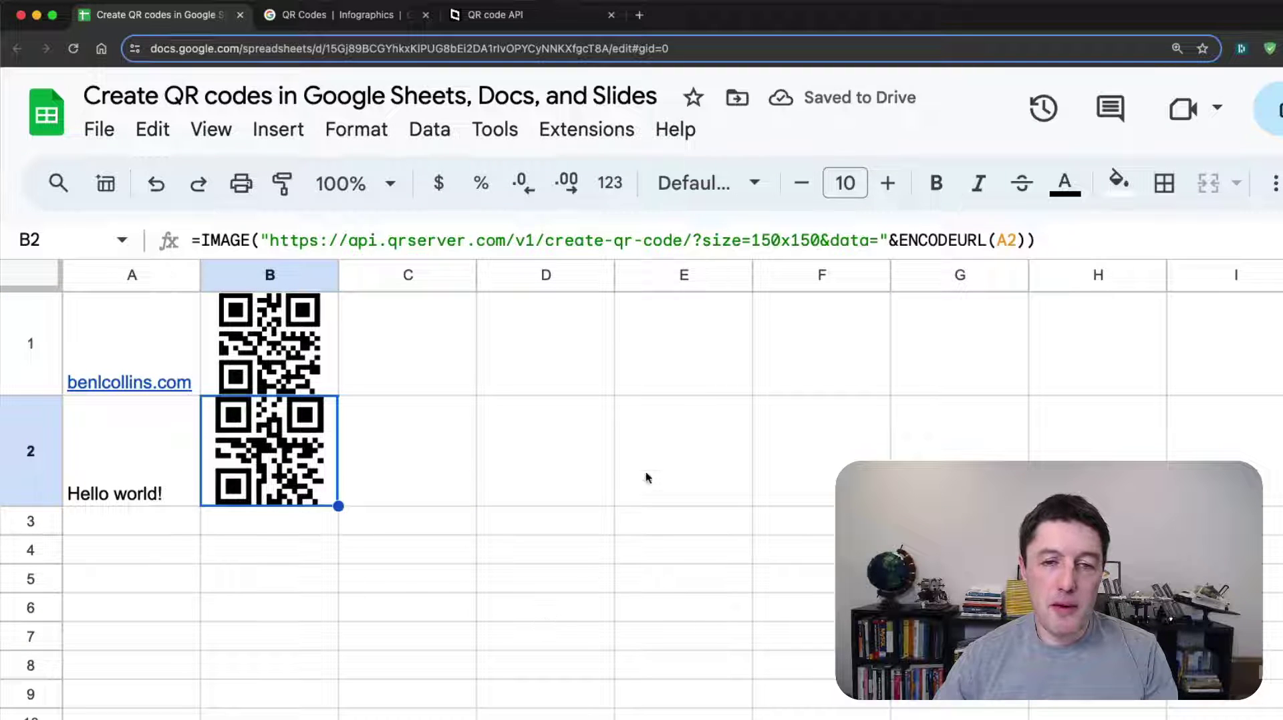
Enter bencollinsoutdoors.com in cell A3 and widen column A to fit the address
click(157, 525)
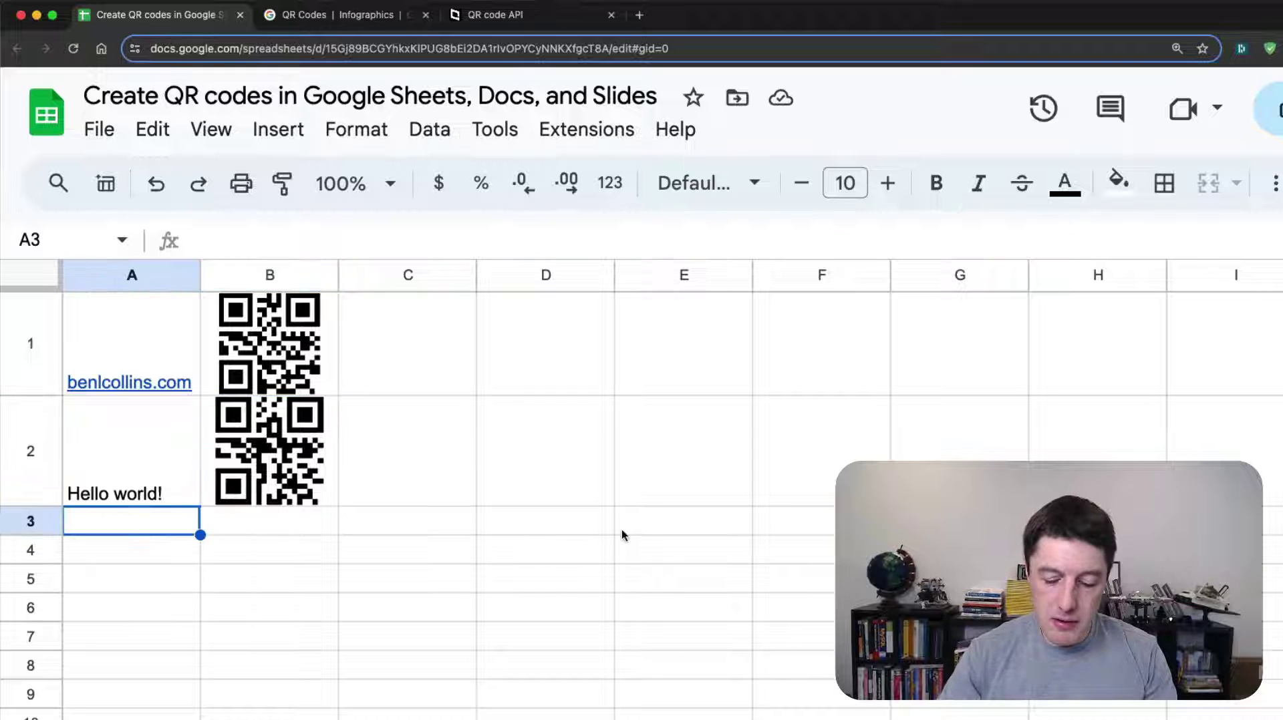
text(bencollinsoutdo)
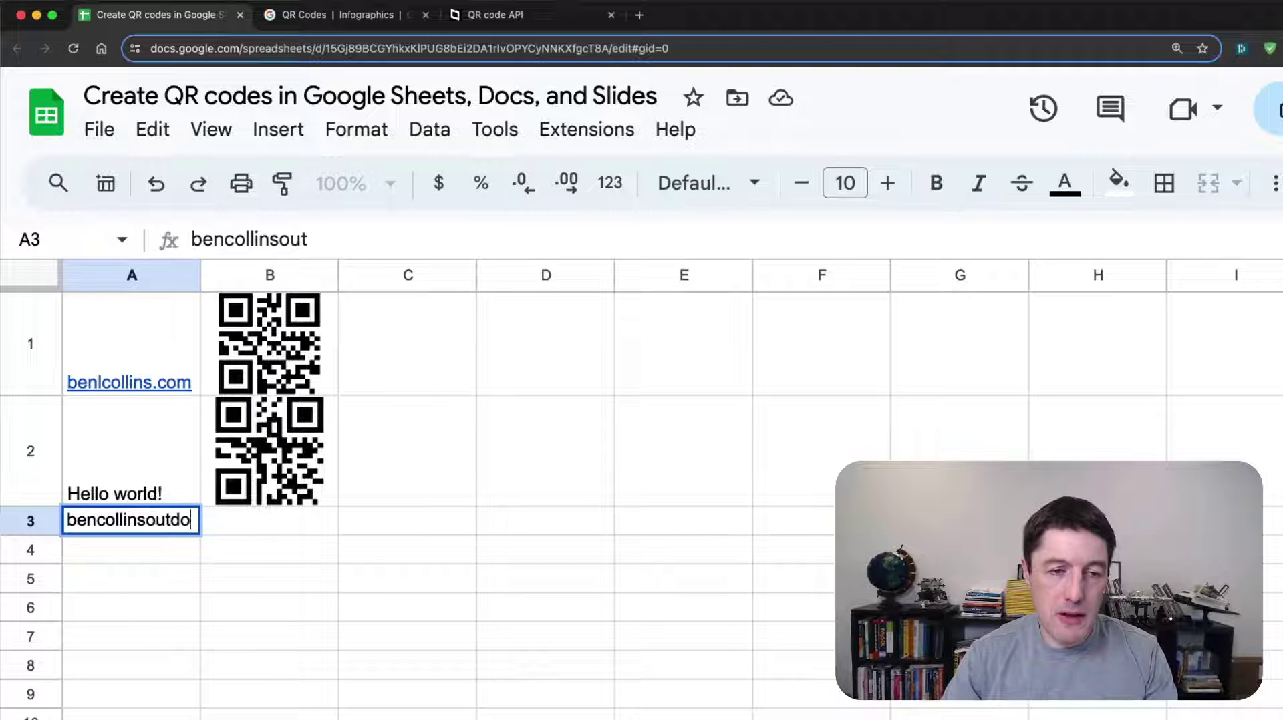
text(ors.cmo)
key(BackSpace)
key(BackSpace)
text(om)
key(Tab)
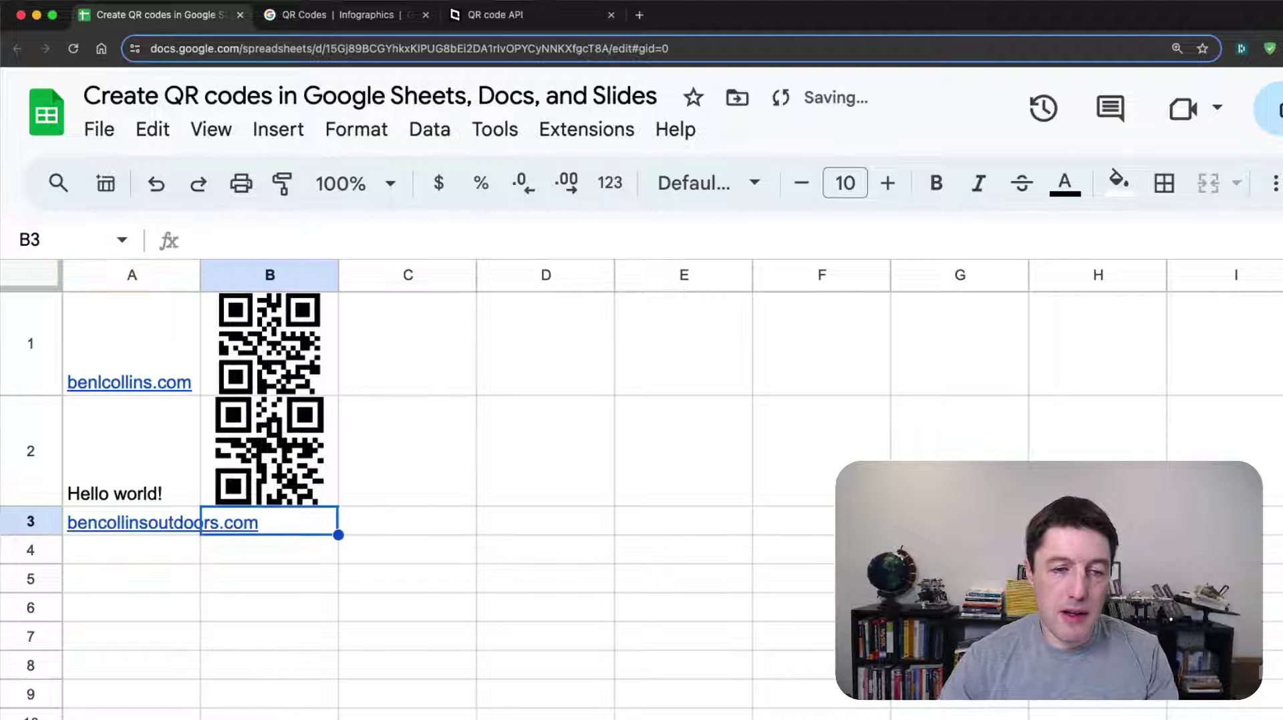
drag(200, 275, 290, 274)
Fill the QR code formula from B2 down to B3 and increase row 3's height to enlarge the code
click(354, 427)
drag(426, 508, 374, 531)
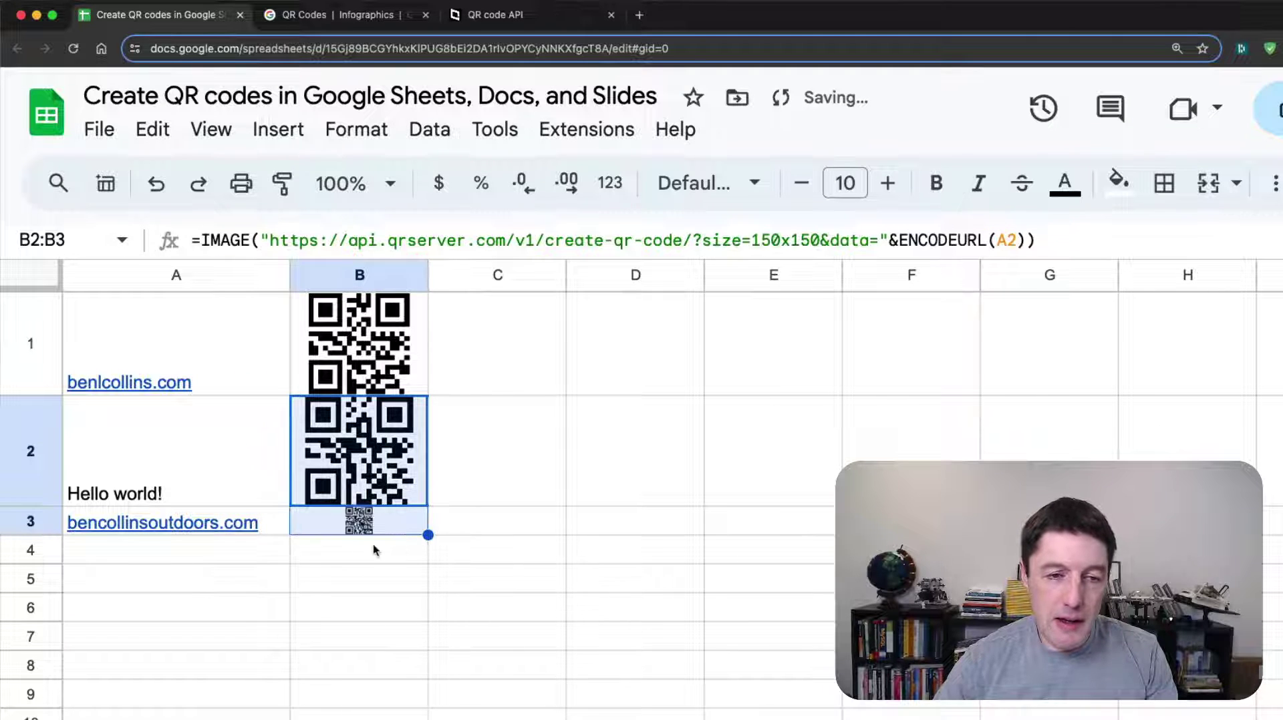
drag(30, 535, 31, 632)
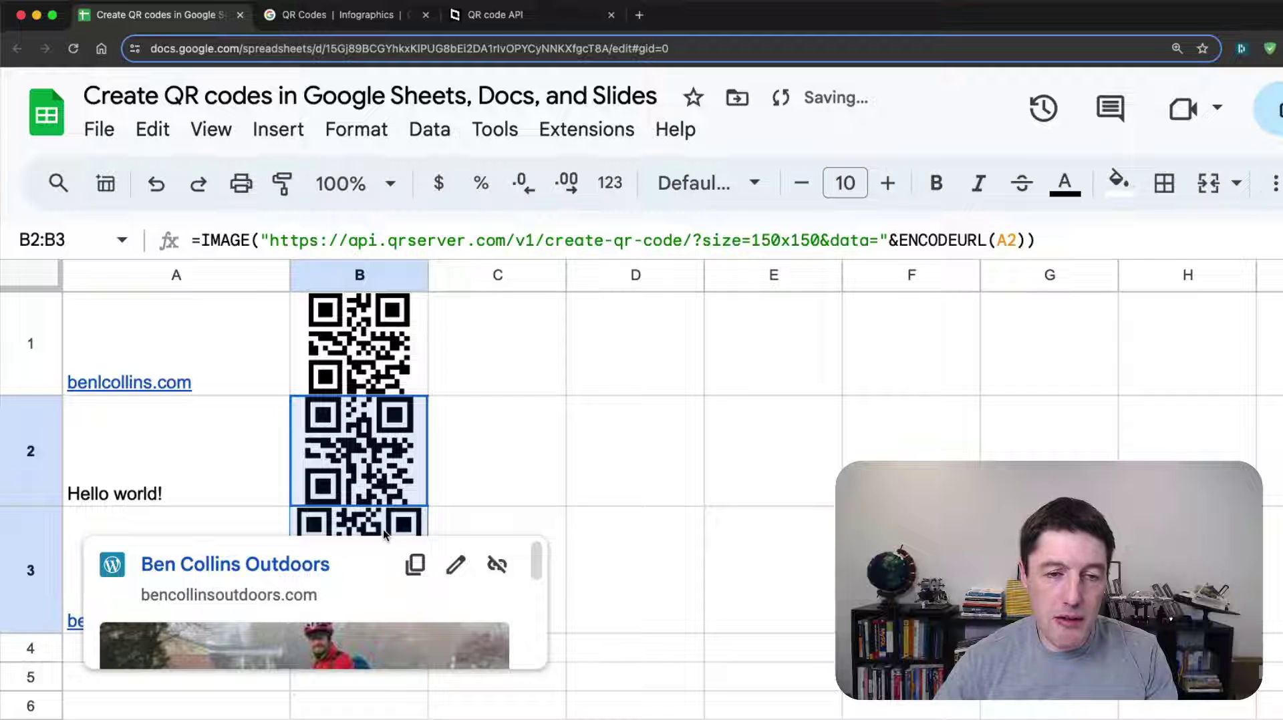
click(465, 532)
key(Left)
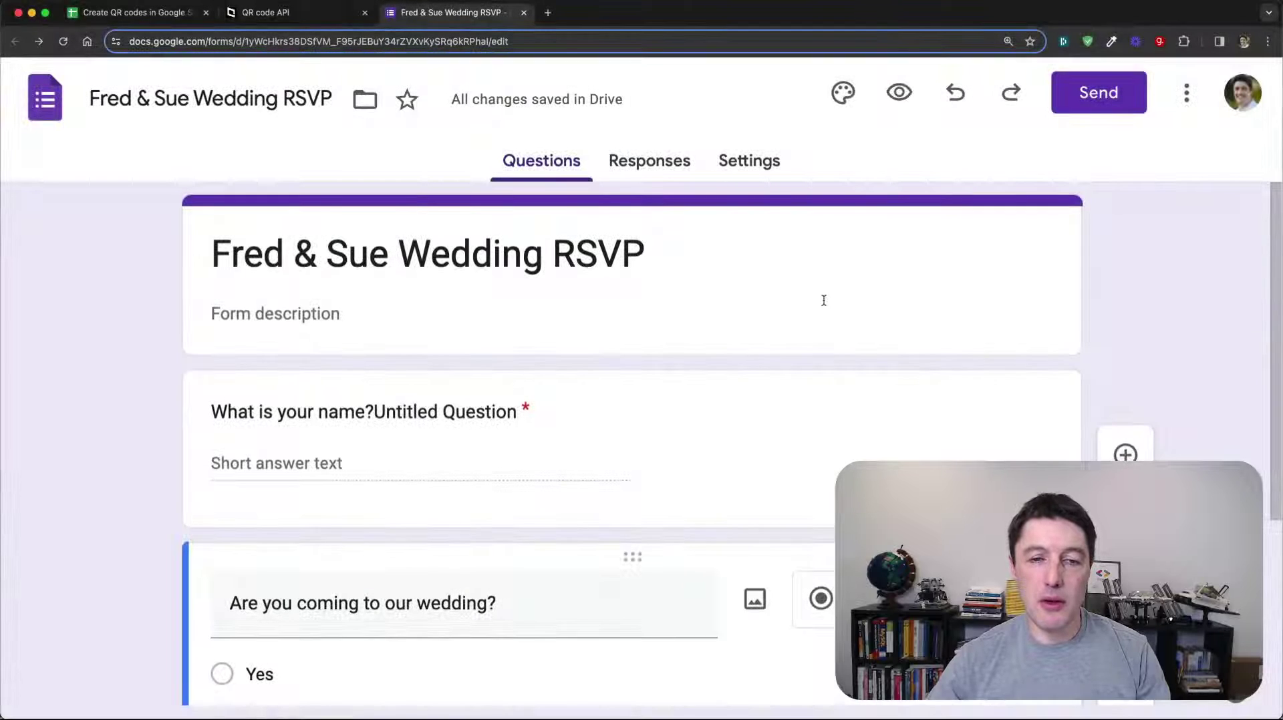
In the wedding RSVP form in Google Forms, delete "Untitled Question" from the first question so it reads "What is your name?"
scroll(668, 330, down, 2)
click(476, 369)
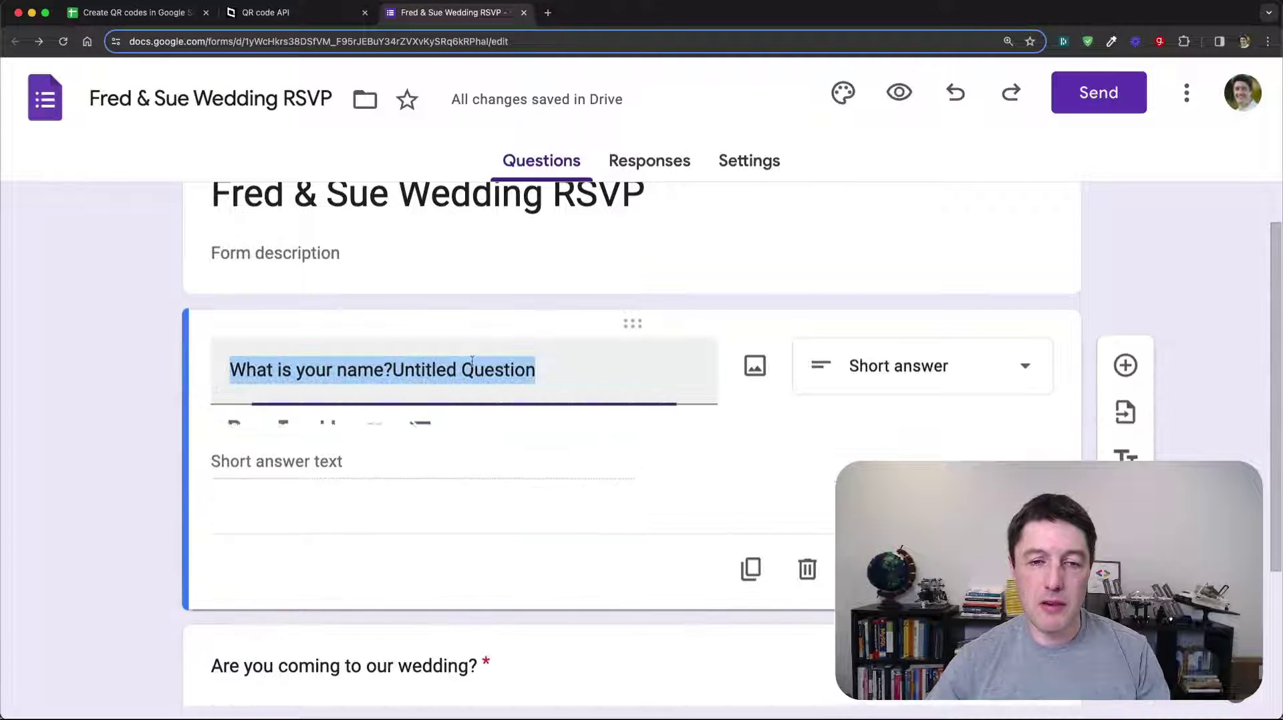
drag(537, 376, 393, 371)
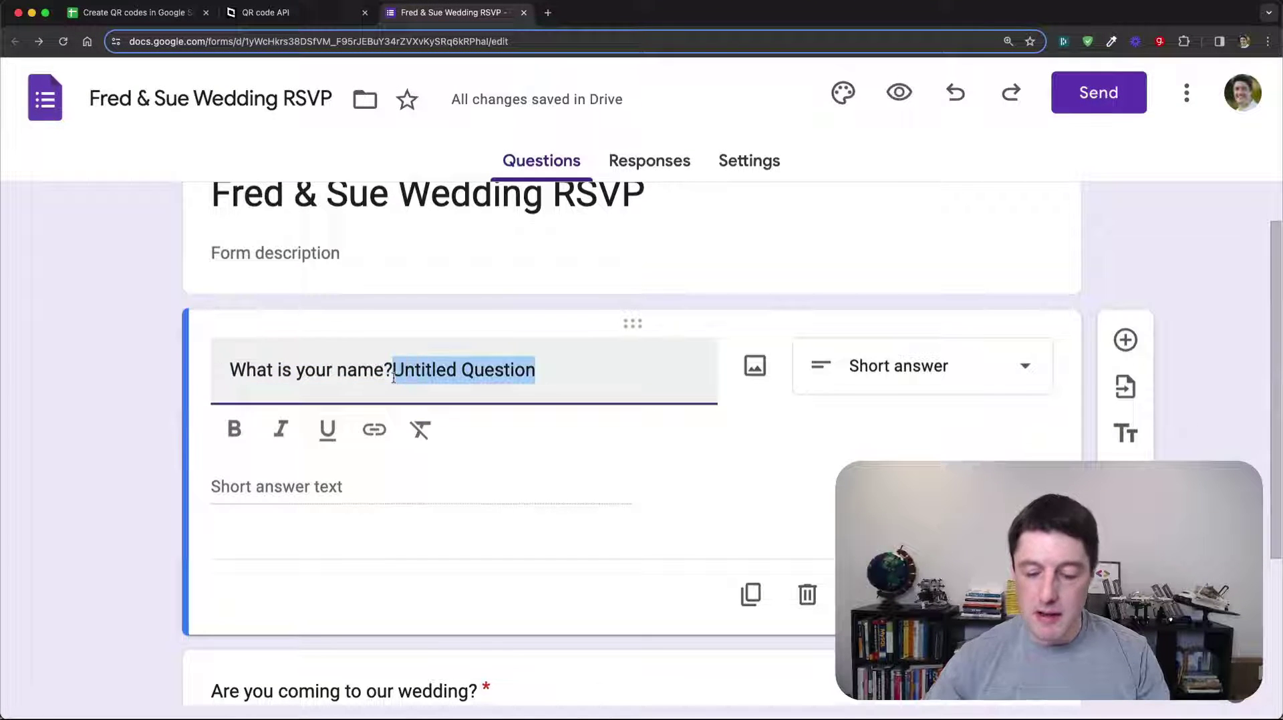
key(BackSpace)
click(115, 364)
Open the form's link sharing option, shorten the URL, and copy the shortened link
scroll(118, 393, down, 3)
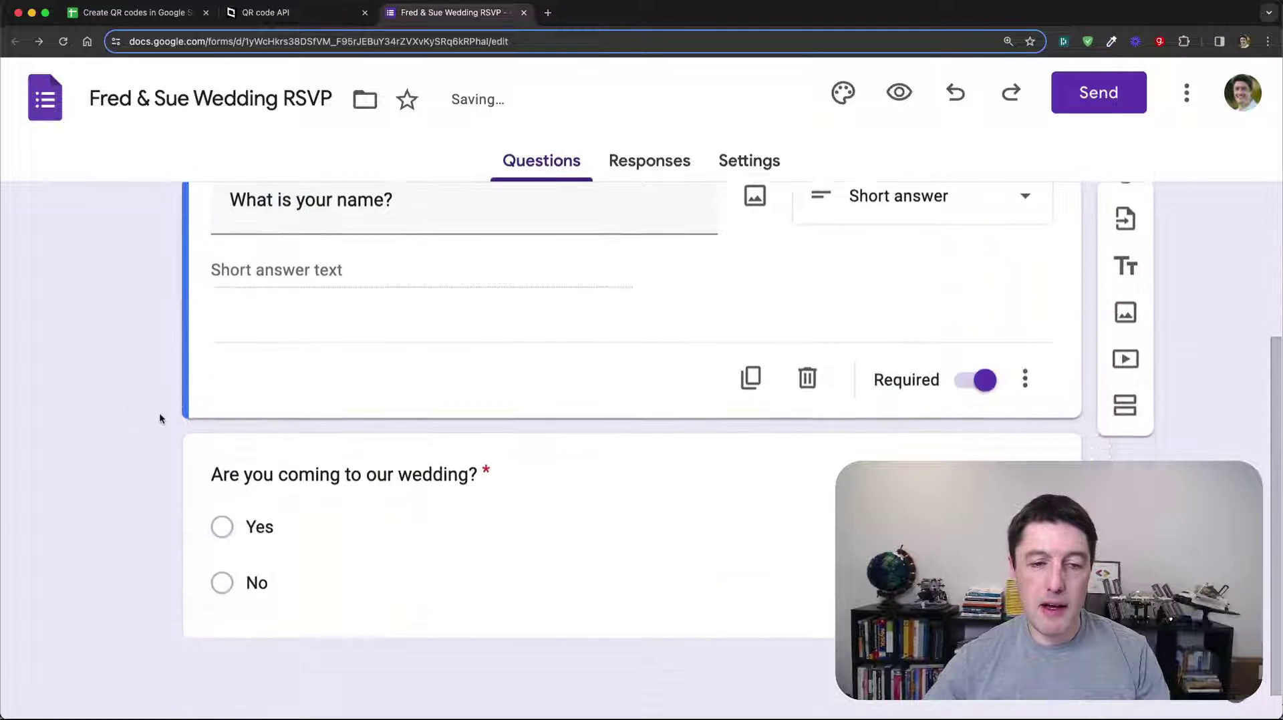
scroll(428, 435, up, 4)
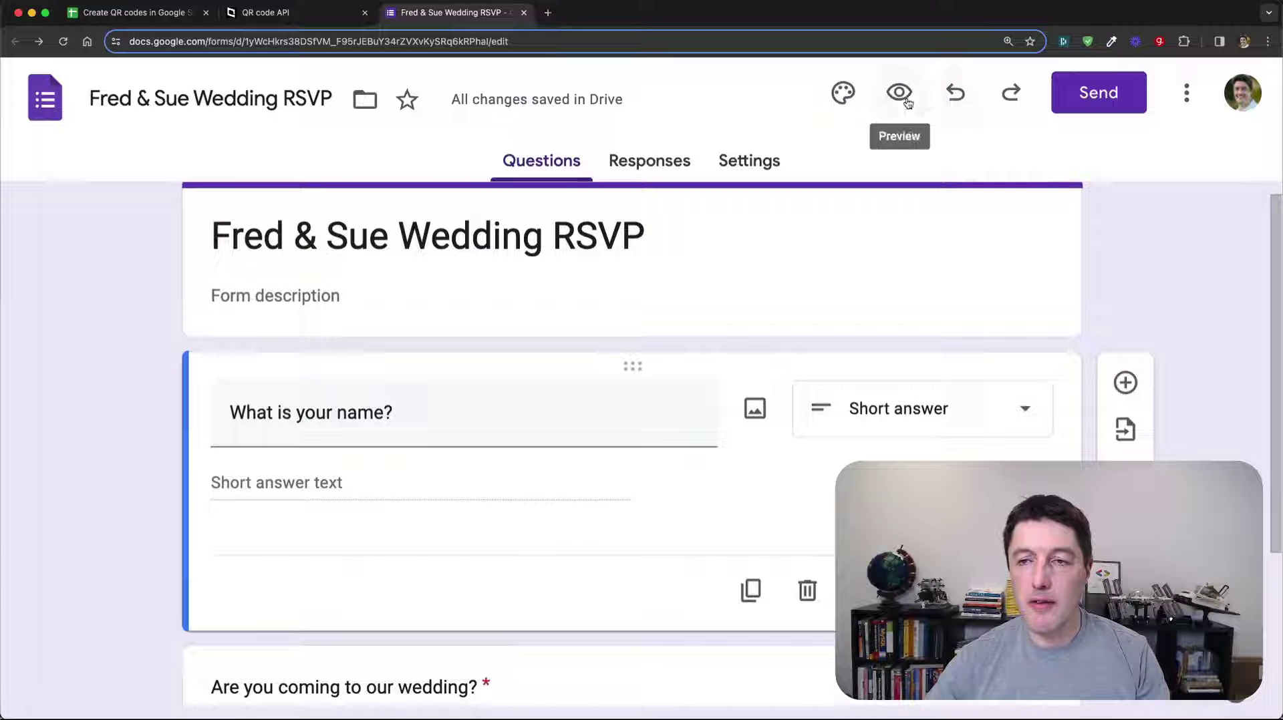
click(1065, 100)
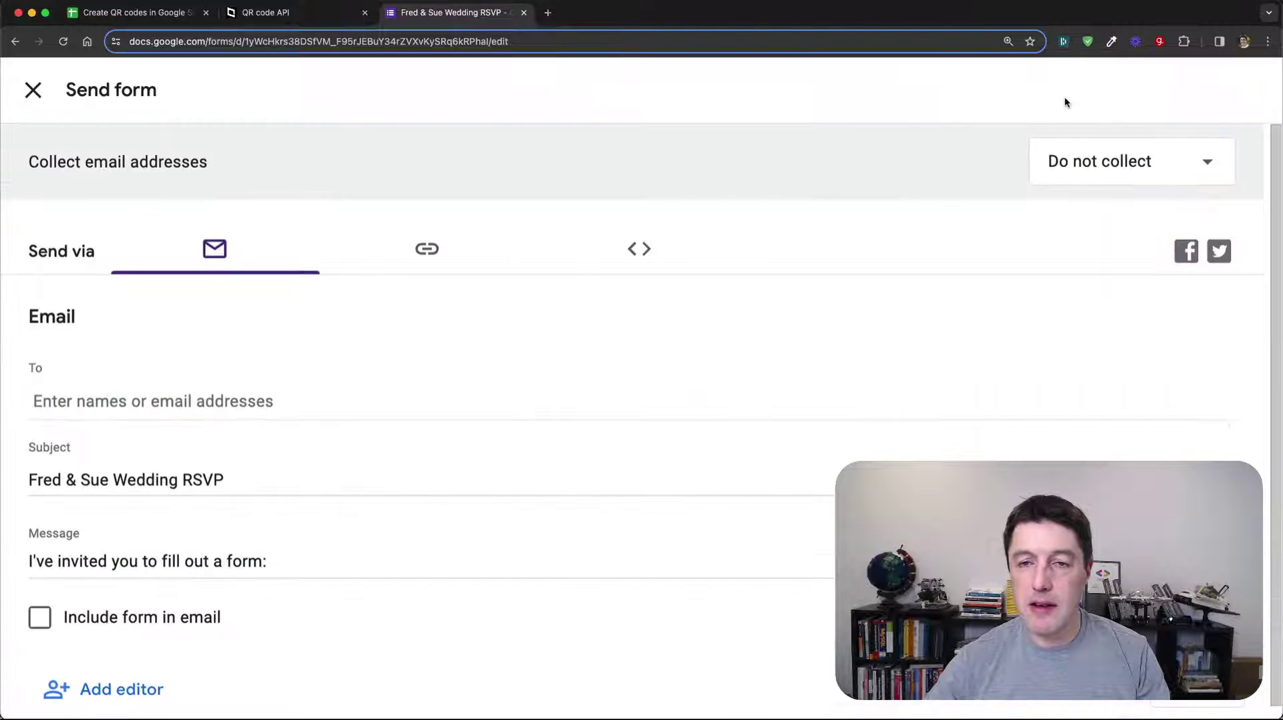
click(426, 248)
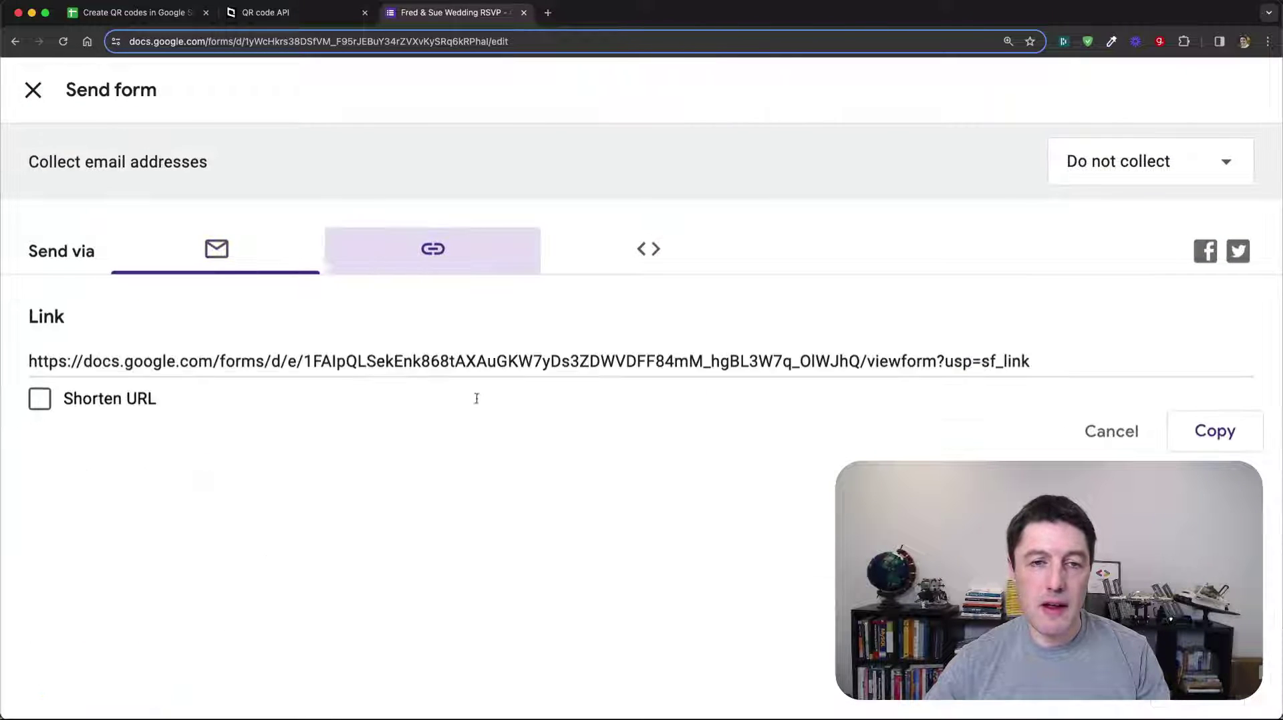
click(40, 400)
click(1208, 445)
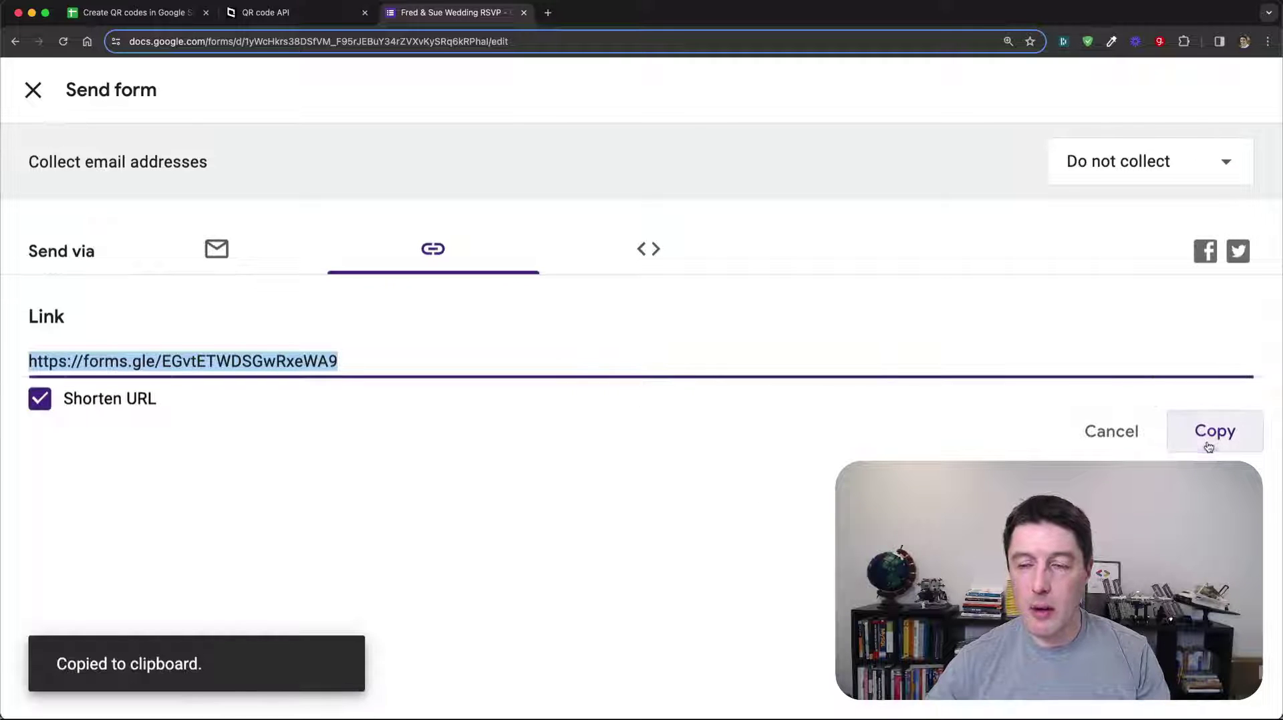
Close the form sharing dialog, switch to the Google Sheets spreadsheet and paste the copied form link into cell A4
click(32, 90)
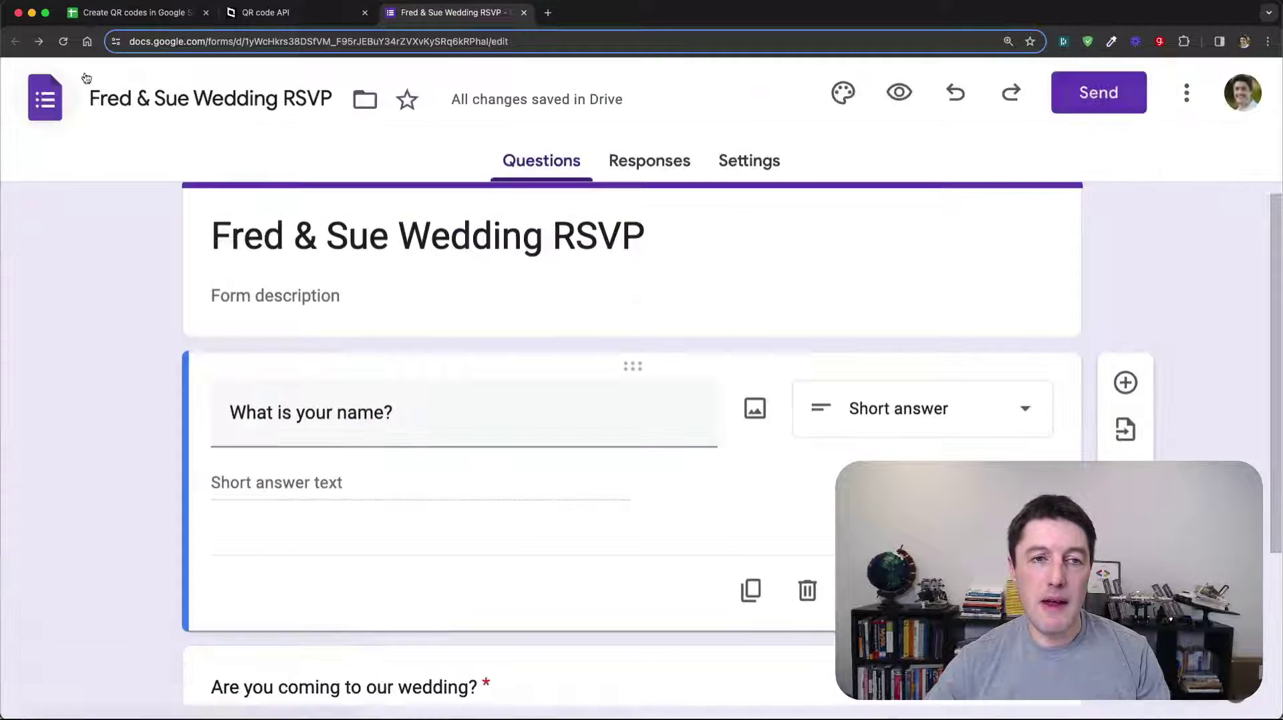
click(161, 13)
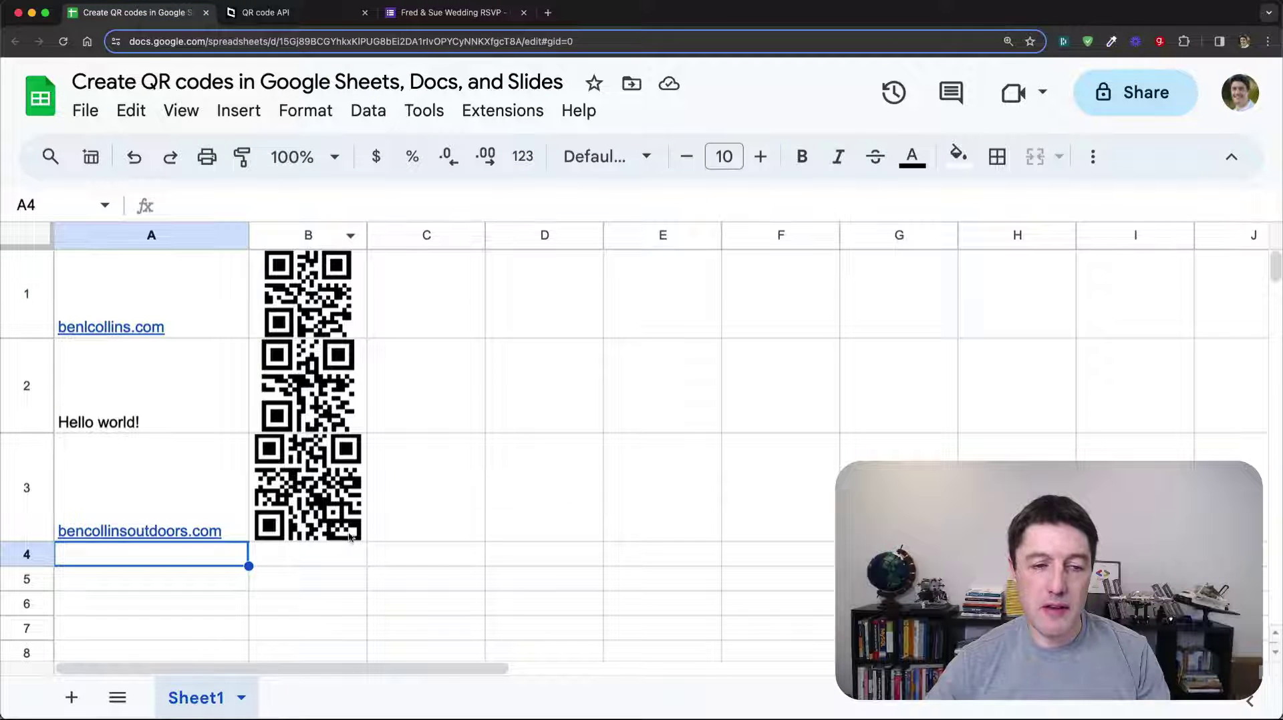
scroll(350, 536, down, 1)
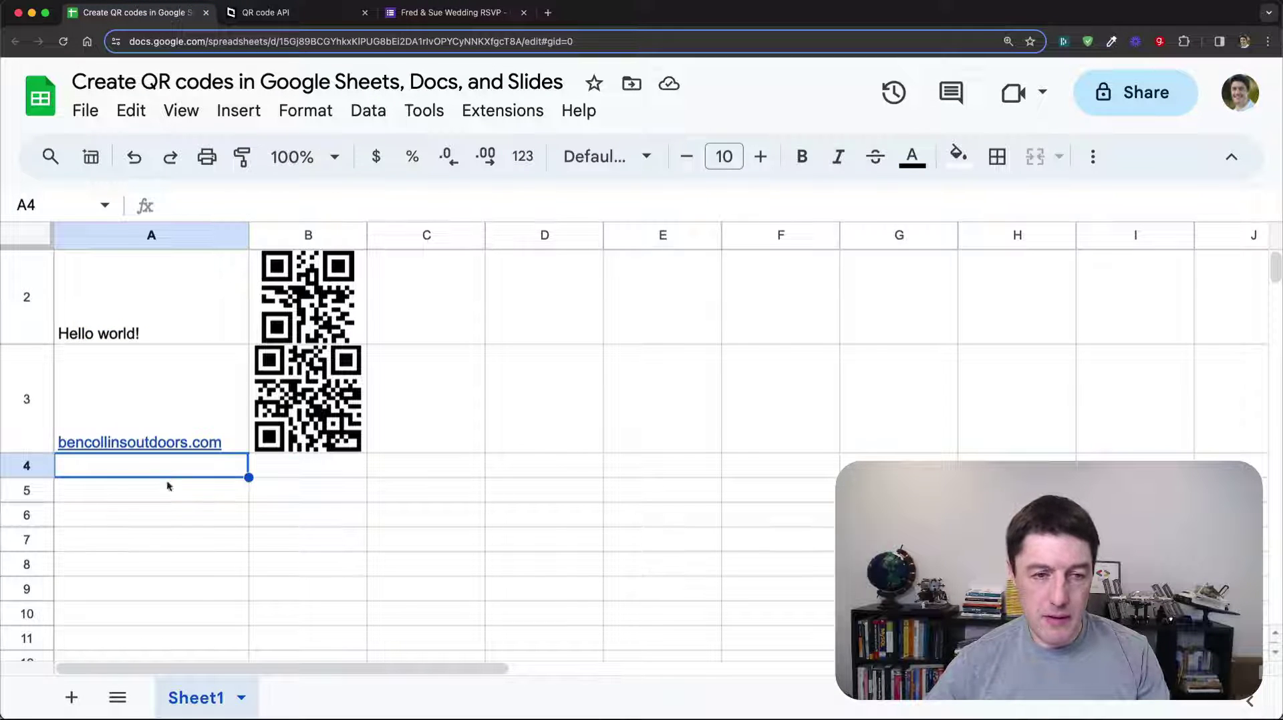
key(super+v)
Fill the QR code formula from B3 down to B4 and increase row 4's height to enlarge the code
click(323, 402)
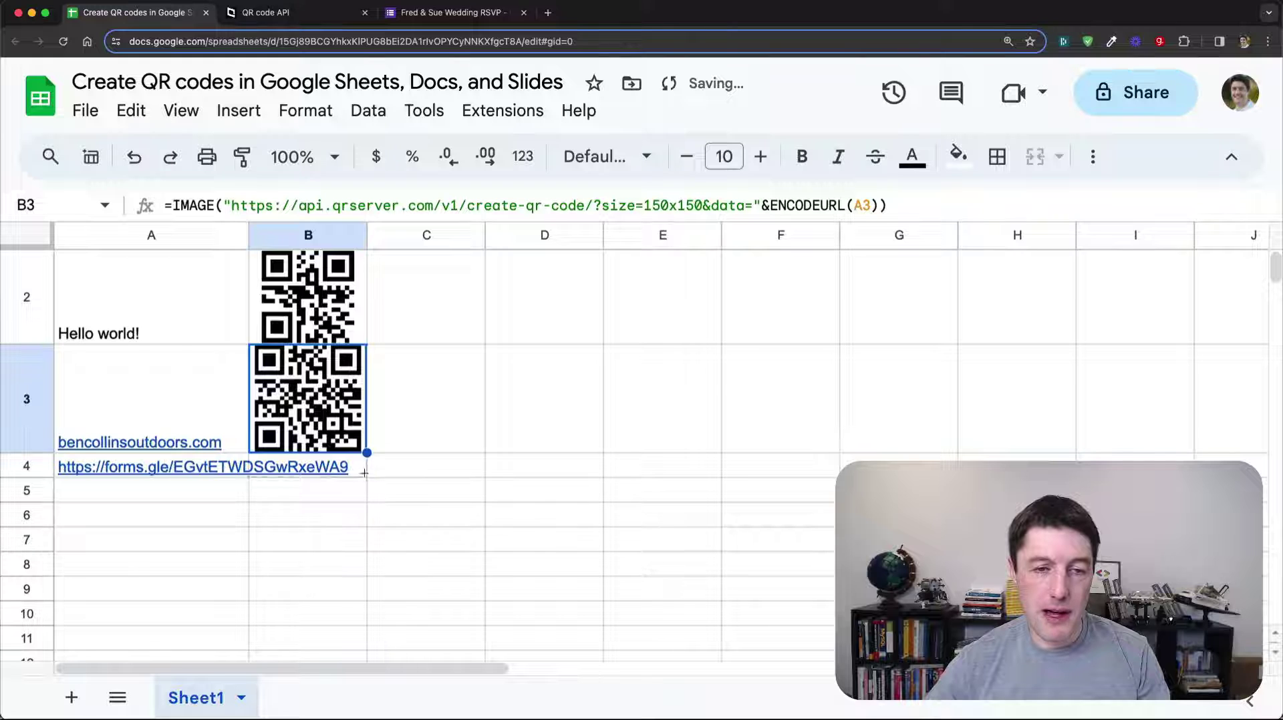
drag(367, 454, 307, 491)
click(307, 468)
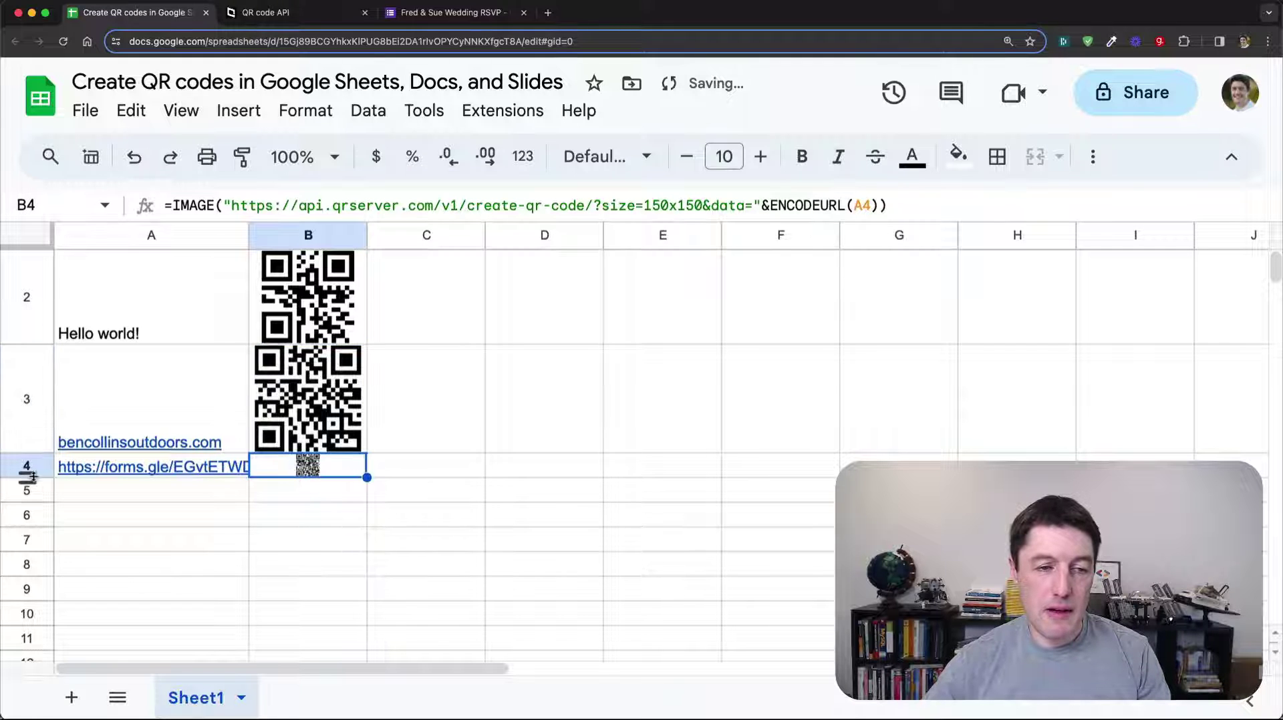
drag(27, 477, 27, 567)
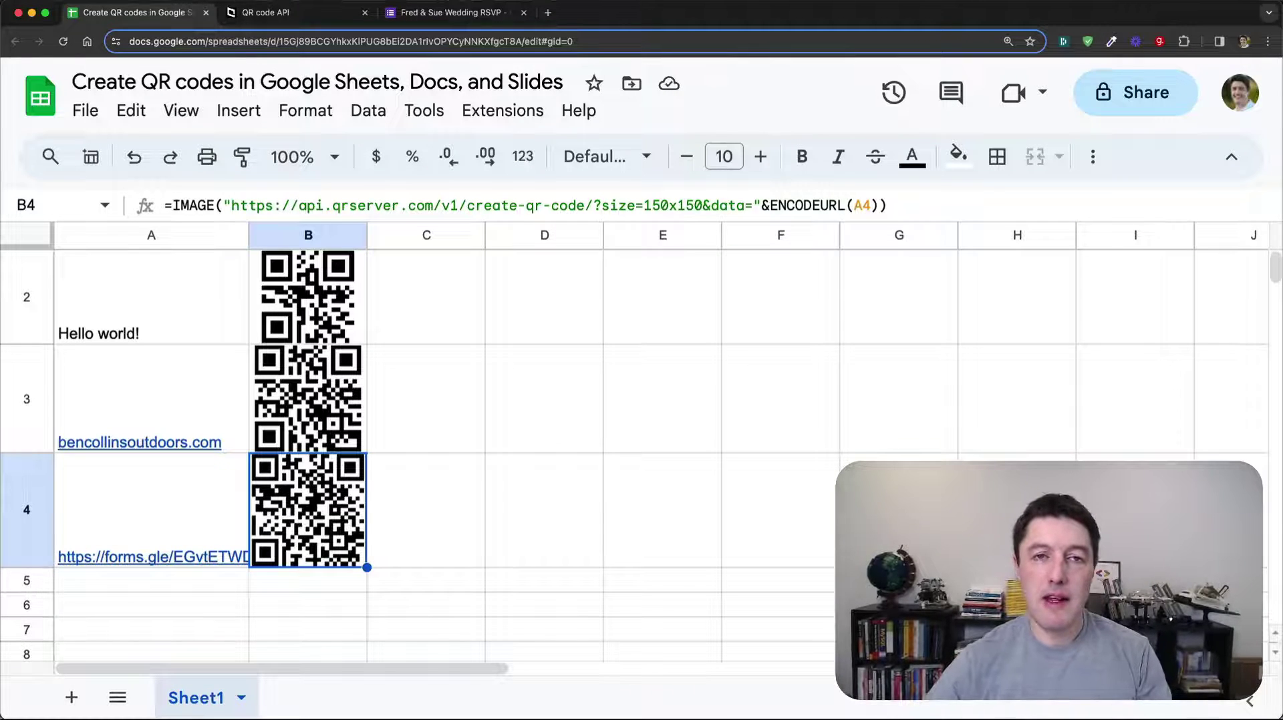
Preview the wedding RSVP form in Google Forms, look through its questions, and return to the spreadsheet
click(454, 12)
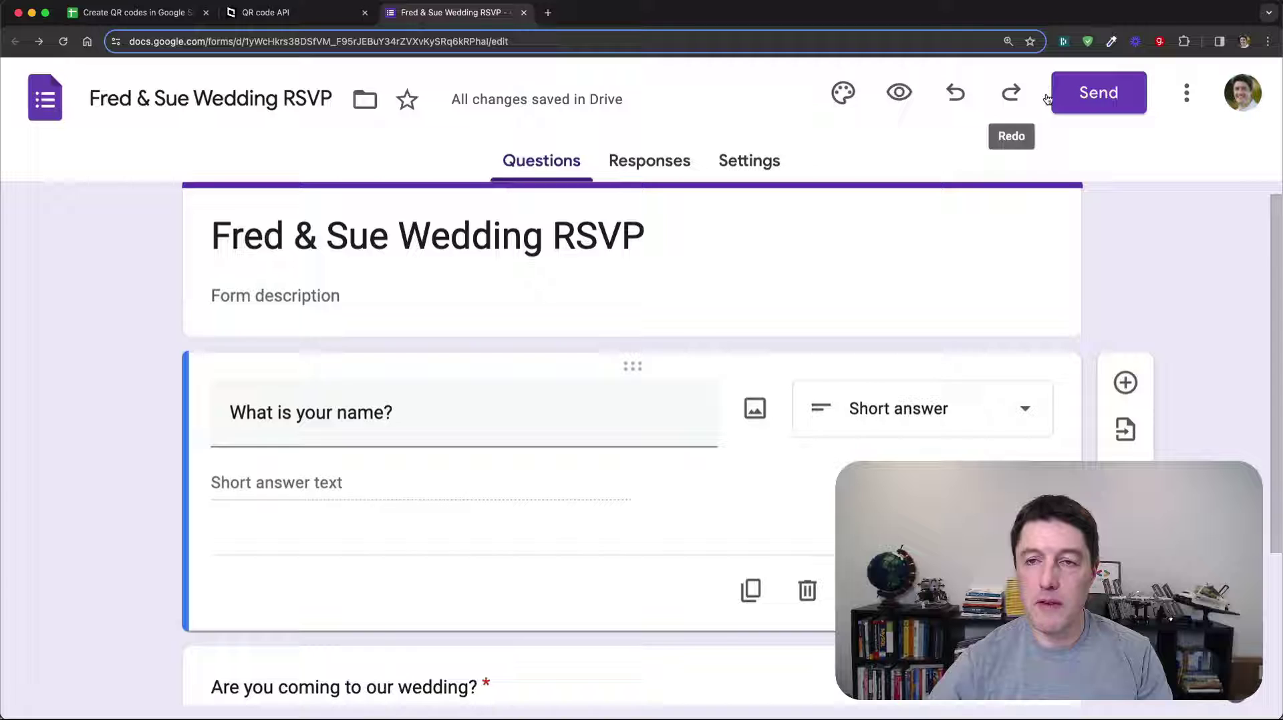
click(899, 93)
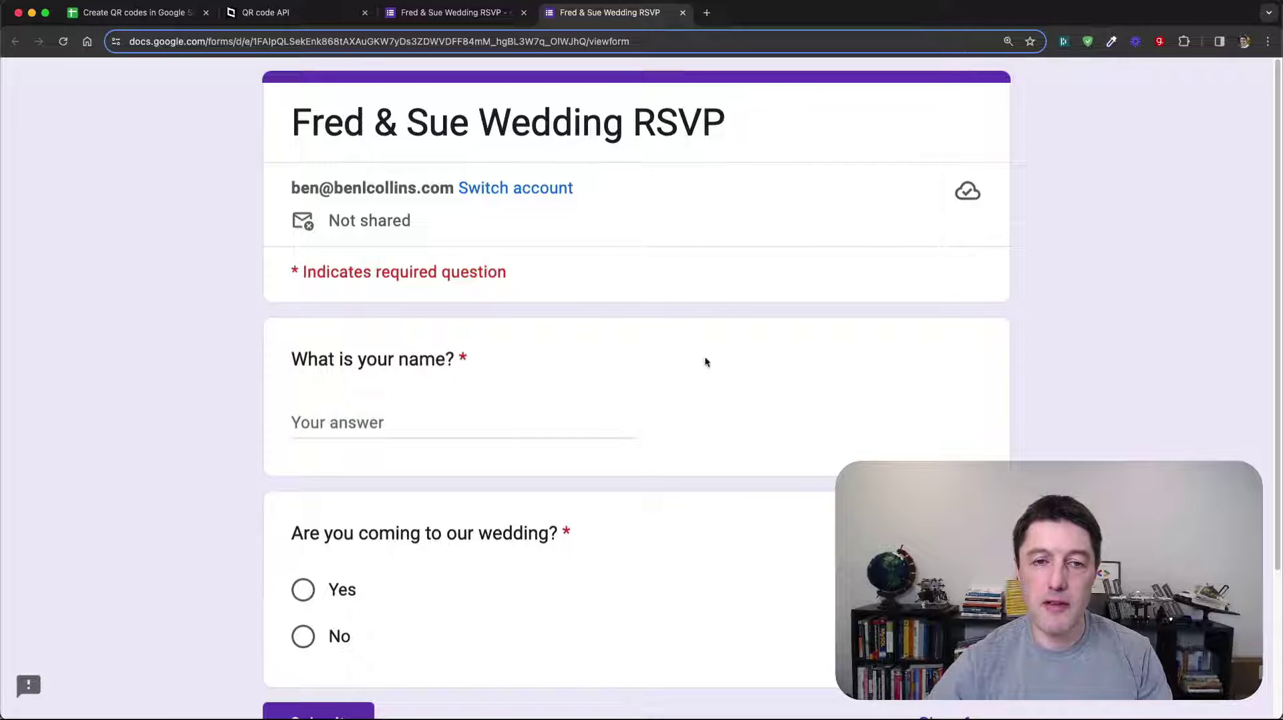
scroll(429, 260, down, 2)
scroll(509, 272, up, 2)
click(138, 14)
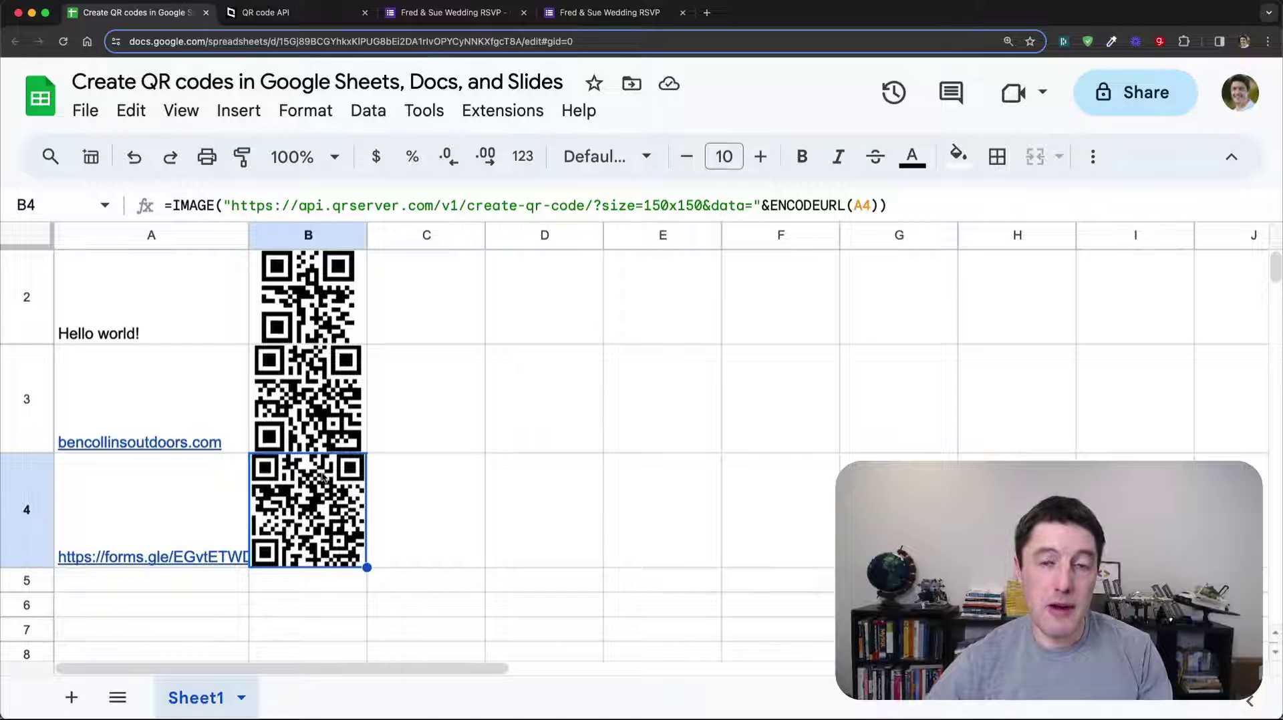
Add a second sheet, paste the wedding invitation text into it, and narrow columns B and C
click(93, 698)
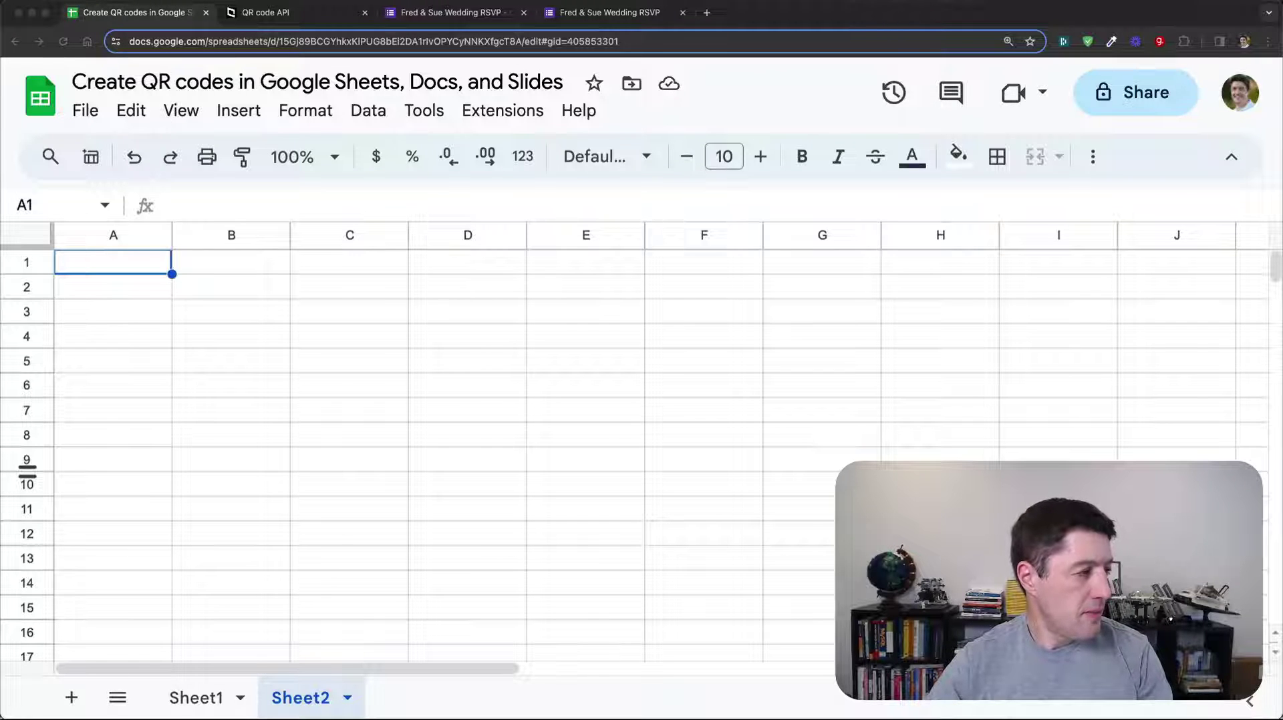
key(super+z)
drag(225, 242, 196, 234)
scroll(734, 518, down, 2)
click(733, 518)
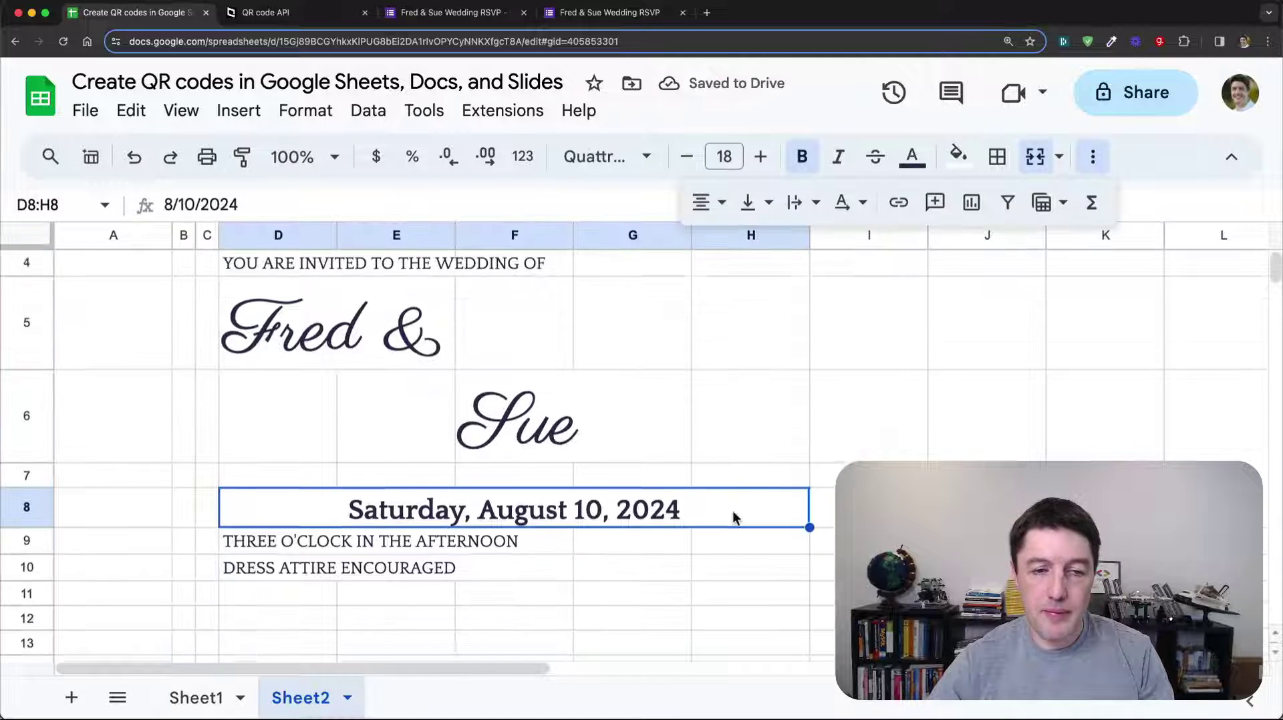
Merge E13:F18 below the invitation details on Sheet2 and paste the form's QR code formula from Sheet1's cell B4 into it
scroll(358, 607, down, 3)
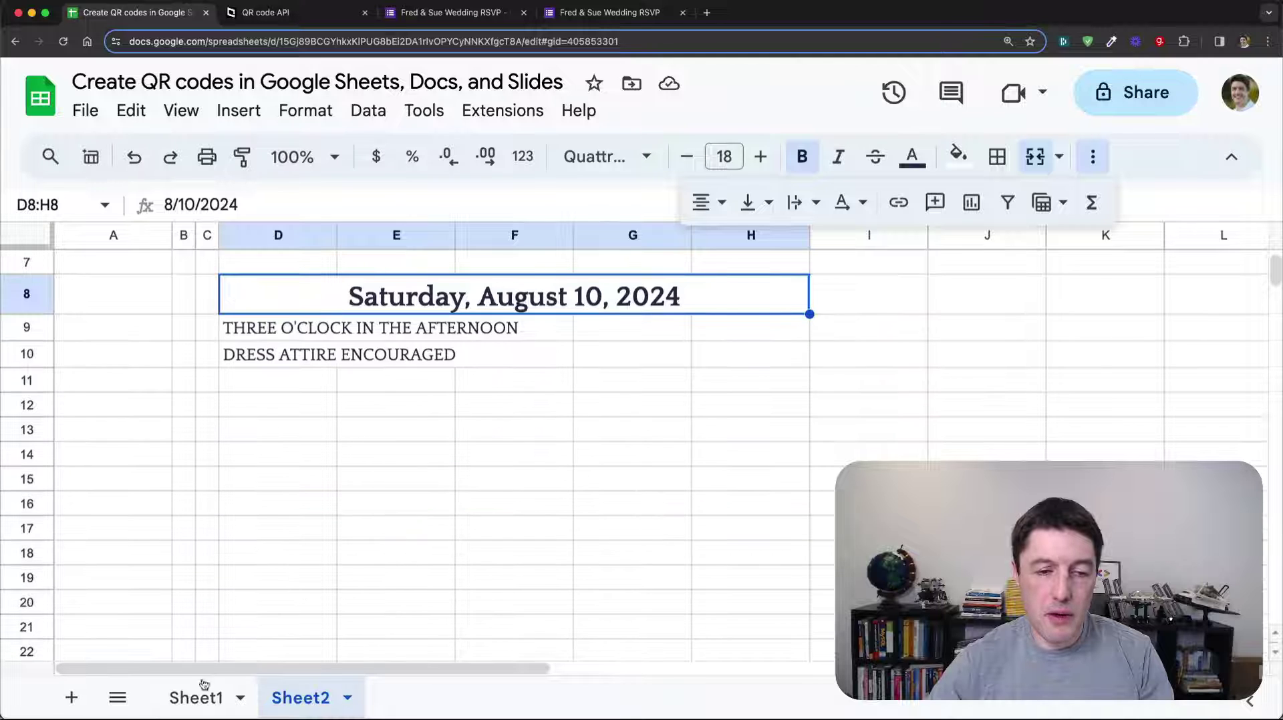
click(196, 697)
click(314, 696)
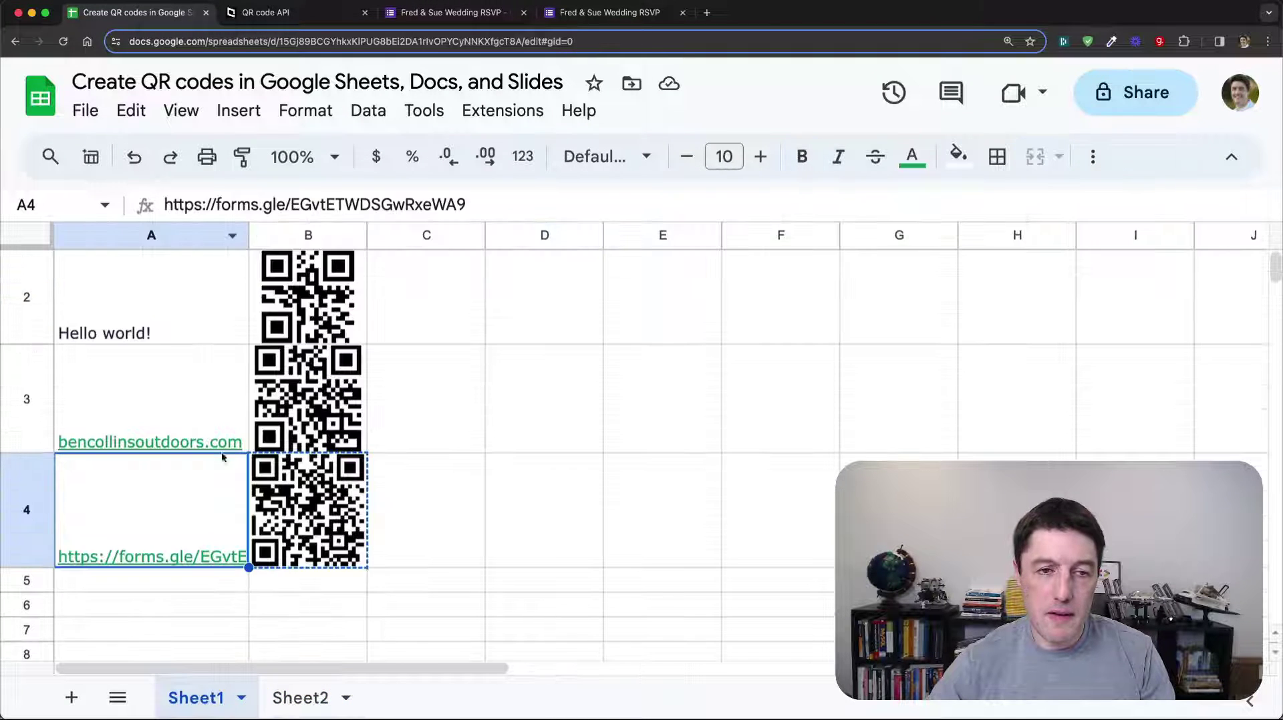
click(327, 513)
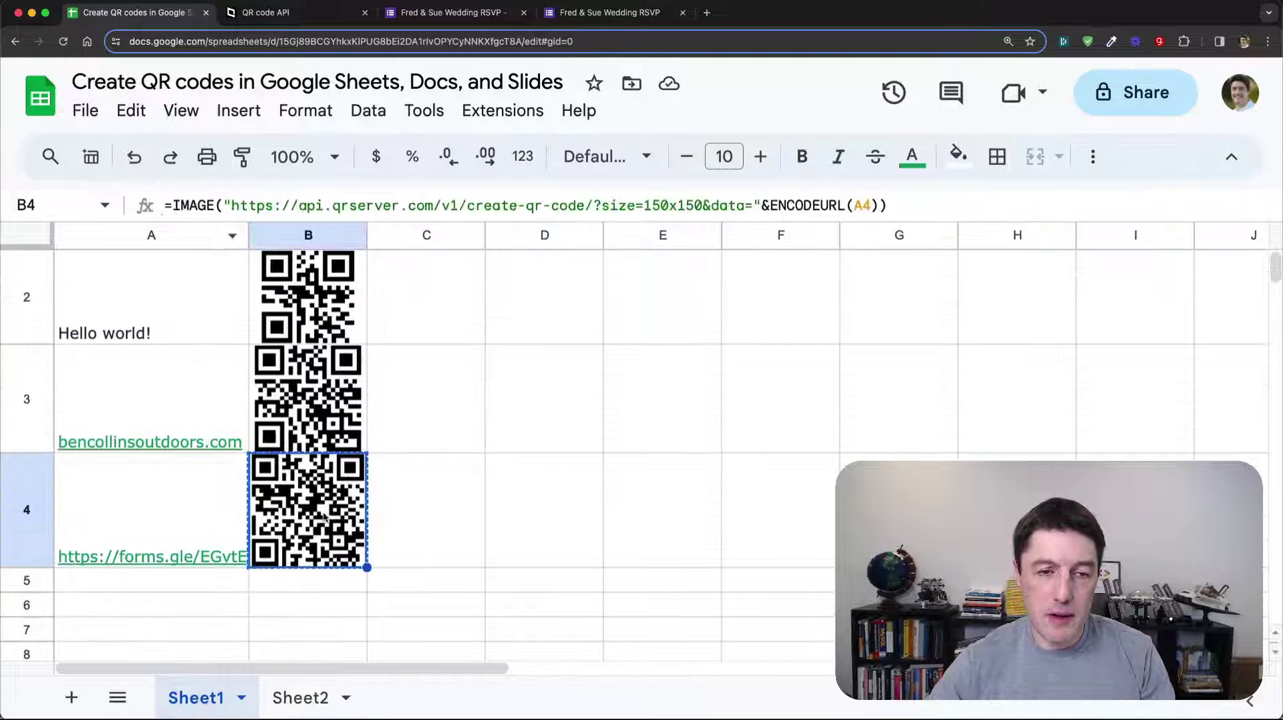
click(319, 699)
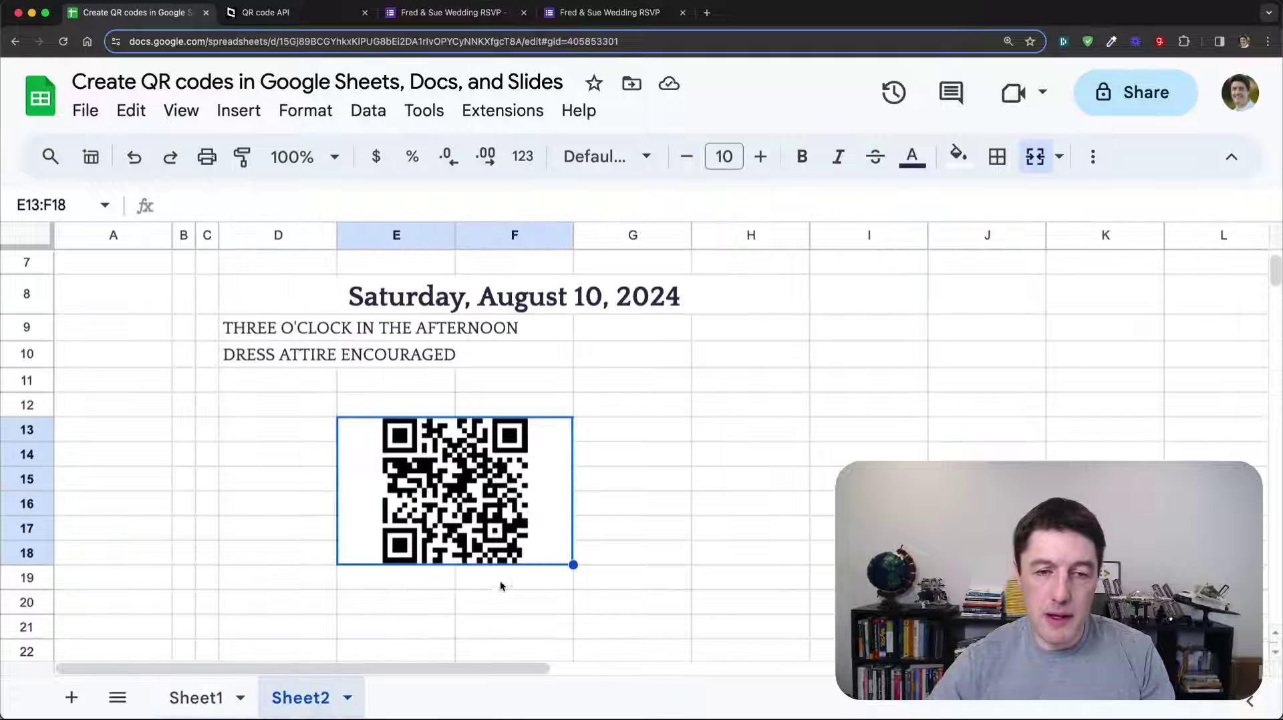
key(ctrl+v)
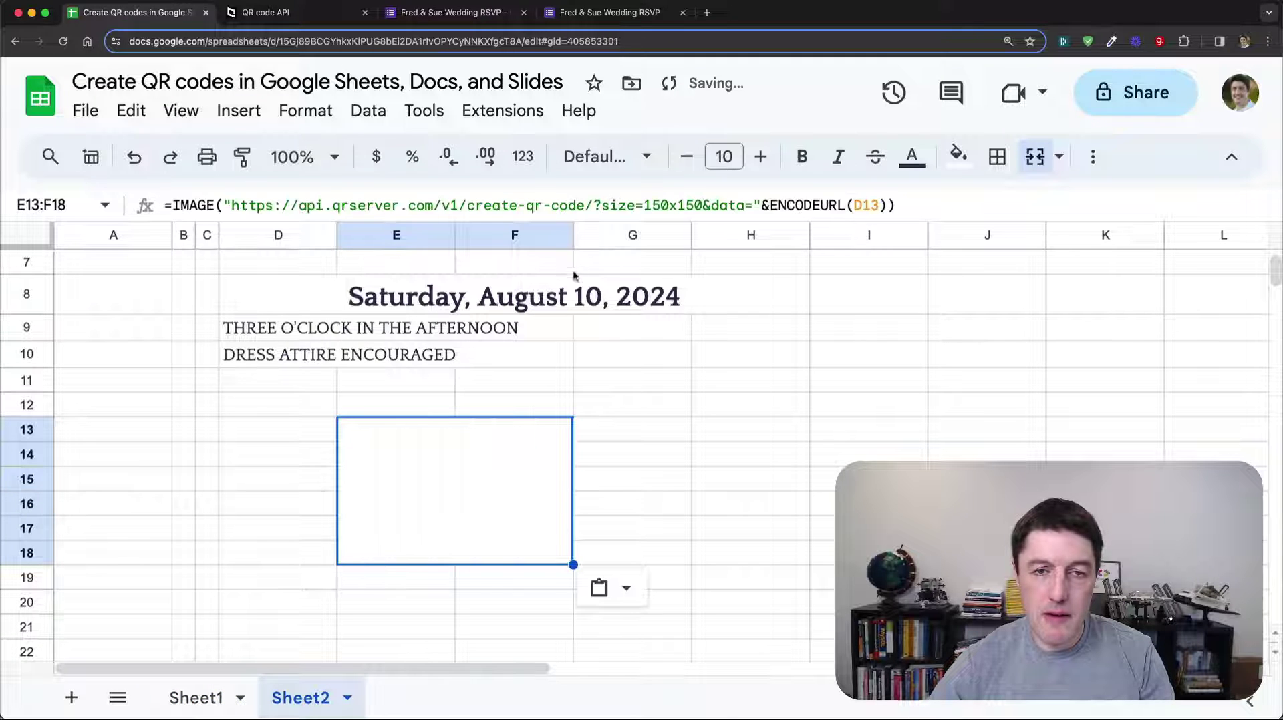
Check the cell reference in the pasted QR formula, copy the form link from A4 on Sheet1, and return to Sheet2
click(875, 205)
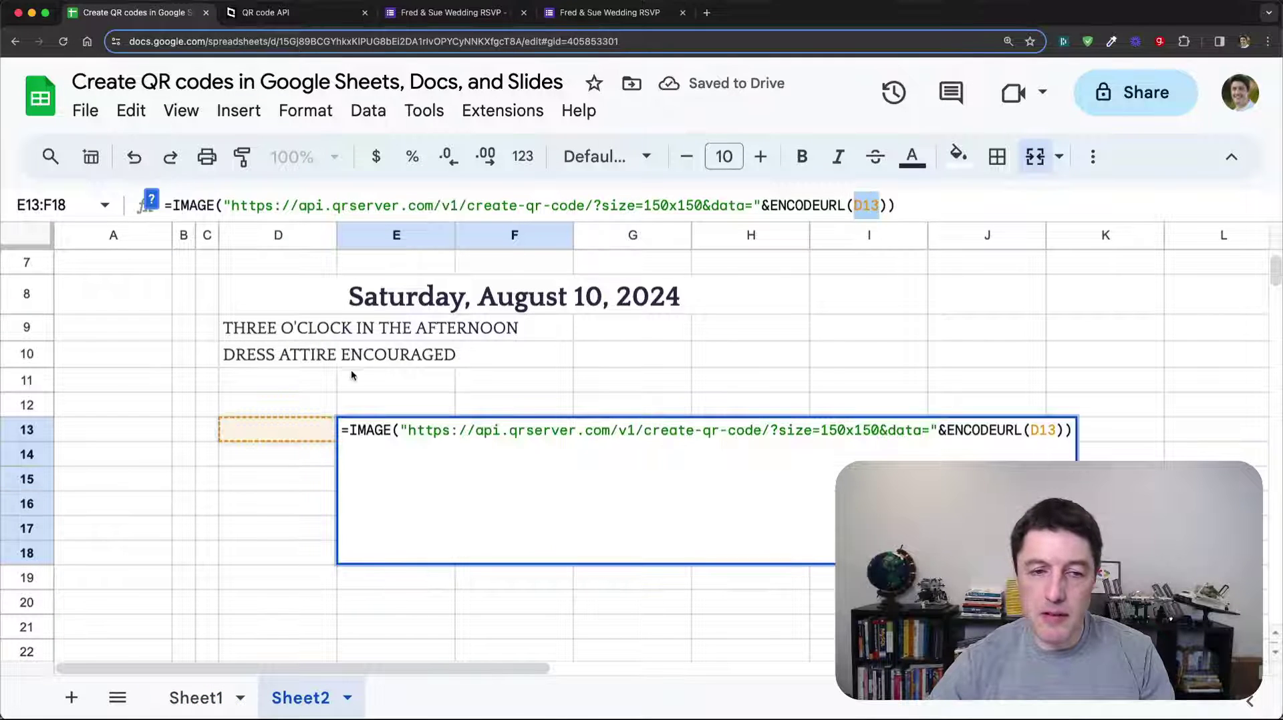
key(Escape)
click(190, 697)
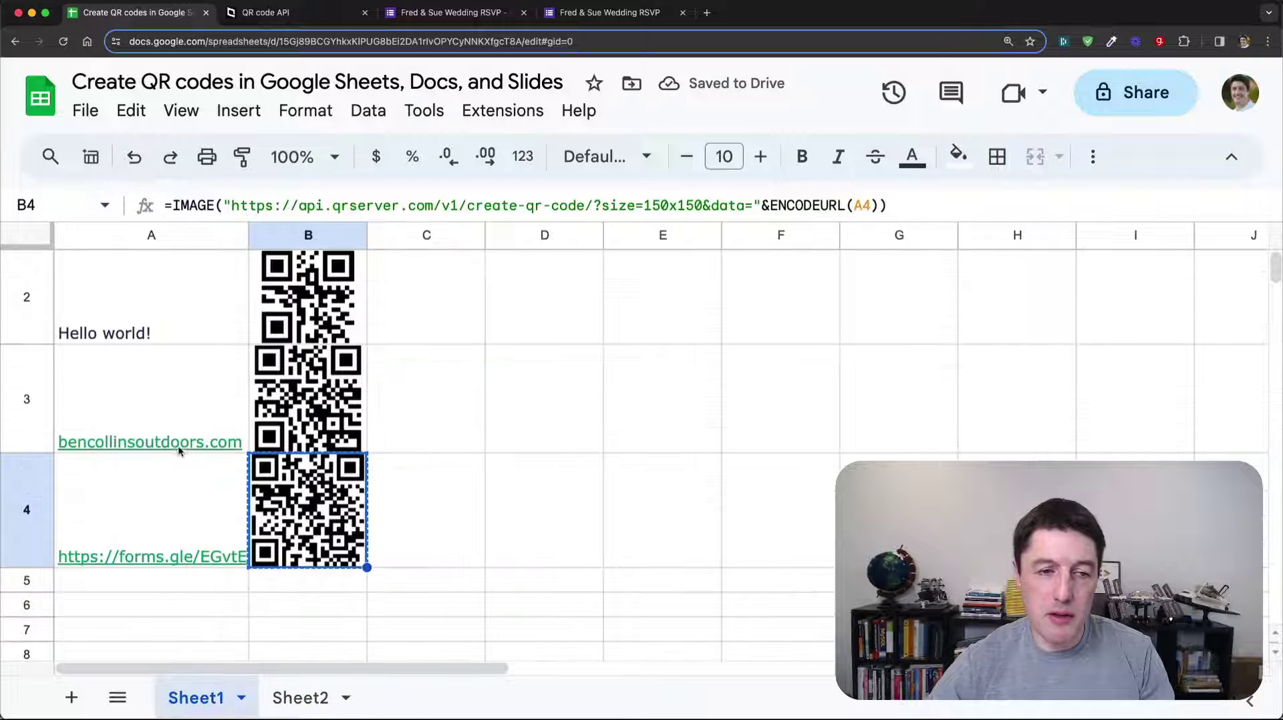
click(161, 534)
click(294, 698)
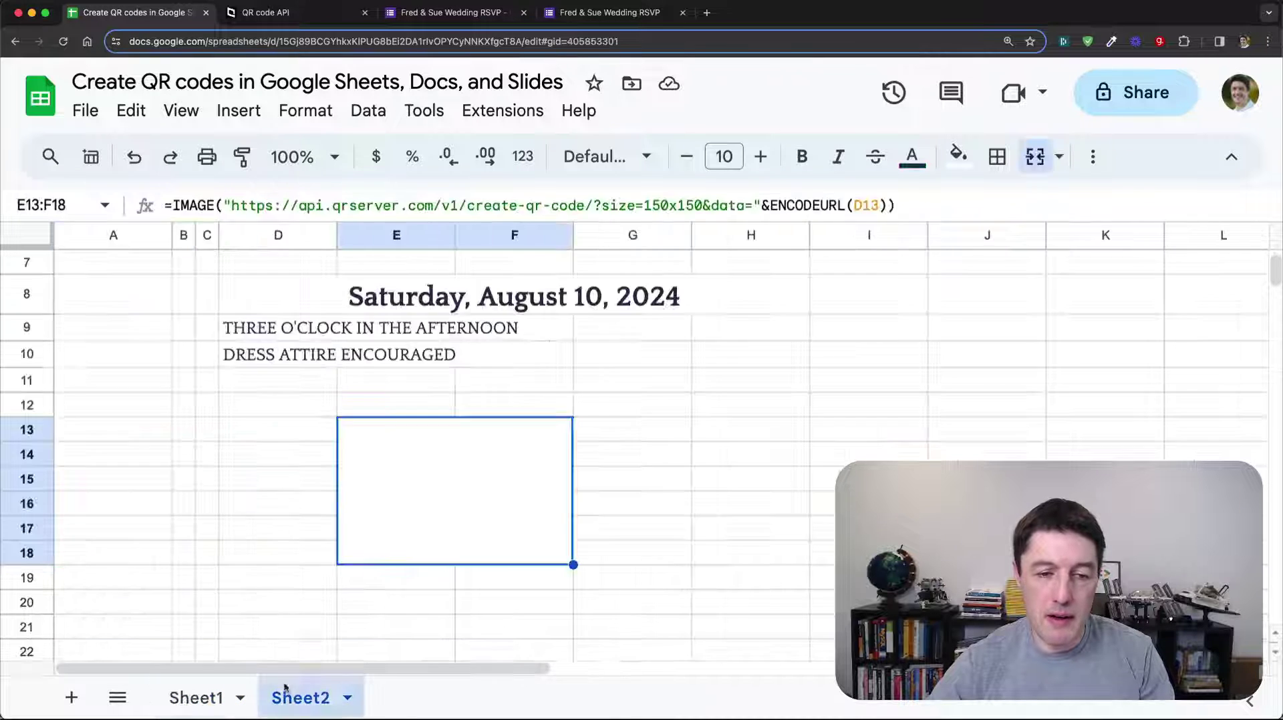
click(874, 207)
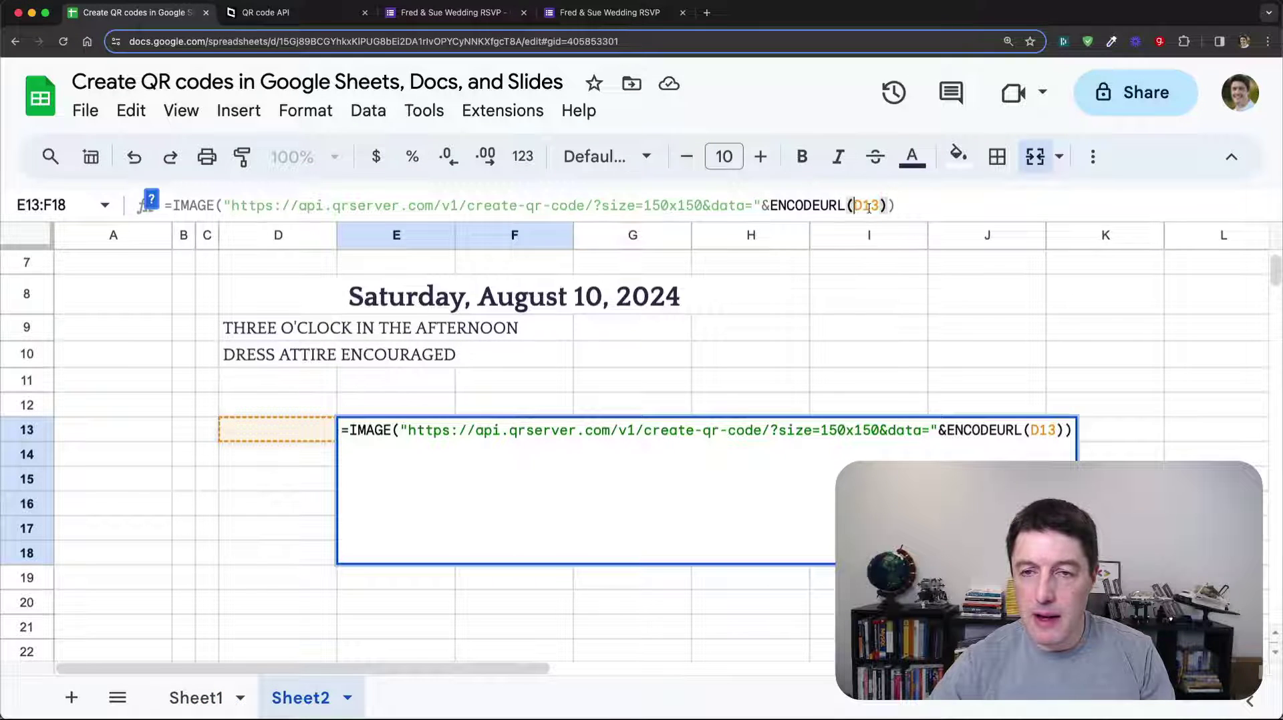
double_click(868, 205)
key(BackSpace)
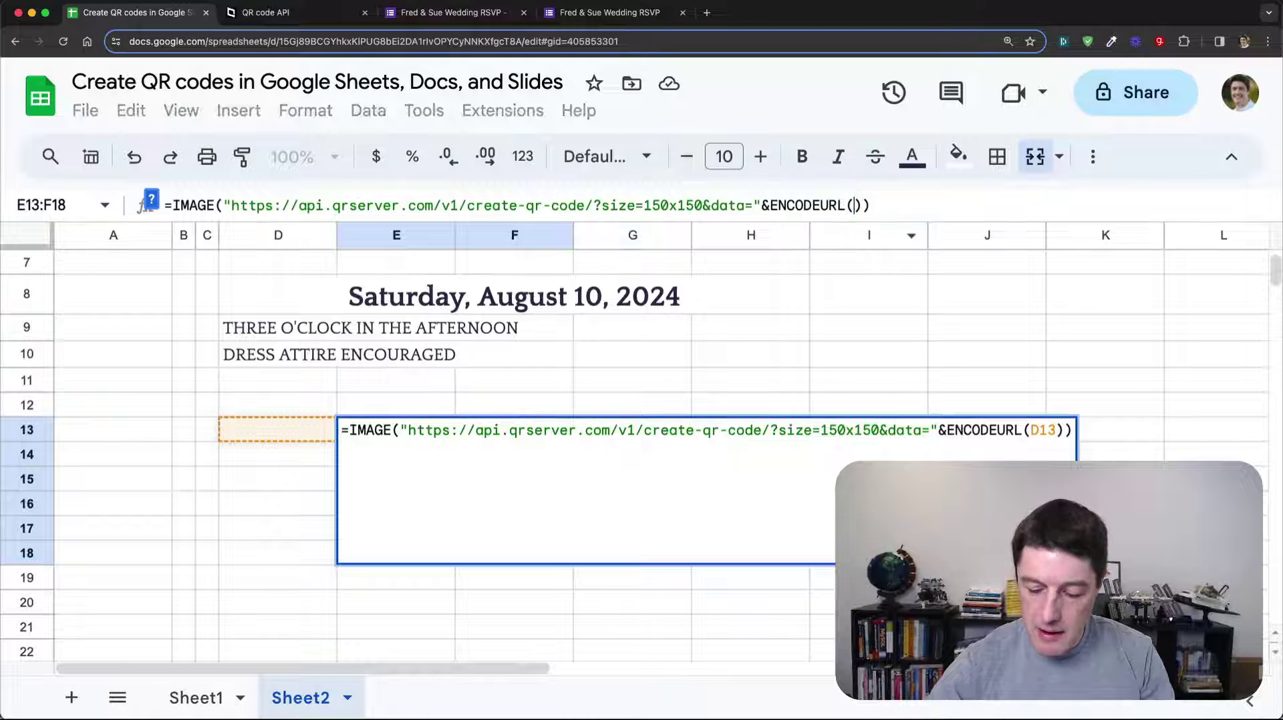
text(")
text(https://forms.gle/EGvtETWDSGwRxeWA9)
text(")
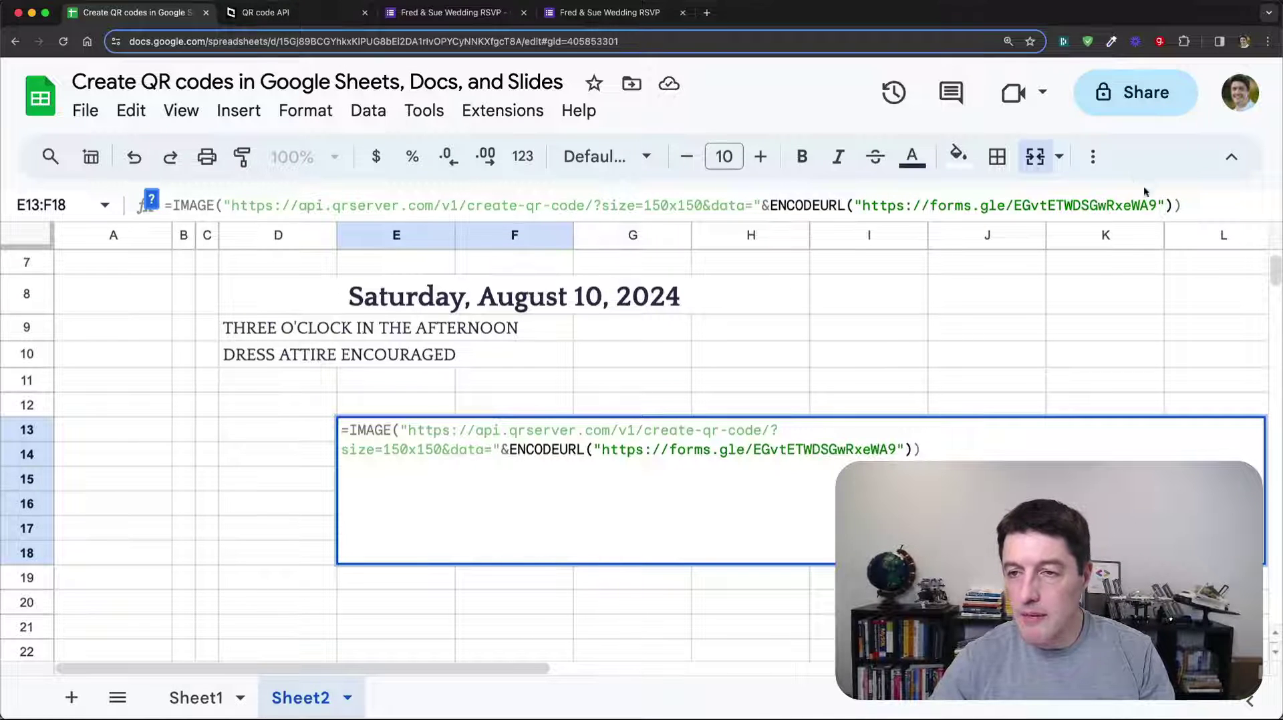
drag(1156, 206, 862, 205)
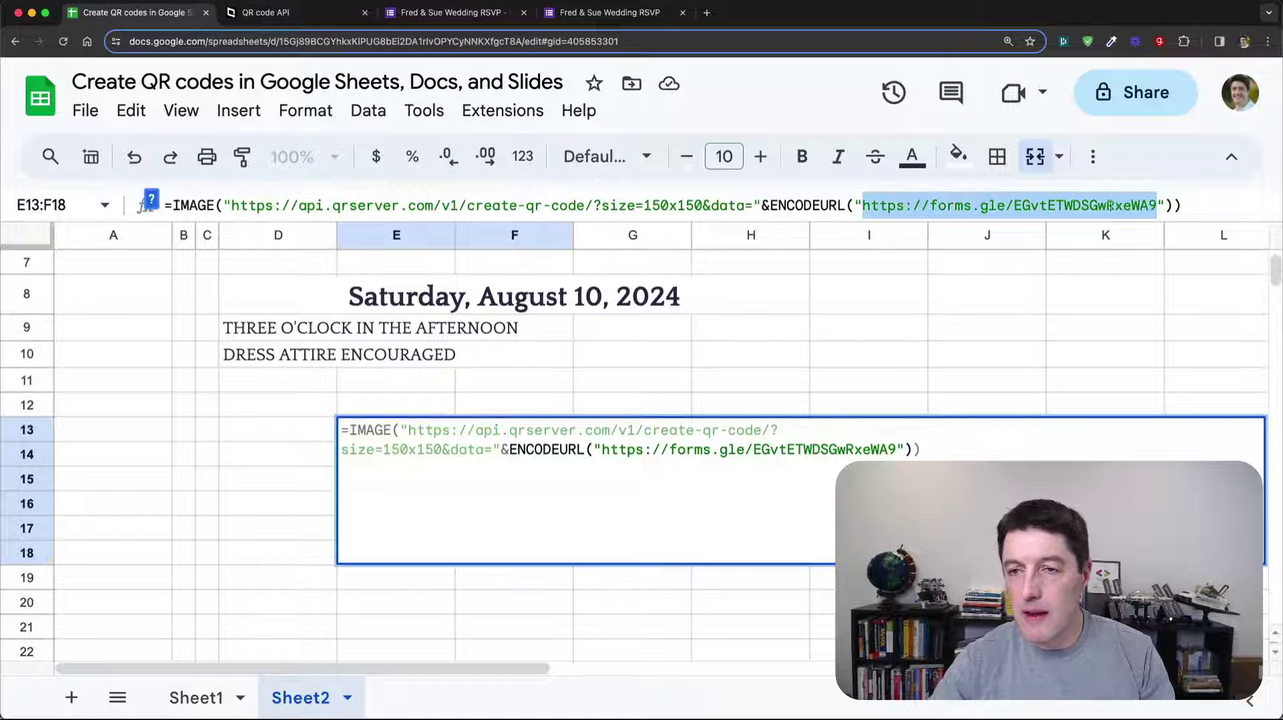
click(1202, 204)
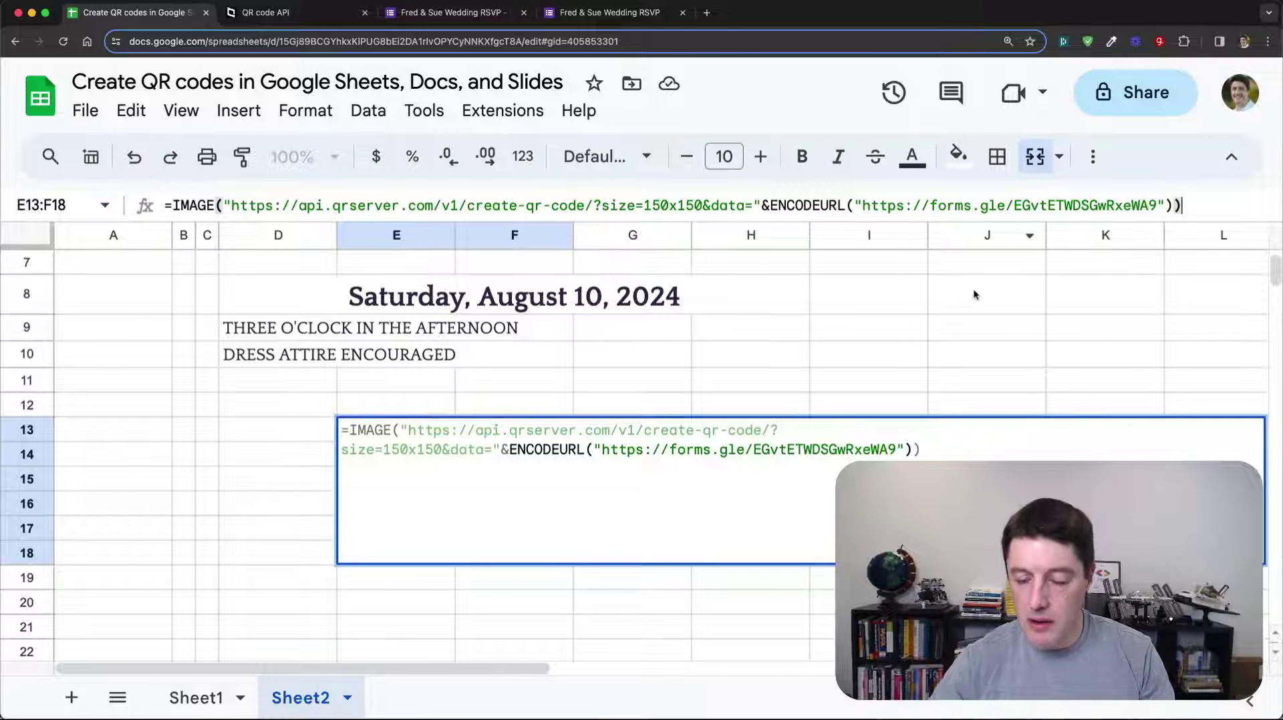
key(Return)
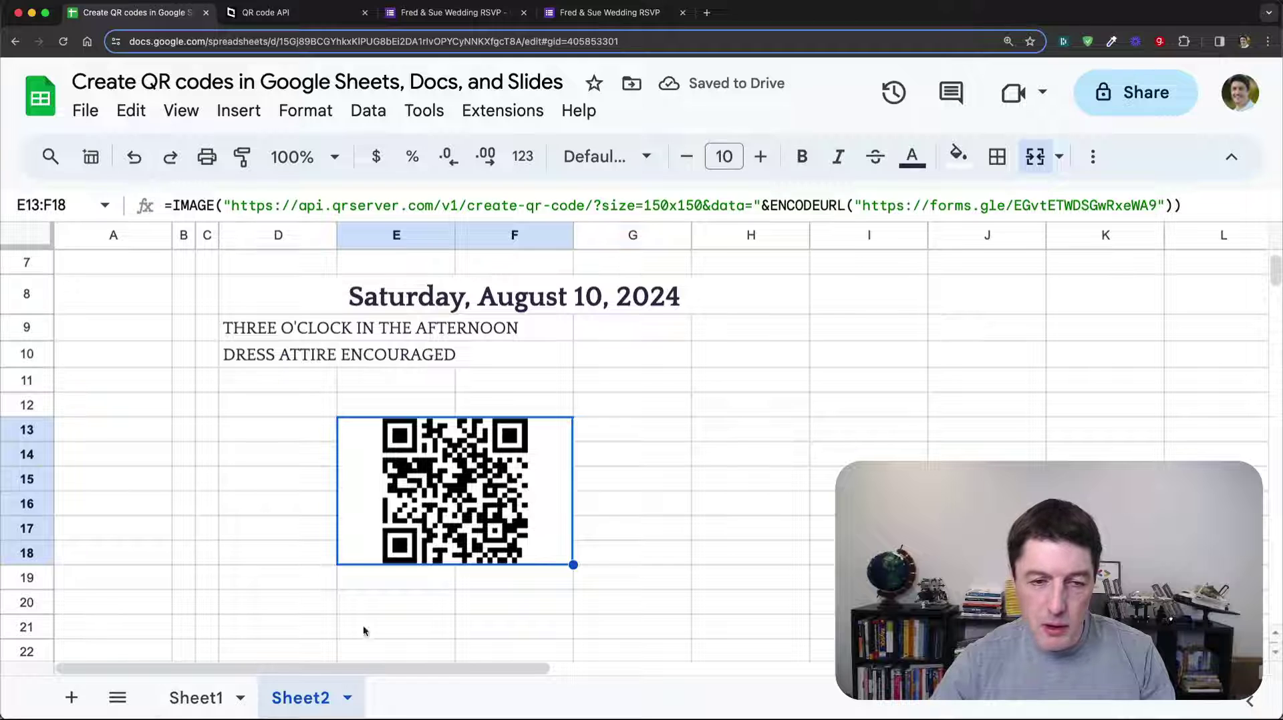
Clear E13:F18 on Sheet2 and paste the QR code from Sheet1's cell B4 there as values only
click(220, 697)
click(334, 511)
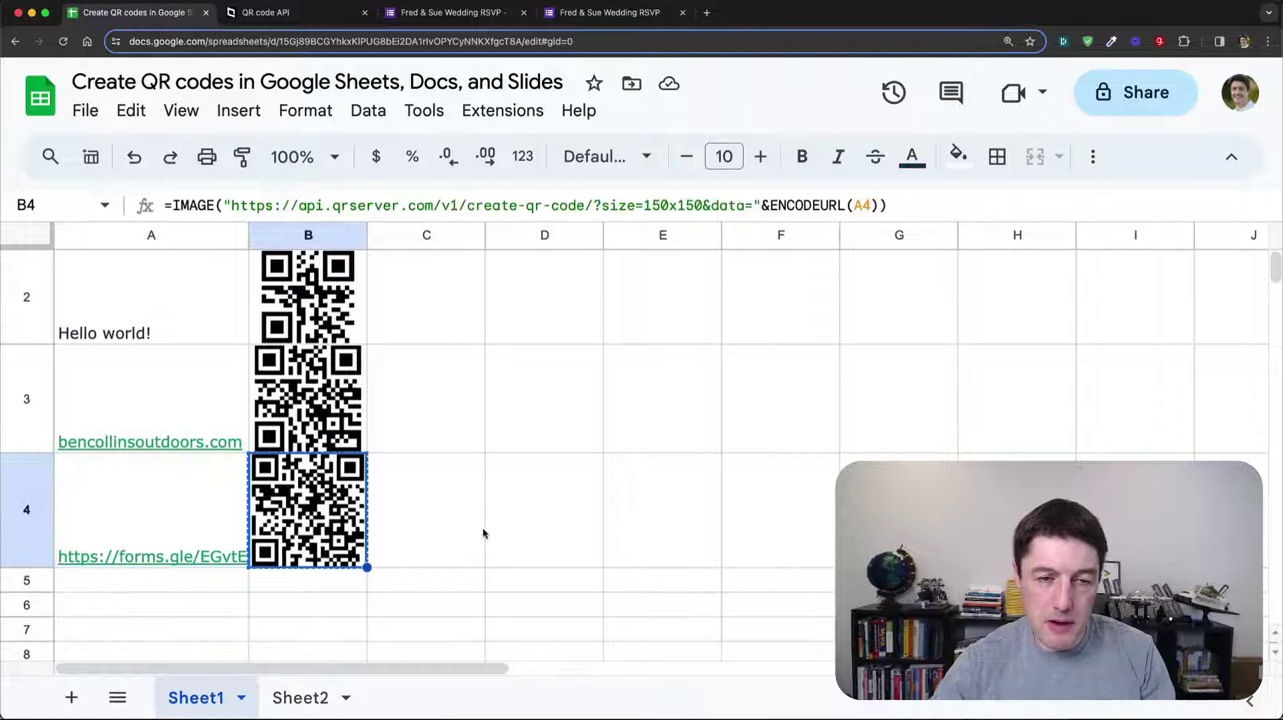
click(351, 688)
key(Delete)
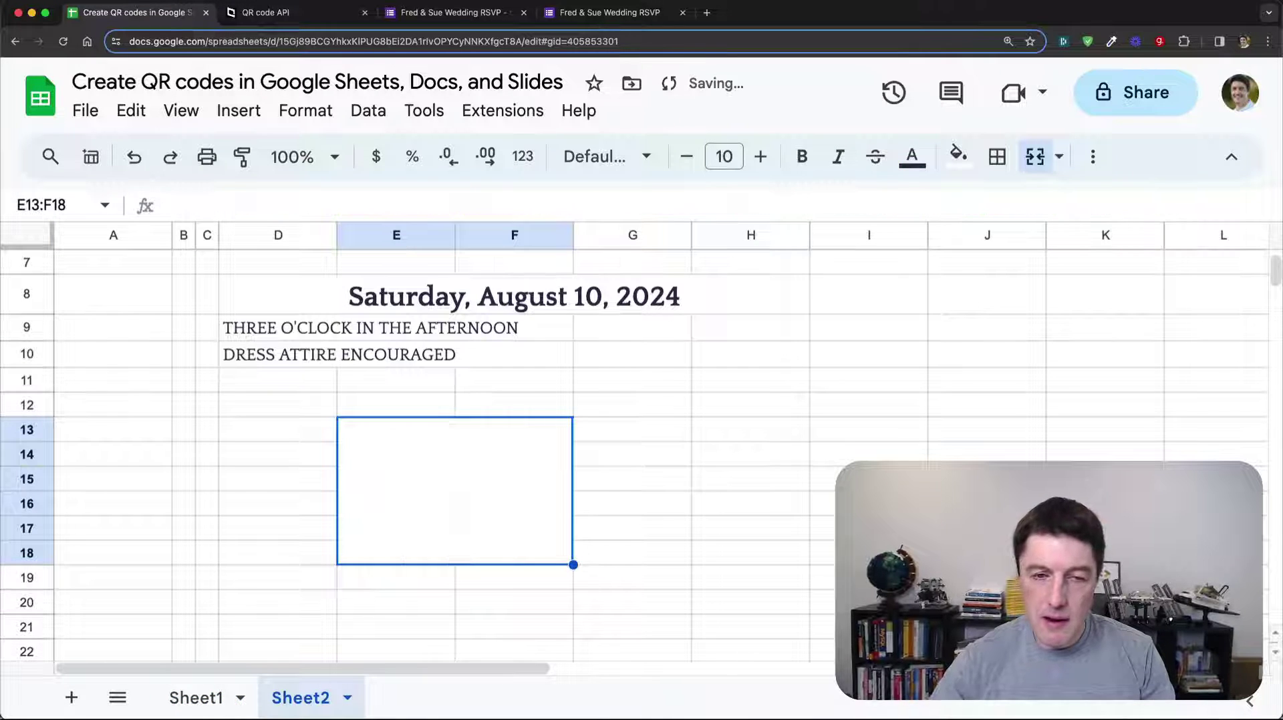
right_click(466, 460)
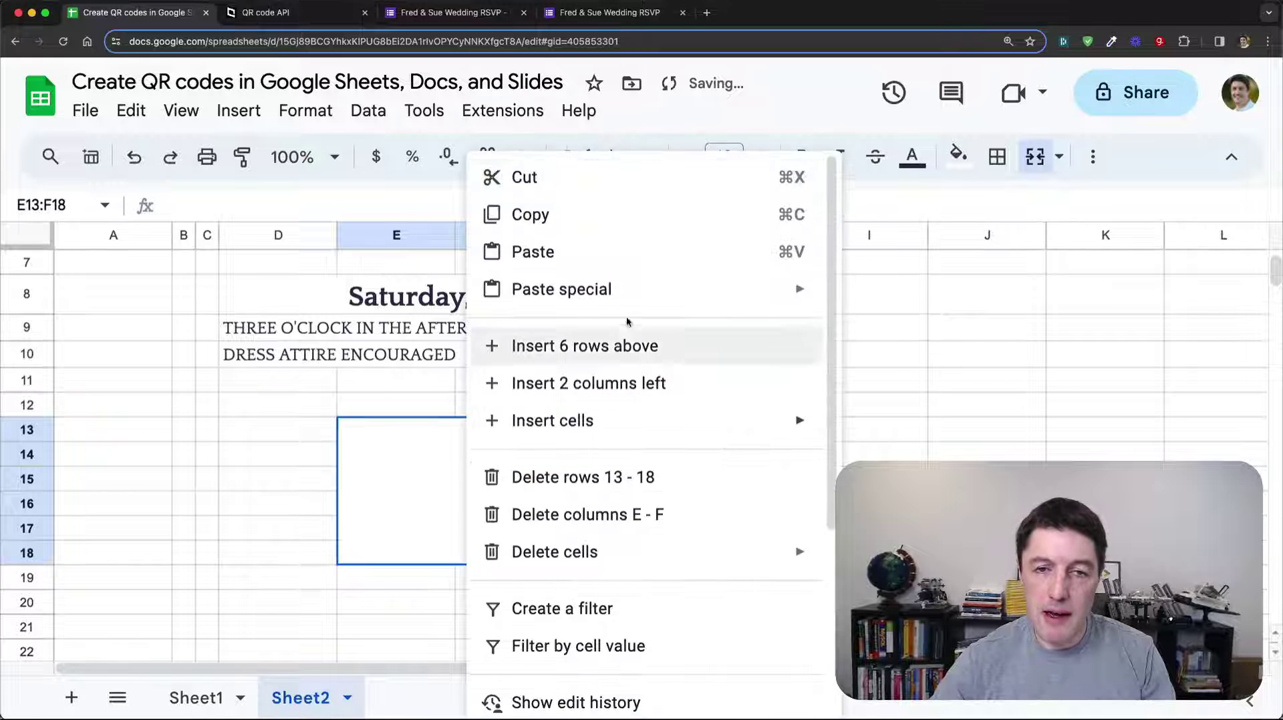
mouse_move(735, 285)
click(920, 297)
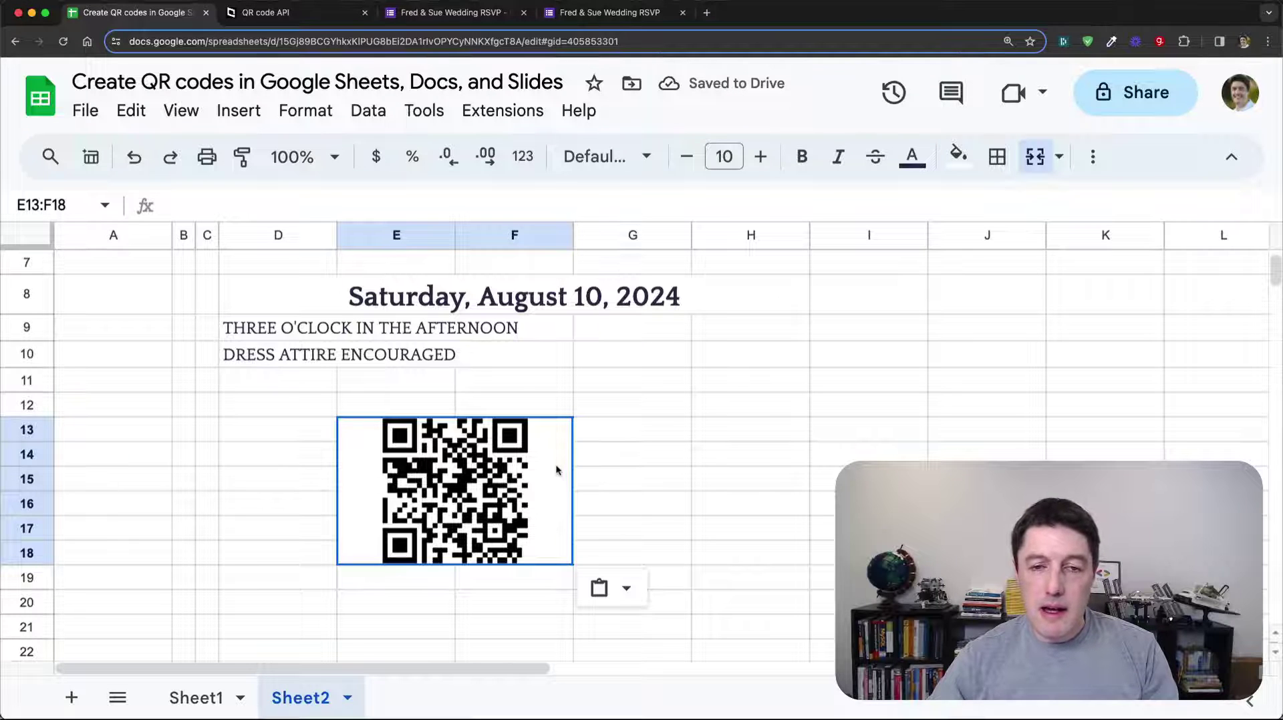
Apply a red outer border with a different line style around E12:F19, enclosing the QR code
drag(307, 406, 614, 579)
click(445, 470)
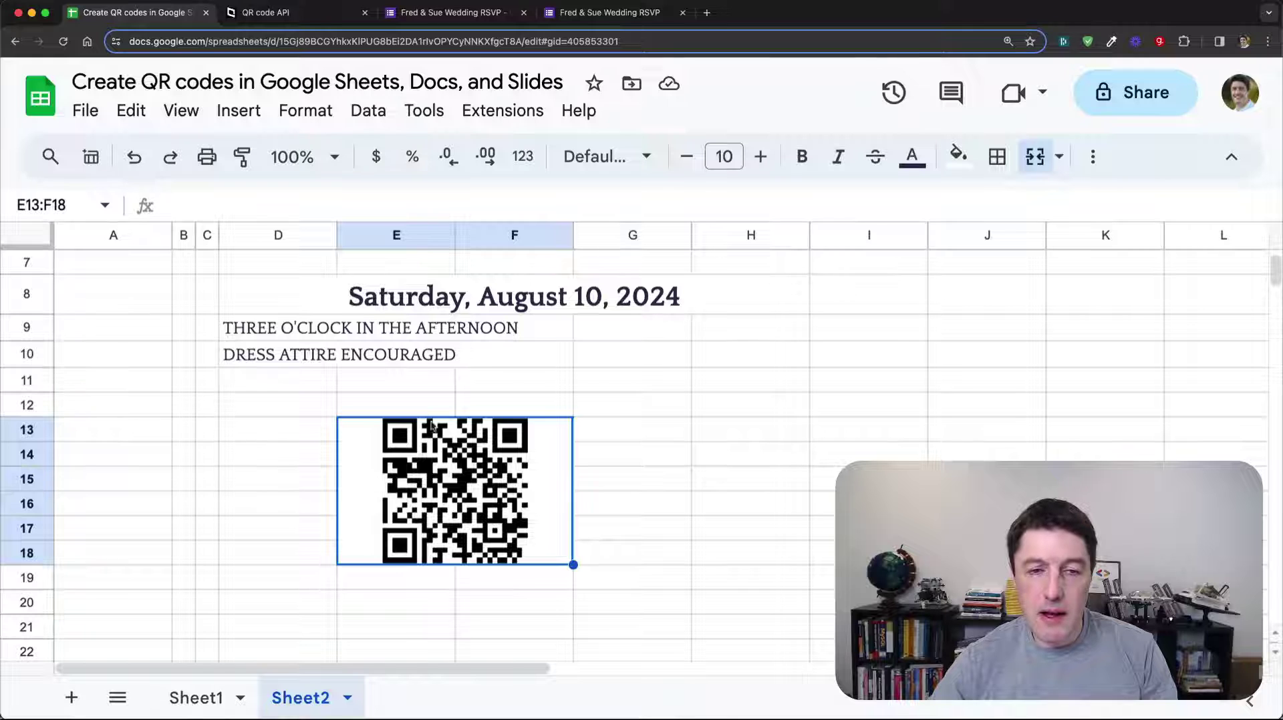
drag(422, 405, 511, 578)
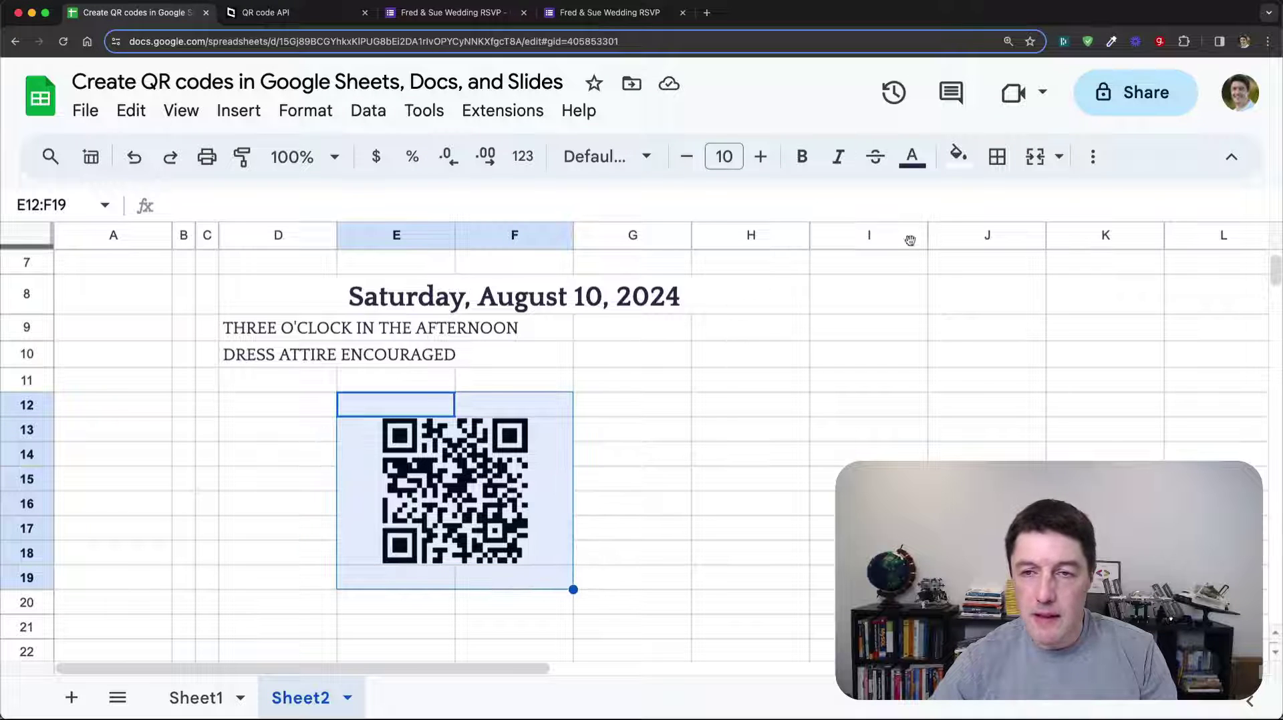
click(996, 156)
click(1211, 208)
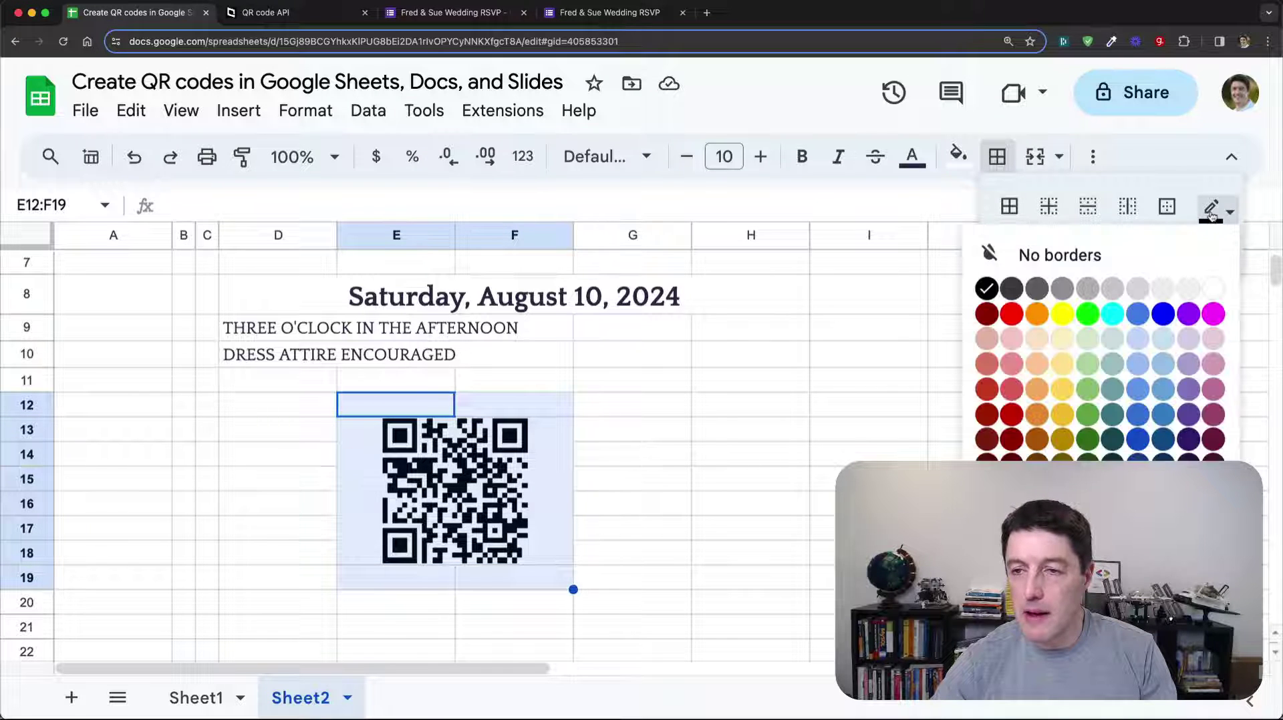
click(1012, 314)
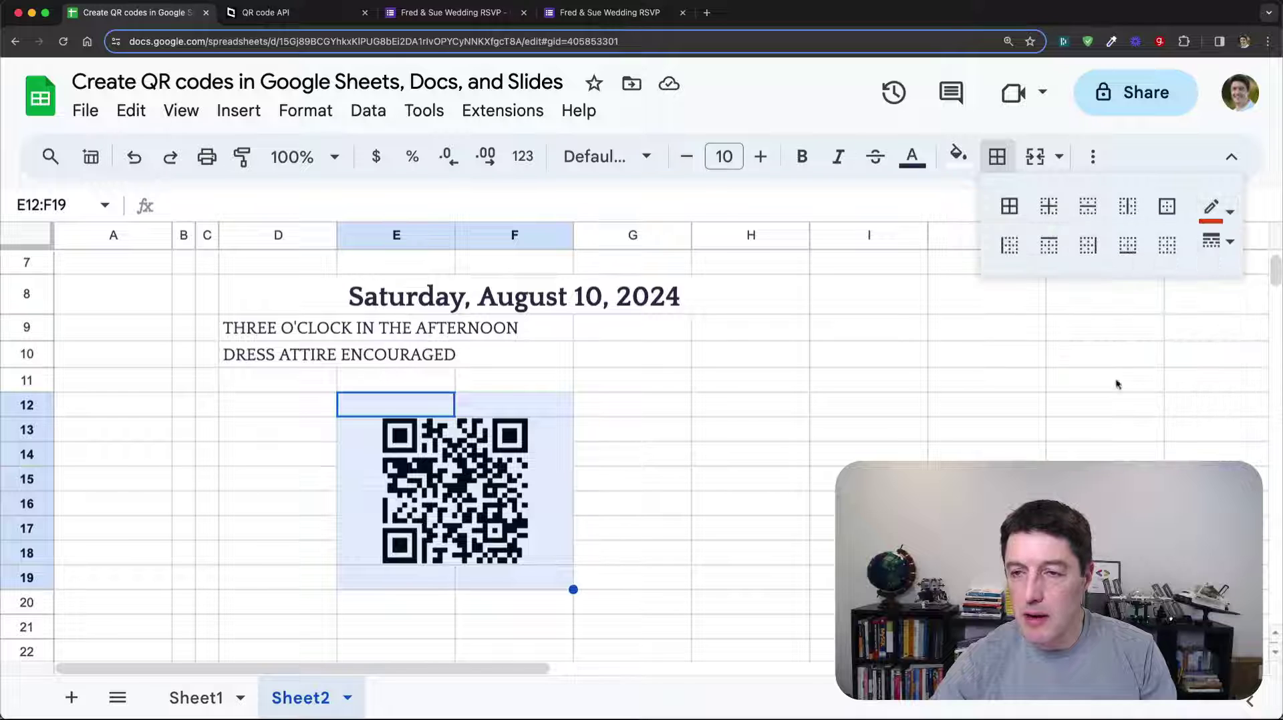
click(1216, 242)
click(1179, 334)
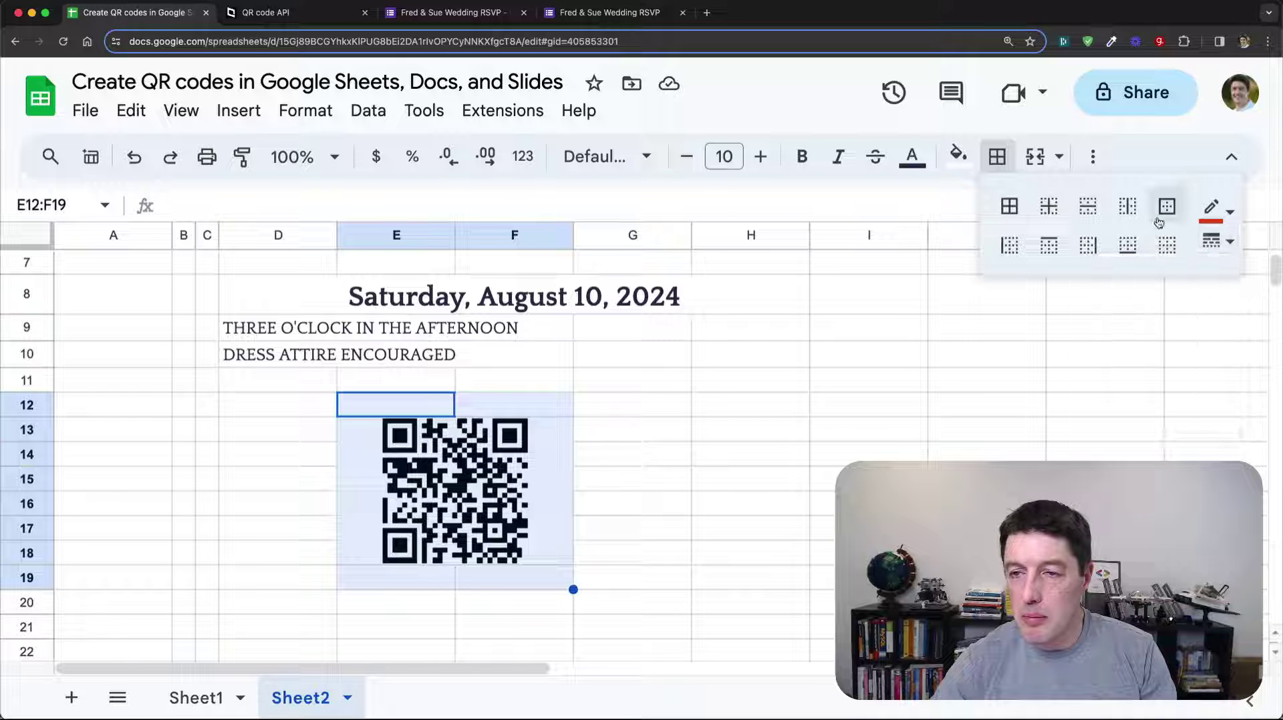
click(1163, 212)
Add a red left border to C2:C20 and a red bottom border to B2:H2 on the invitation sheet
drag(207, 601, 205, 284)
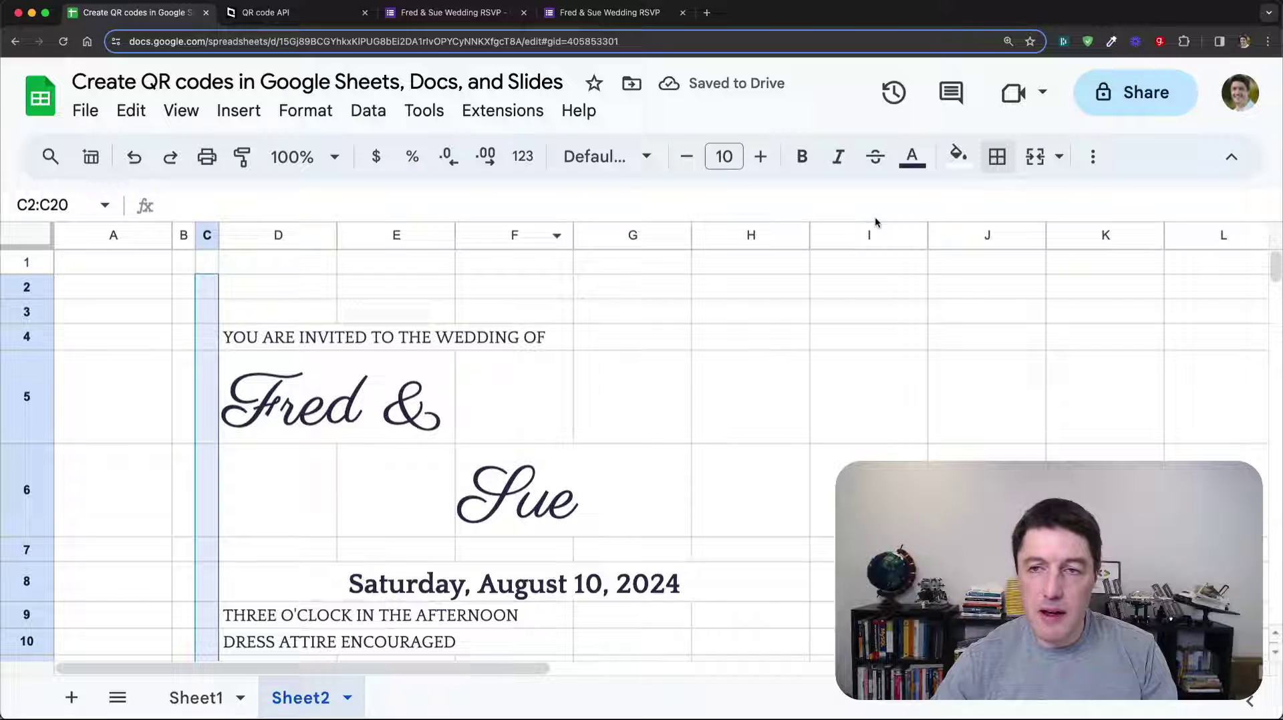
click(998, 159)
click(1020, 250)
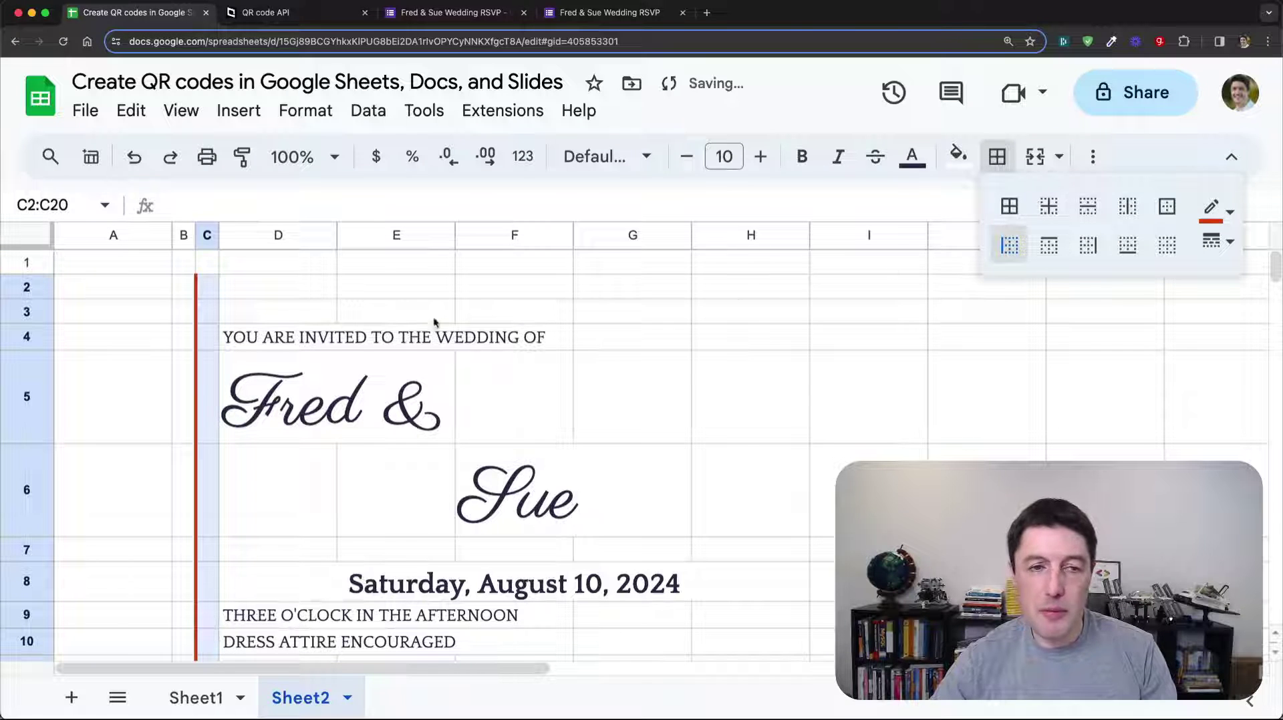
drag(189, 288, 713, 295)
click(998, 157)
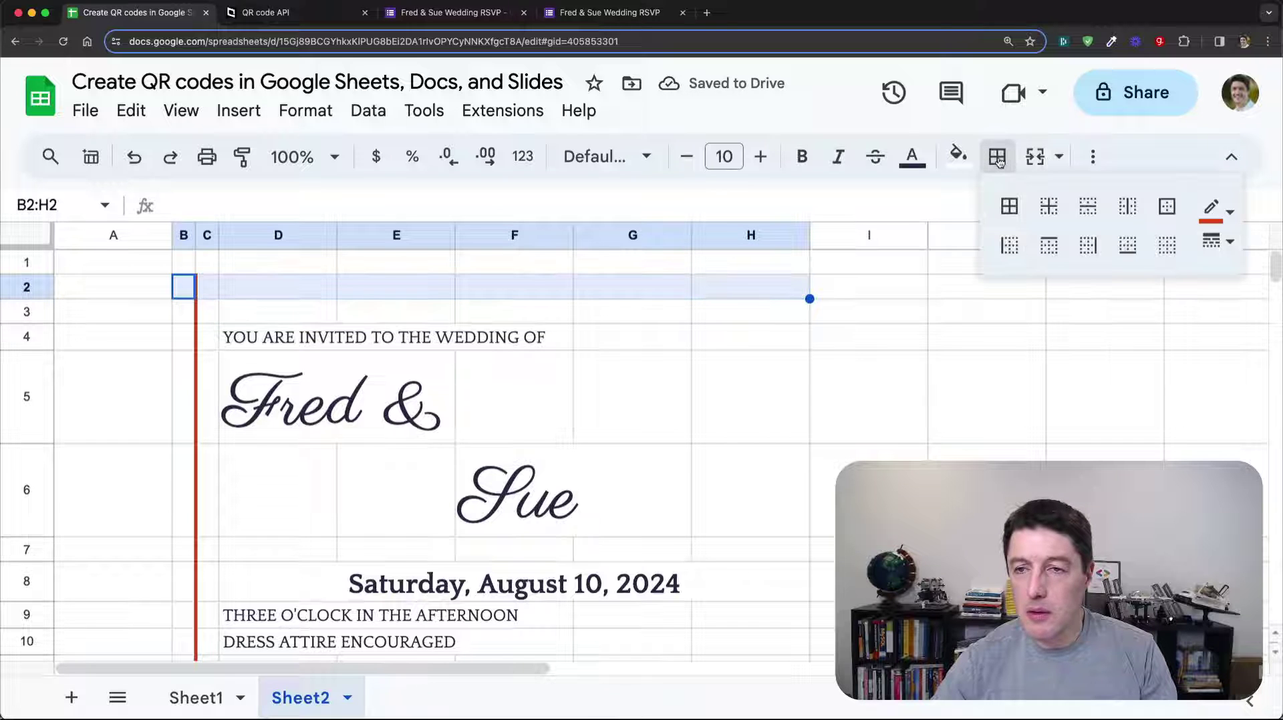
click(1127, 245)
Fill cell B2 with the red theme colour and hide the gridlines on Sheet2
click(180, 287)
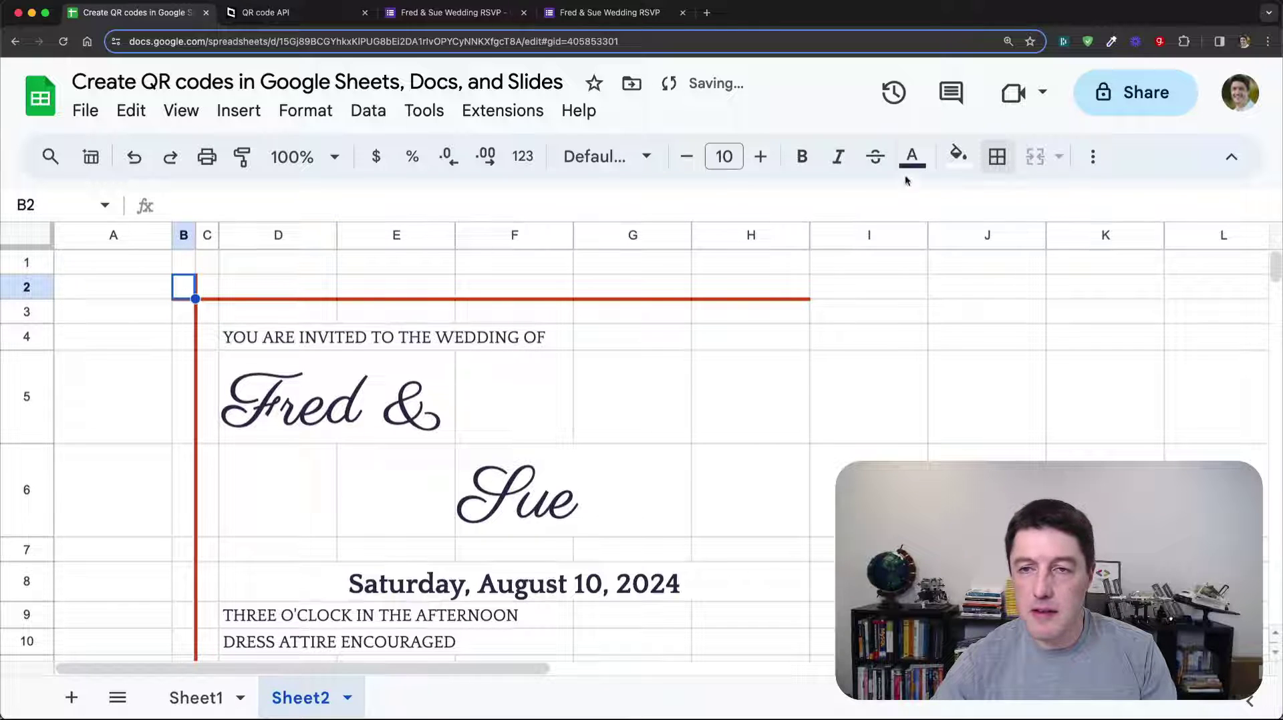
click(958, 157)
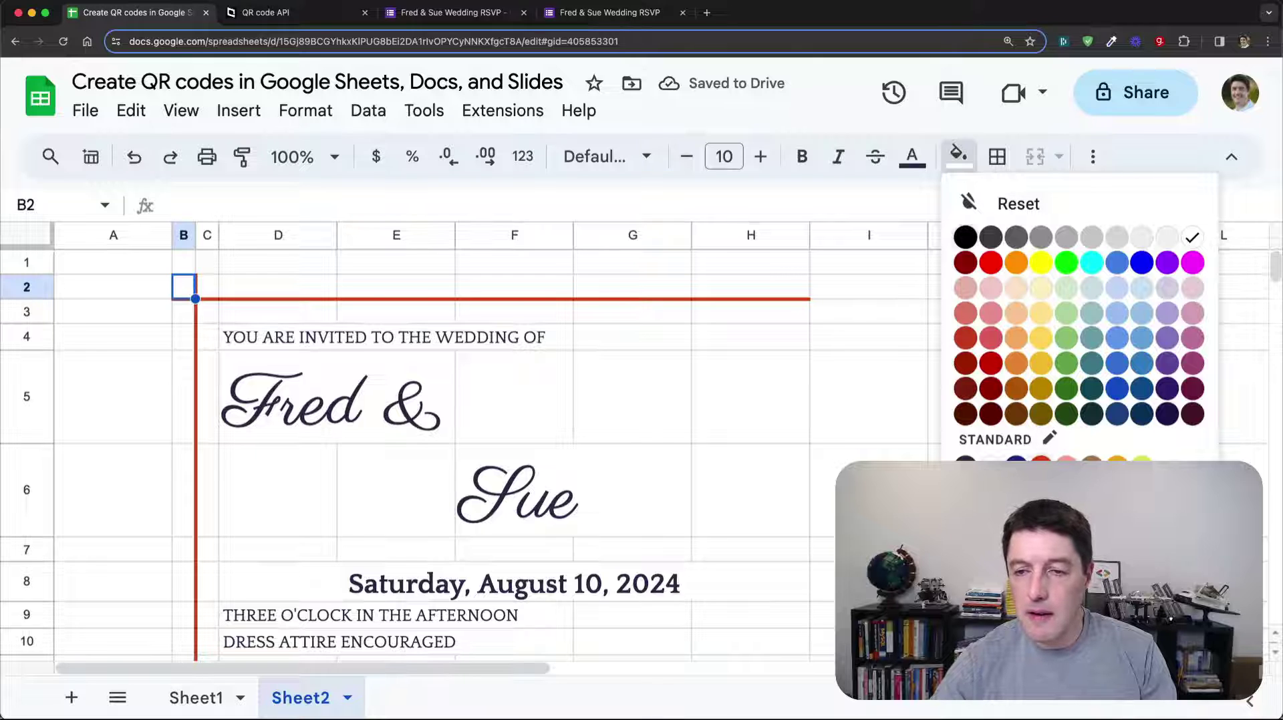
click(1041, 466)
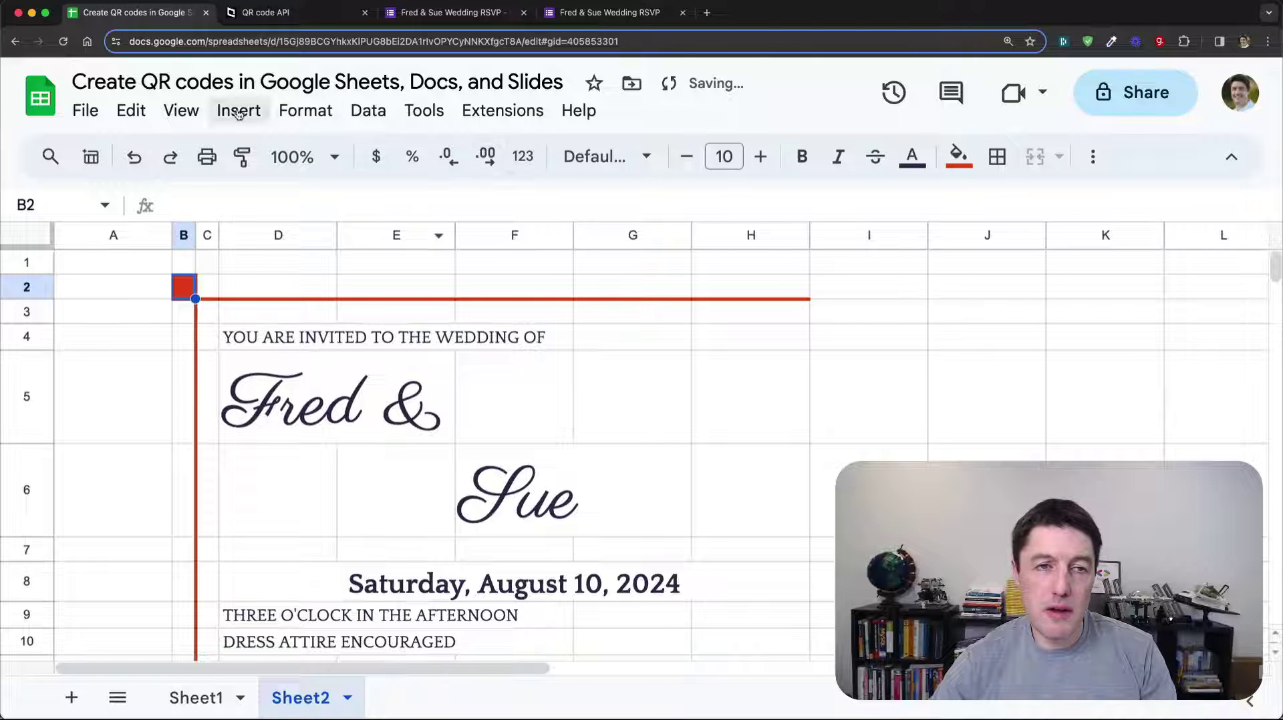
click(181, 110)
mouse_move(209, 152)
click(581, 192)
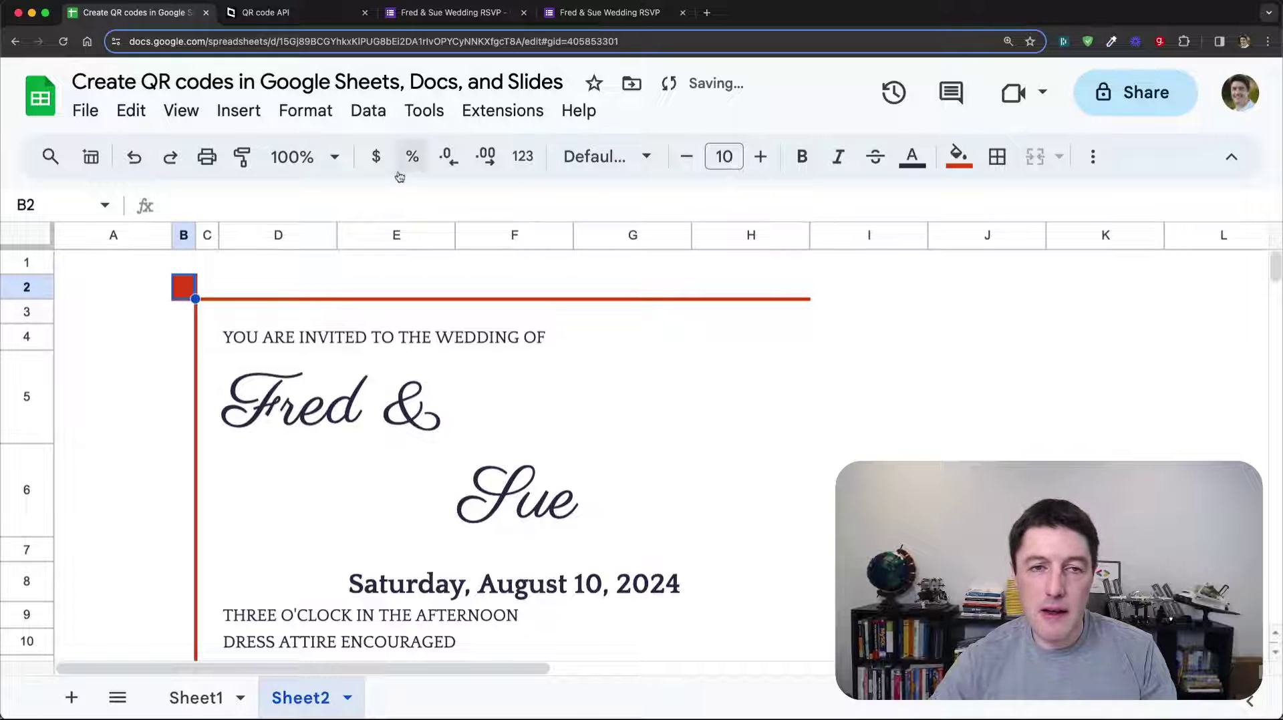
Delete all unused columns from J onward beside the invitation
click(333, 159)
click(295, 236)
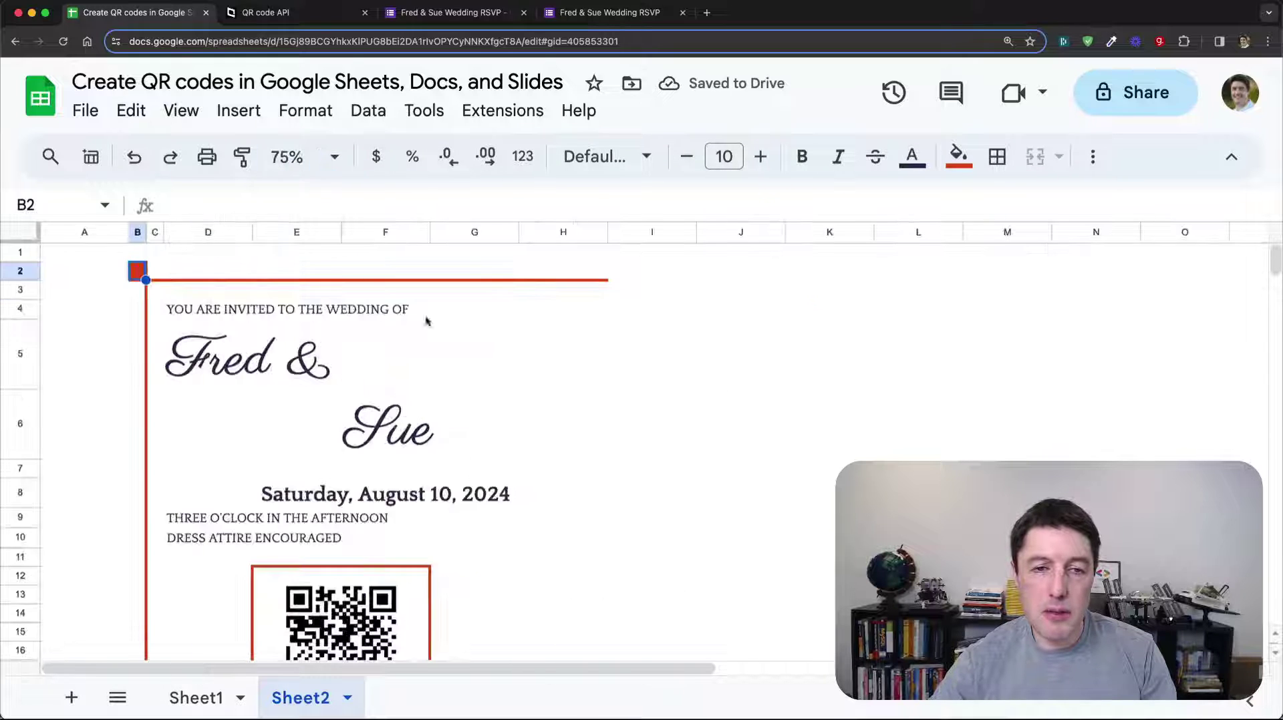
key(super+minus)
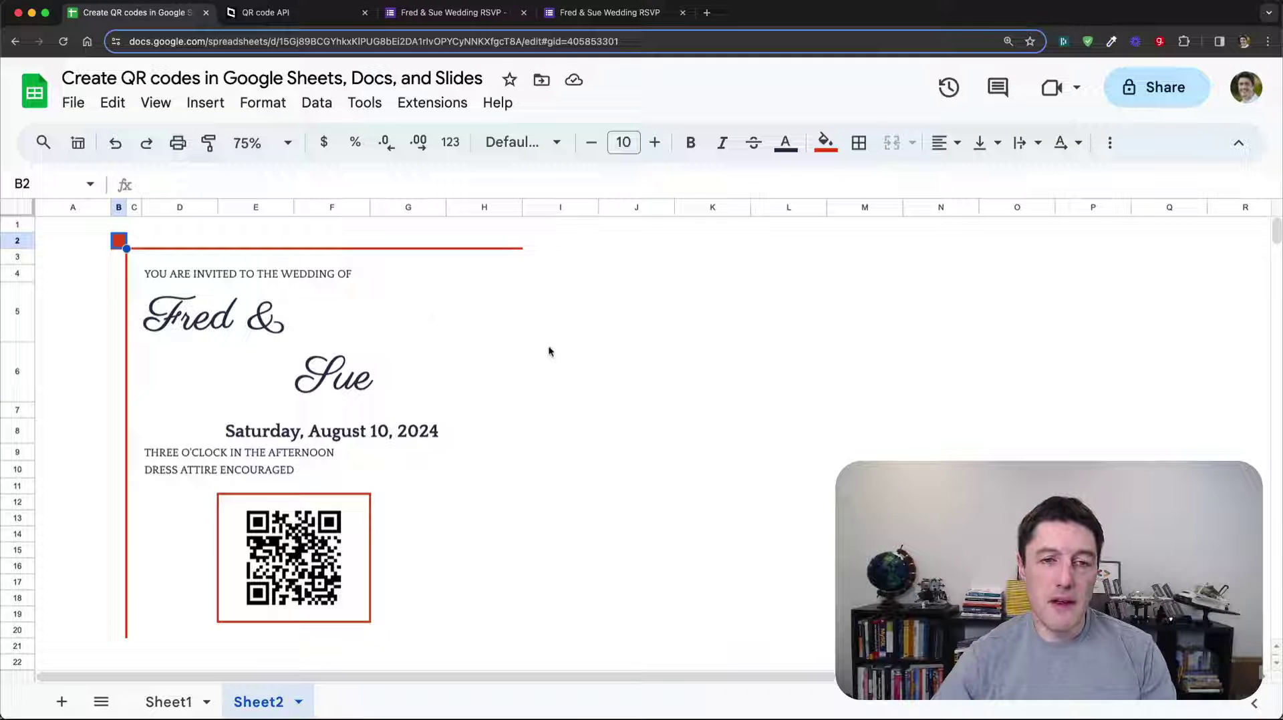
click(619, 206)
key(super+shift+Right)
key(super+alt+minus)
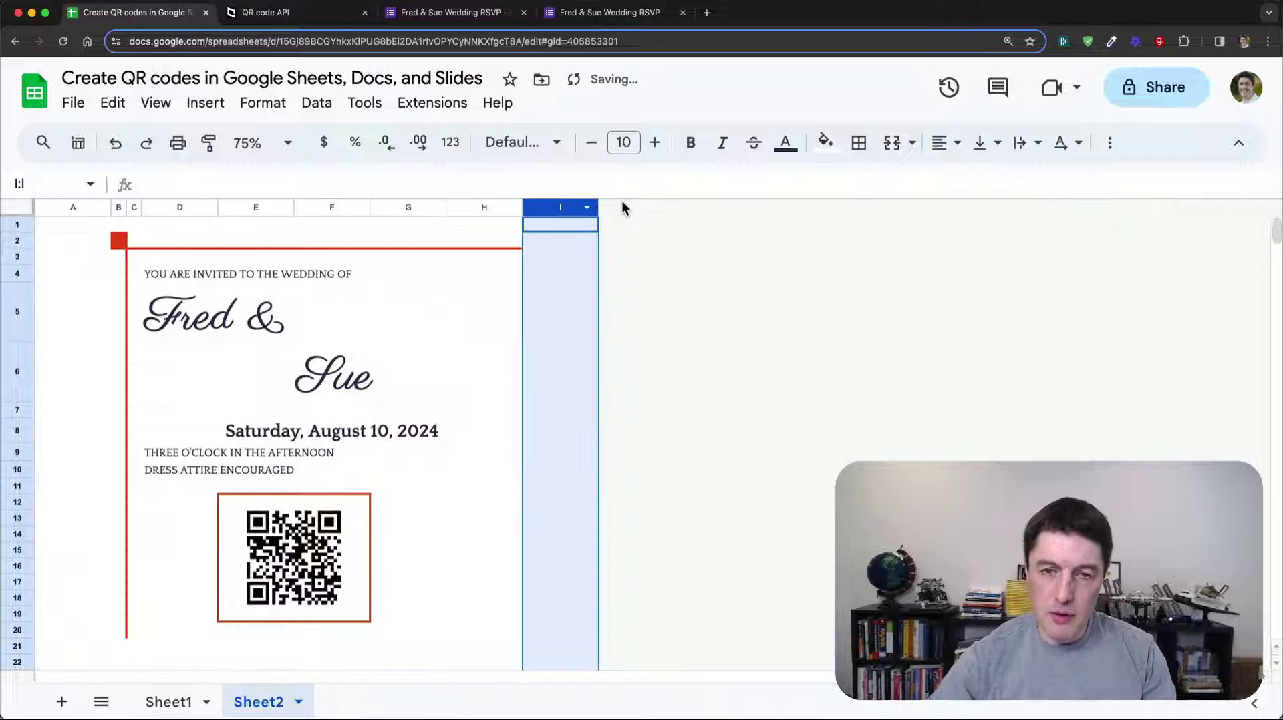
Delete all unused rows from 23 downward below the invitation
scroll(231, 547, down, 2)
click(16, 643)
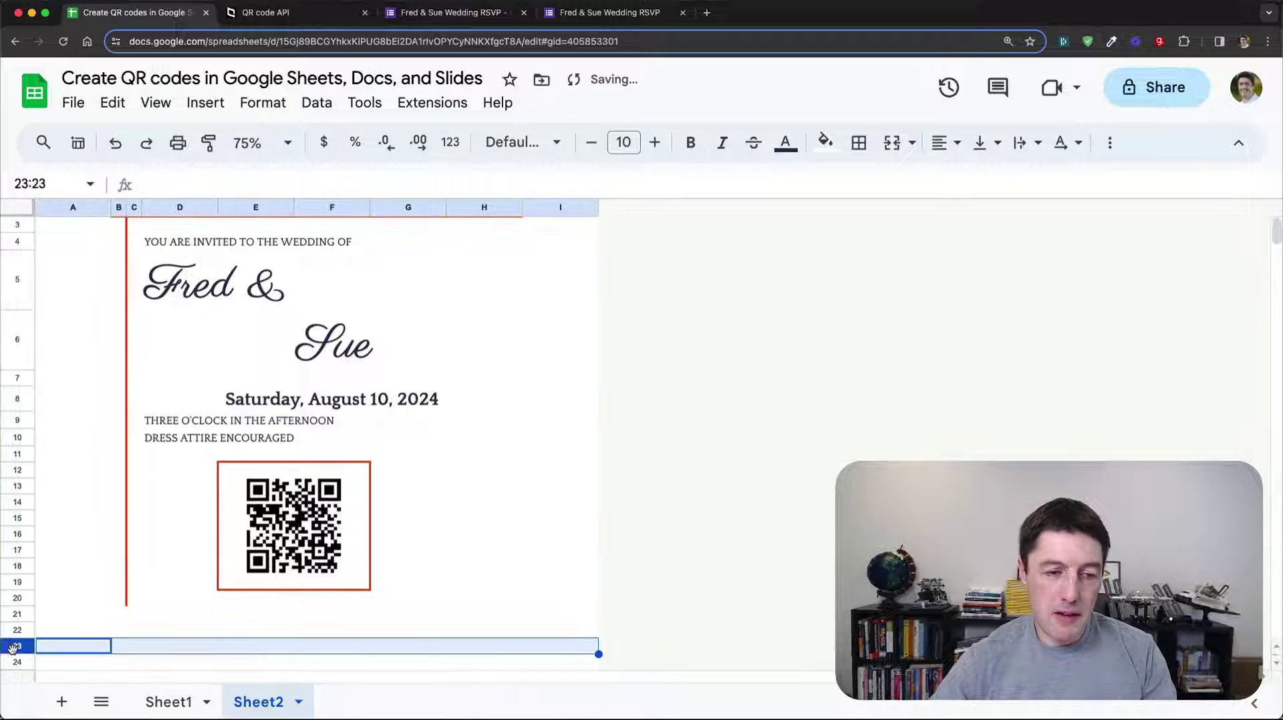
key(super+shift+Down)
key(super+alt+minus)
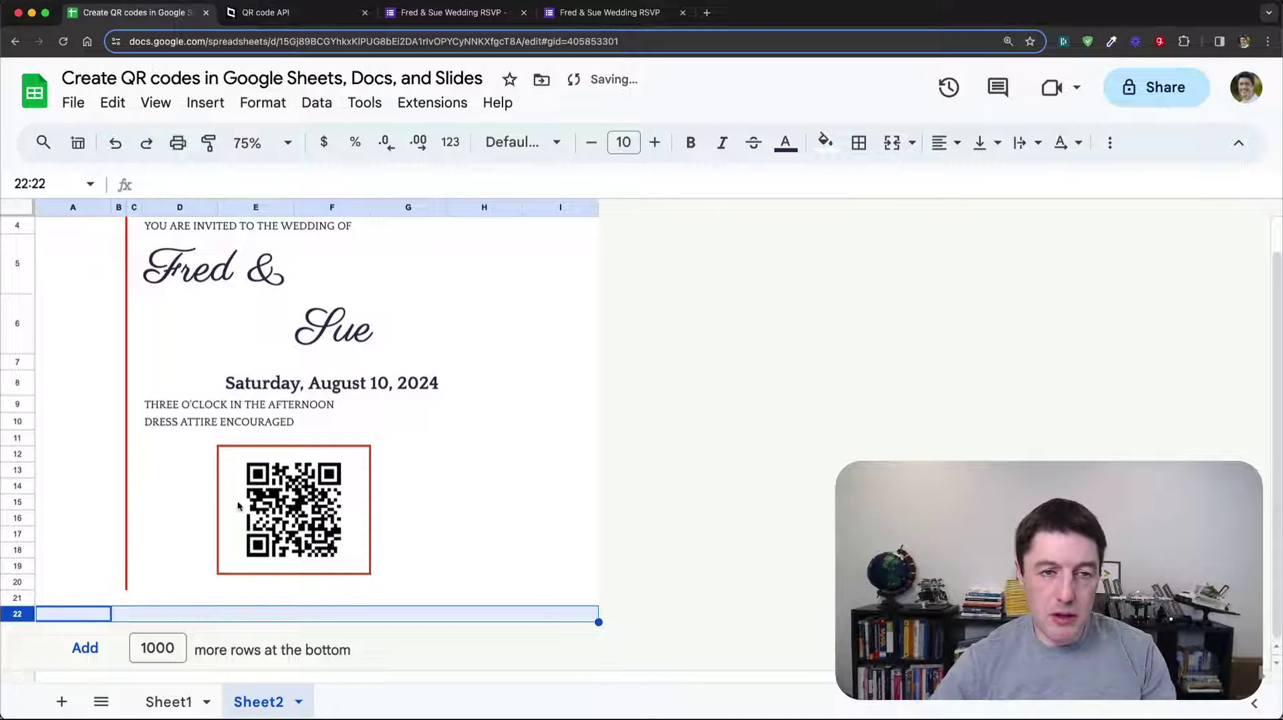
scroll(238, 505, up, 3)
click(275, 243)
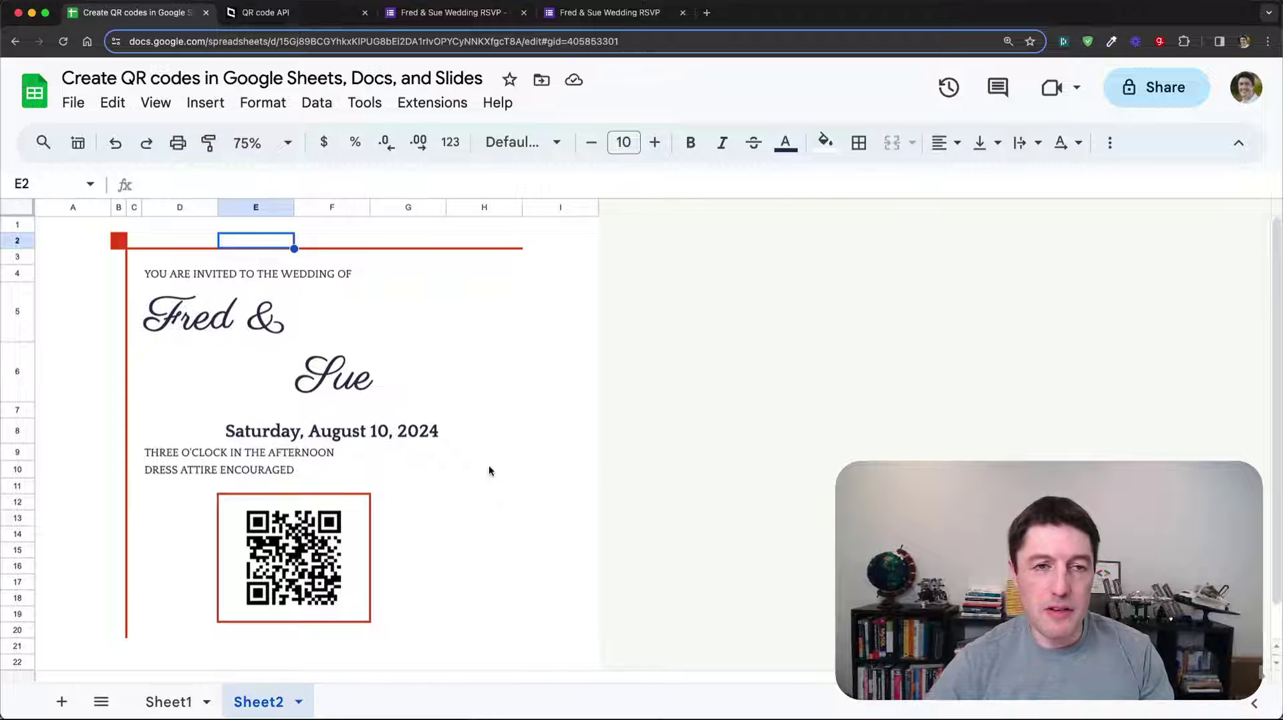
Examine the finished invitation and its QR code with the sheet at 100% zoom
click(327, 569)
click(168, 701)
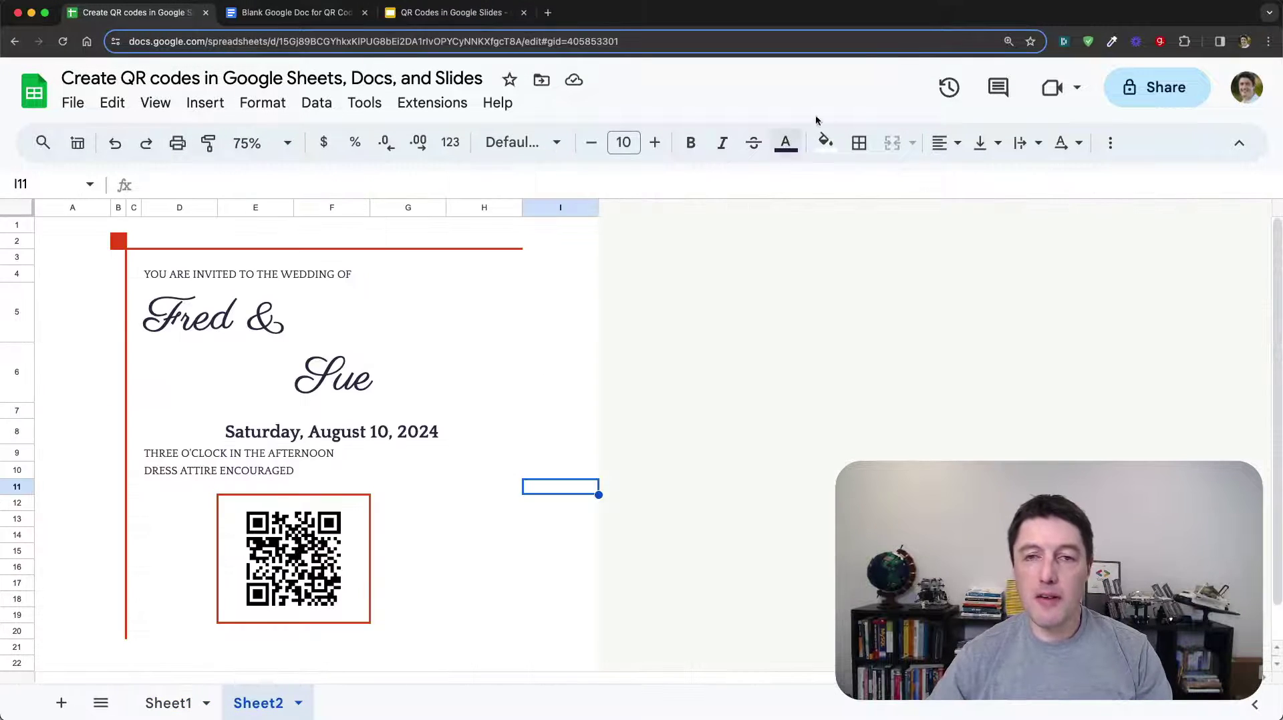
click(279, 149)
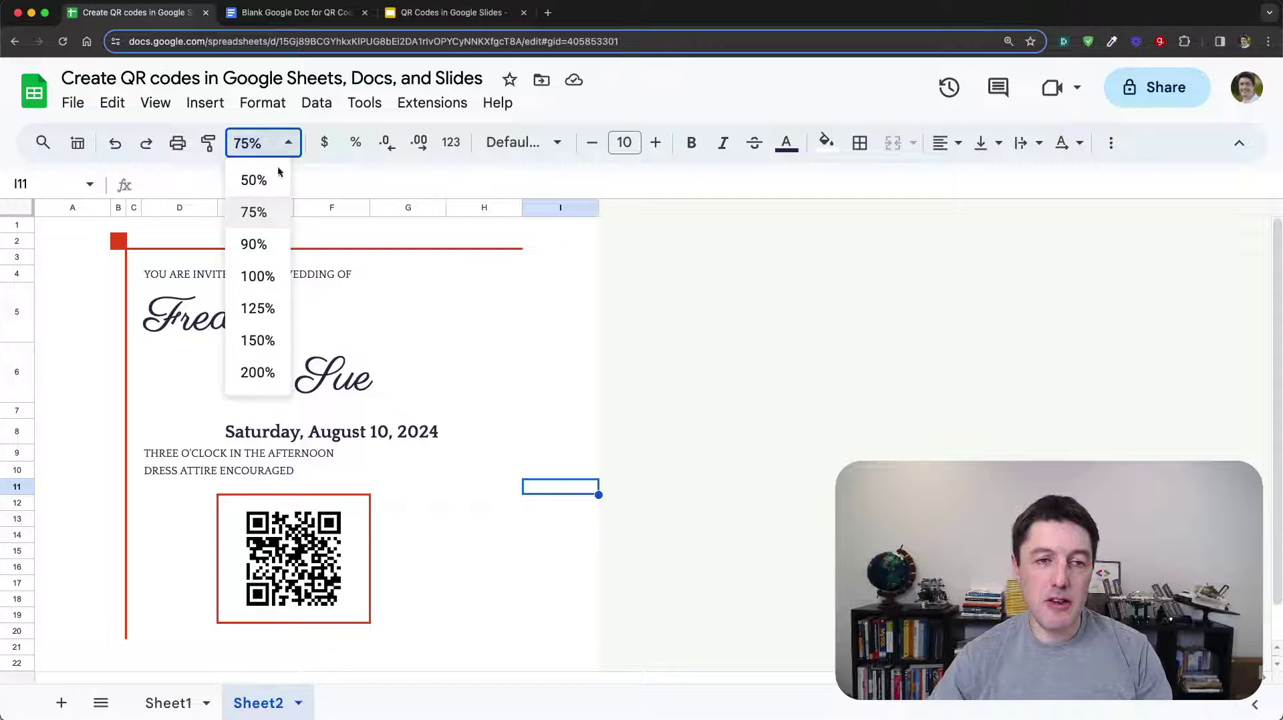
click(257, 276)
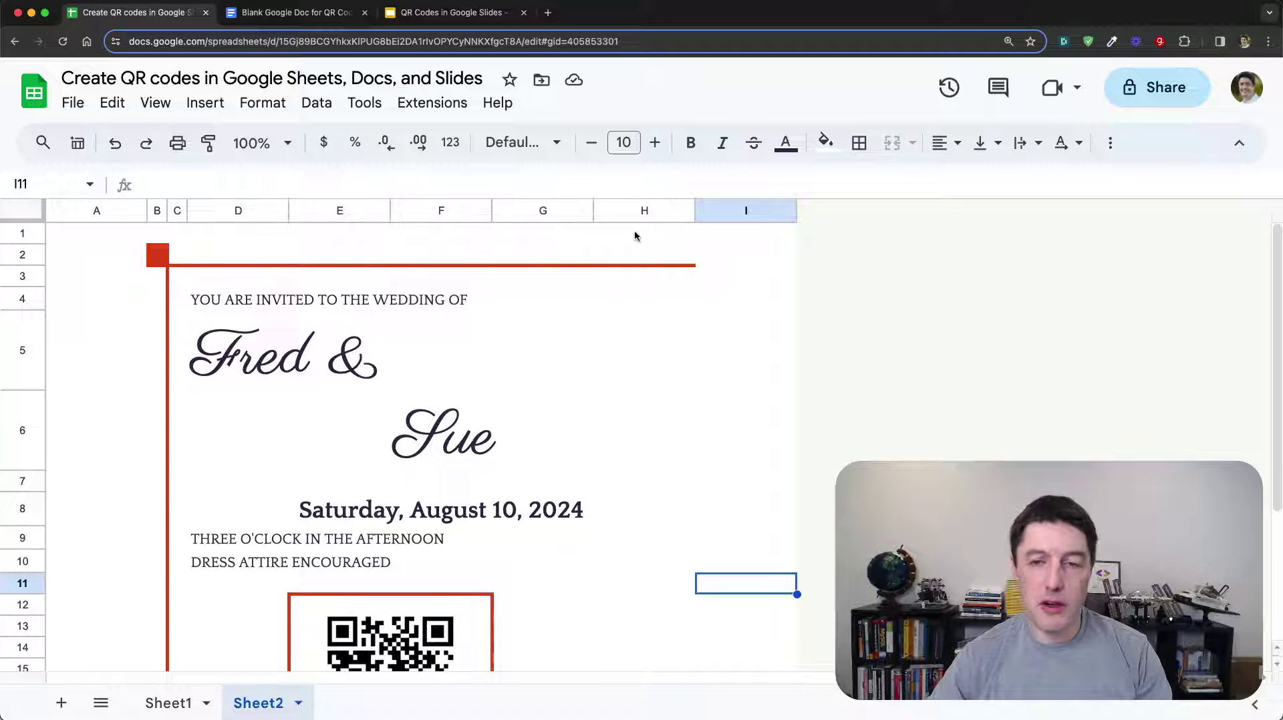
click(1007, 41)
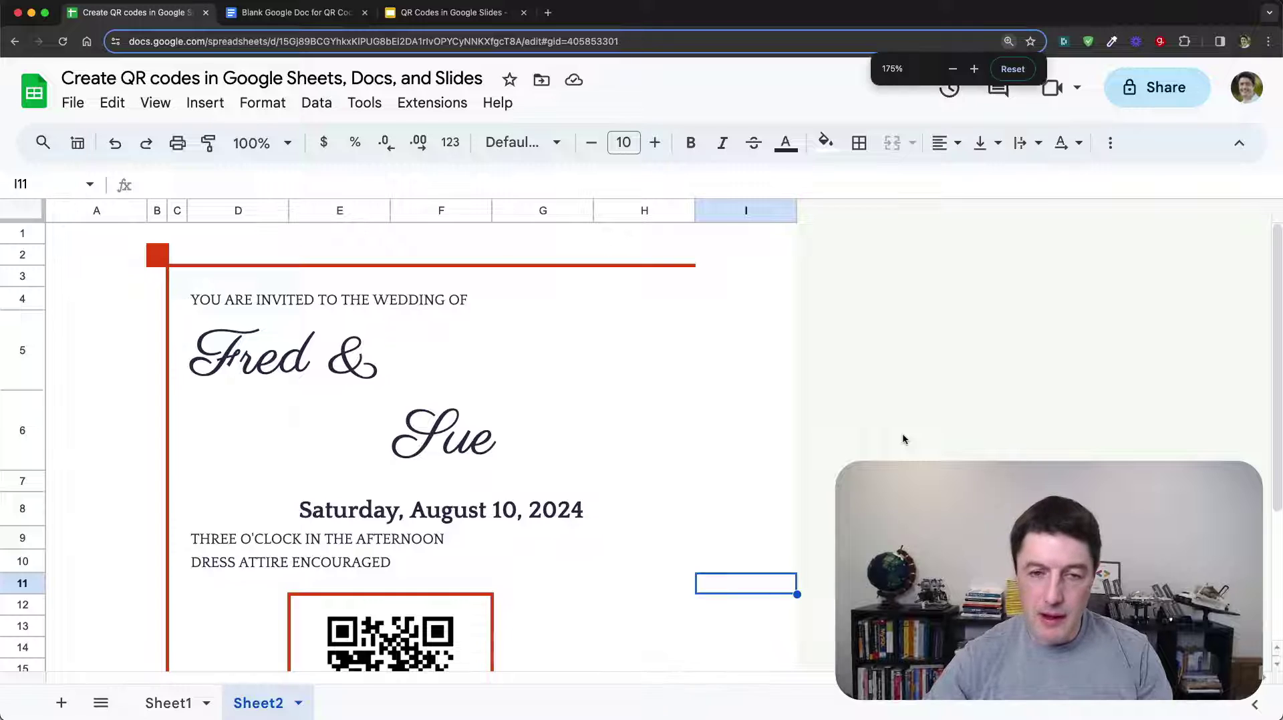
key(super+equal)
scroll(639, 518, down, 5)
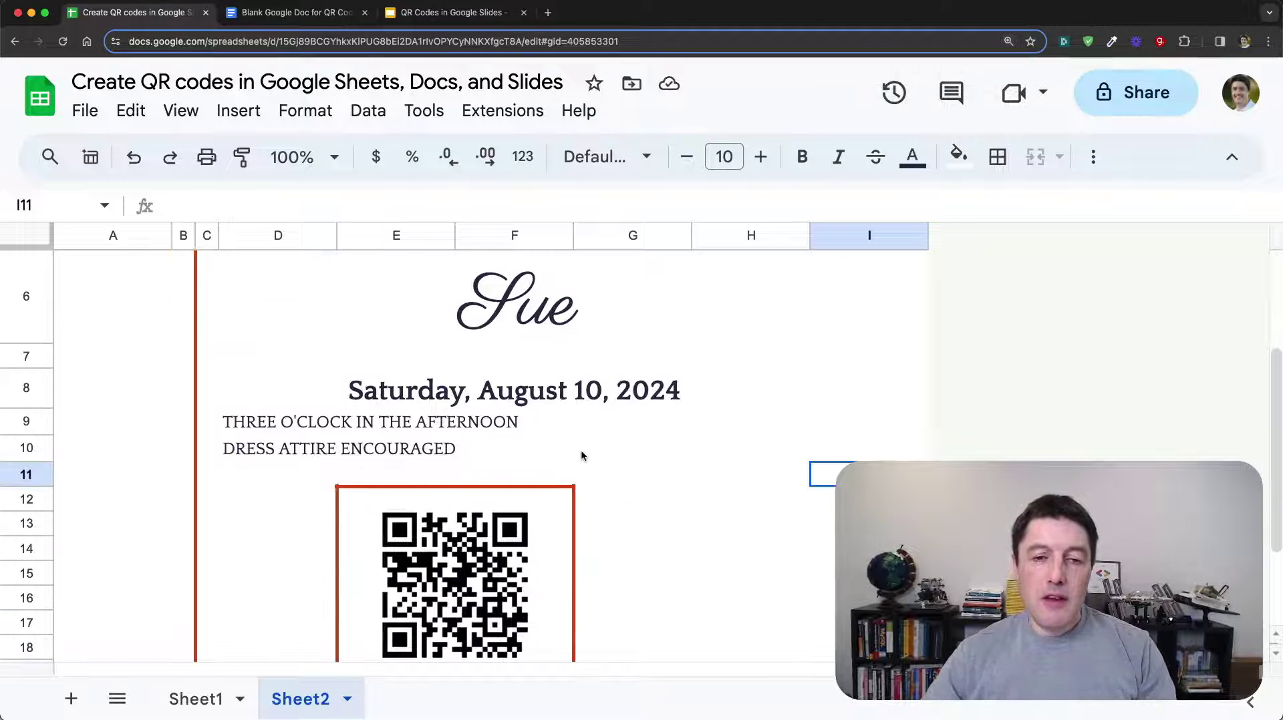
scroll(581, 454, down, 2)
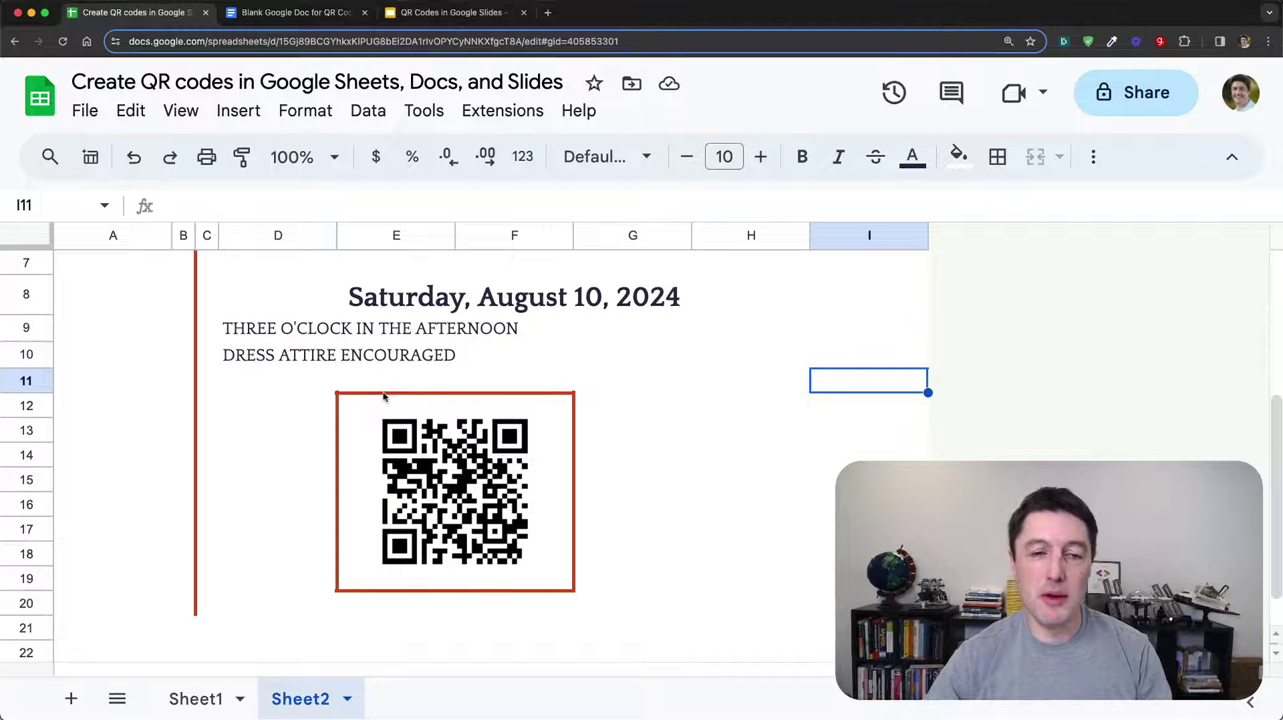
Copy the text and QR codes in A1:B2 on Sheet1
click(409, 517)
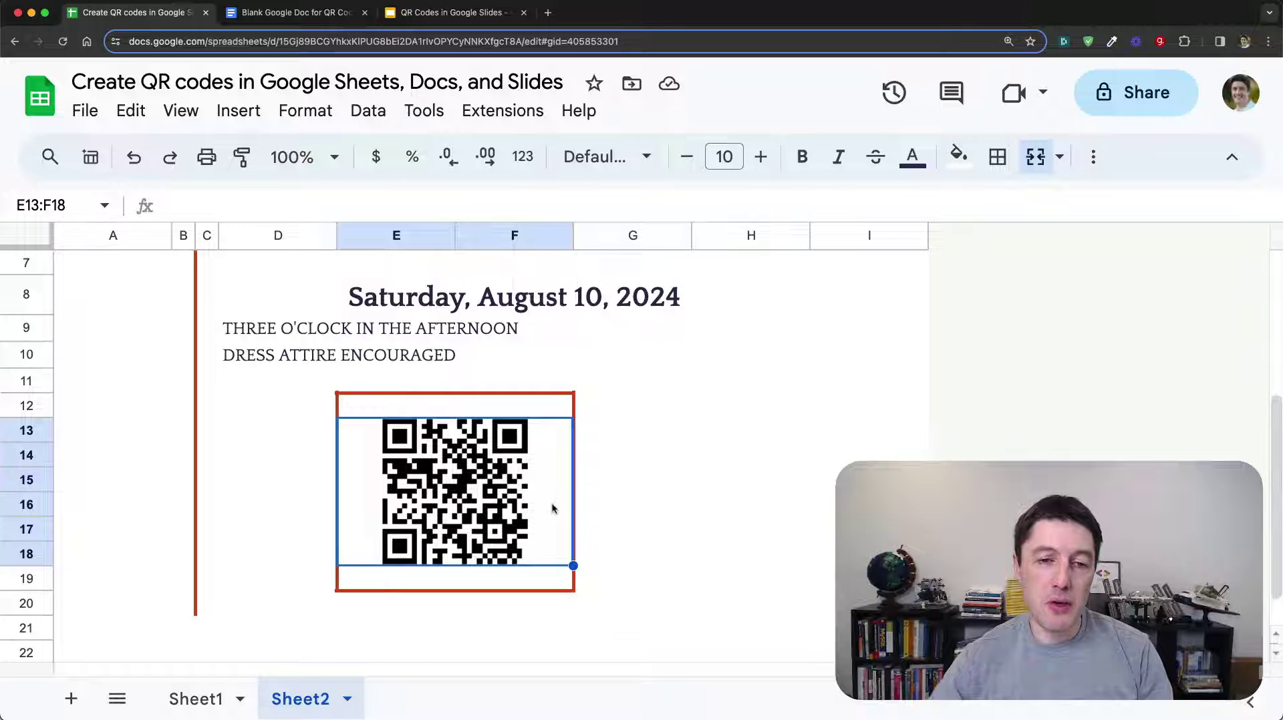
click(213, 697)
scroll(478, 440, up, 2)
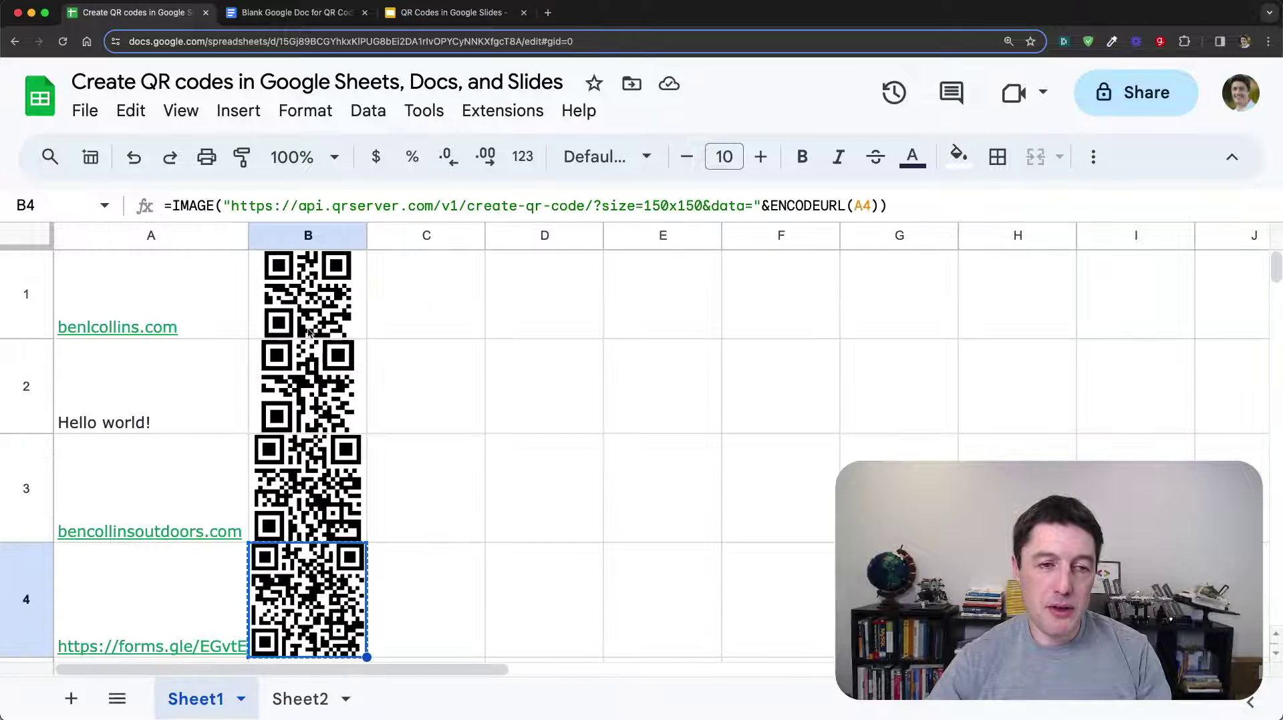
click(289, 308)
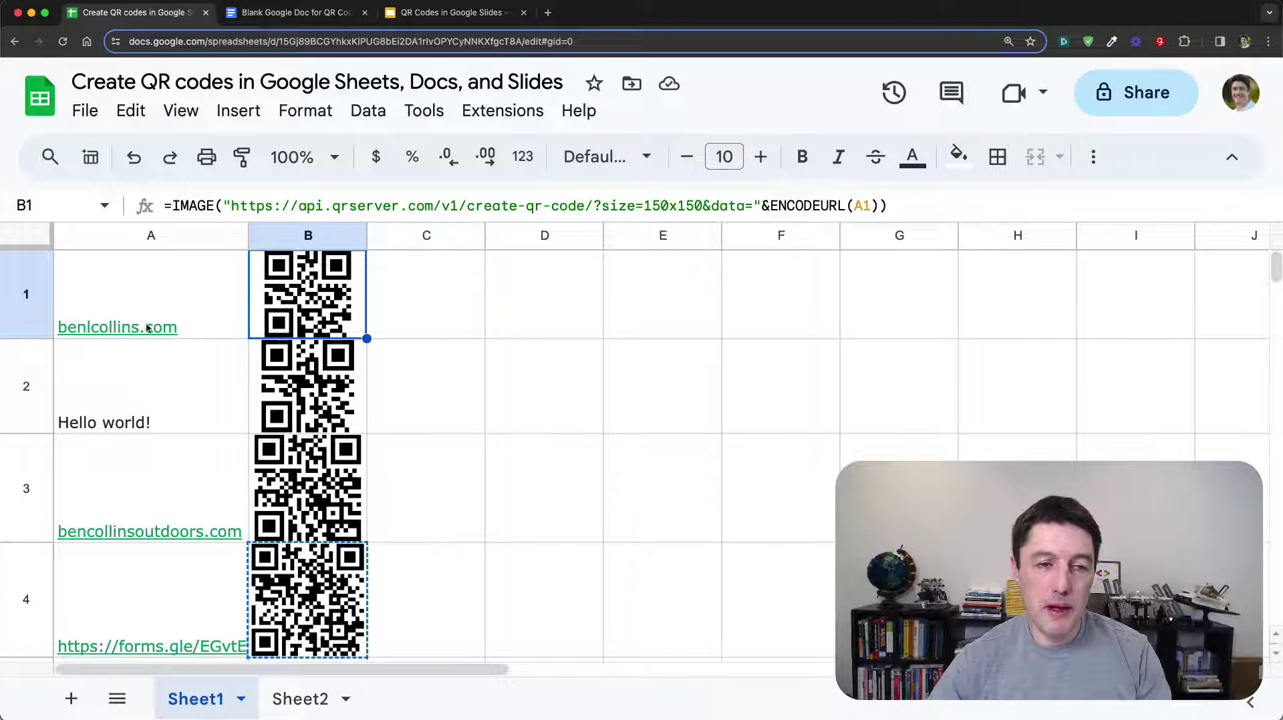
drag(171, 304, 340, 364)
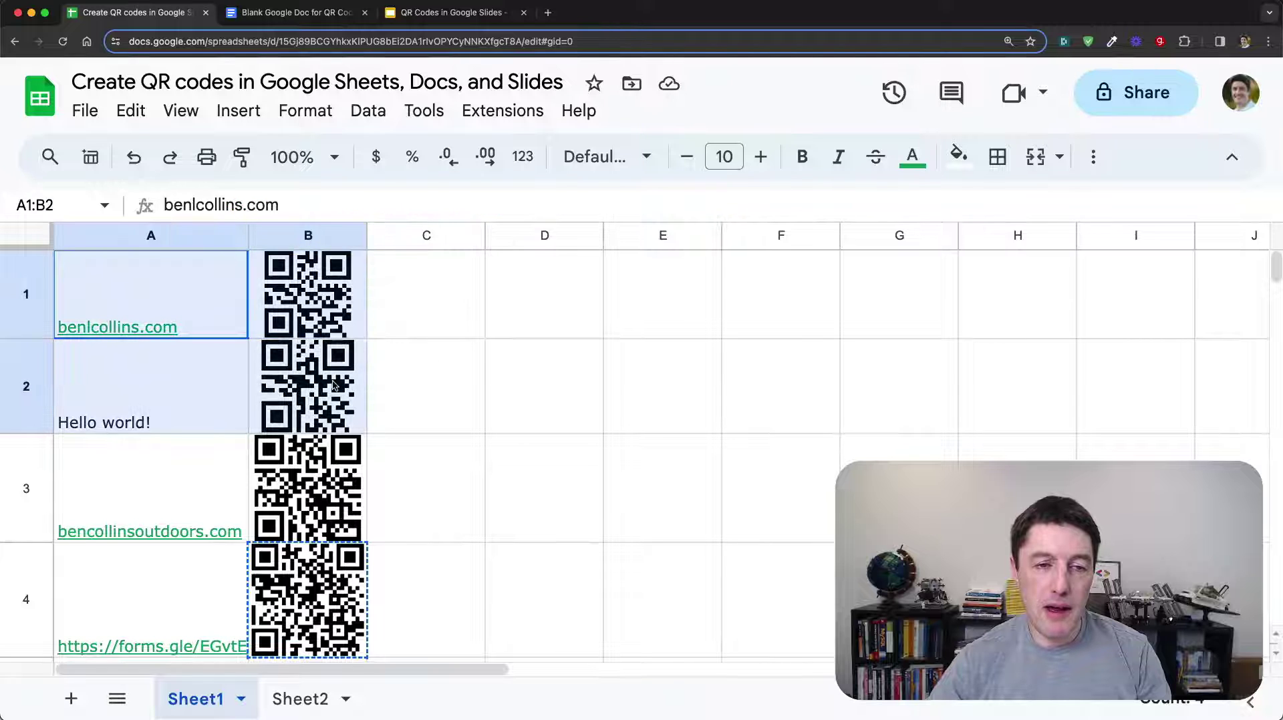
key(ctrl+c)
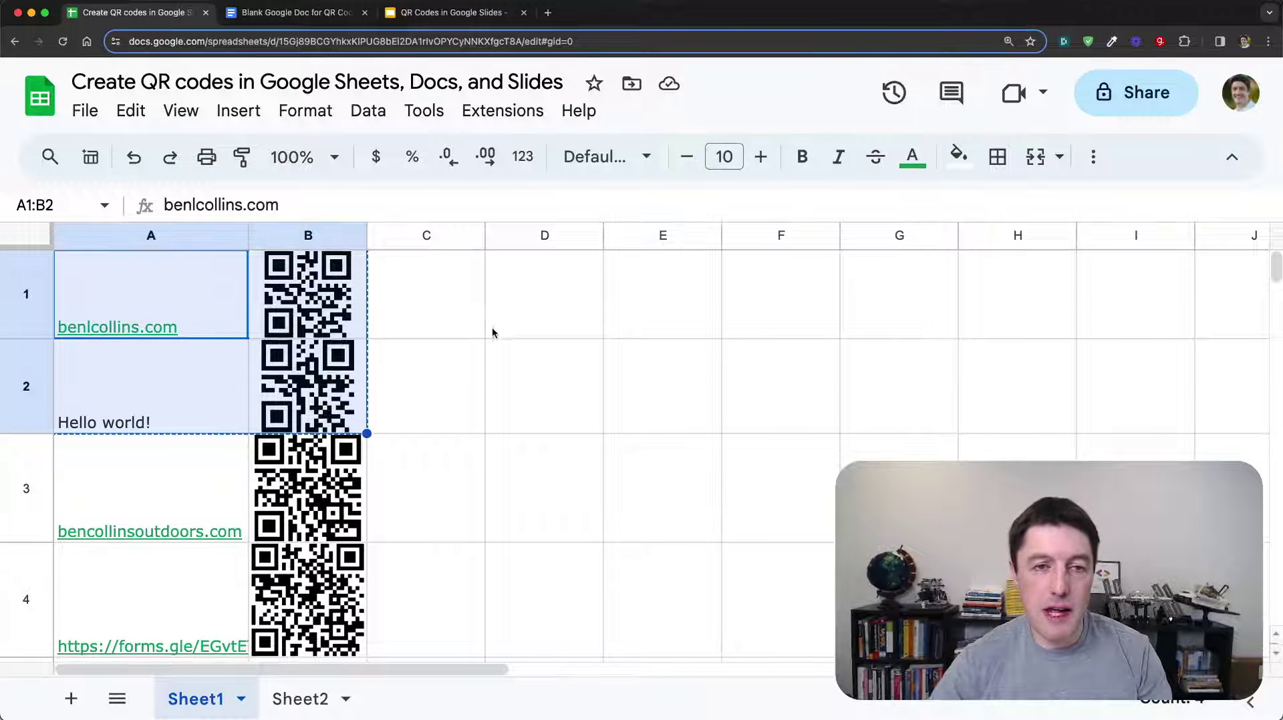
Switch to the Blank Google Doc for QR Code document and paste the copied range as an unlinked table
click(312, 13)
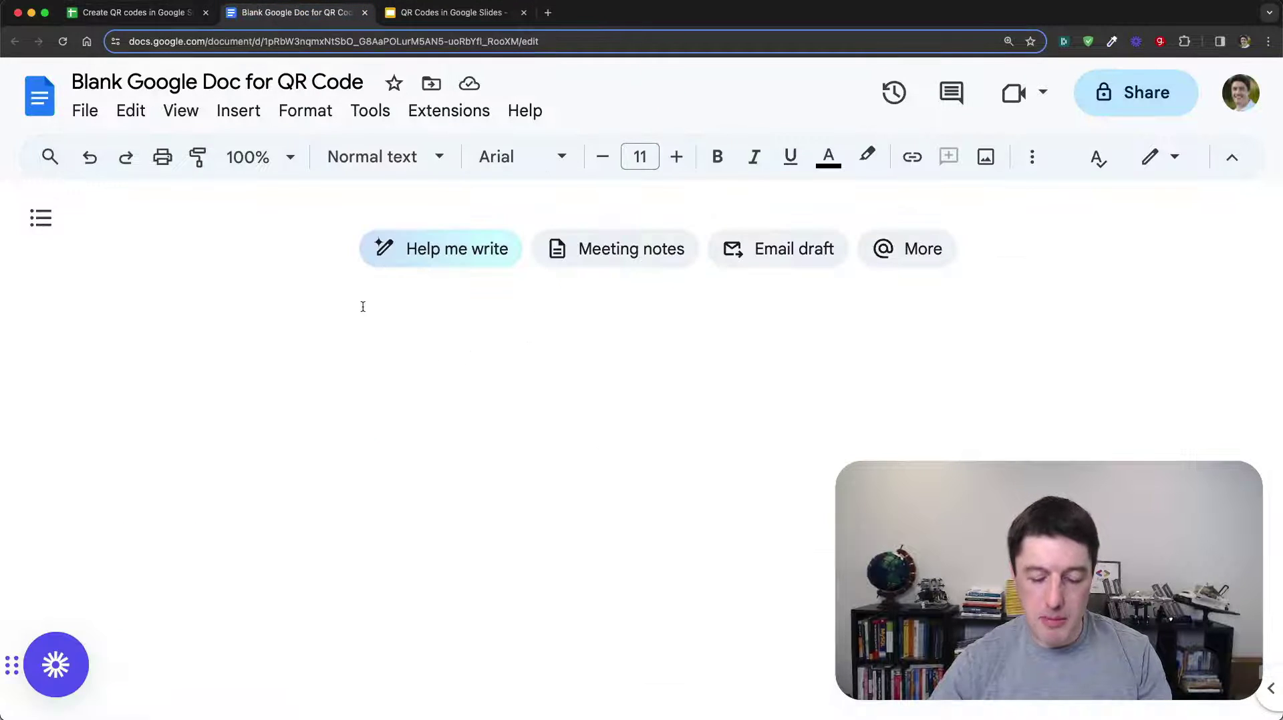
key(ctrl+v)
click(435, 428)
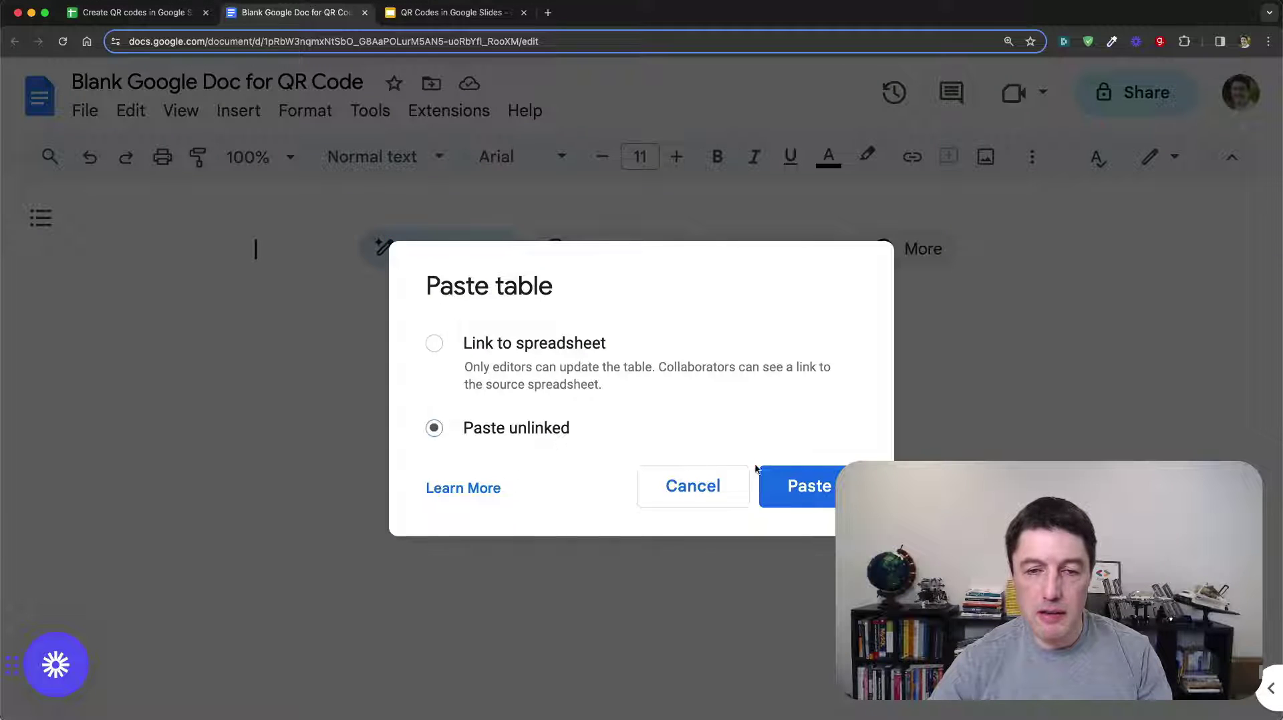
click(775, 486)
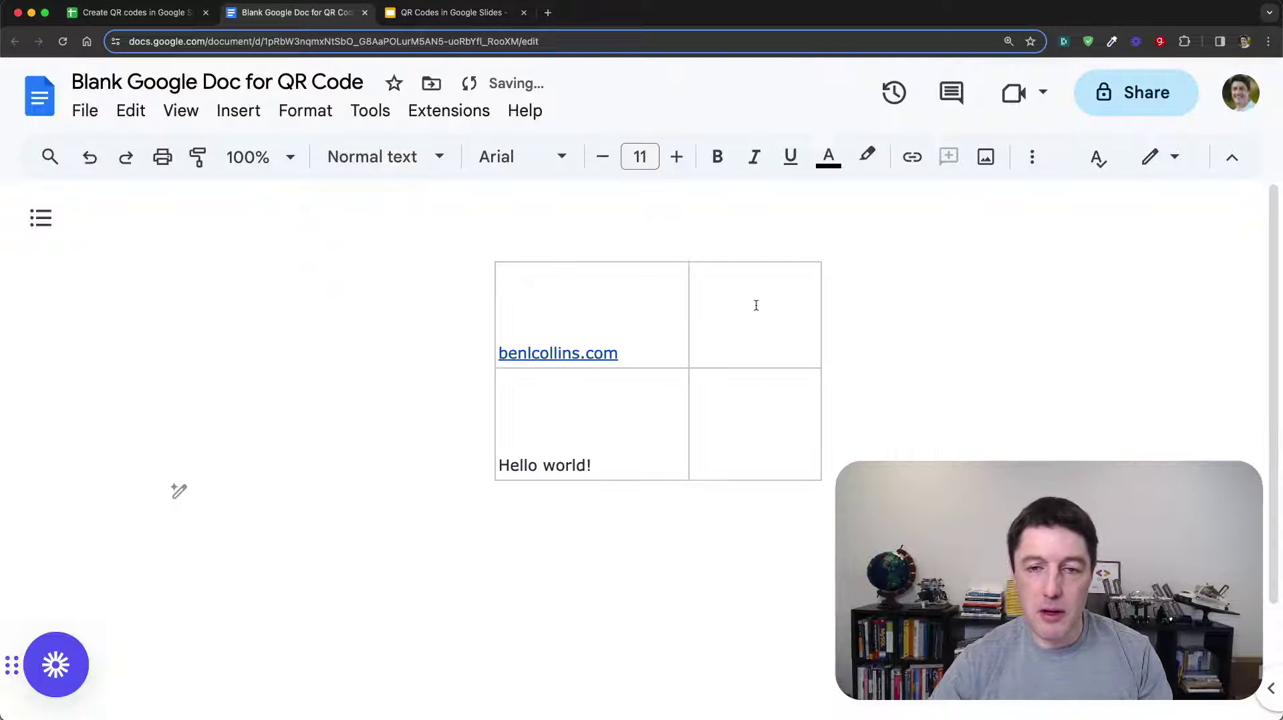
Check the second-column cells of the pasted table for QR codes and undo the table paste
click(755, 305)
double_click(736, 318)
click(743, 333)
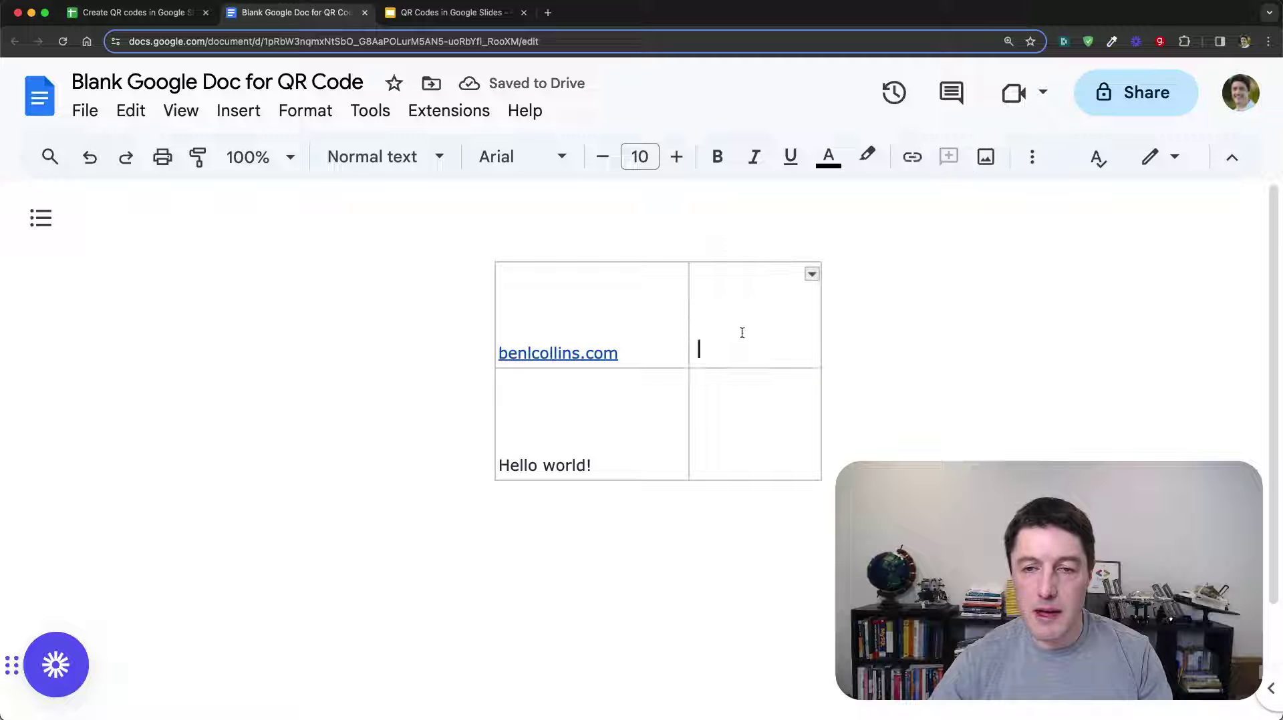
click(762, 408)
click(703, 307)
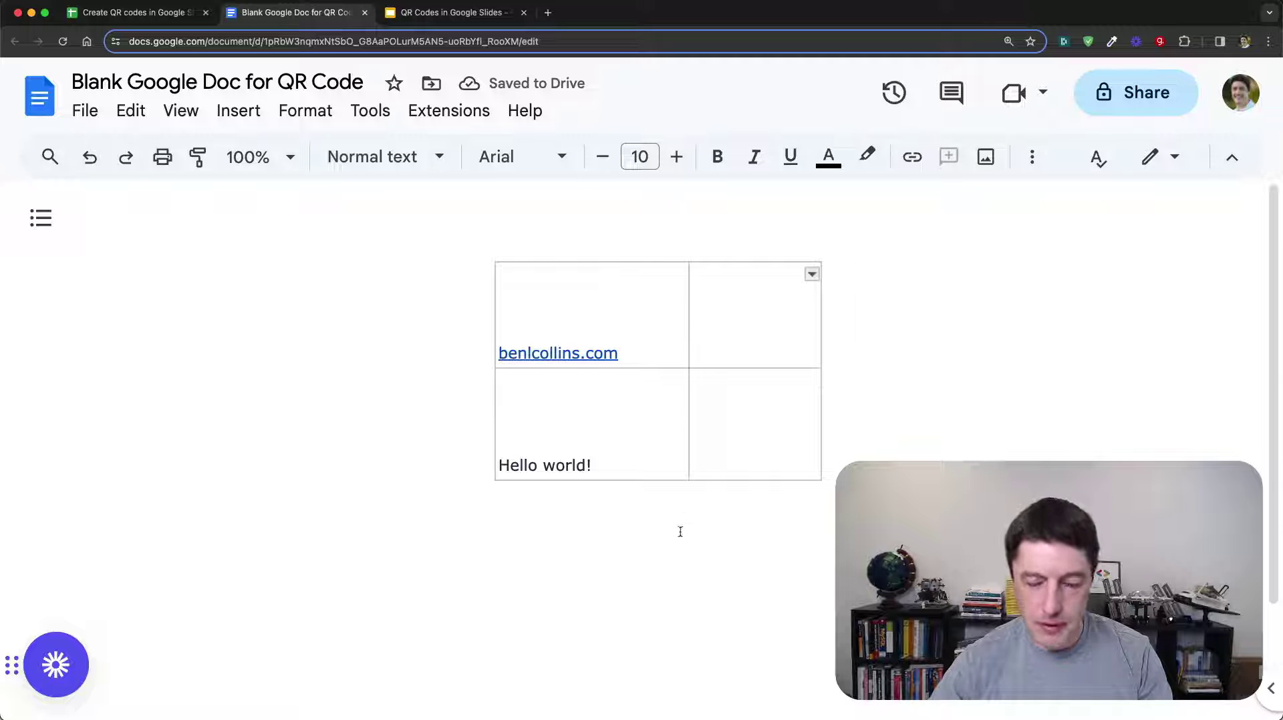
key(super+z)
Try to paste the QR code from cell B1 of Sheet1 into the Google Doc and delete the pasted placeholder
click(133, 12)
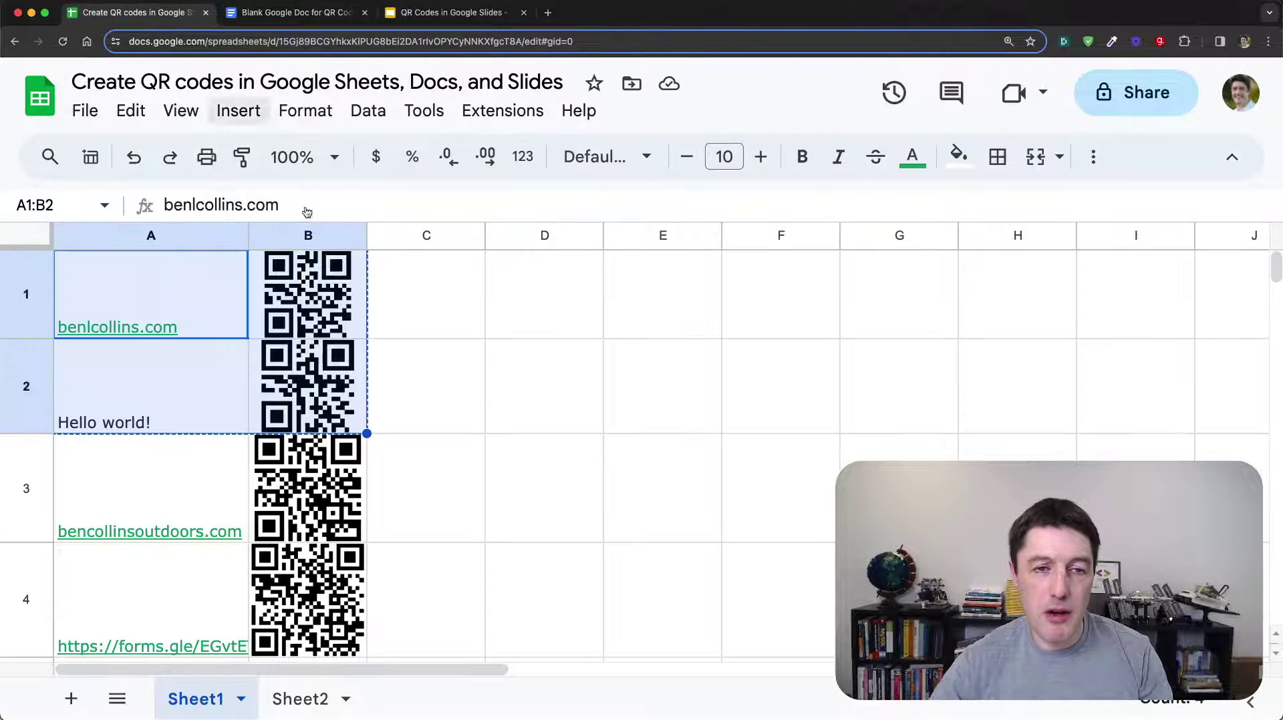
click(307, 294)
key(super+c)
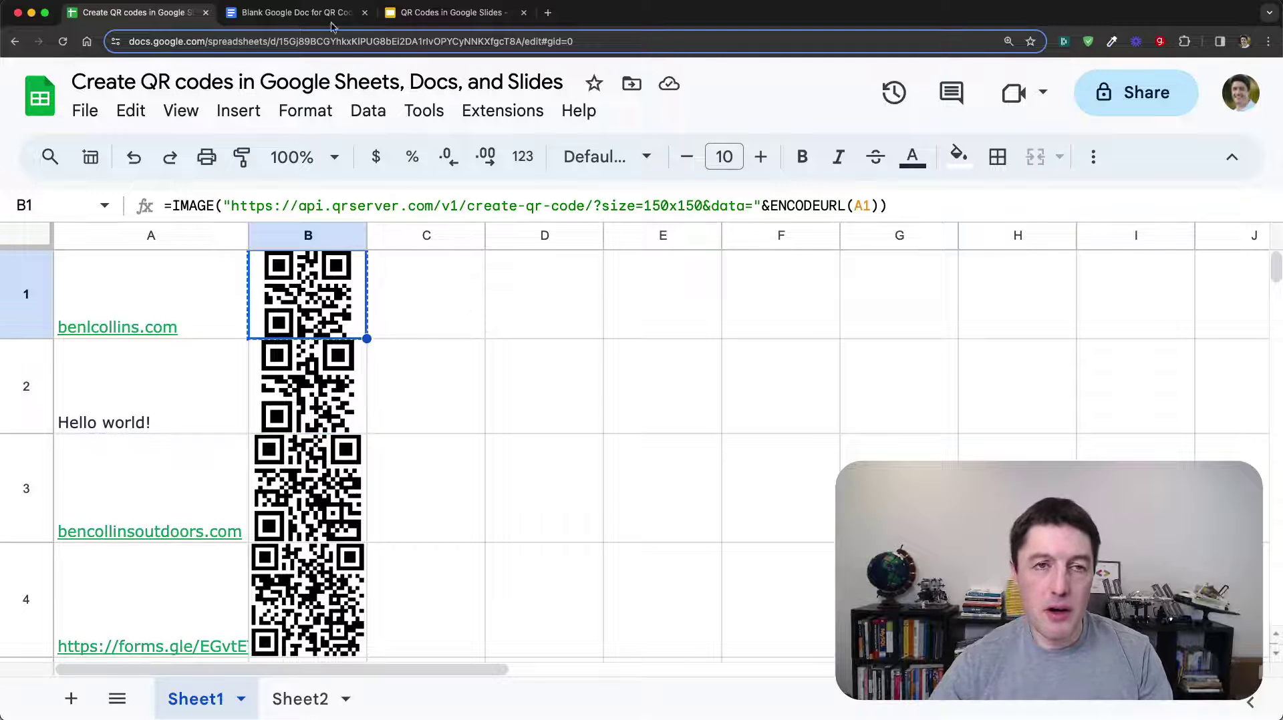
key(ctrl+Tab)
key(super+v)
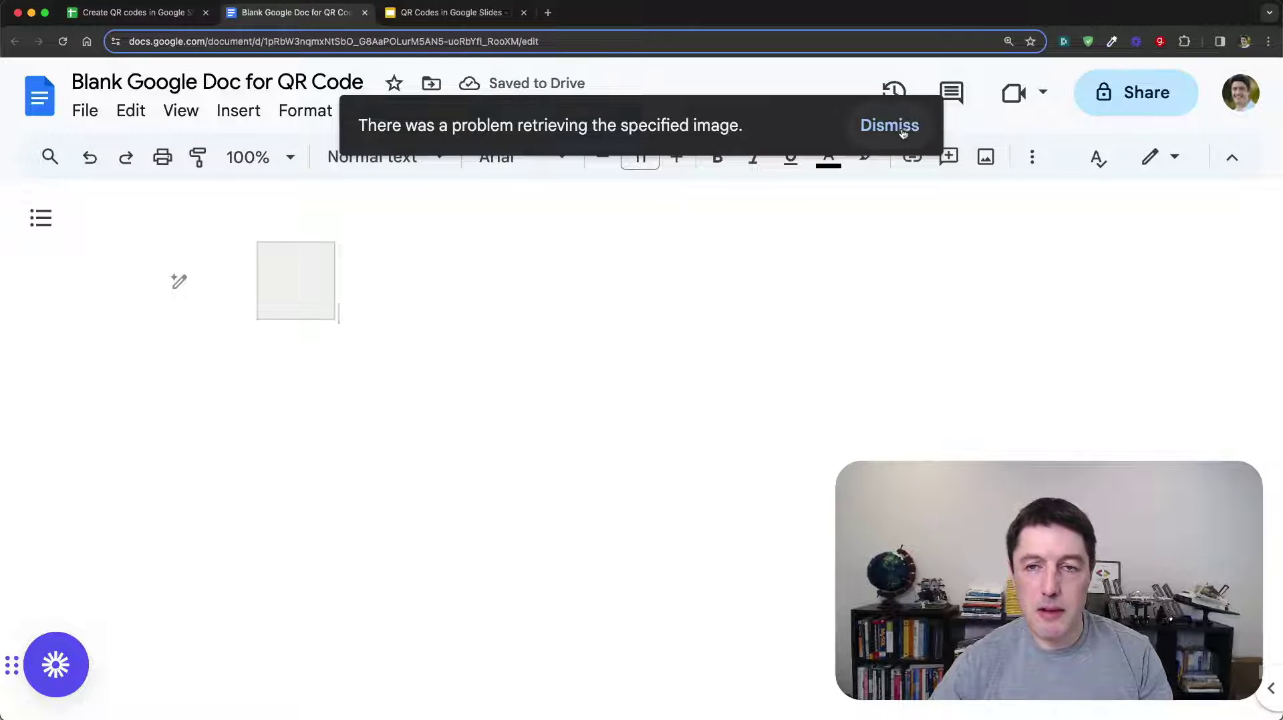
click(901, 127)
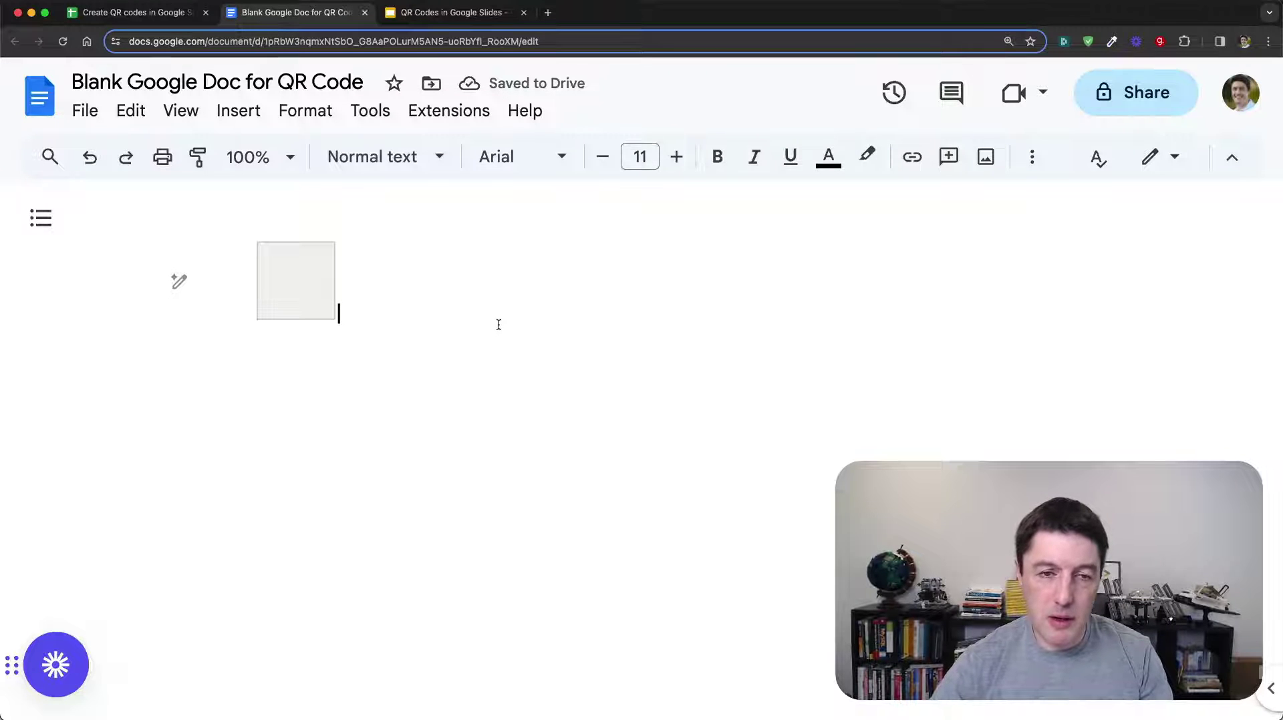
key(BackSpace)
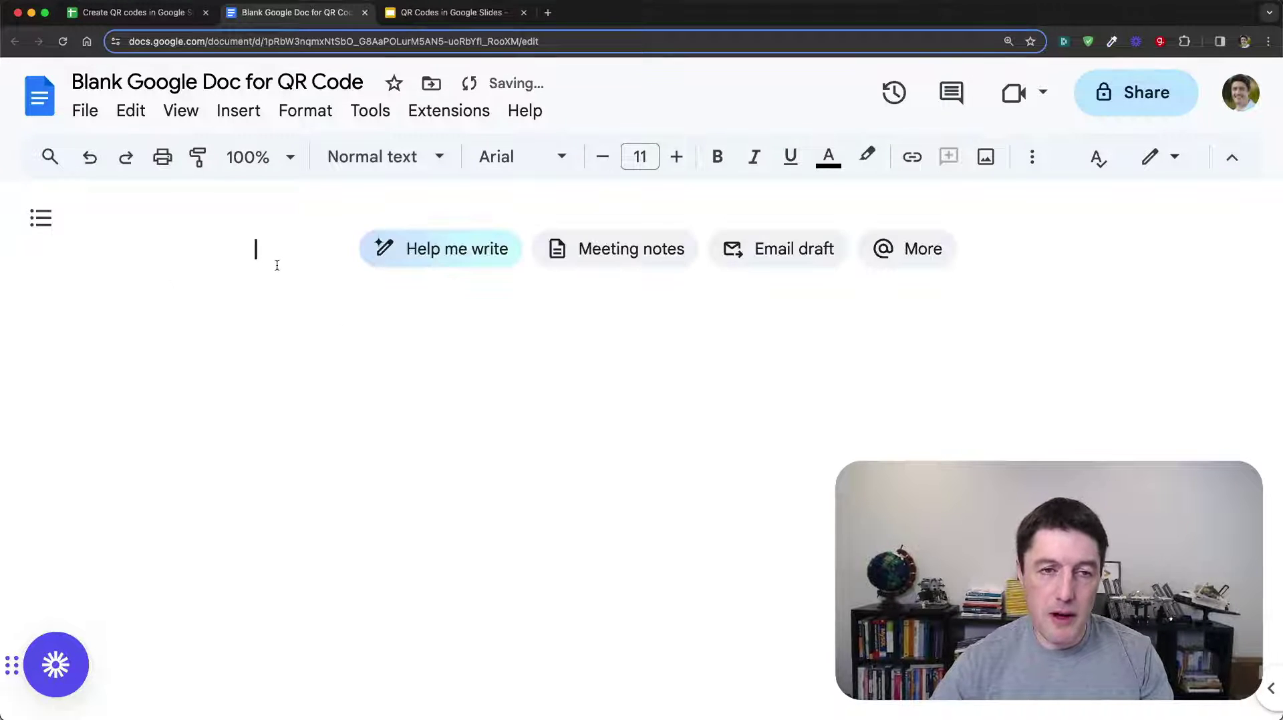
Try to paste the copied QR code cell into the empty document without formatting
right_click(279, 248)
click(424, 386)
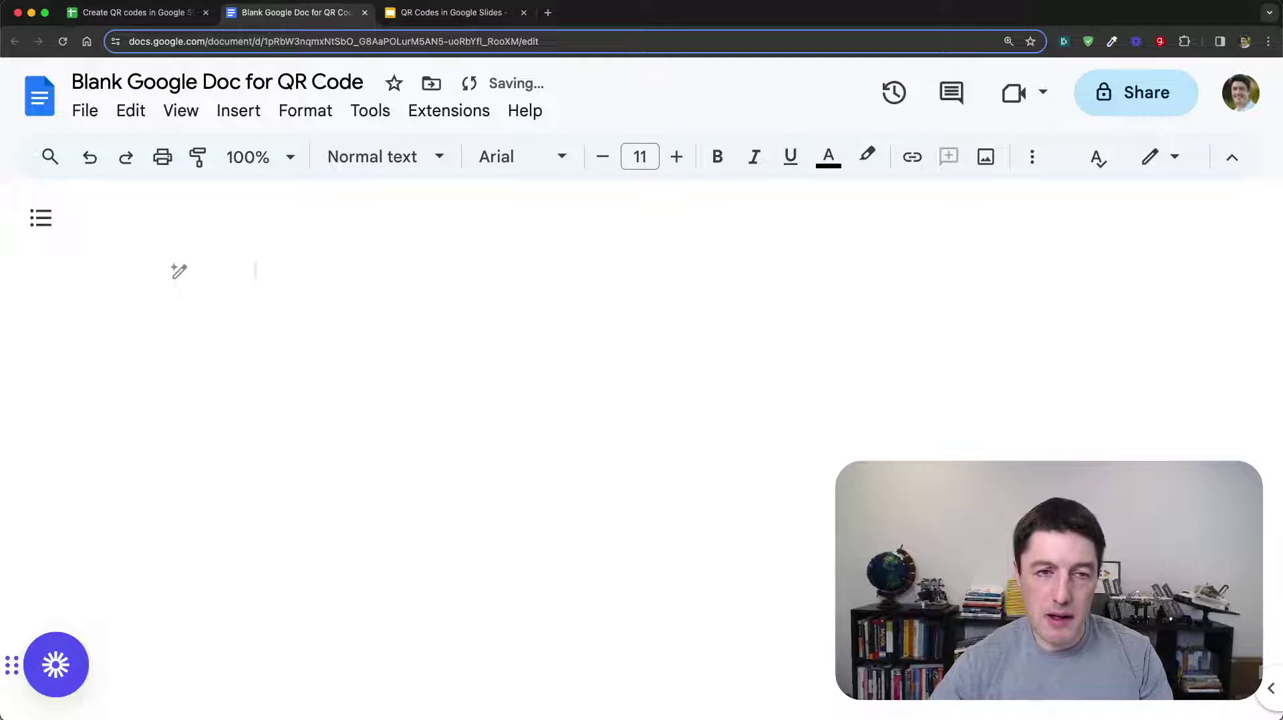
Clear the placeholder from the document, try the copied QR code in the Google Slides feedback slide, and dismiss the image error
key(BackSpace)
click(454, 12)
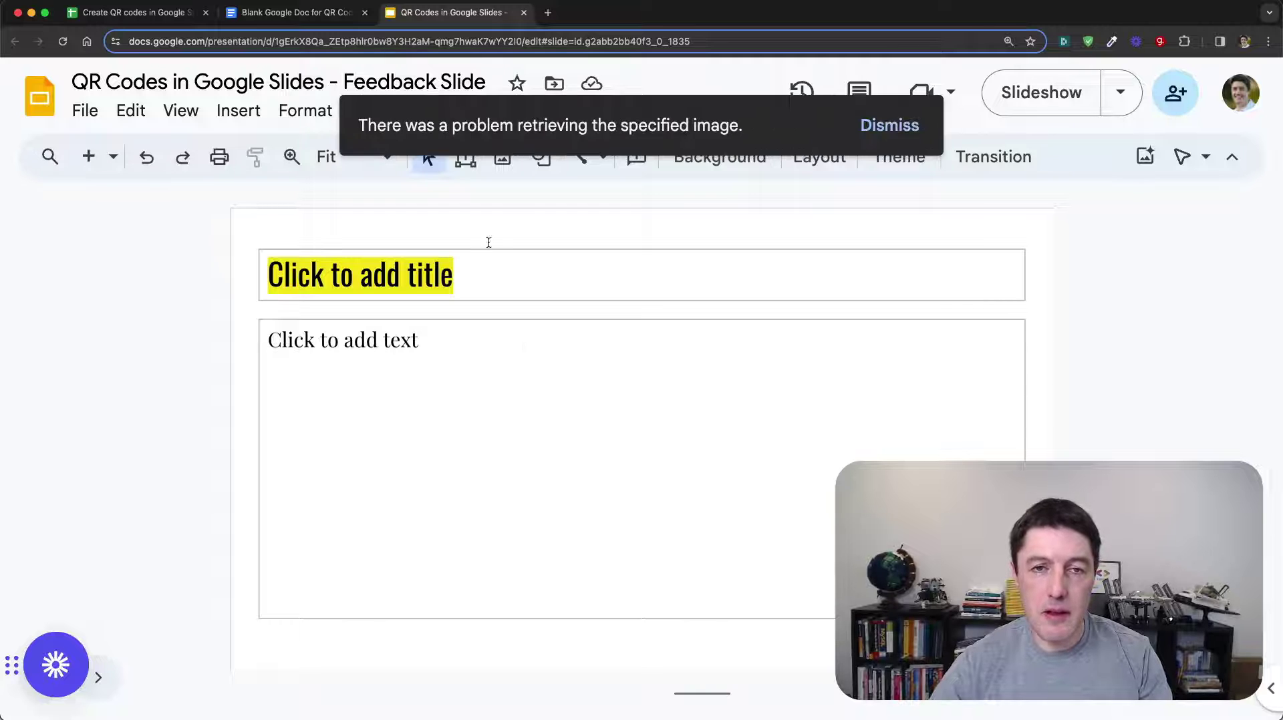
click(883, 127)
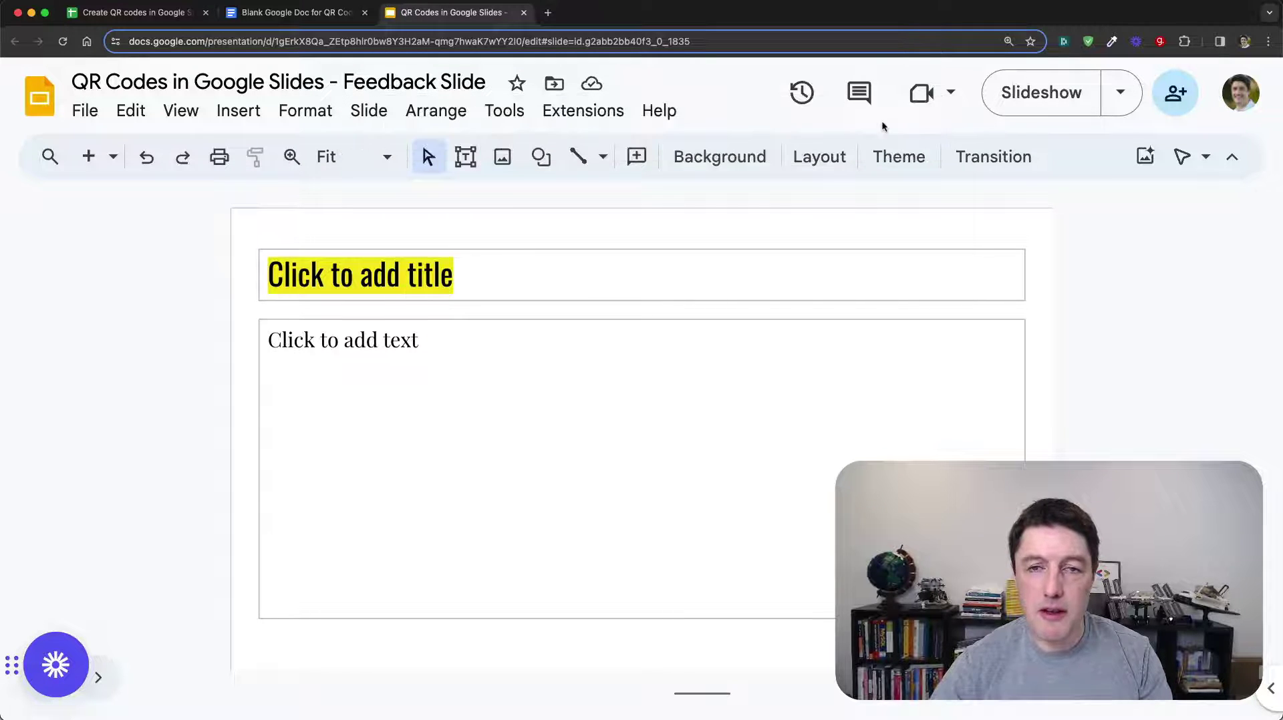
Return to the QR codes spreadsheet and publish only Sheet1 to the web as a web page
click(133, 12)
key(Right)
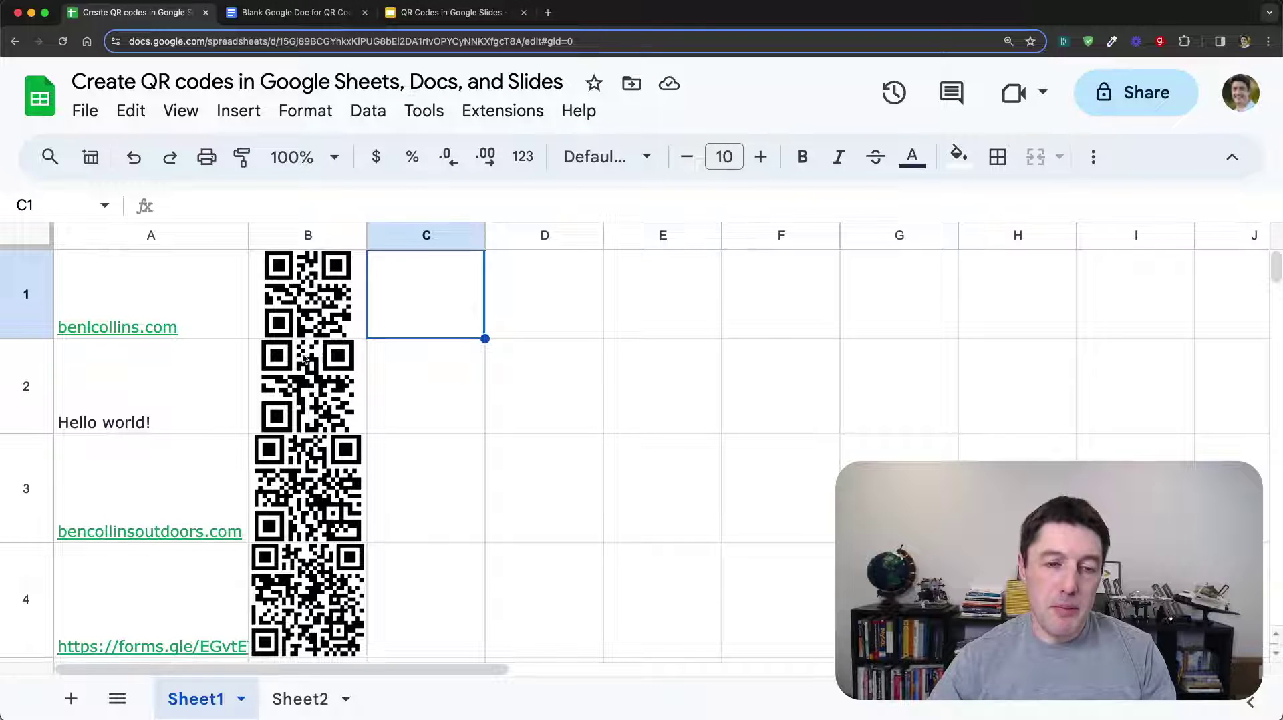
scroll(312, 382, down, 1)
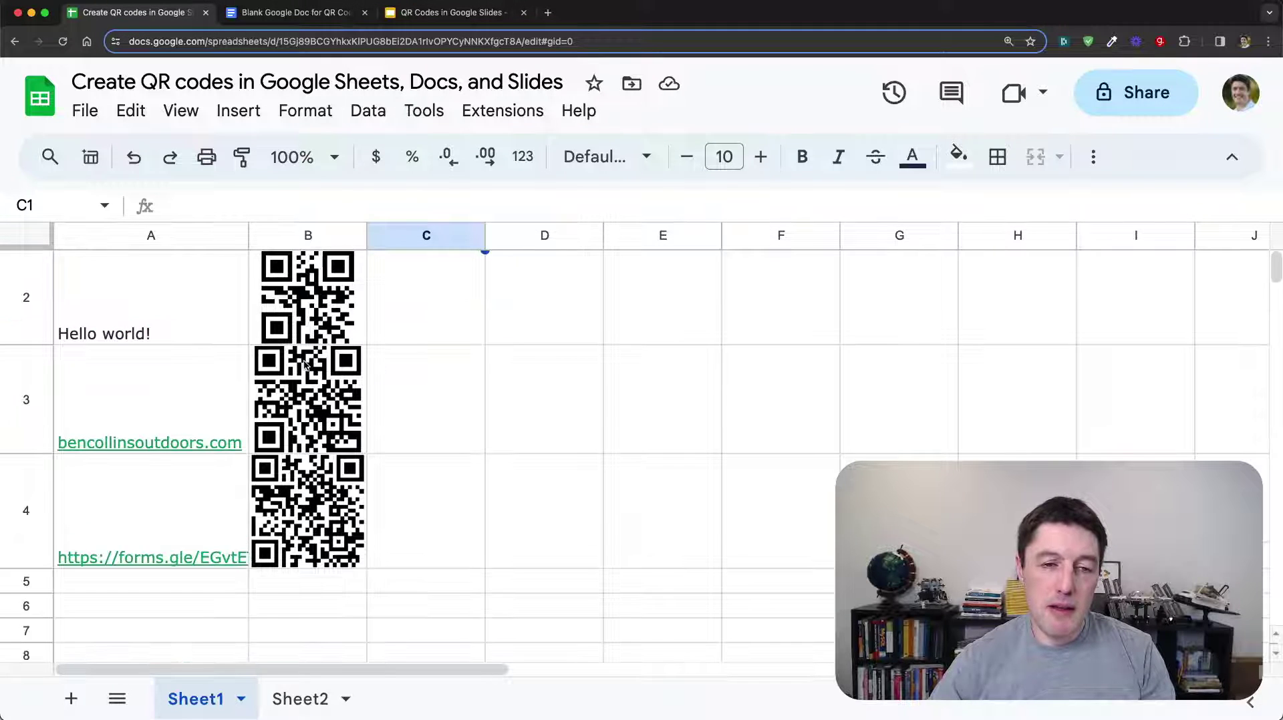
scroll(334, 314, up, 1)
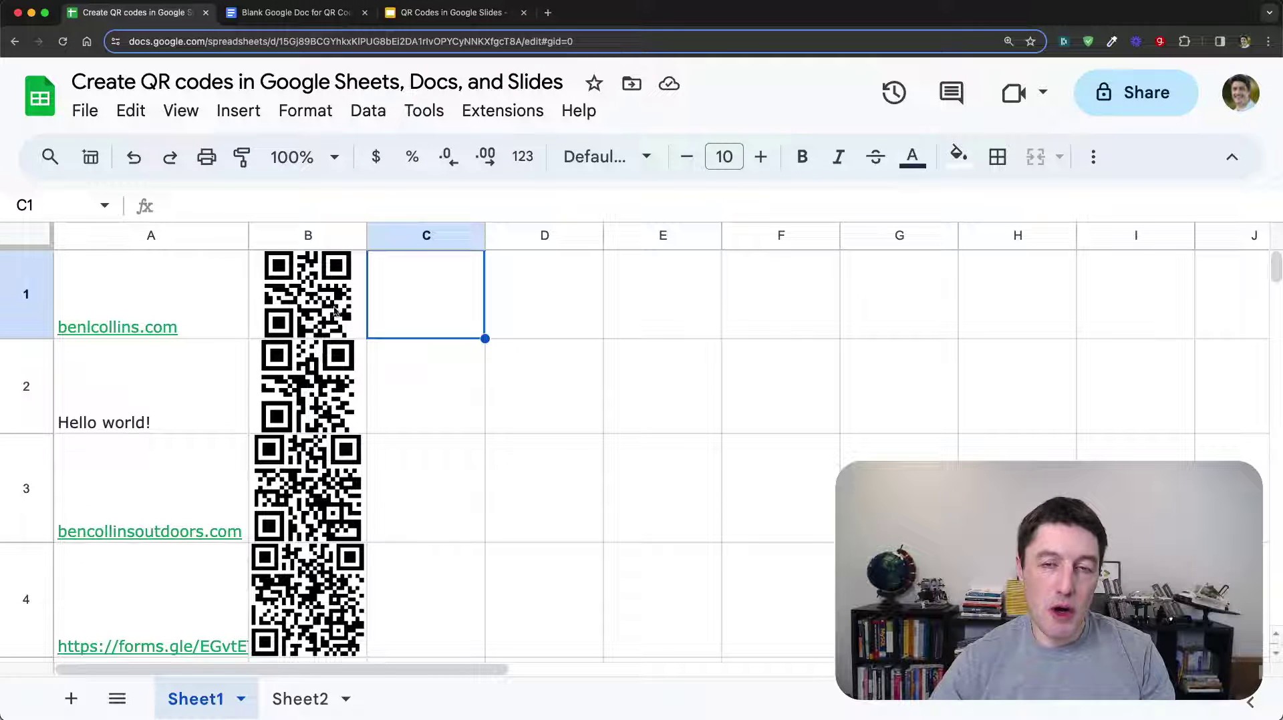
click(104, 119)
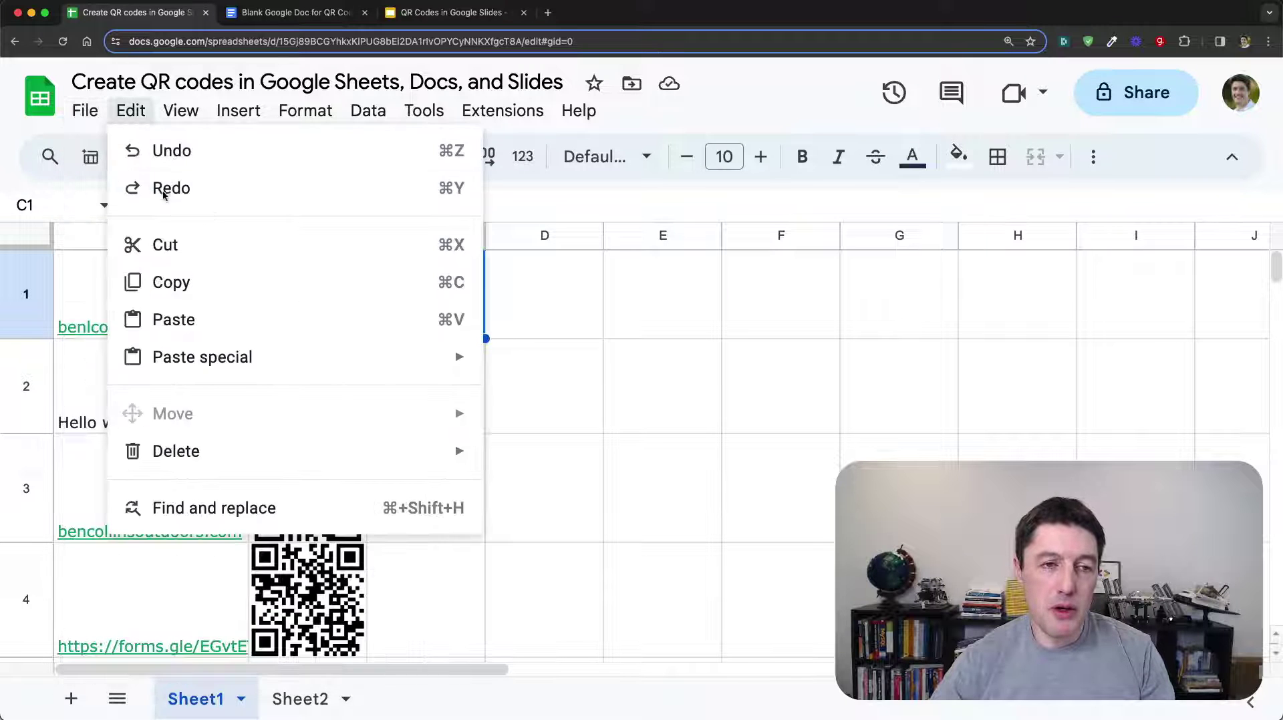
mouse_move(153, 316)
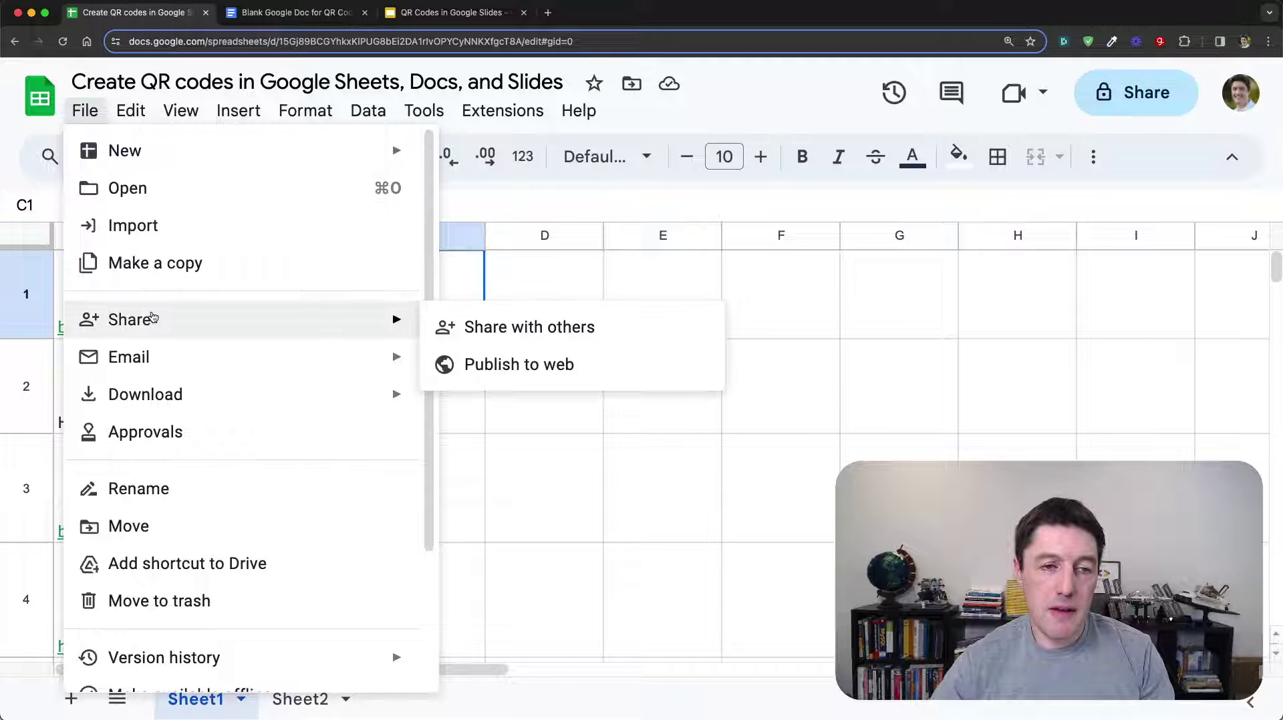
click(505, 361)
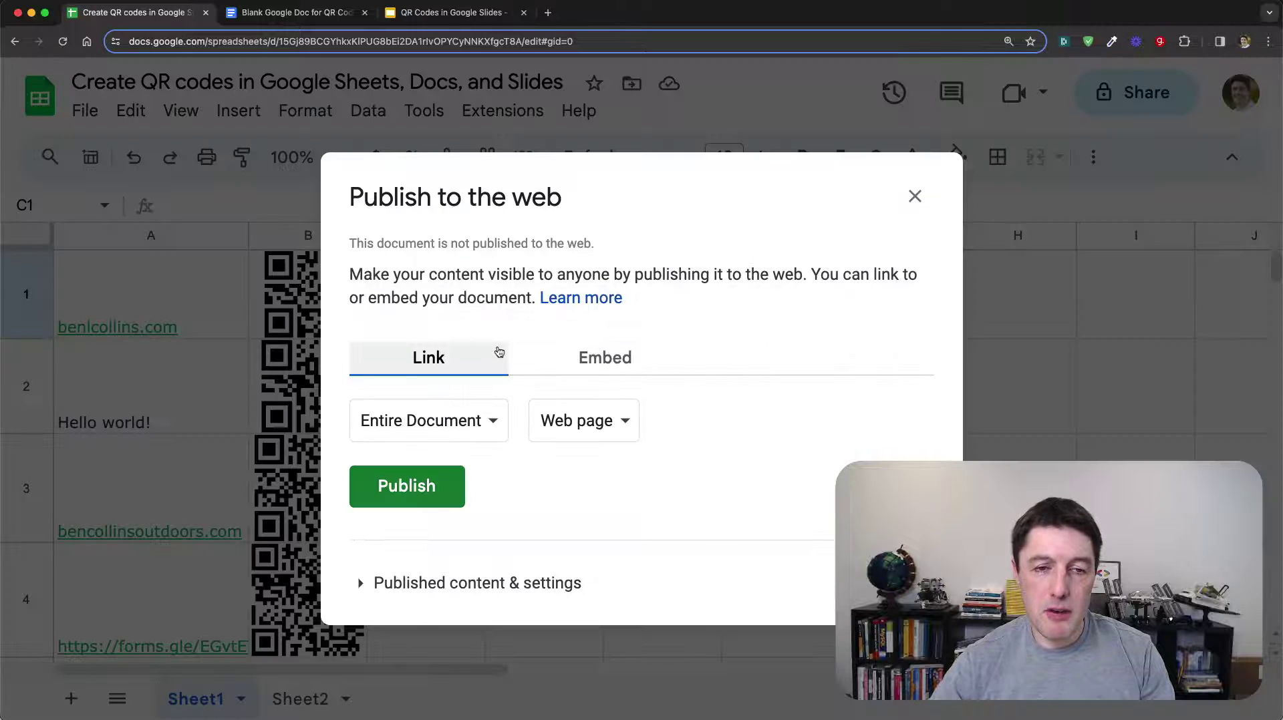
click(492, 421)
click(440, 479)
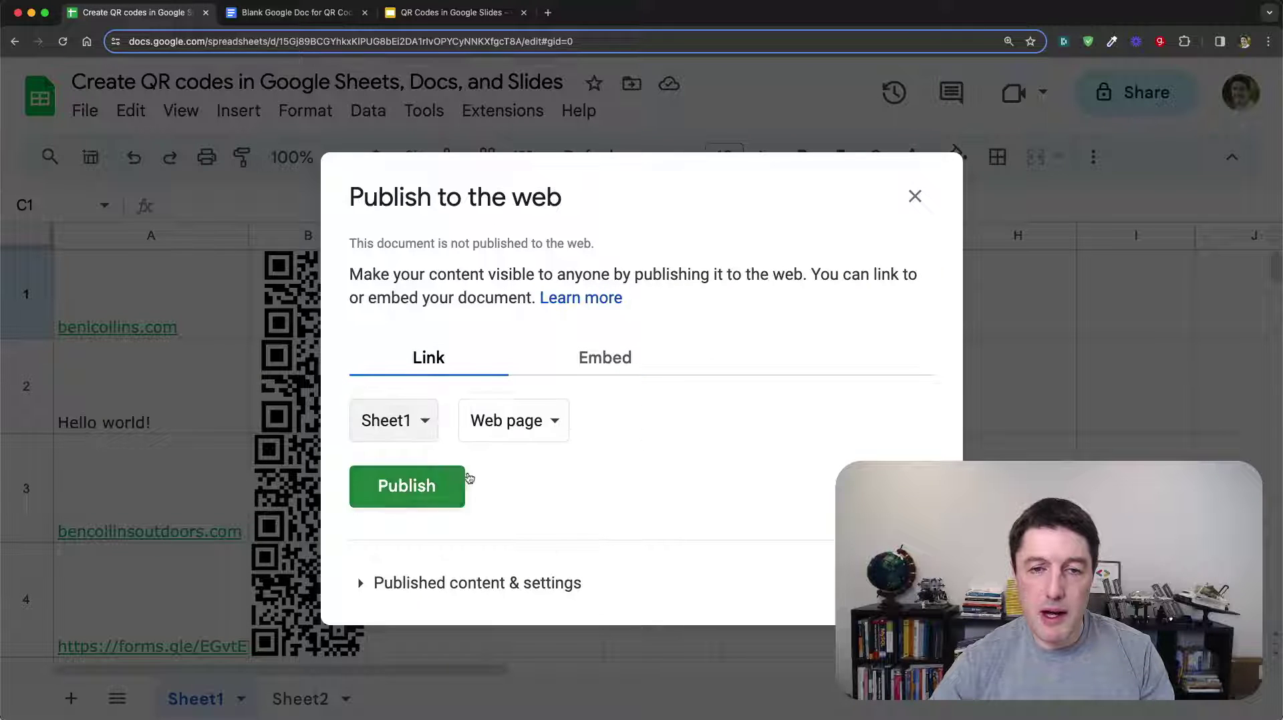
click(417, 485)
key(Return)
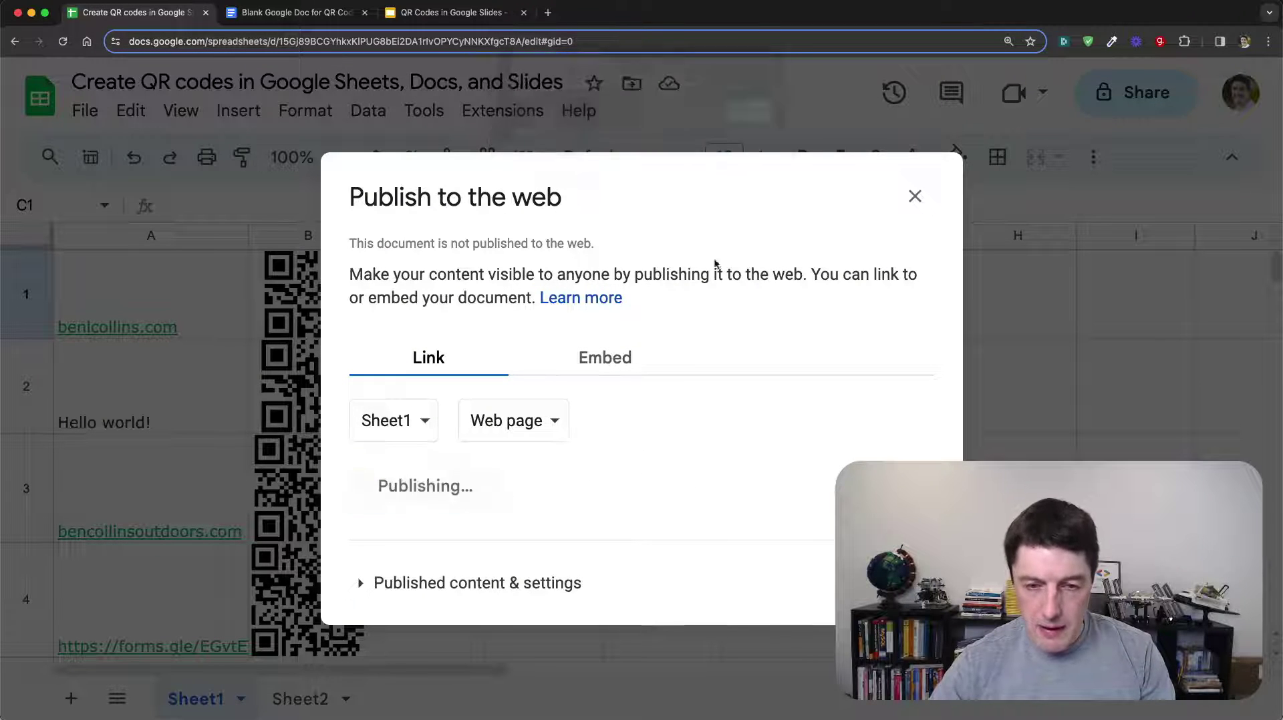
Open the published Sheet1 link in a new browser tab
click(546, 13)
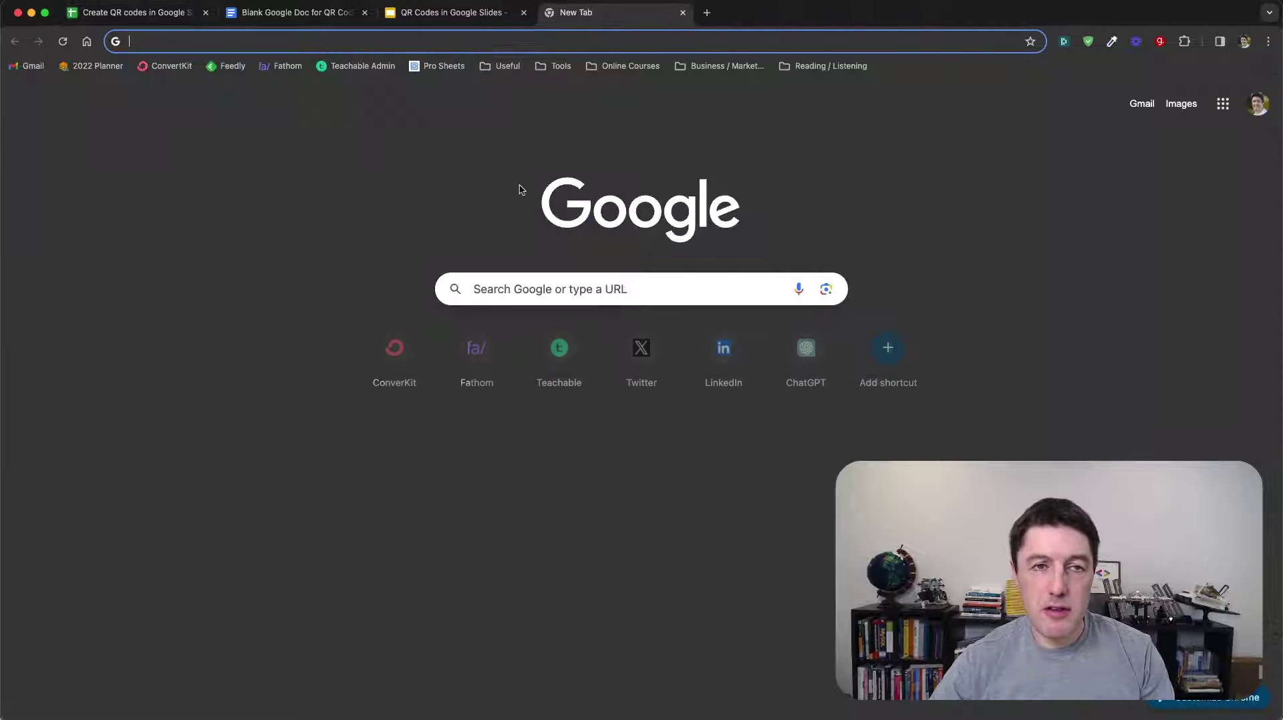
key(super+v)
key(Return)
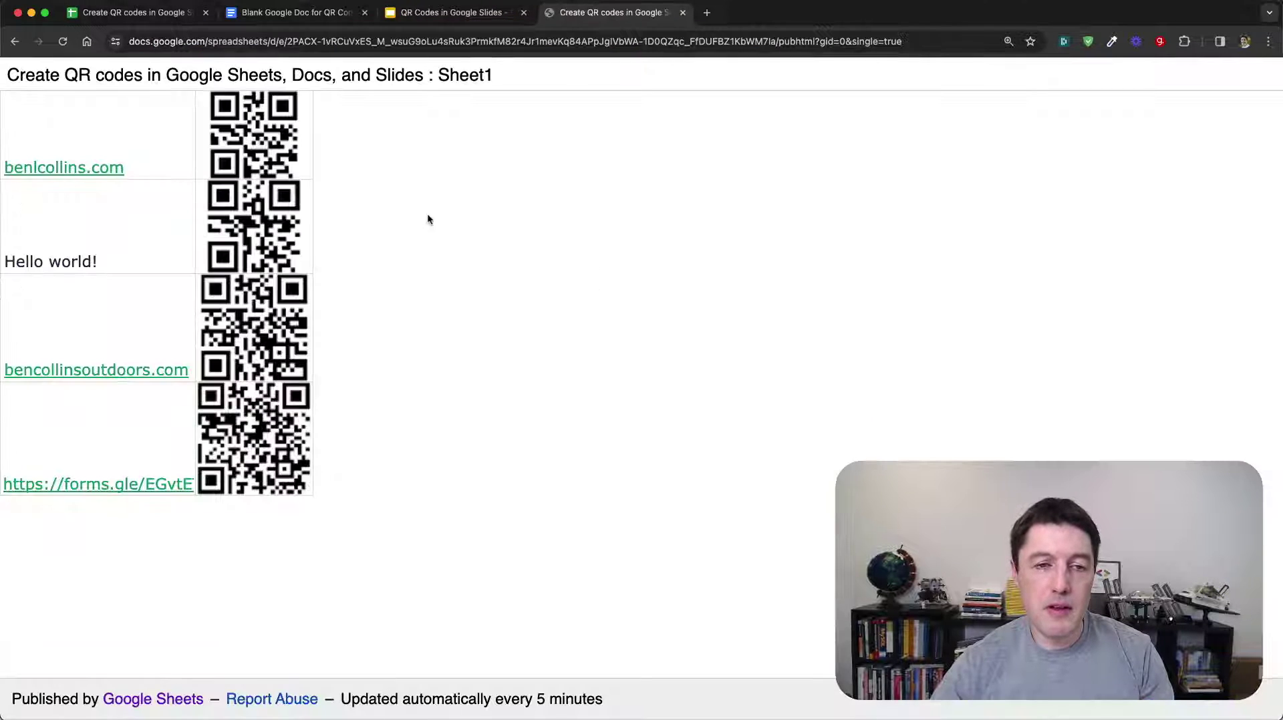
Save the published page as a complete webpage in a new folder named workings inside the 4 qr codes folder
right_click(350, 212)
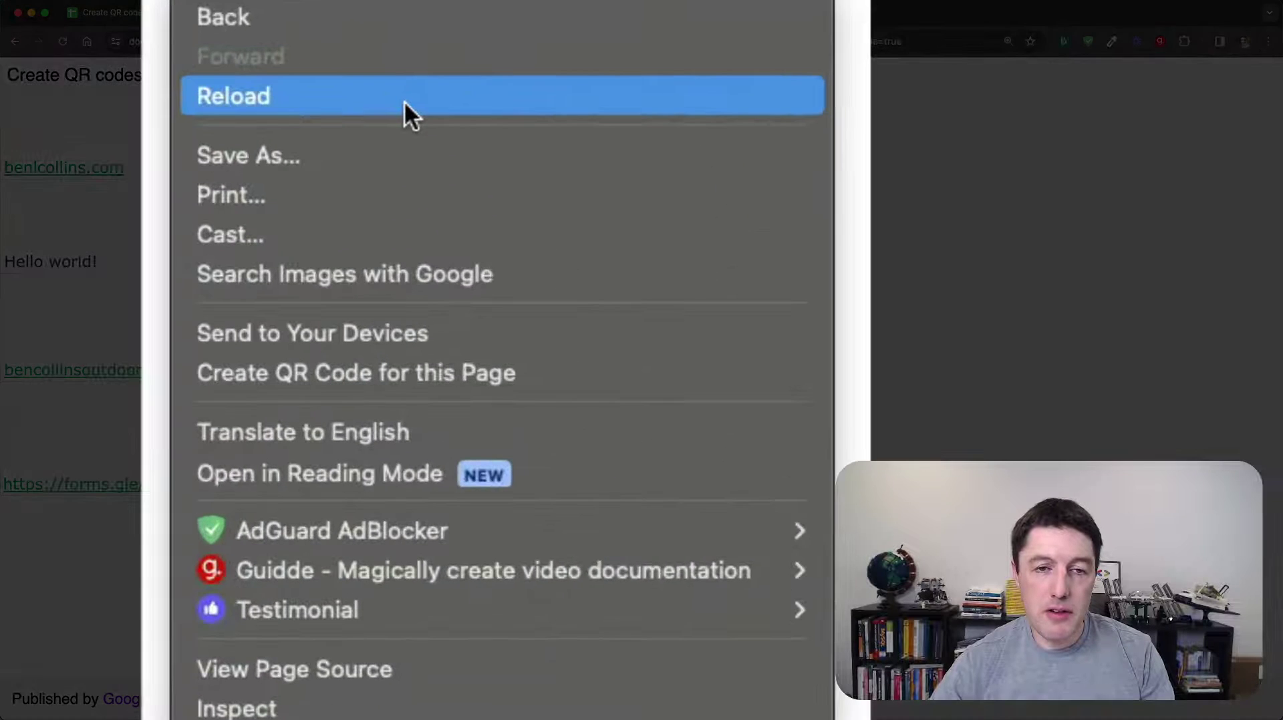
click(391, 155)
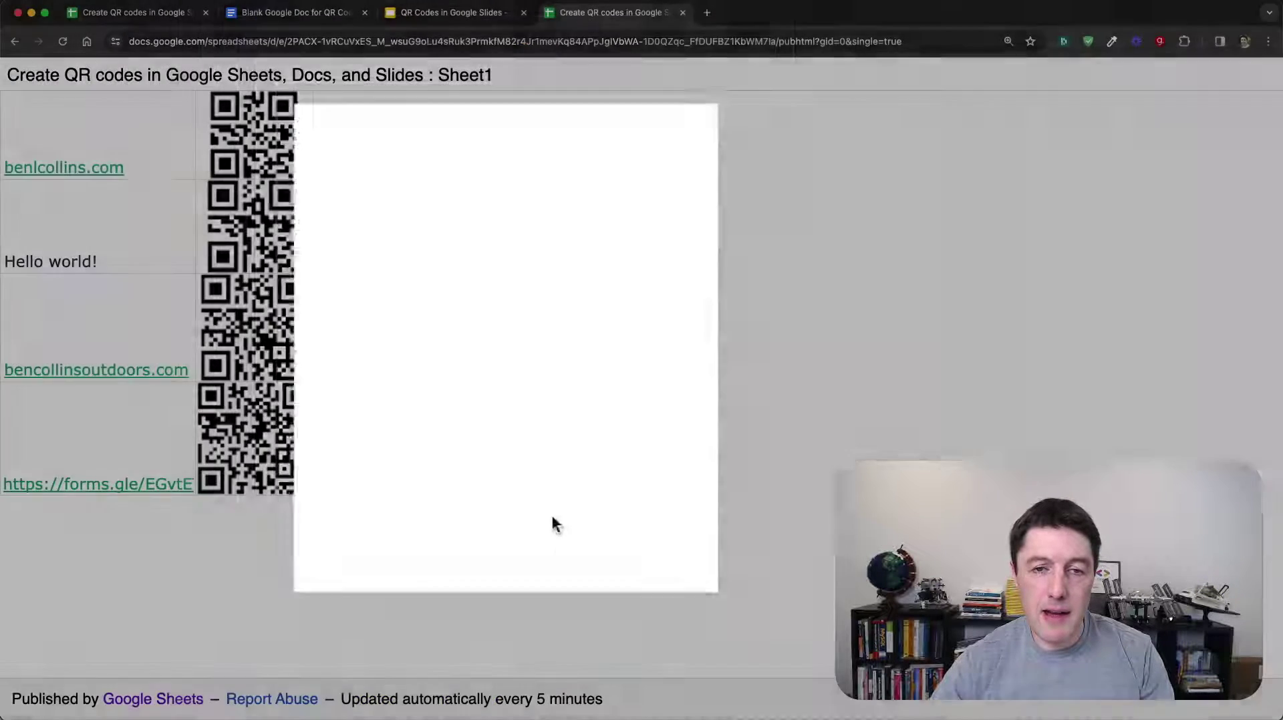
click(819, 196)
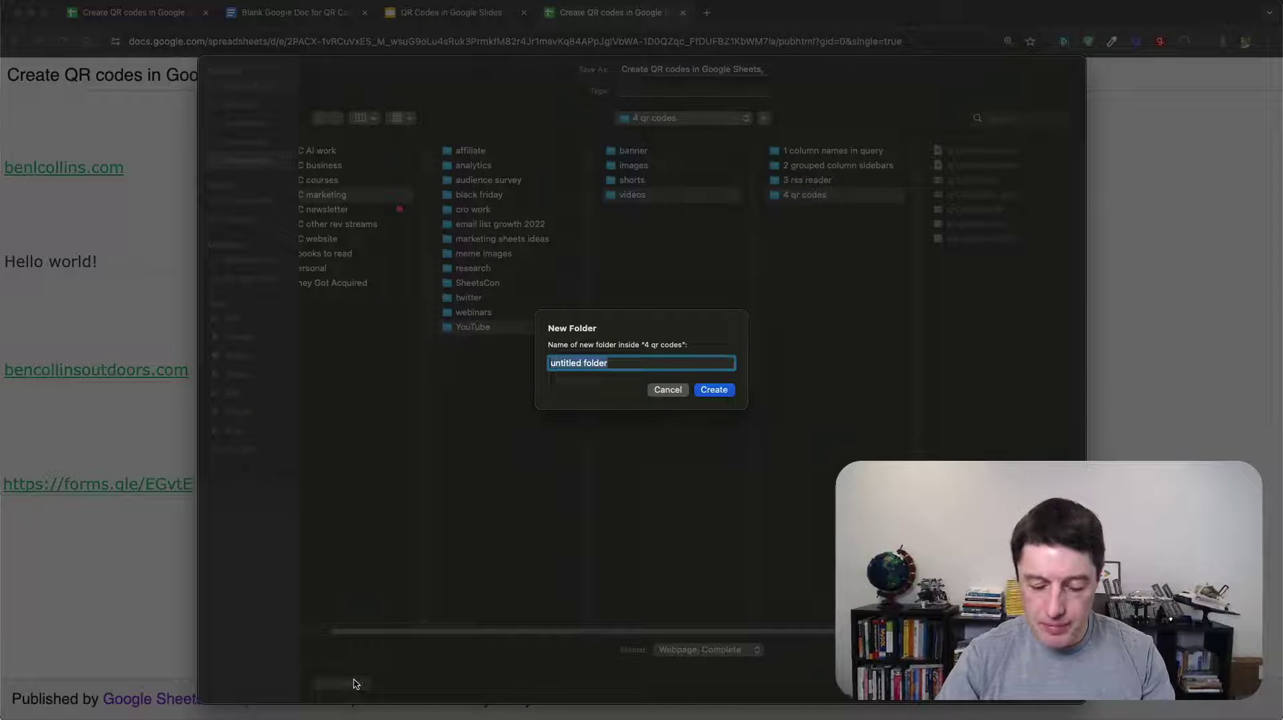
text(workings)
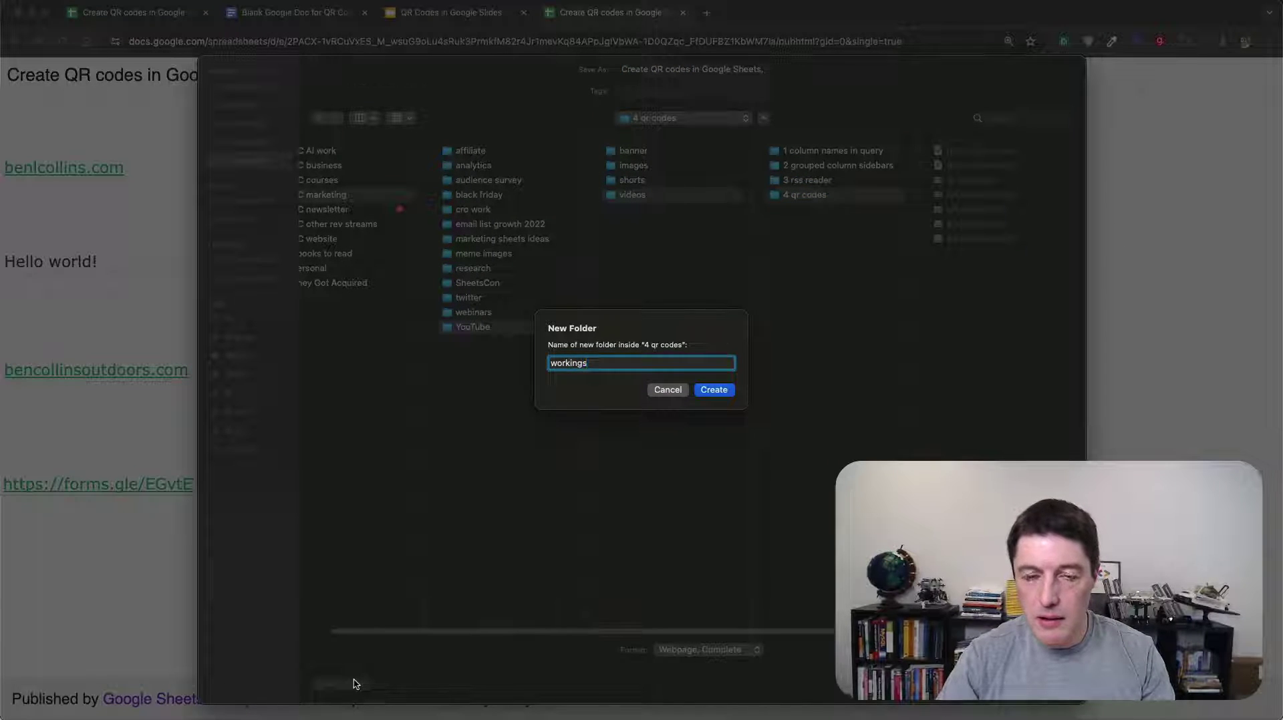
key(Return)
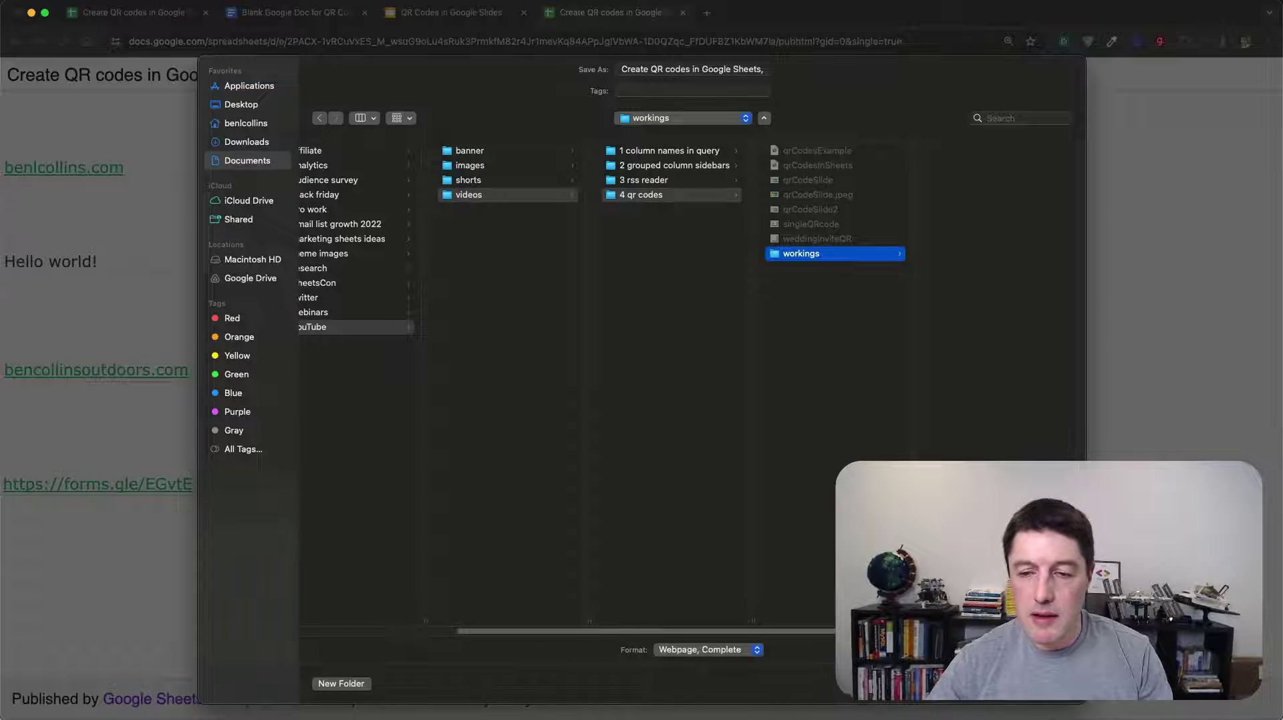
key(Return)
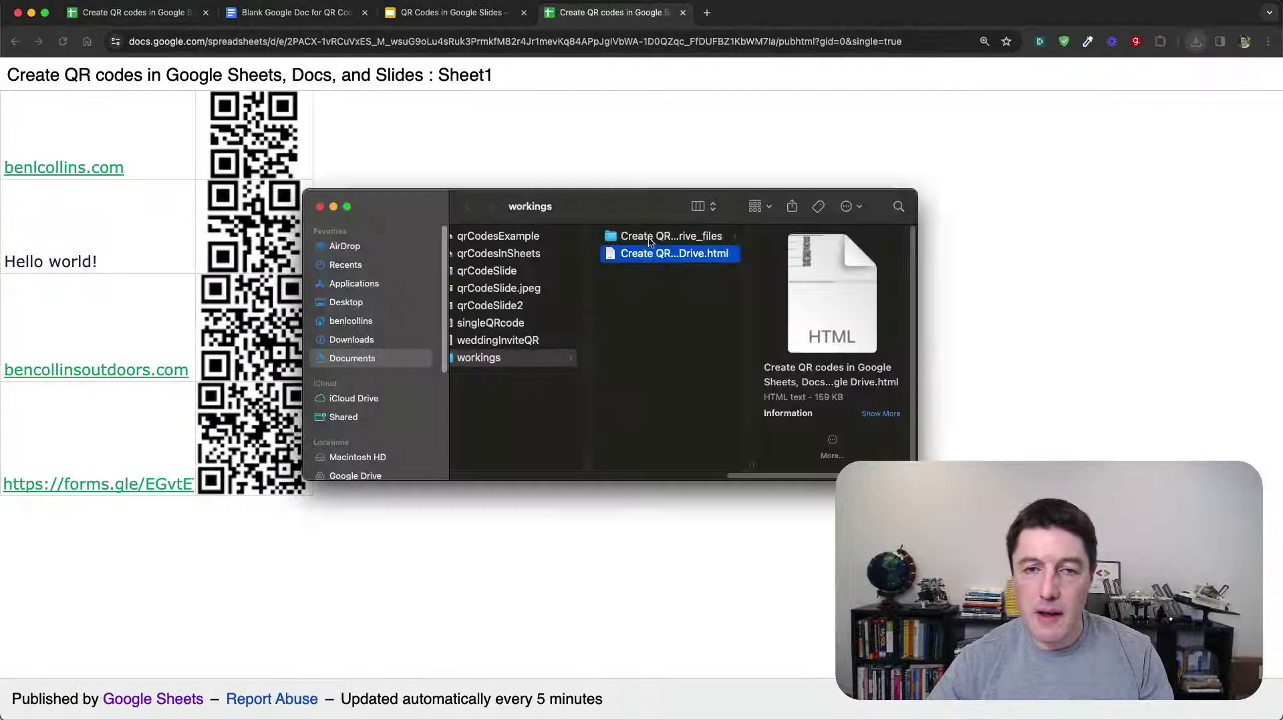
Preview the QR code PNG images in the saved page's files folder, enlarging the file window for a clearer look
click(649, 237)
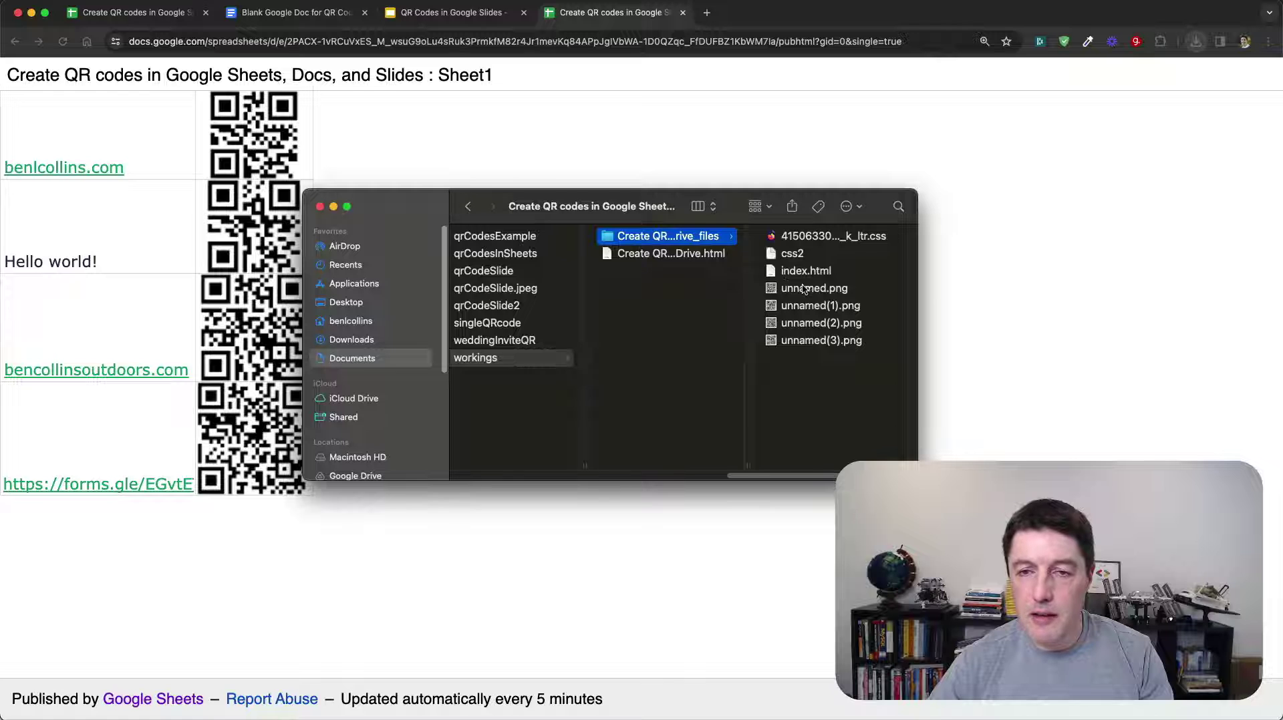
click(804, 289)
key(Down)
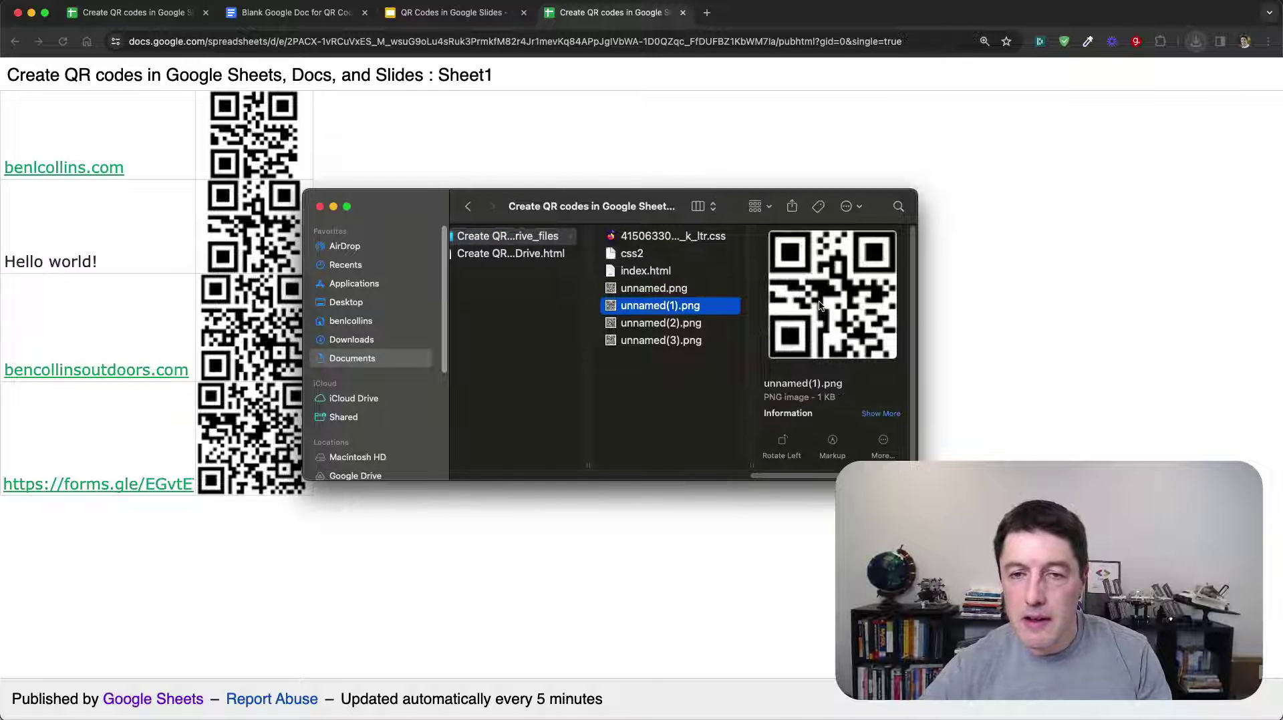
key(Down)
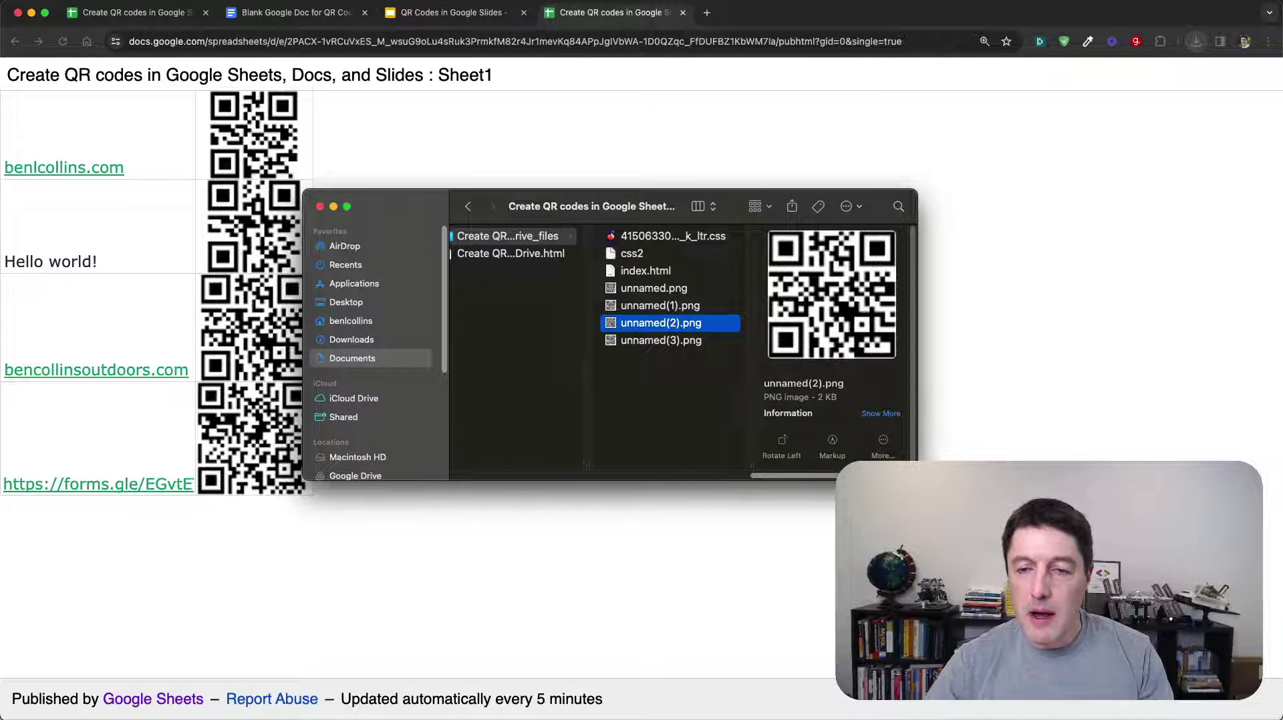
drag(916, 480, 1125, 644)
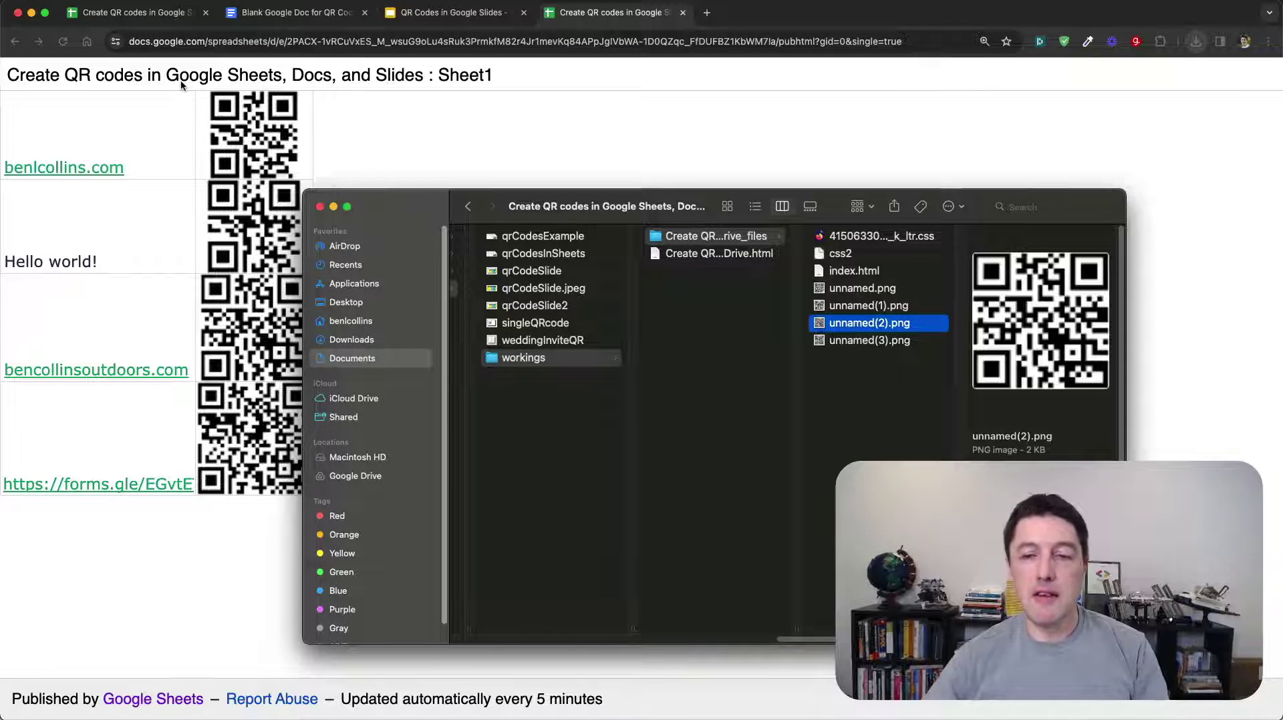
click(857, 288)
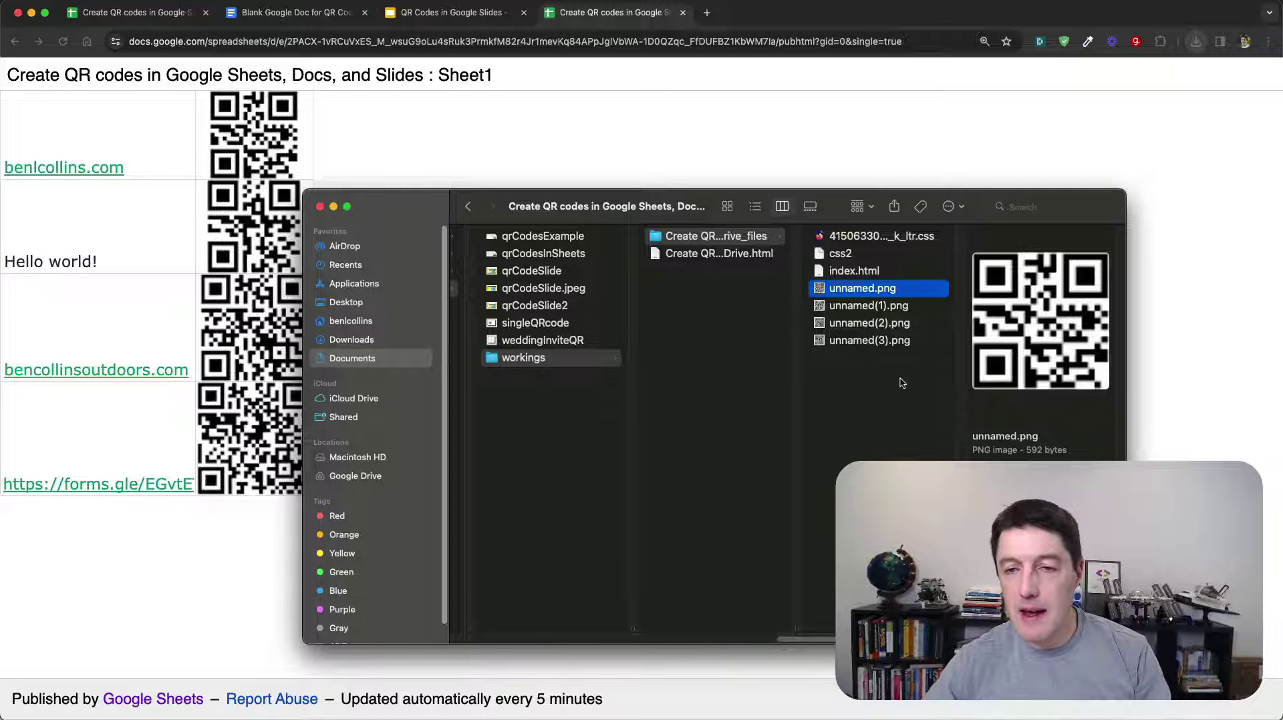
key(Down)
key(Down)
key(Down)
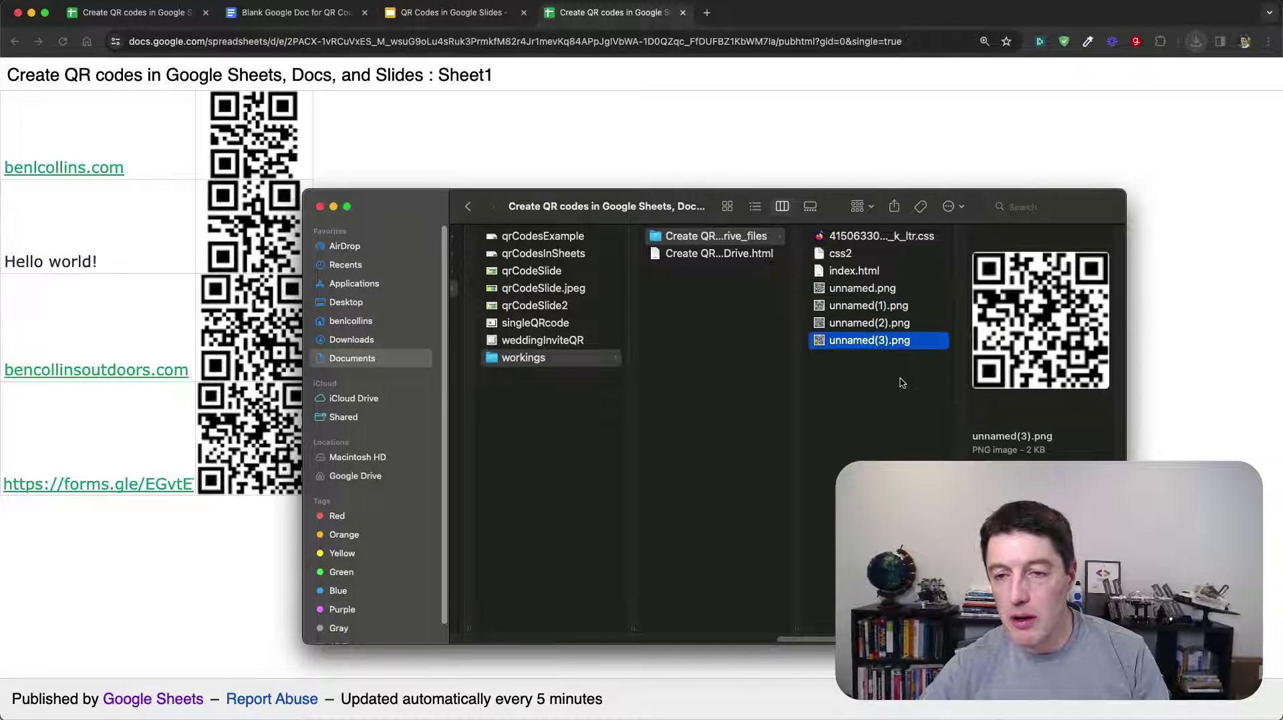
click(858, 309)
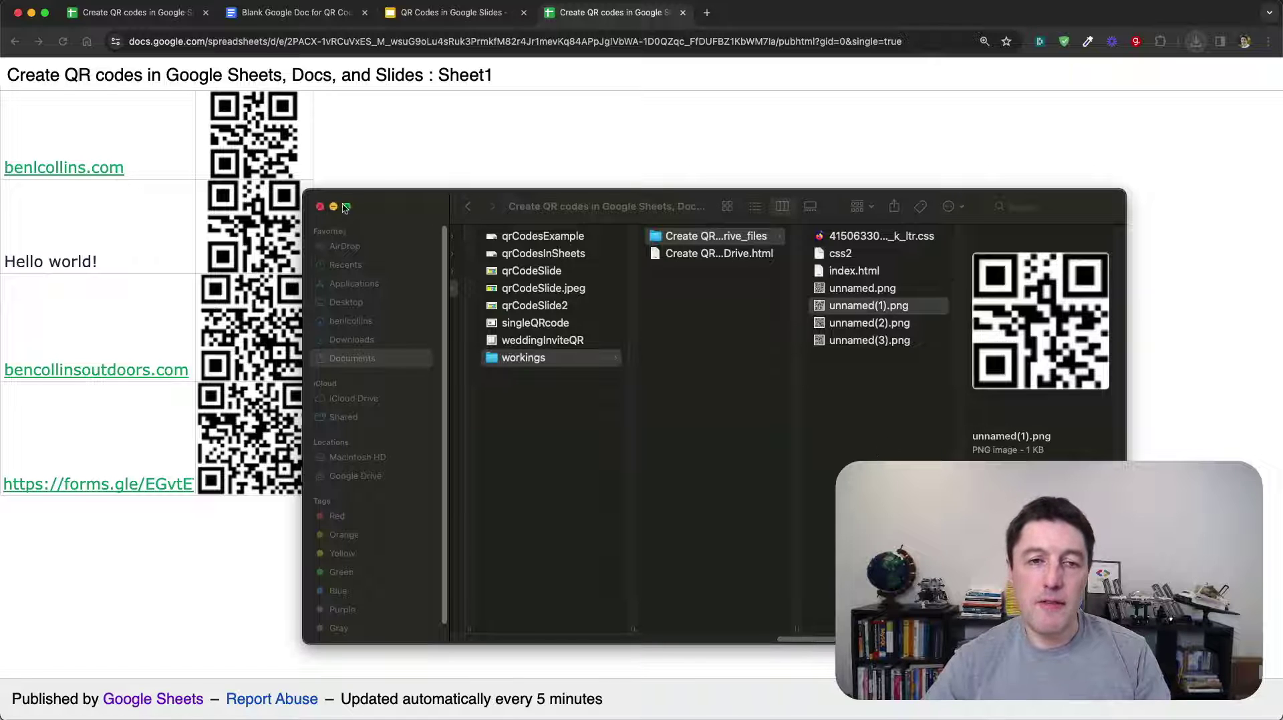
Close the file window and the published Sheet1 page, and switch to the blank Google Doc
click(320, 207)
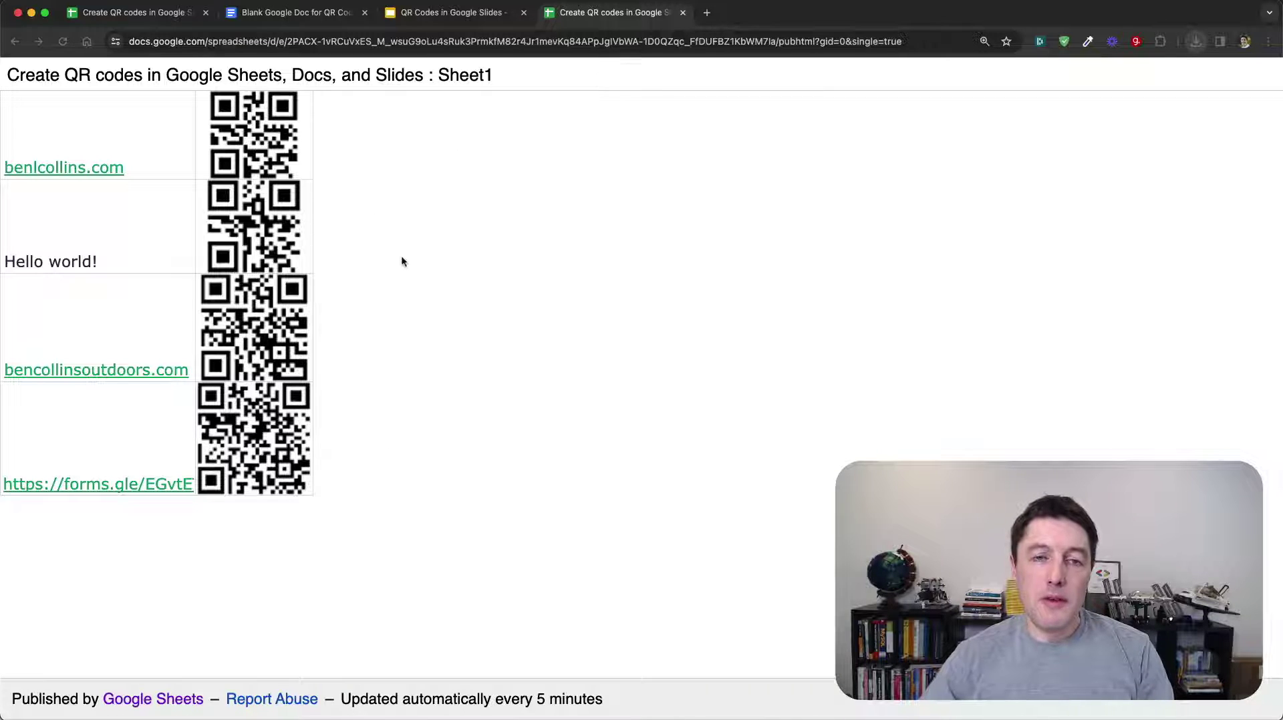
click(682, 12)
click(288, 12)
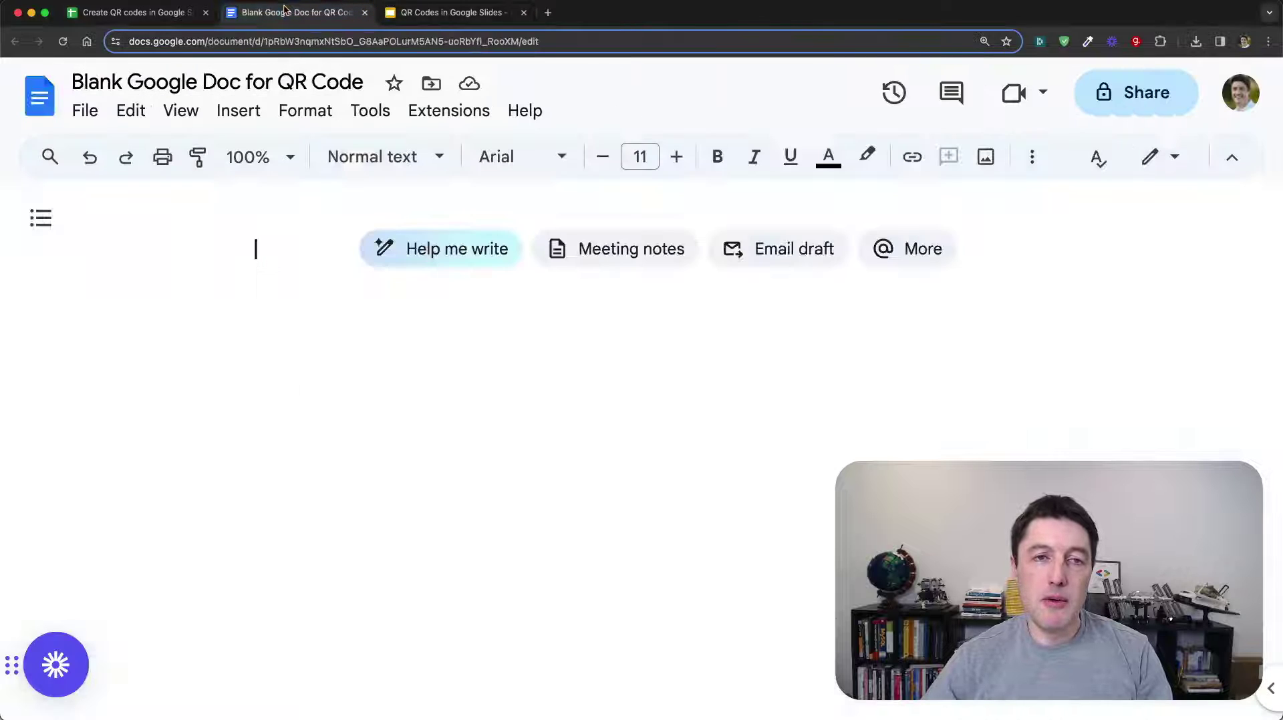
Return to the spreadsheet and stop publishing Sheet1 through its published content settings
click(152, 18)
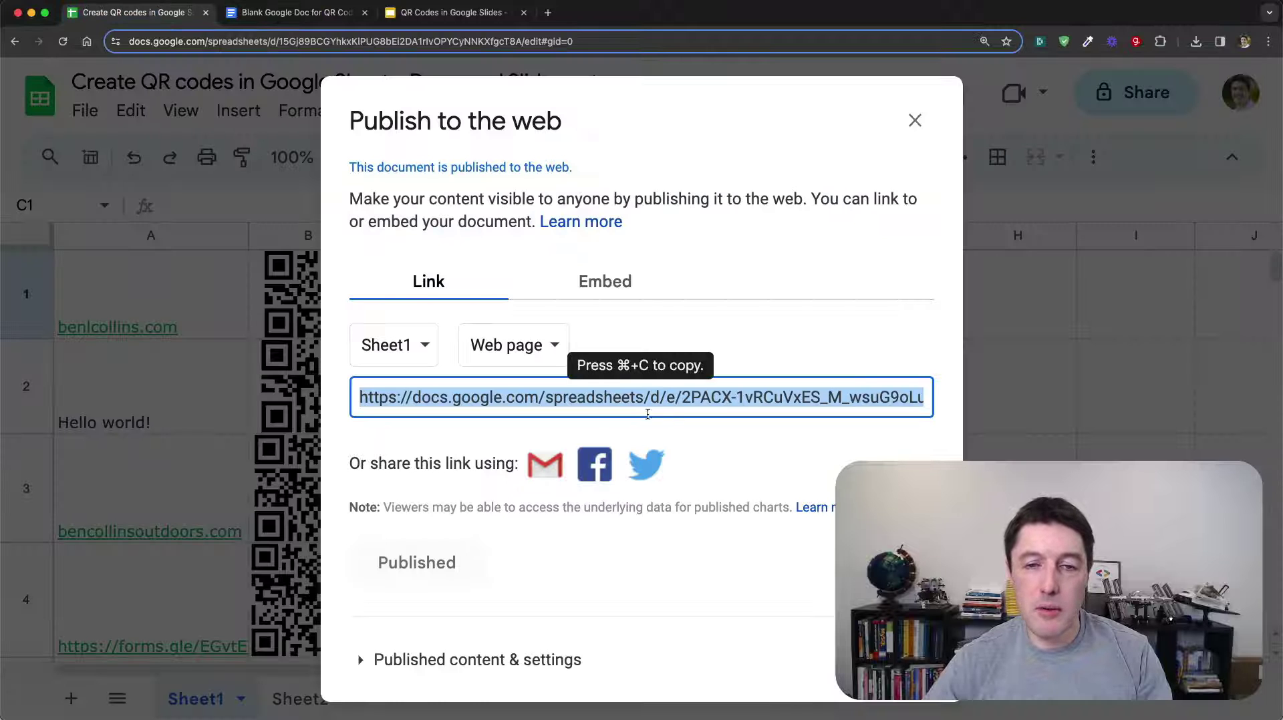
key(super+c)
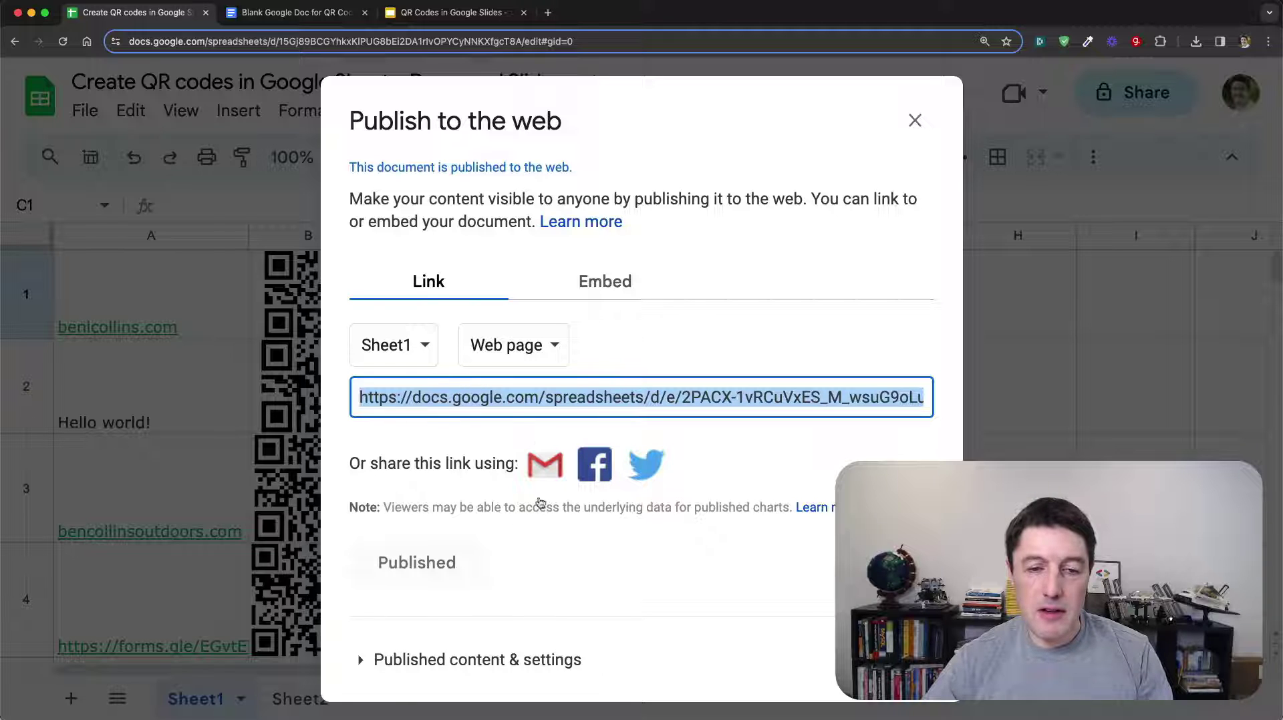
click(378, 658)
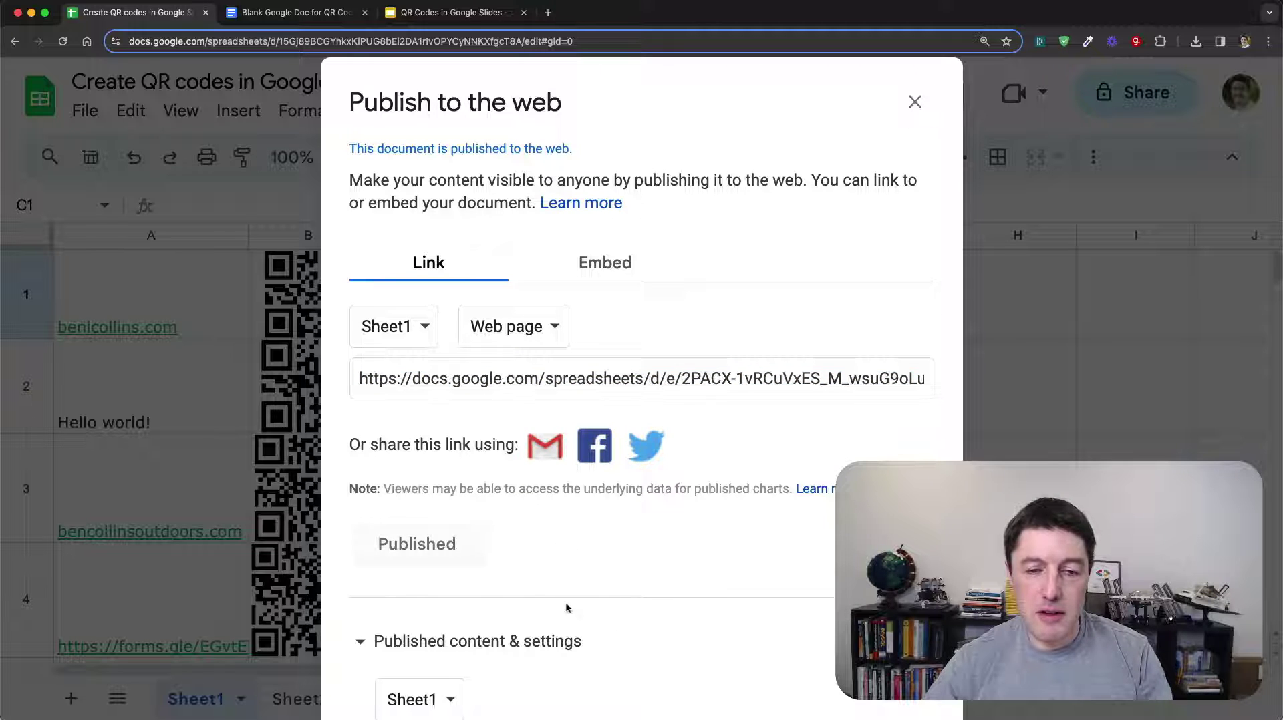
scroll(588, 355, down, 4)
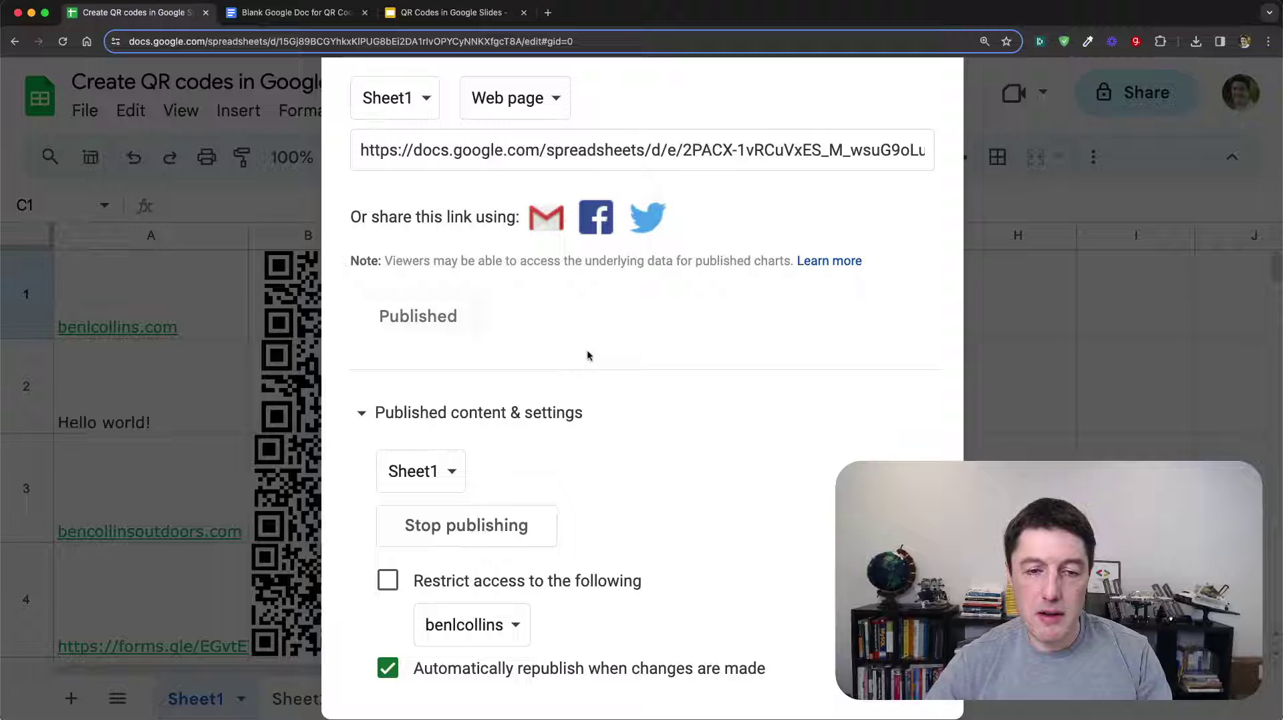
click(447, 533)
click(750, 125)
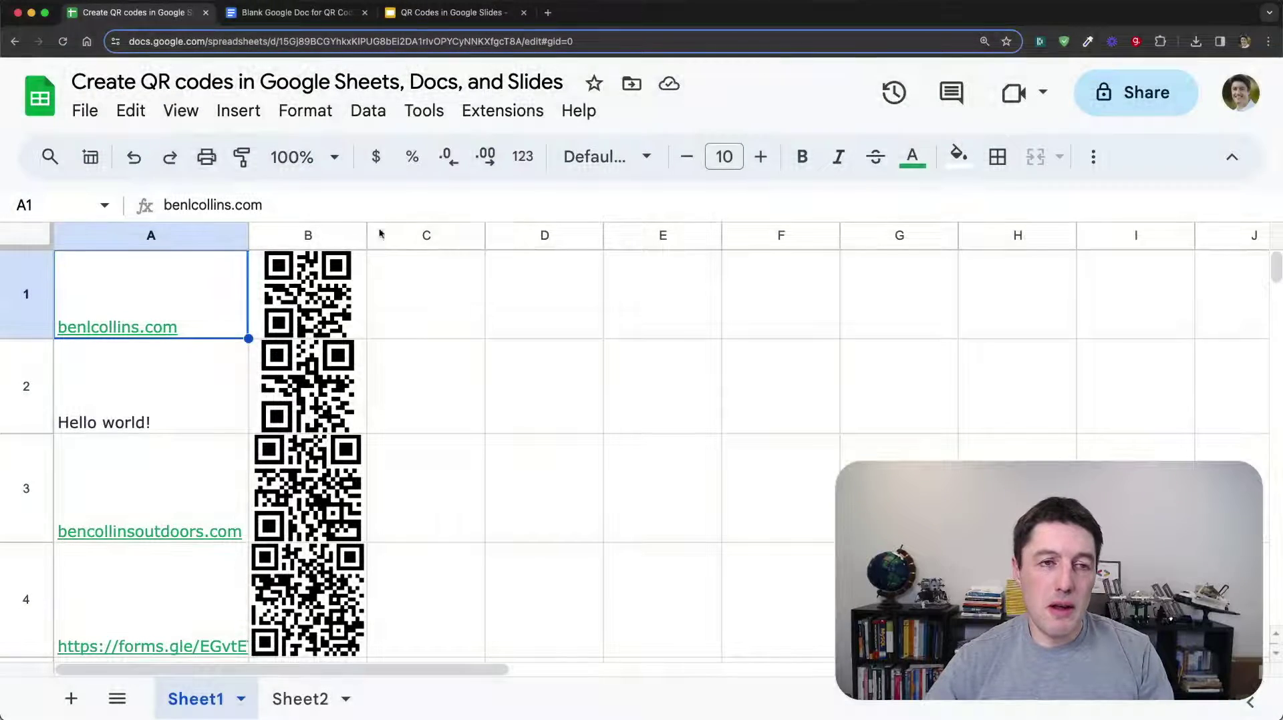
click(85, 110)
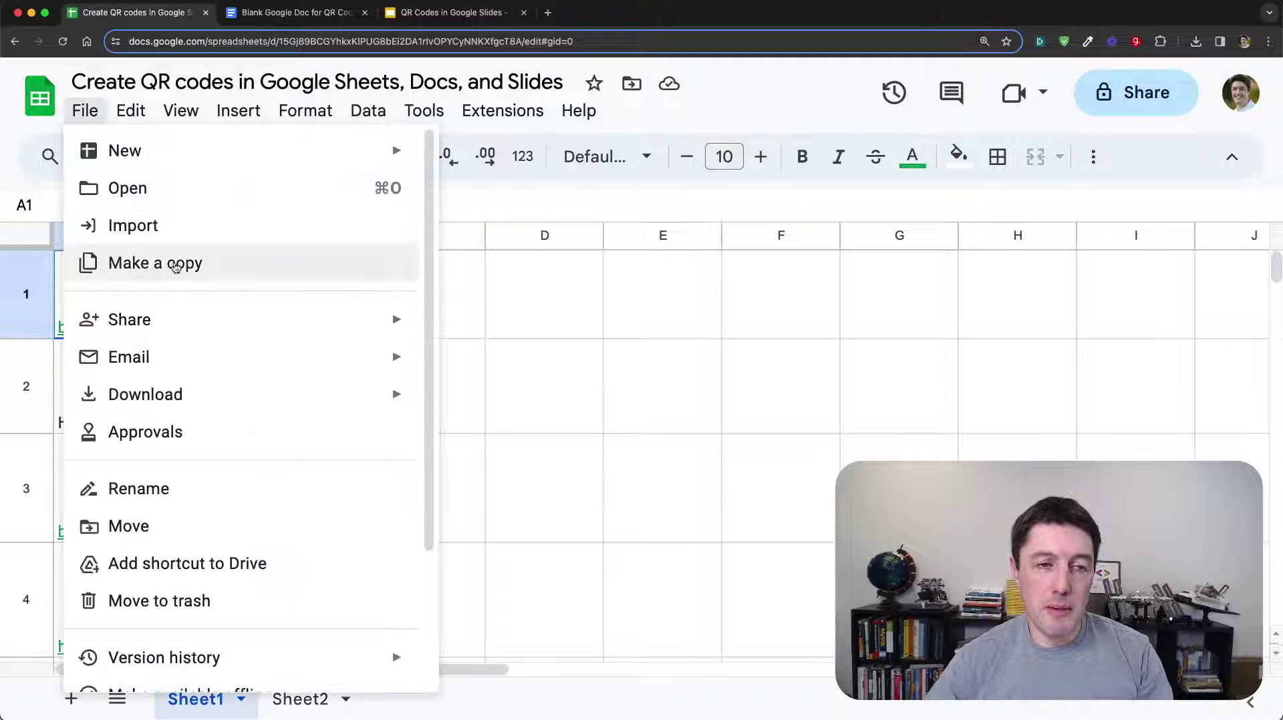
mouse_move(183, 311)
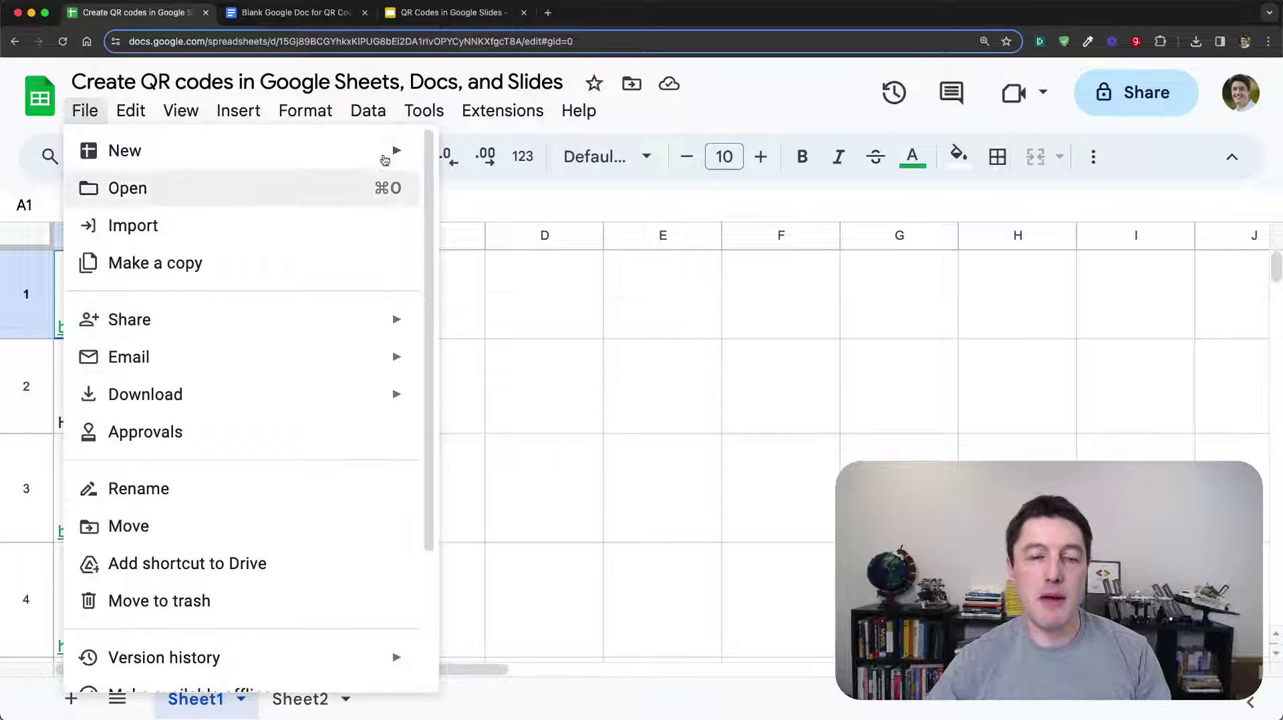
click(534, 386)
click(361, 327)
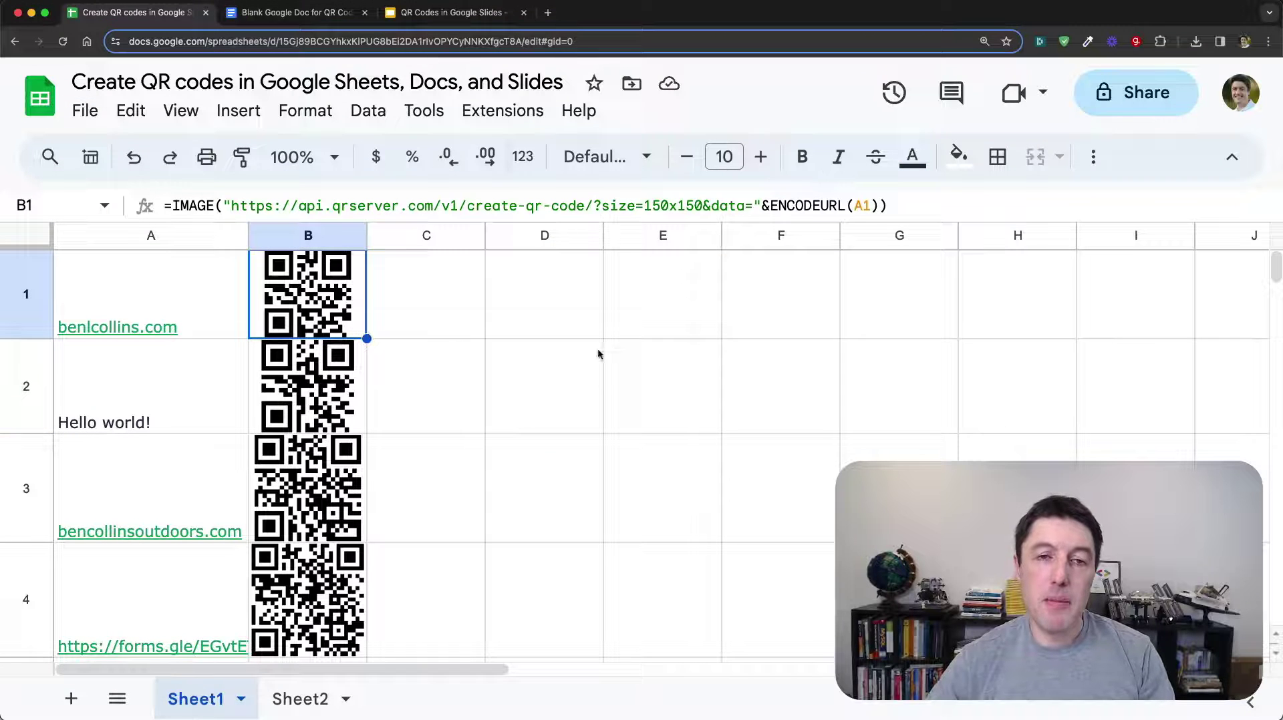
Open the spreadsheet's Apps Script editor and rename the untitled project as Transfer QR Codes
click(499, 112)
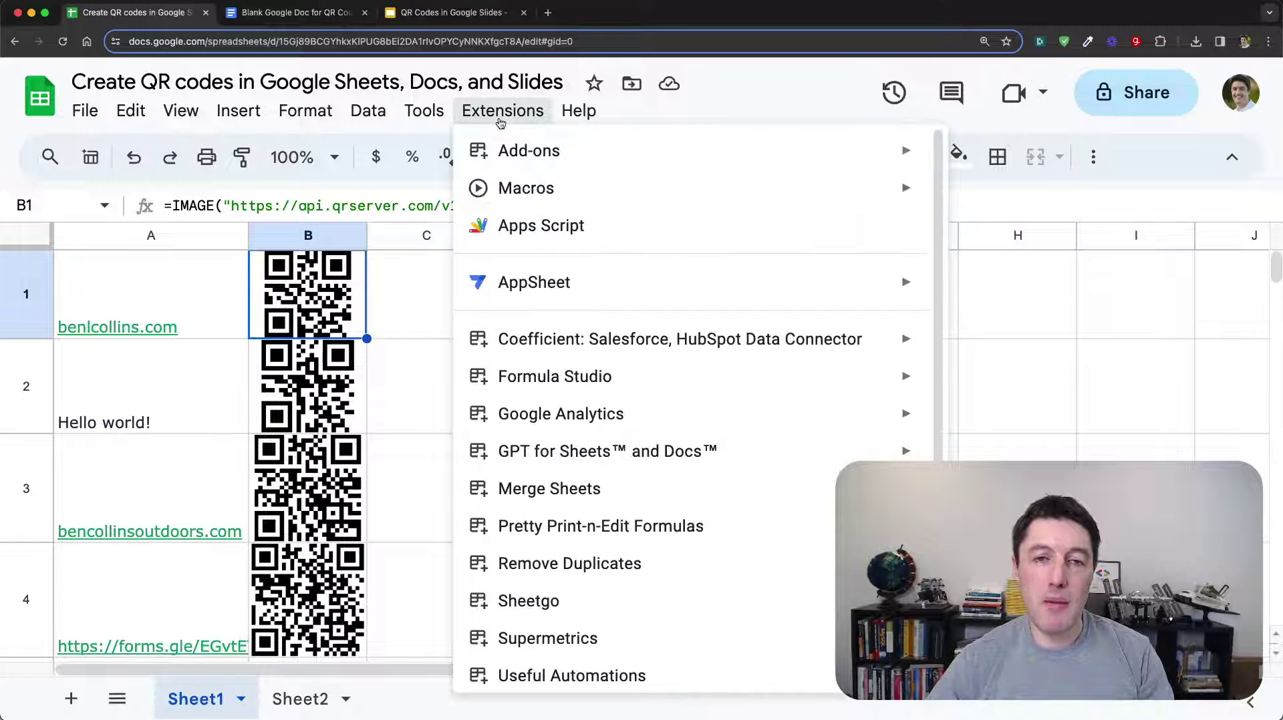
click(606, 230)
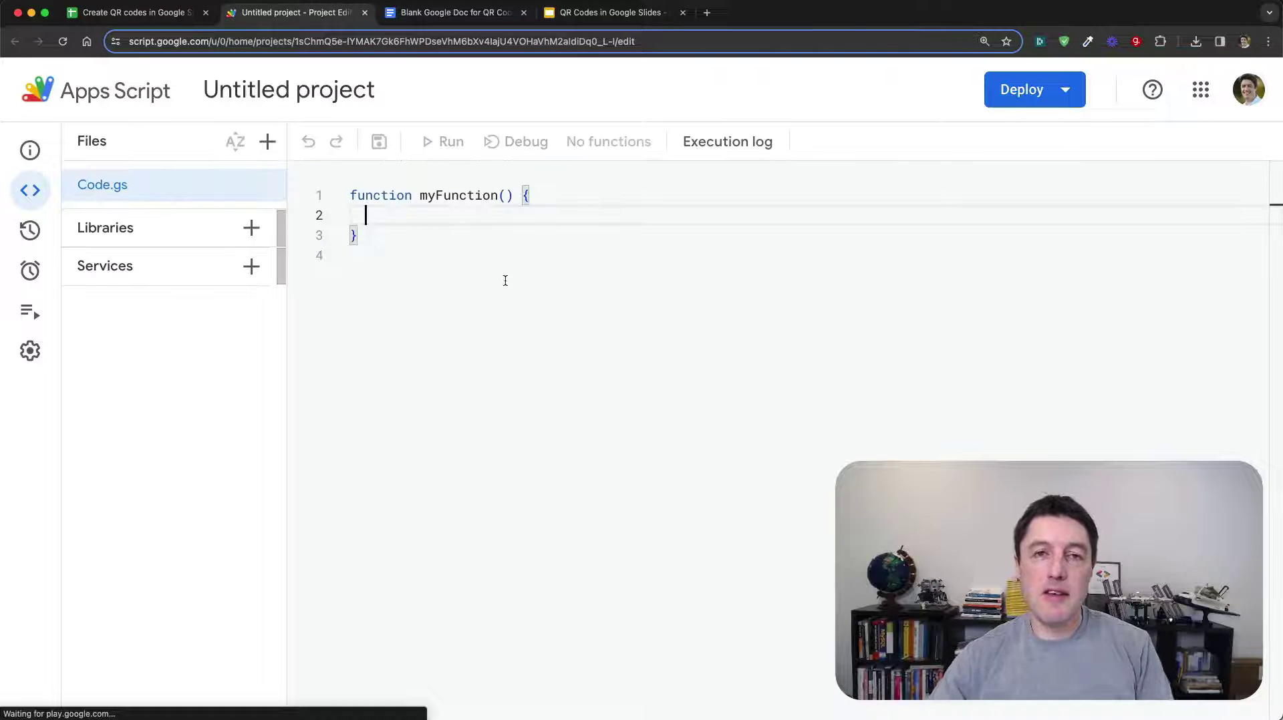
key(super+equal)
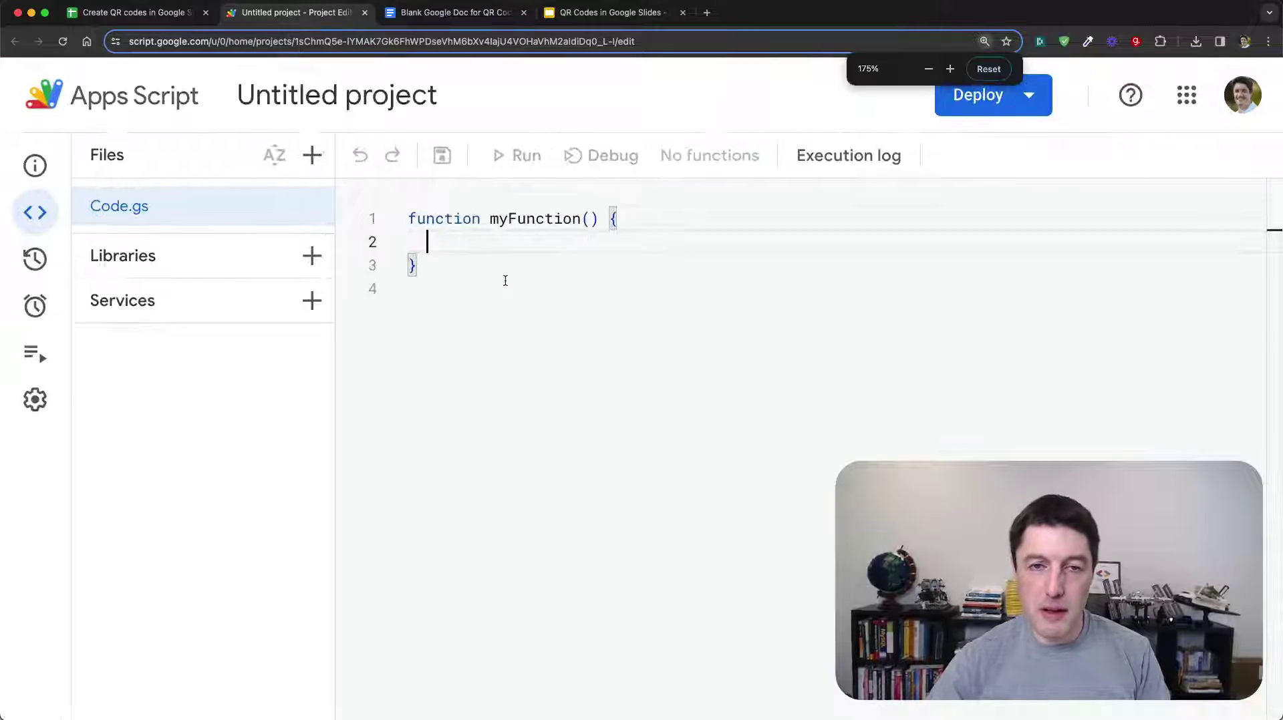
click(425, 99)
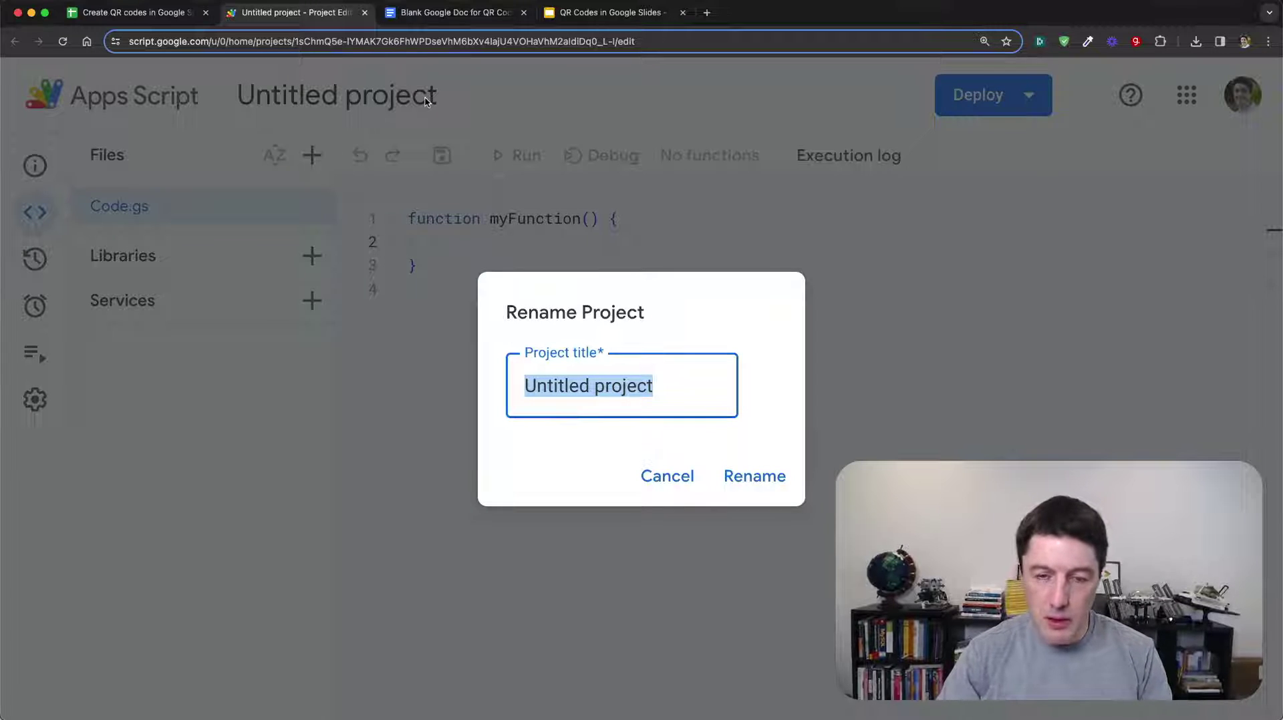
text(Trans)
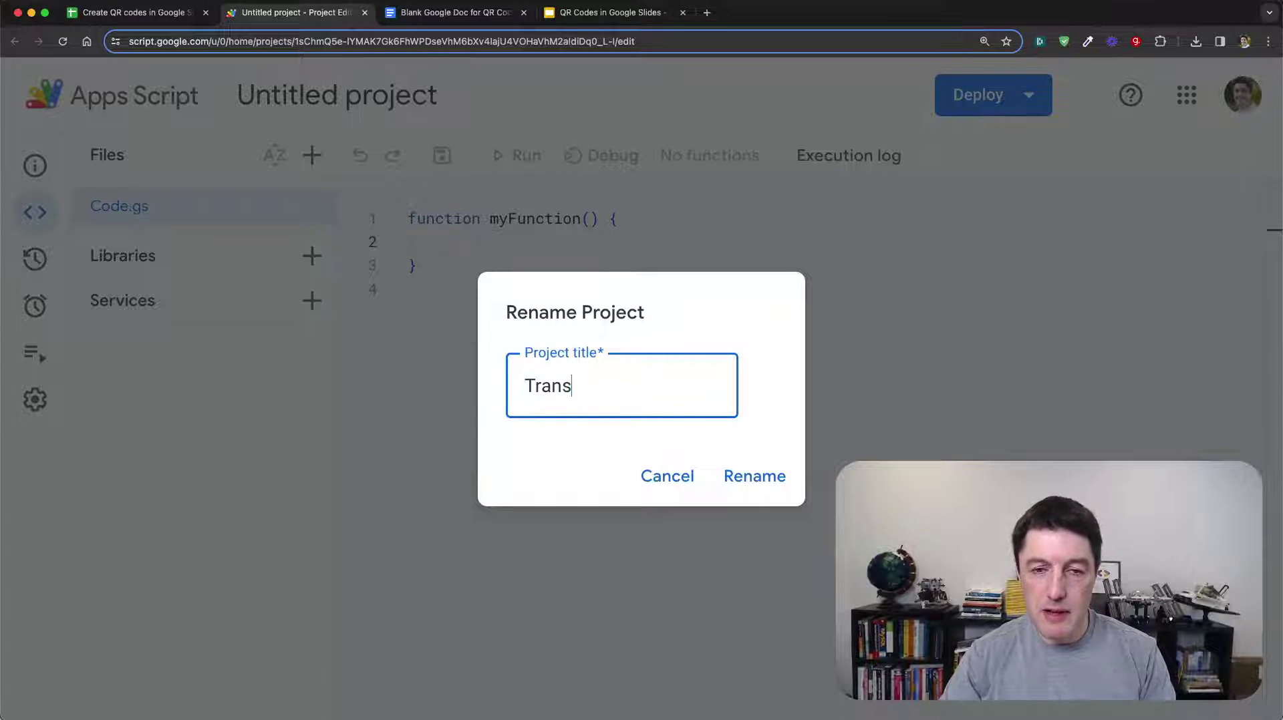
text(fer QR C)
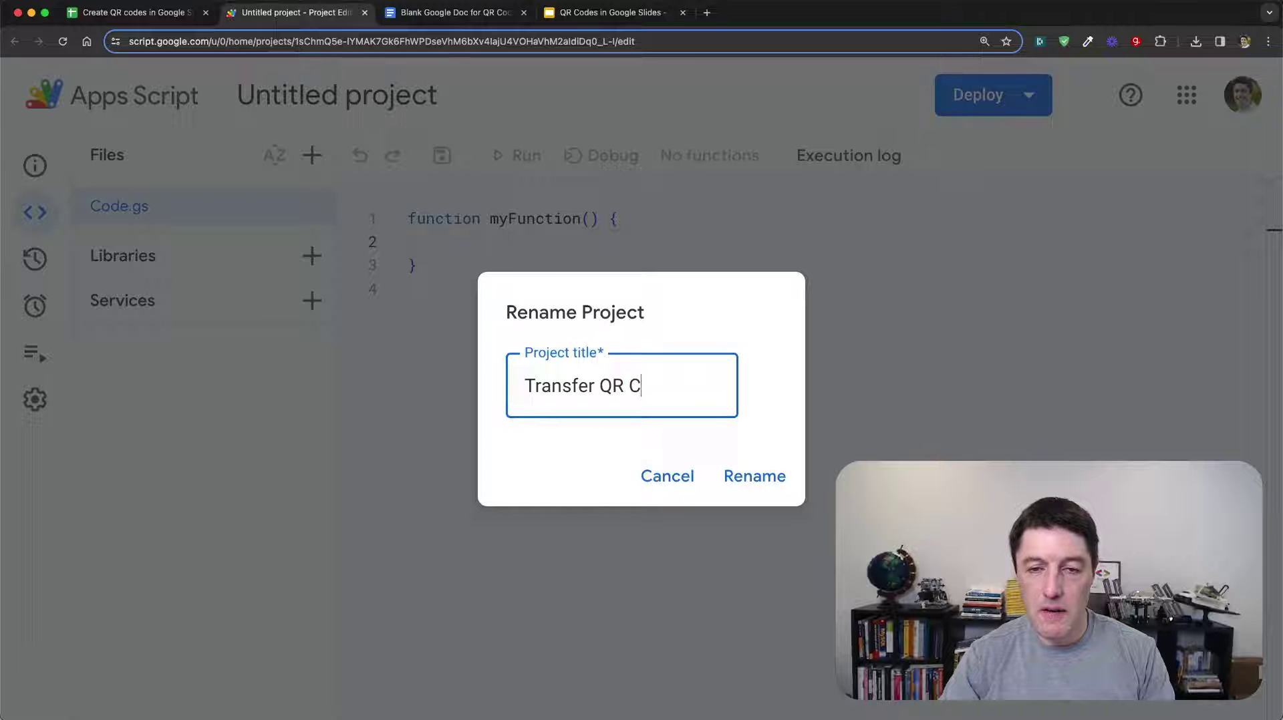
text(odes)
key(Return)
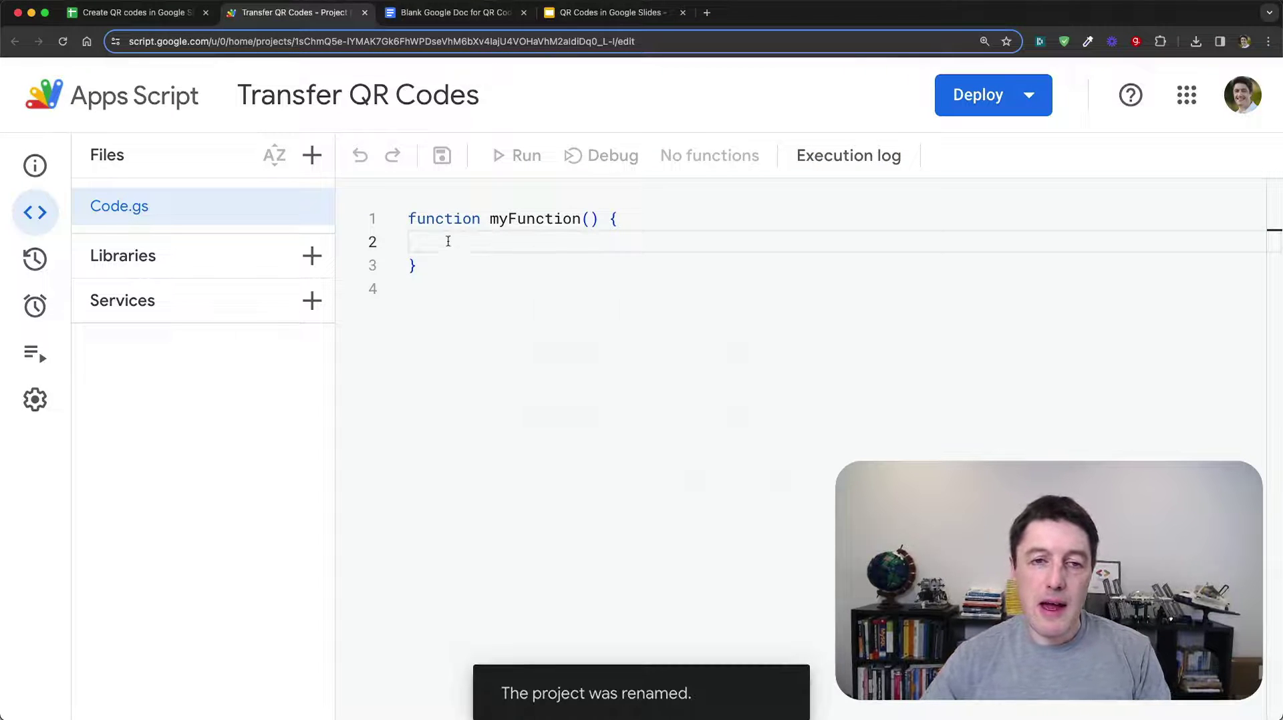
Replace the default function in Code.gs with a createQRCode function that logs the active cell's value, and save the script
drag(428, 266, 394, 215)
key(BackSpace)
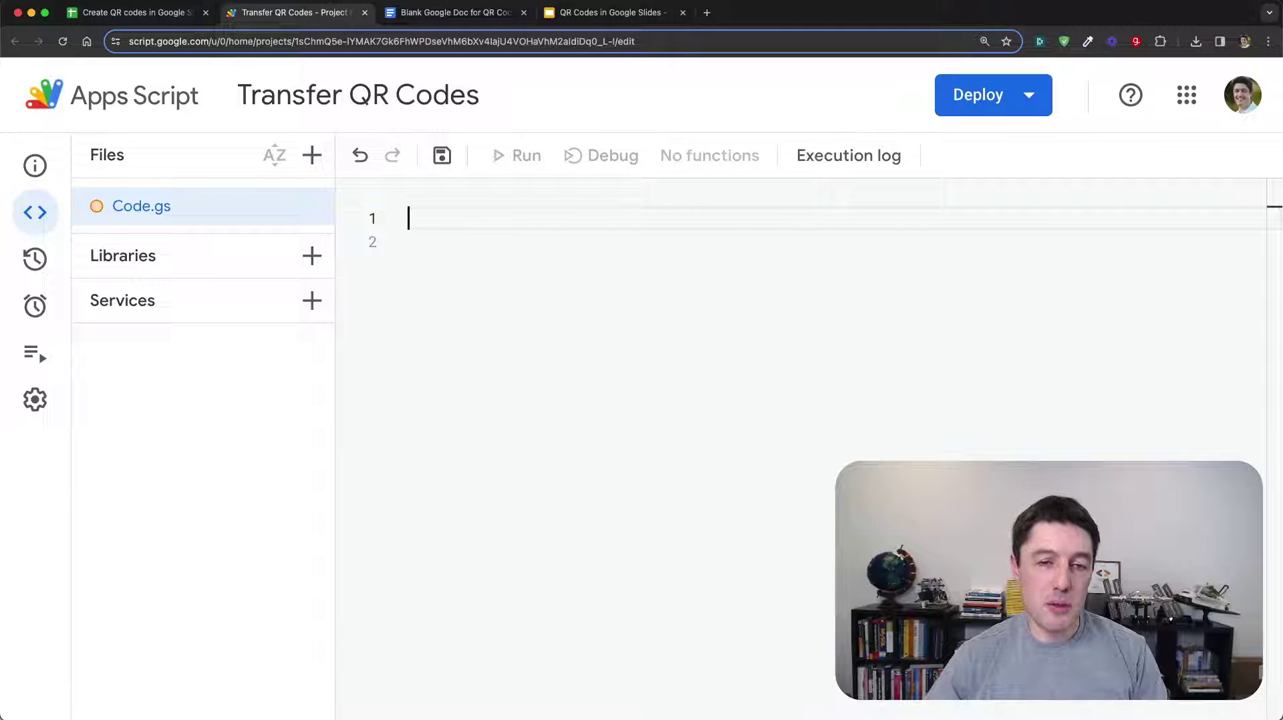
click(374, 229)
key(super+v)
key(Return)
key(Return)
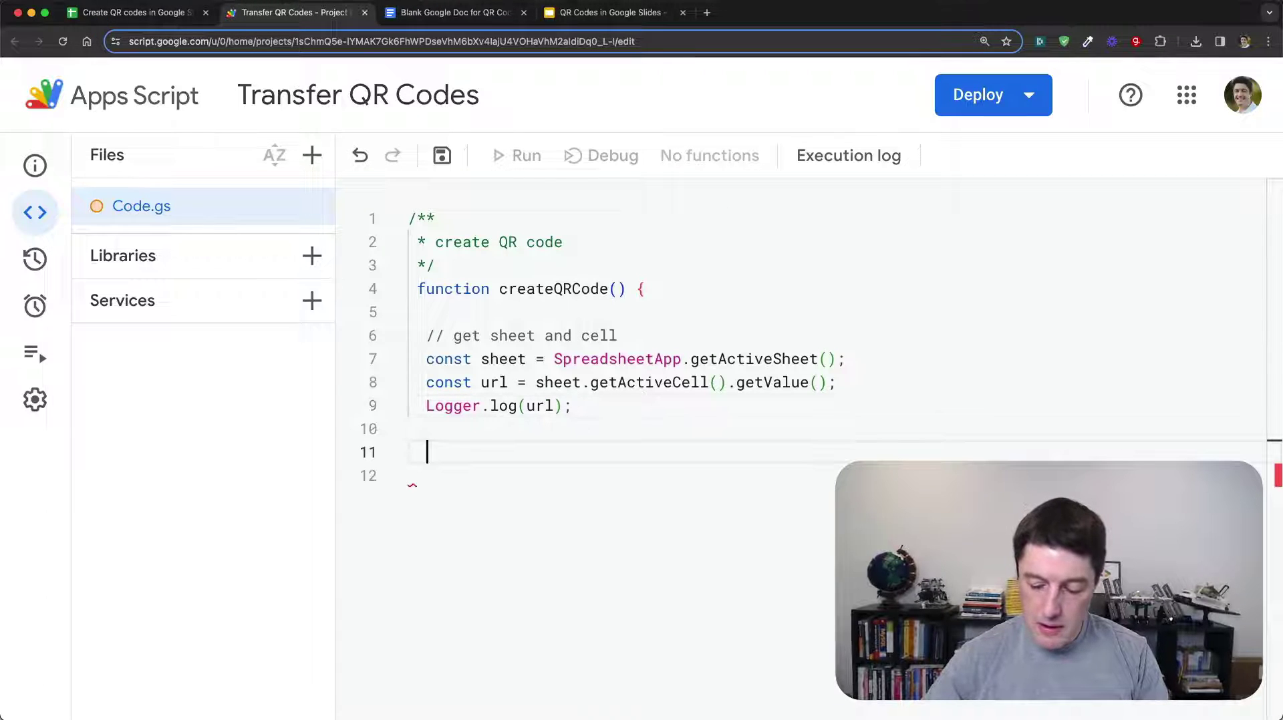
text(})
click(442, 155)
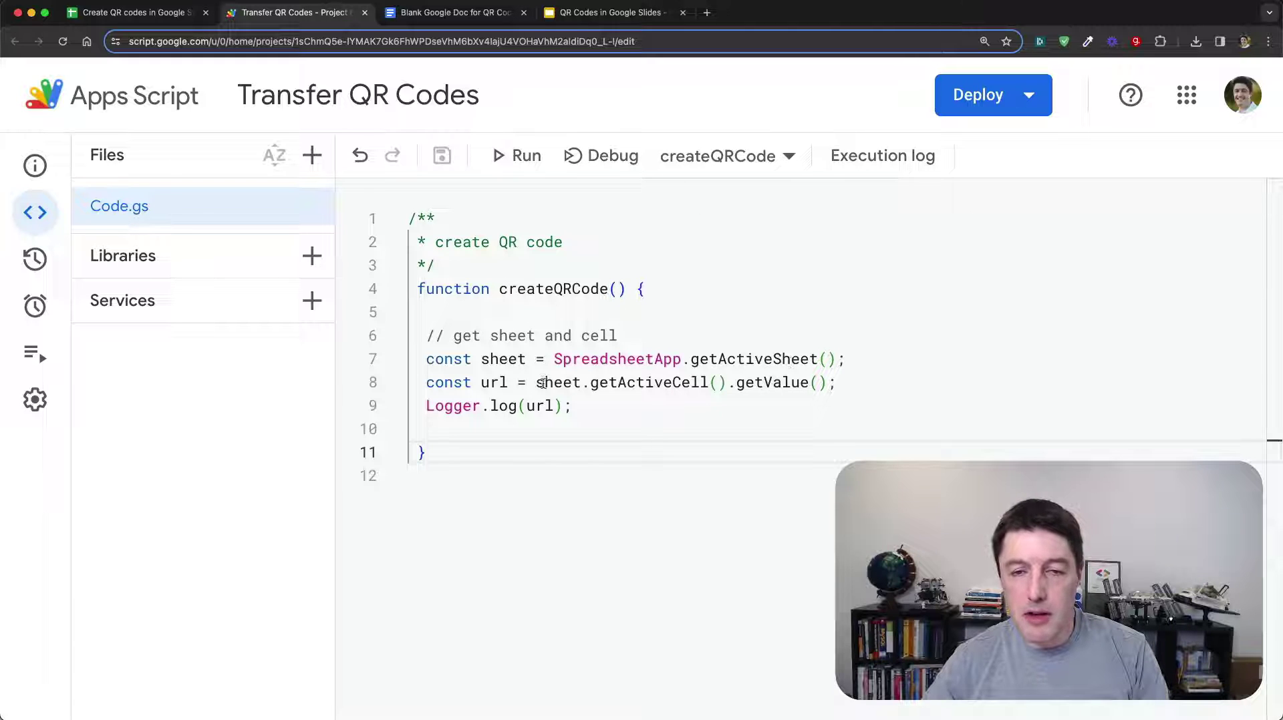
Review the code that gets the active sheet, reads the active cell's value and logs the url
drag(543, 383, 815, 360)
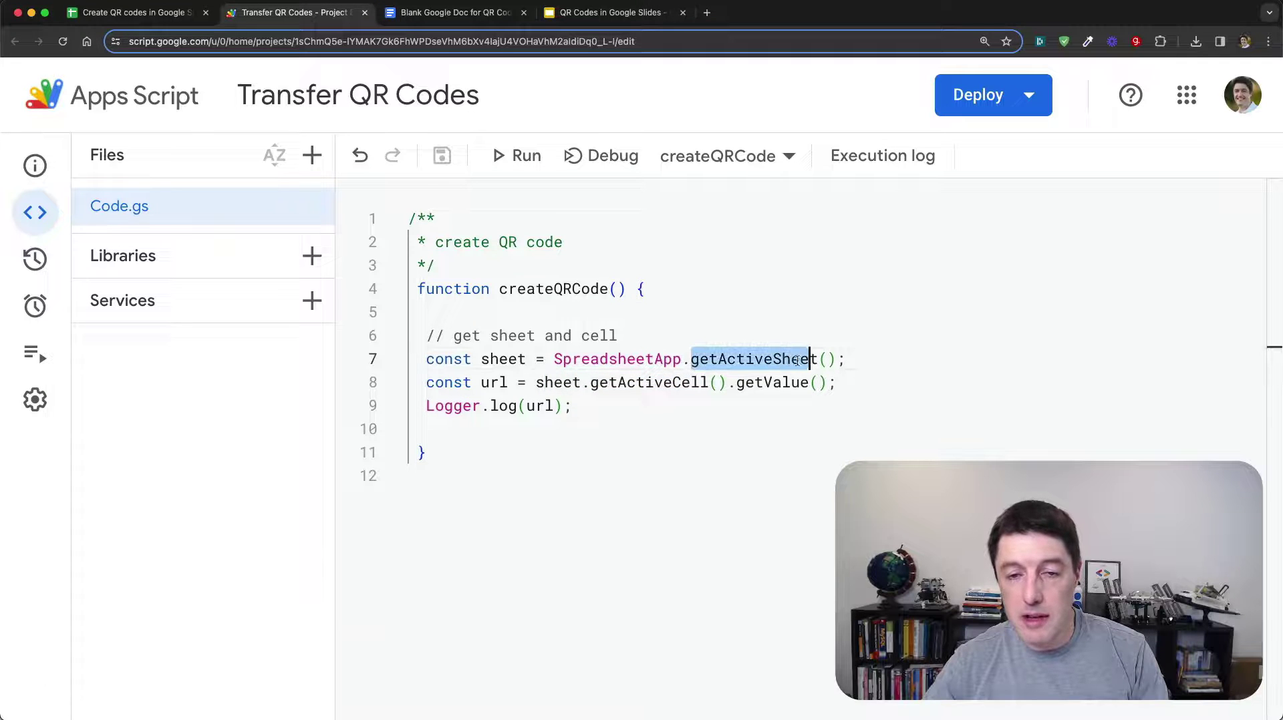
double_click(601, 383)
drag(728, 383, 819, 384)
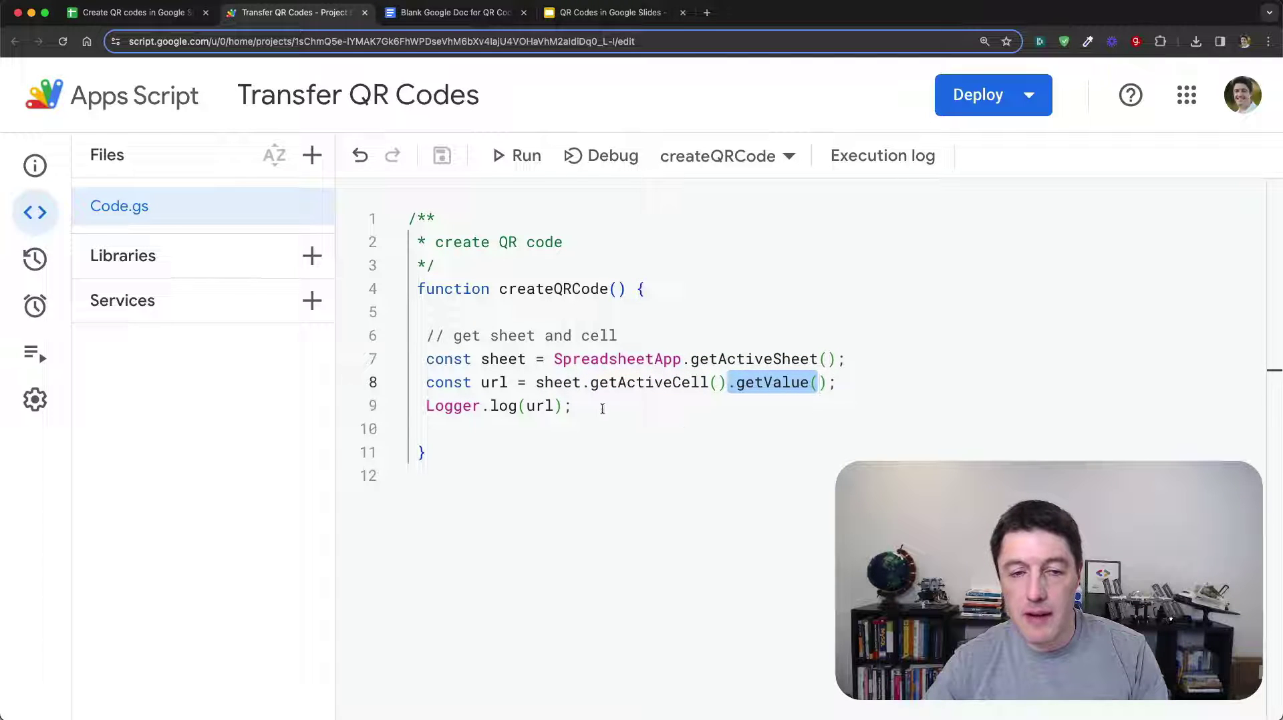
drag(573, 406, 417, 405)
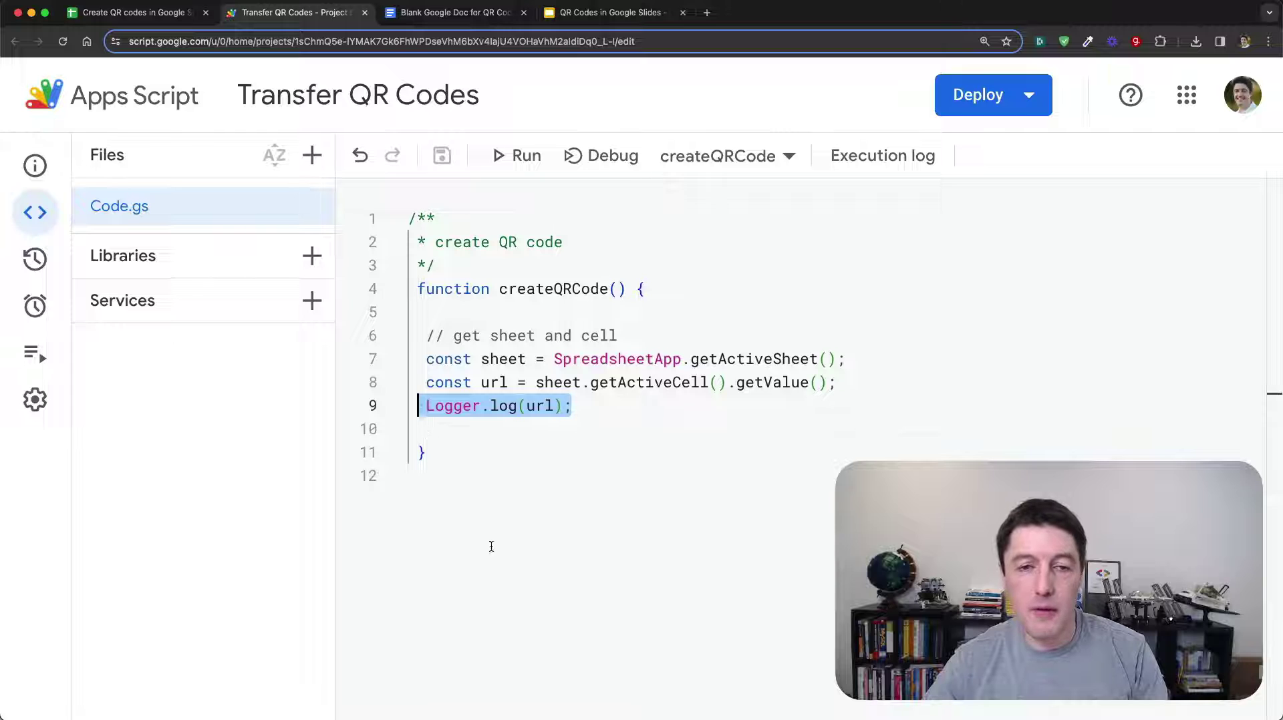
Switch to the spreadsheet and examine the URL inside the IMAGE formula in cell B1 of Sheet1, leaving it unedited
click(213, 20)
key(Left)
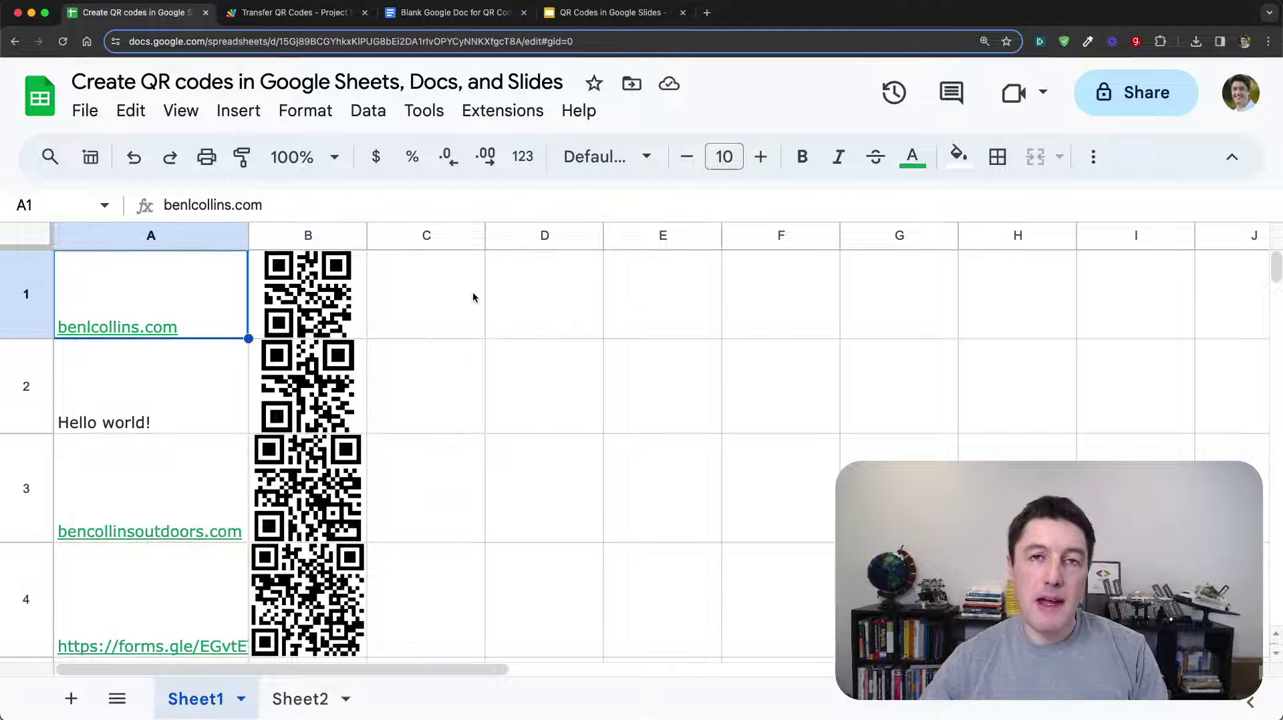
click(324, 281)
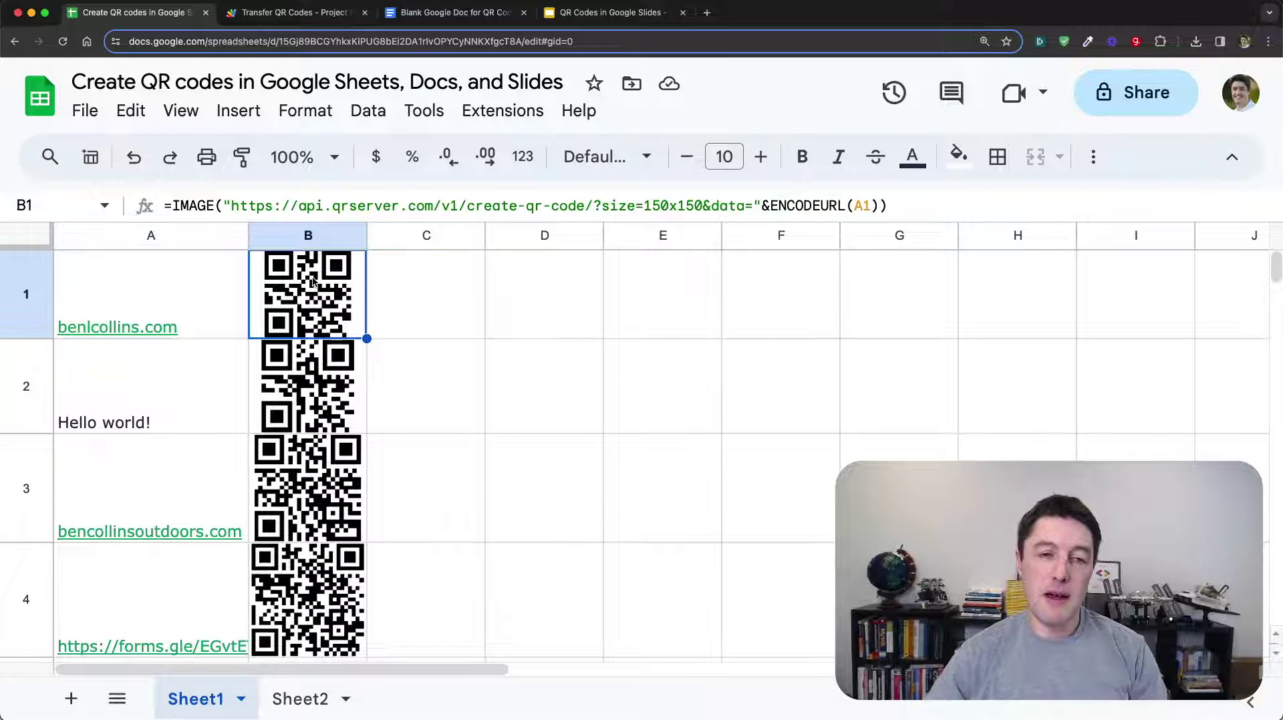
drag(231, 205, 875, 205)
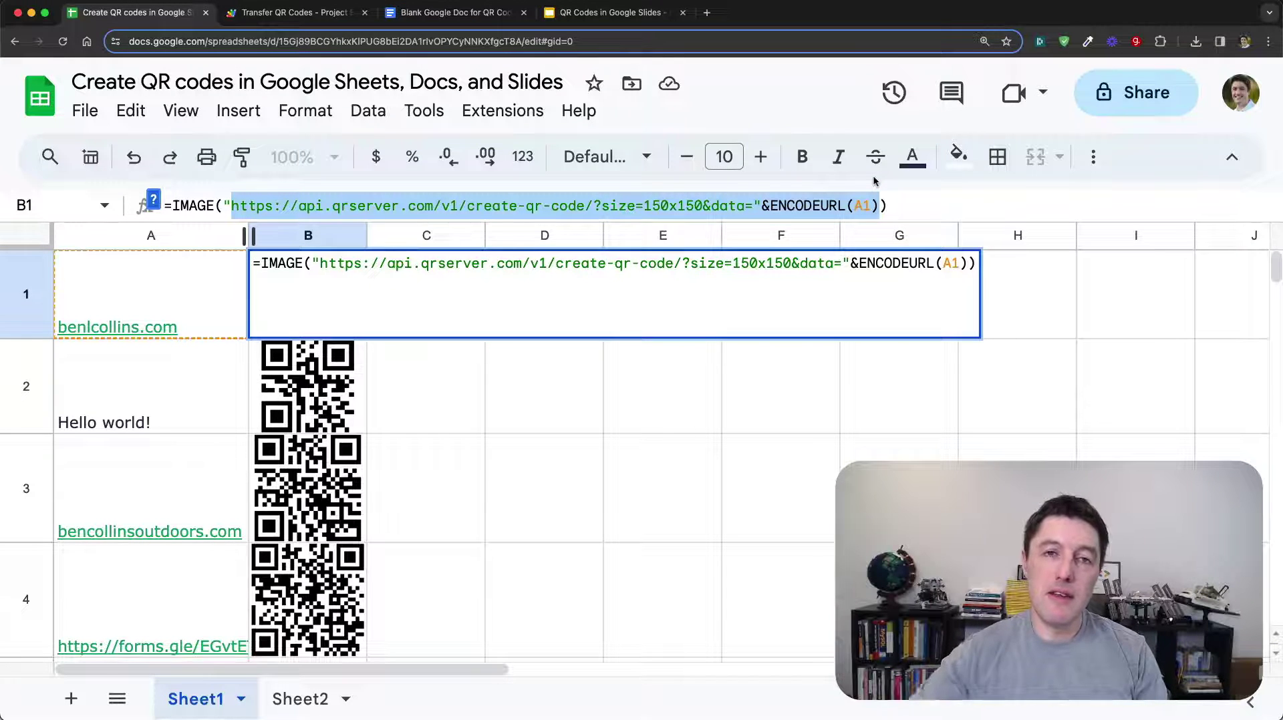
key(Escape)
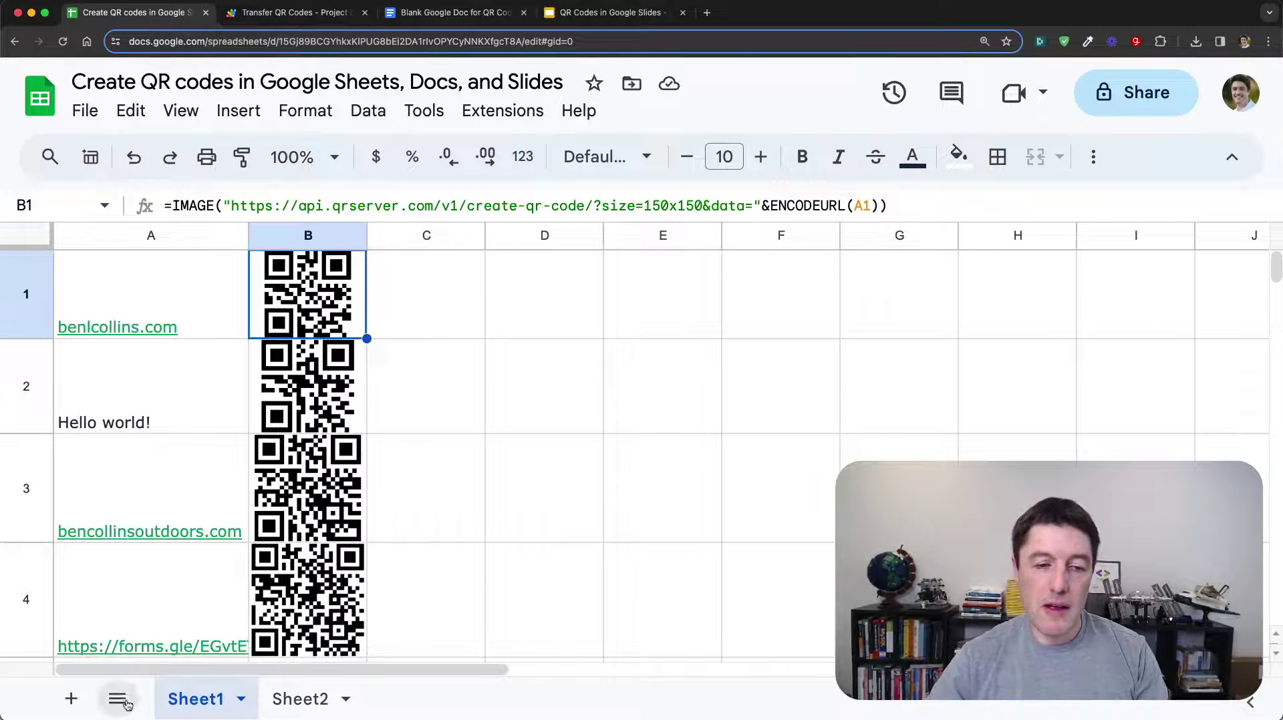
Add a new sheet, enter benlcollins.com in cell A1, and widen column A to fit the text
click(70, 699)
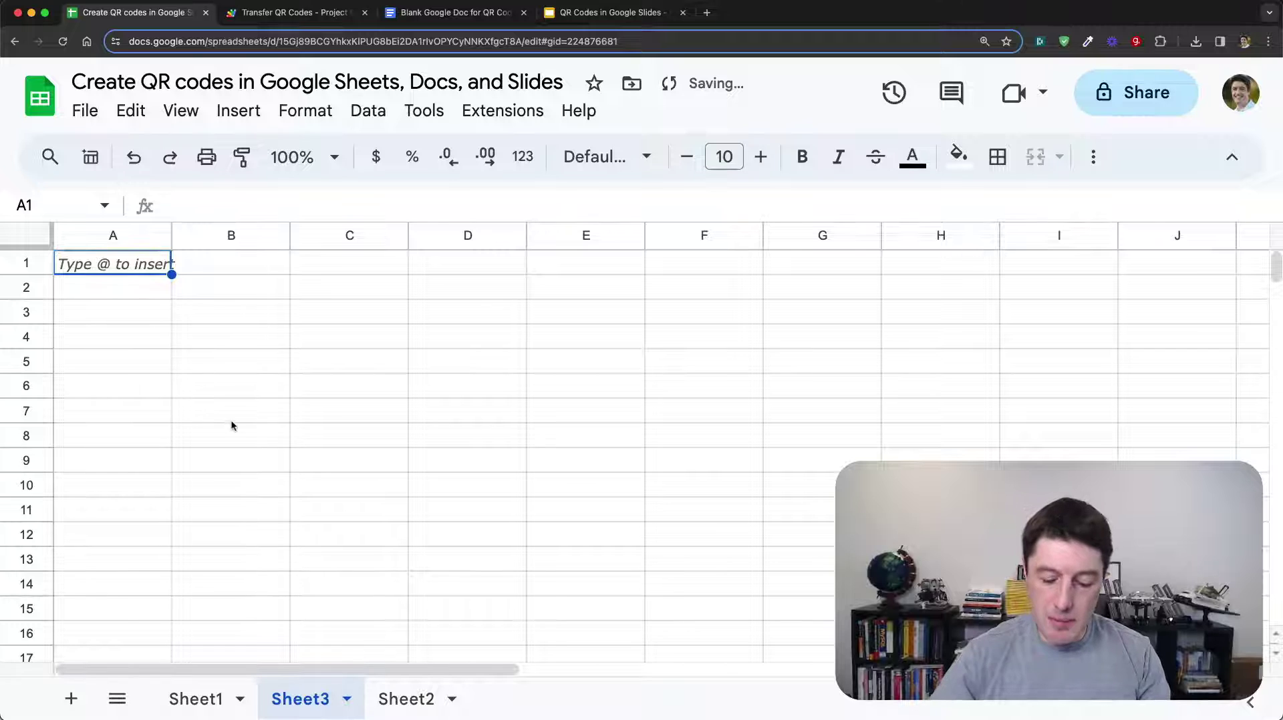
text(benlcollins)
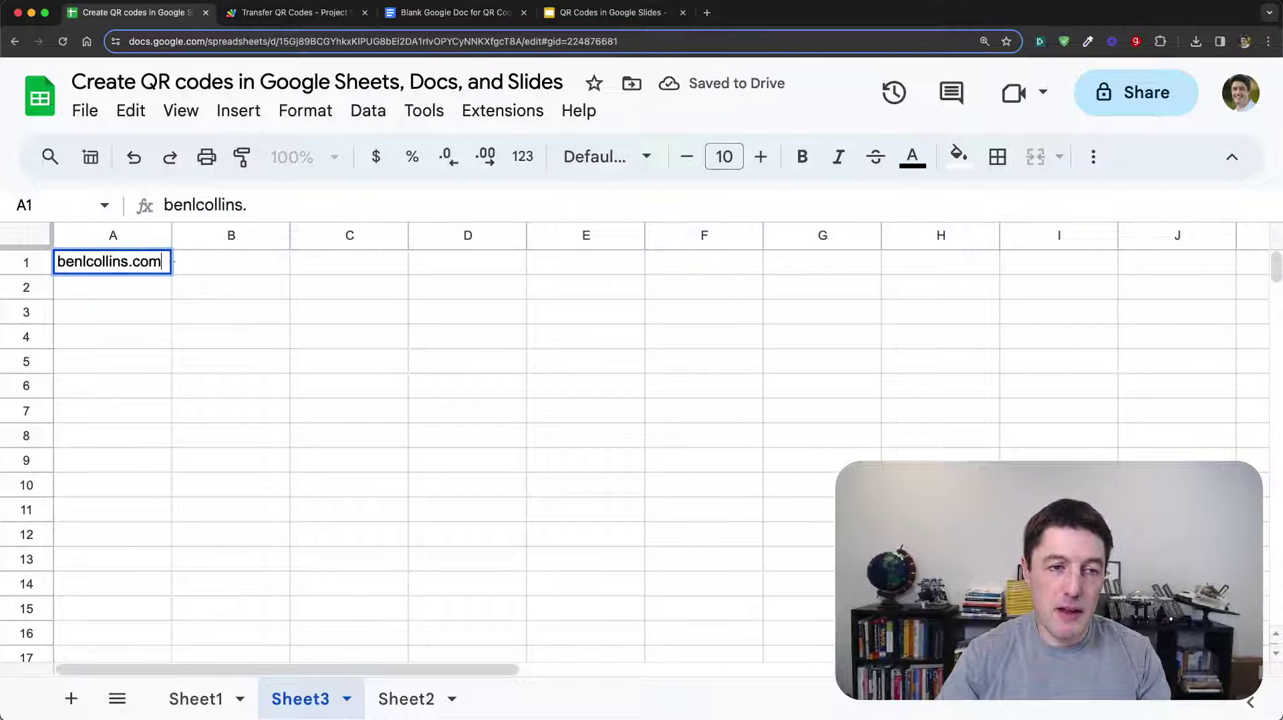
text(.com)
key(Return)
click(139, 269)
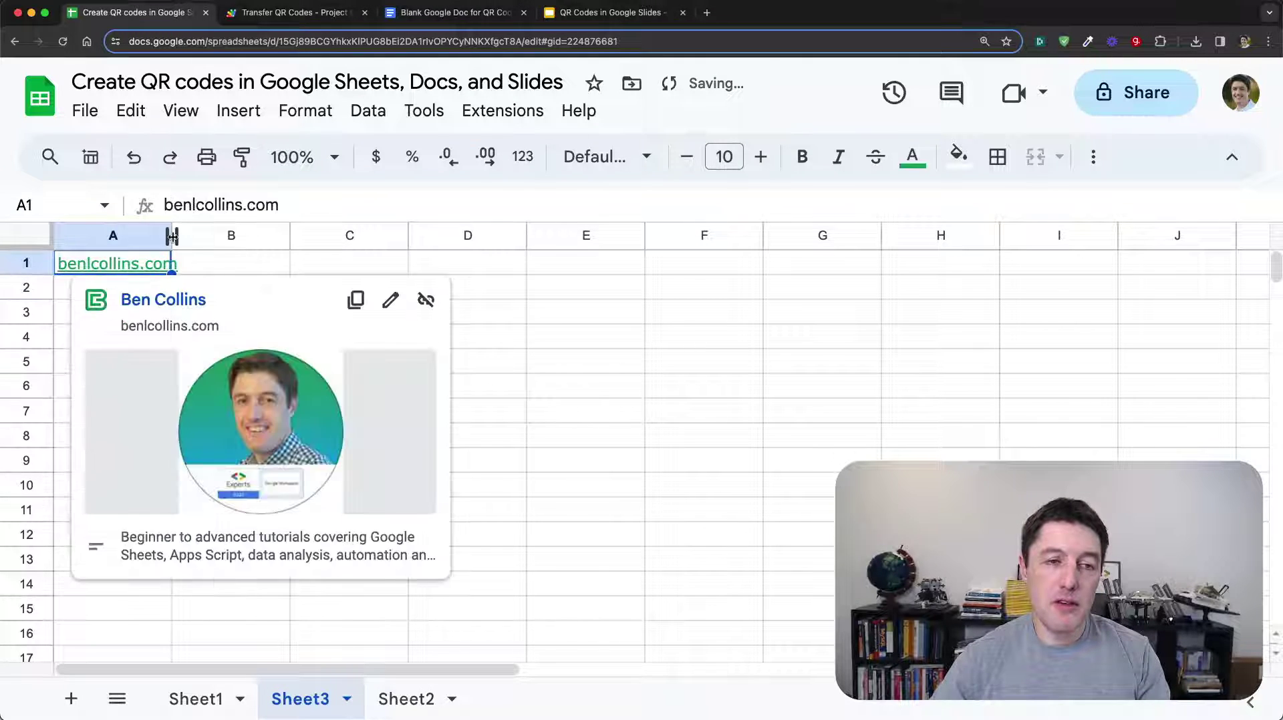
click(266, 263)
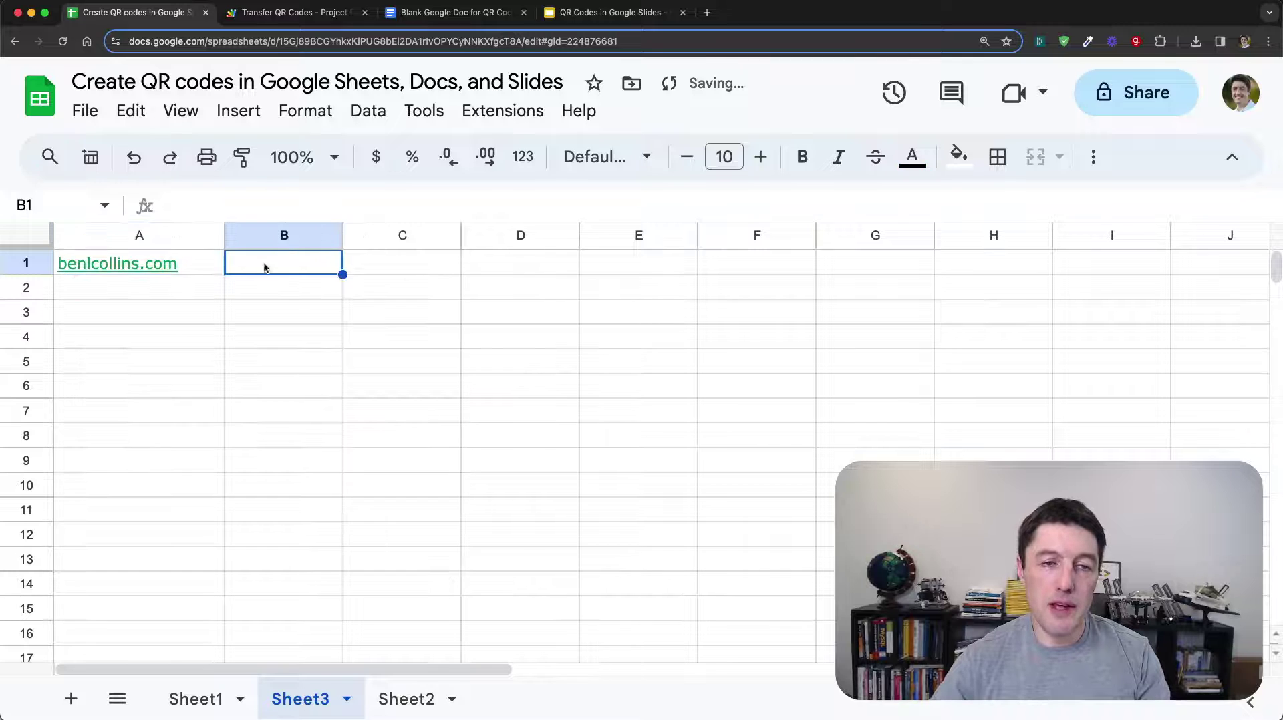
Make cell A1 of the new sheet the active cell, glancing at Sheet1 and returning to the new sheet
key(Left)
click(699, 553)
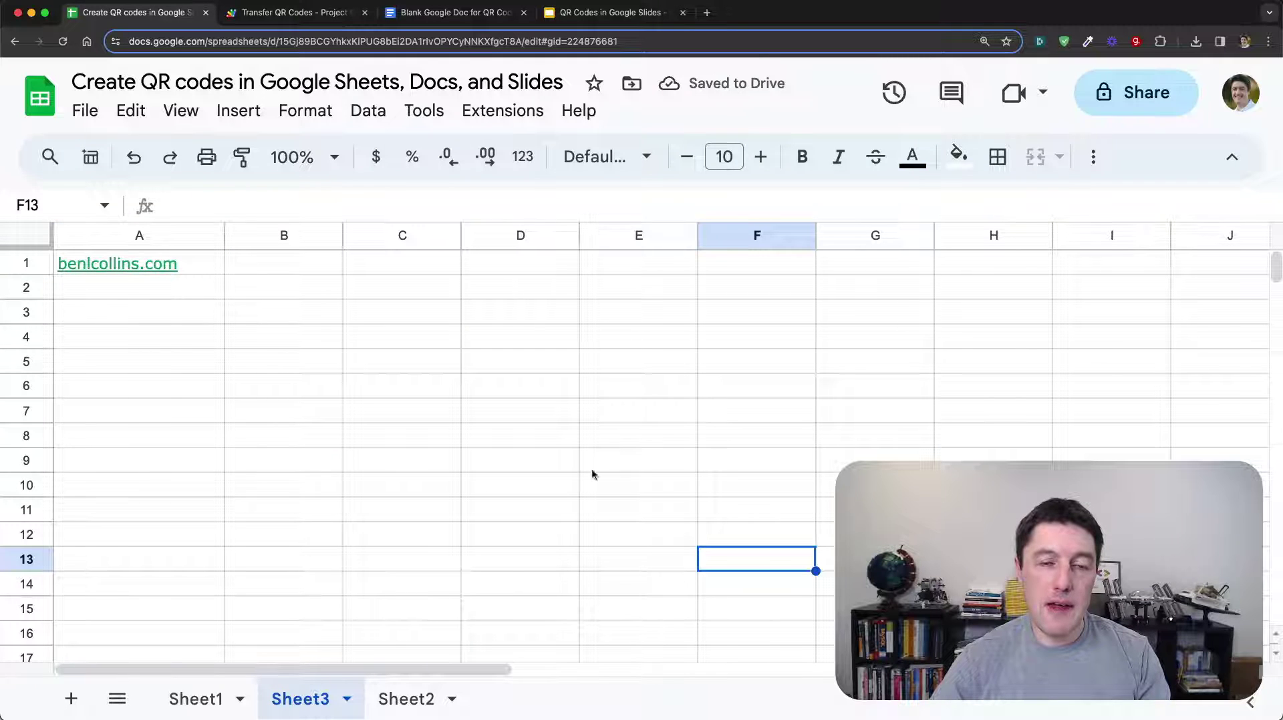
click(208, 270)
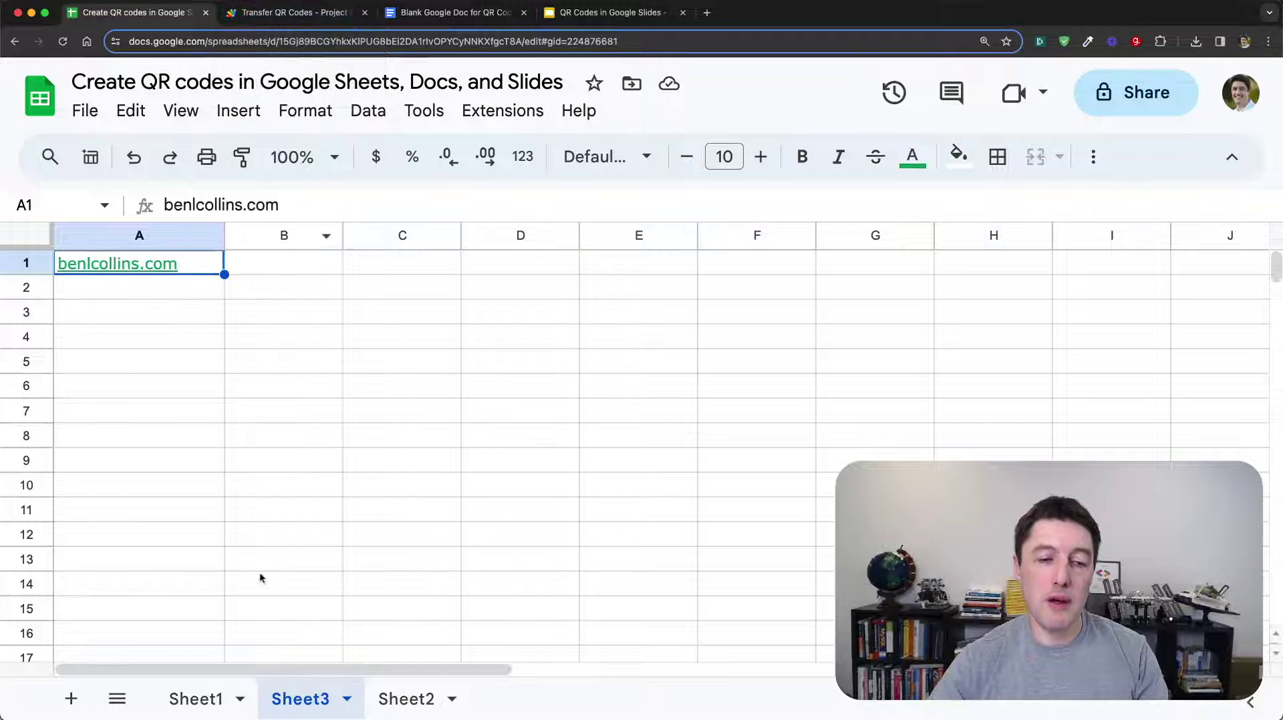
click(225, 700)
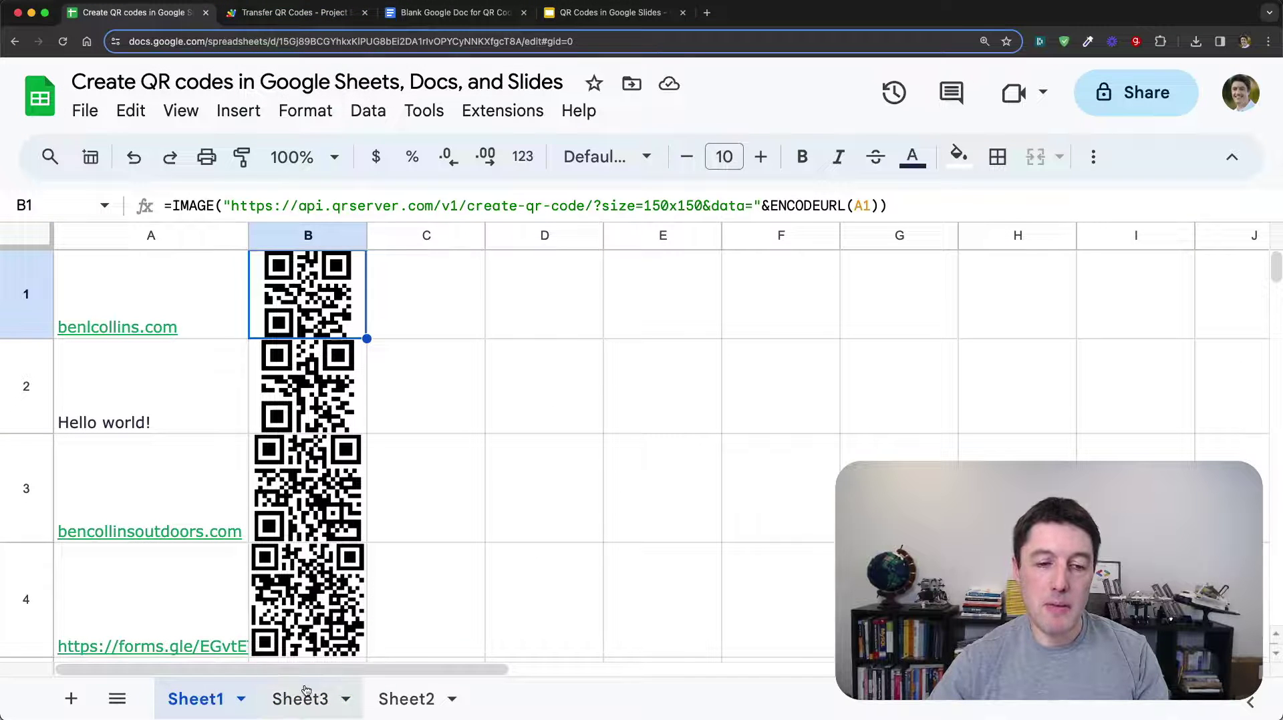
click(301, 698)
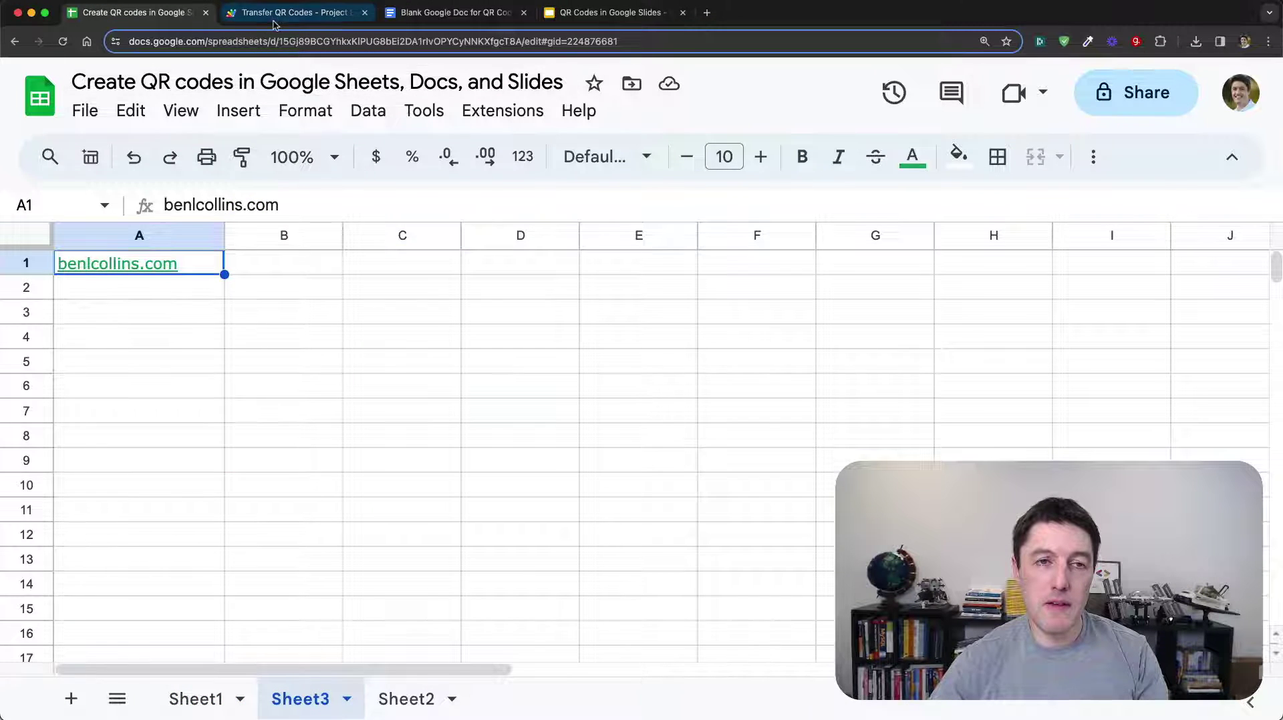
Run createQRCode in the Apps Script project, authorizing it with the Google account, and check the logged value before closing the log
click(294, 12)
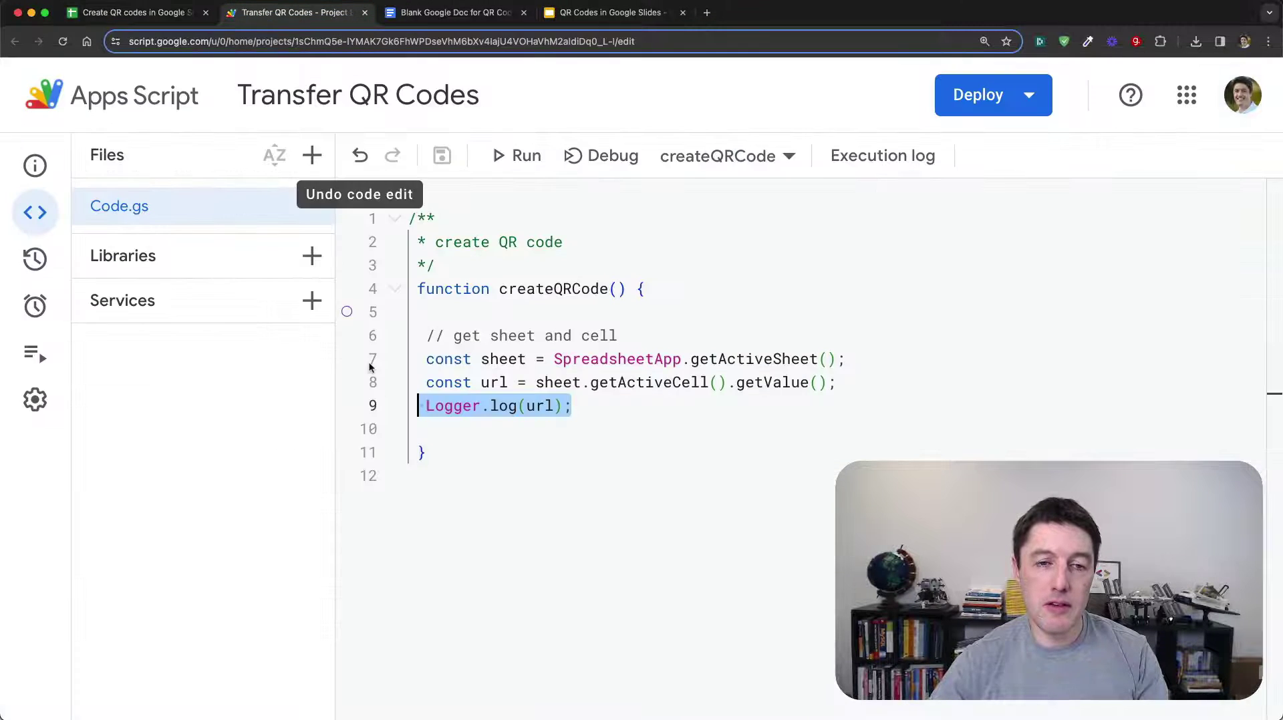
click(523, 156)
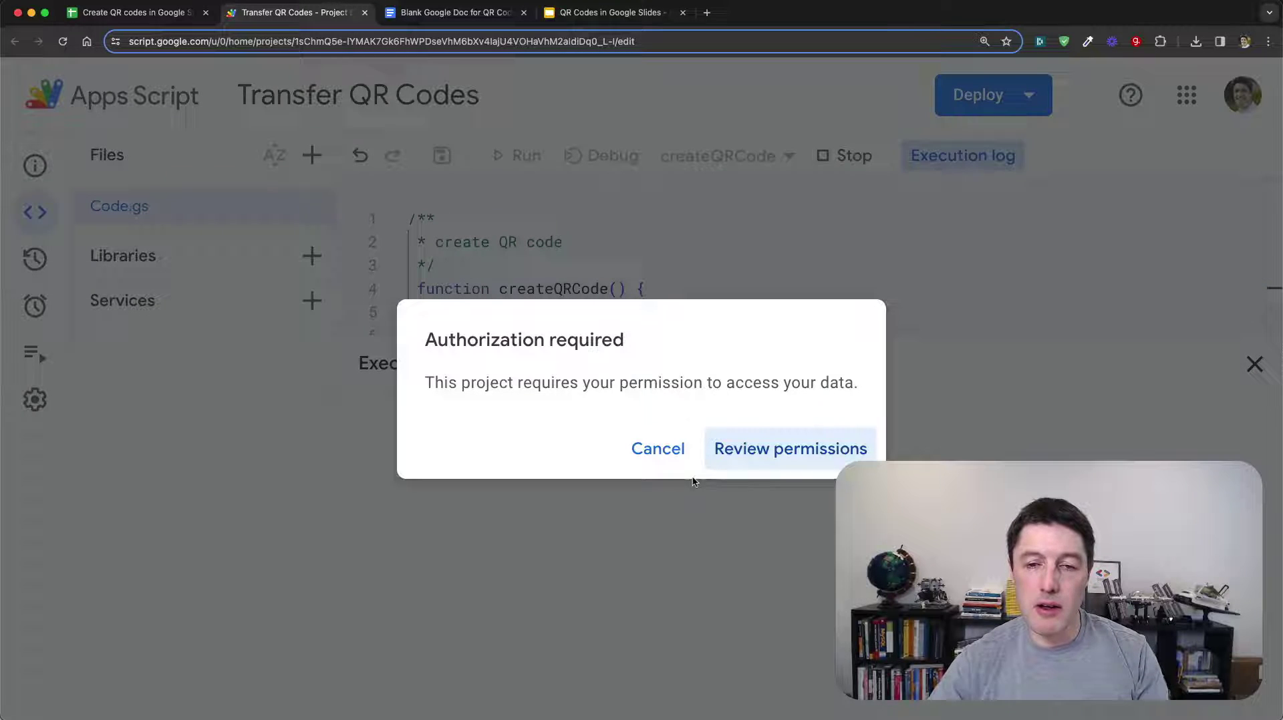
click(796, 442)
click(509, 312)
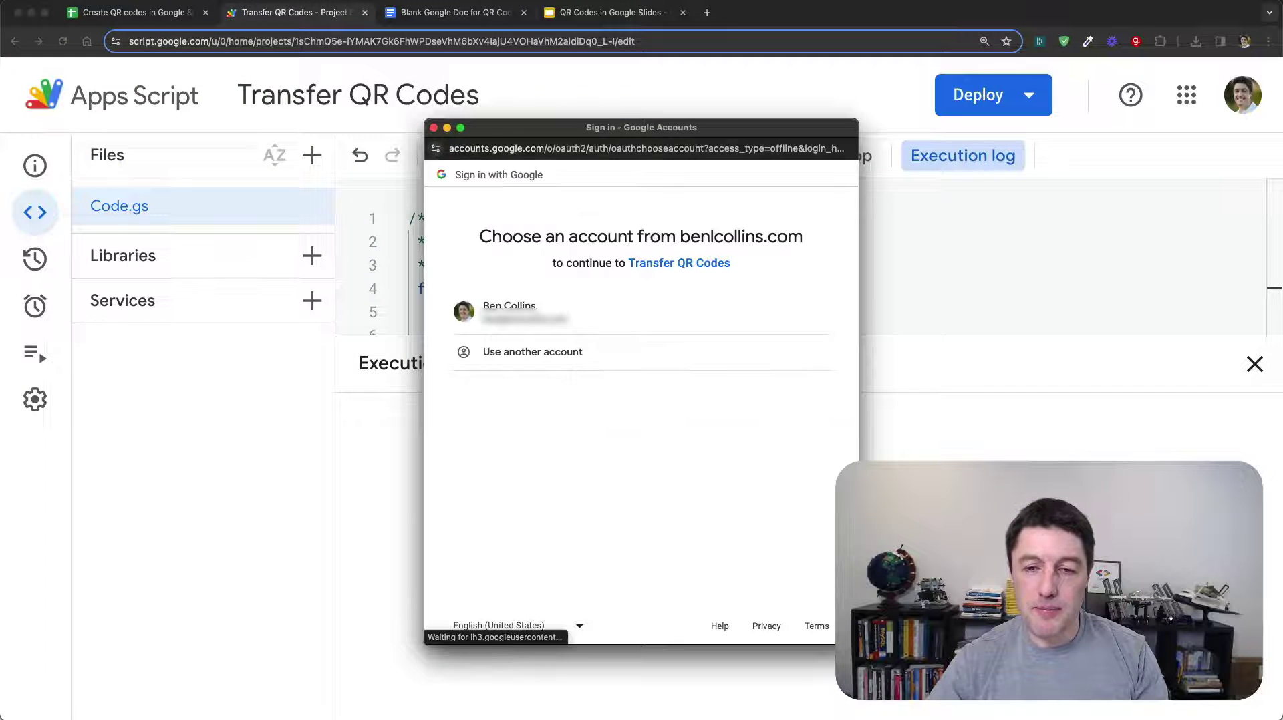
click(736, 544)
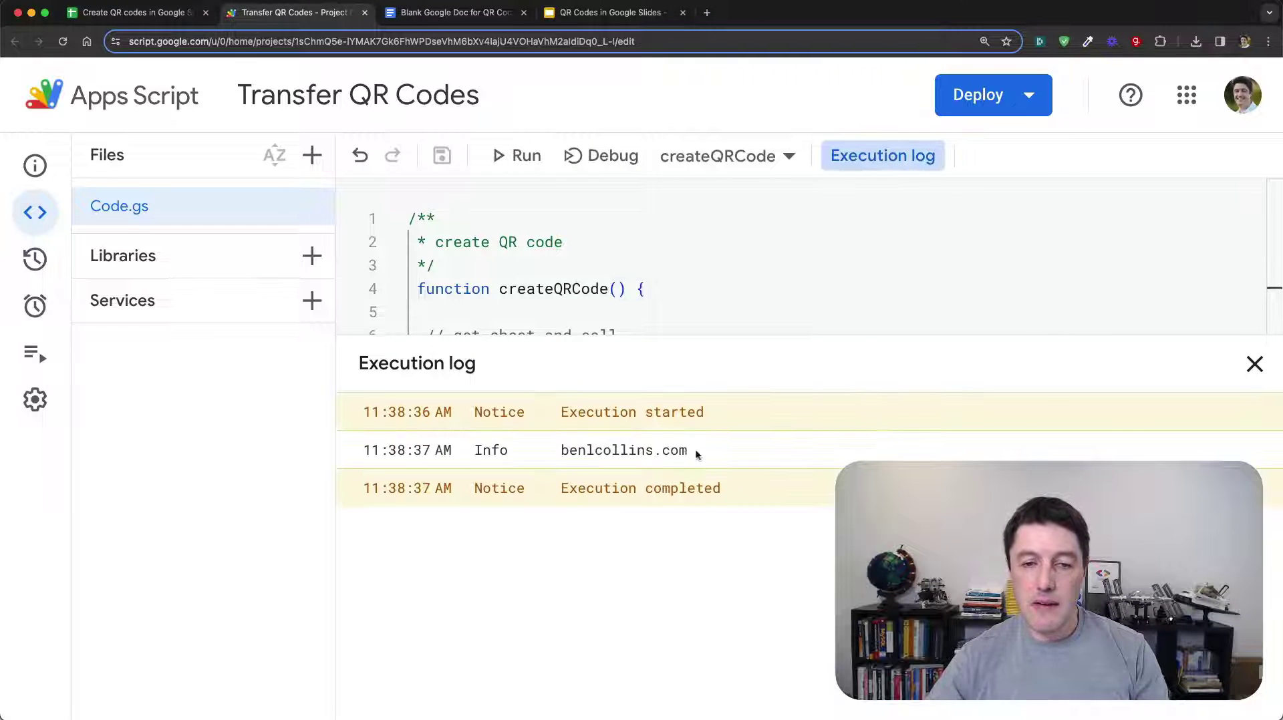
triple_click(698, 460)
click(1253, 364)
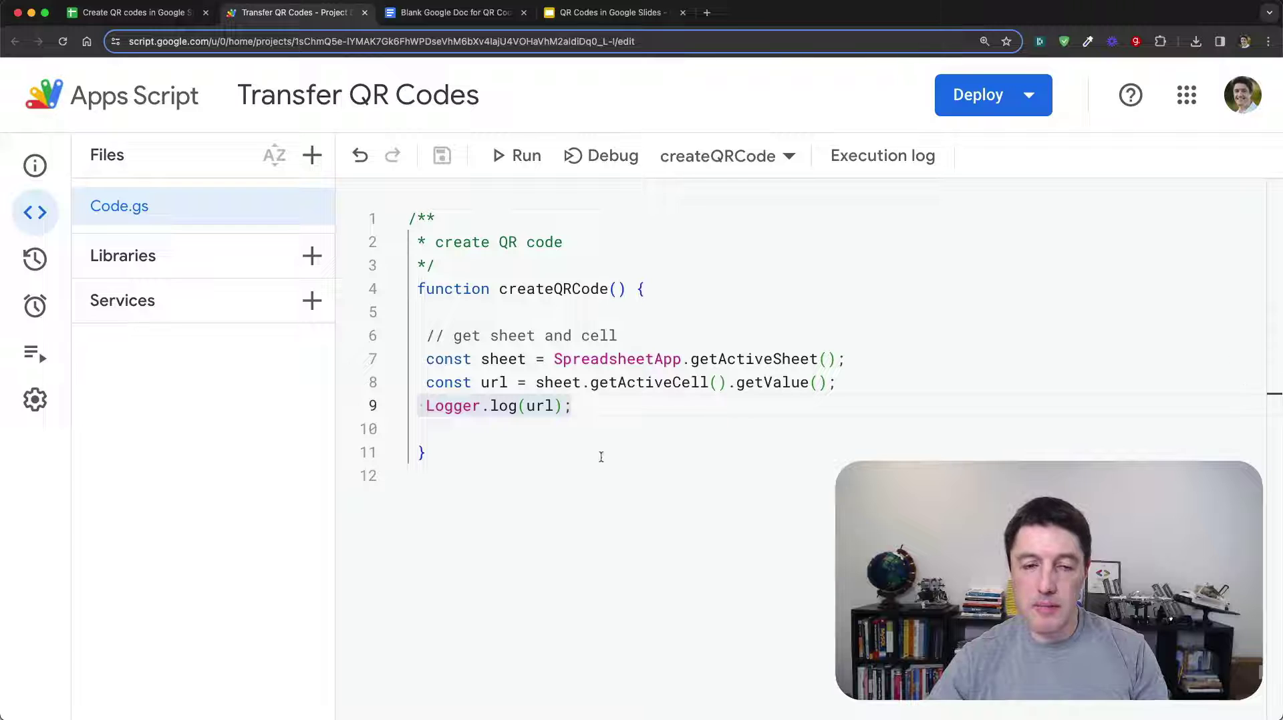
Below the url log line, add code that builds encodedURL from the 150x150 qrserver address plus encodeURI(url) and logs it, and review that expression
click(595, 405)
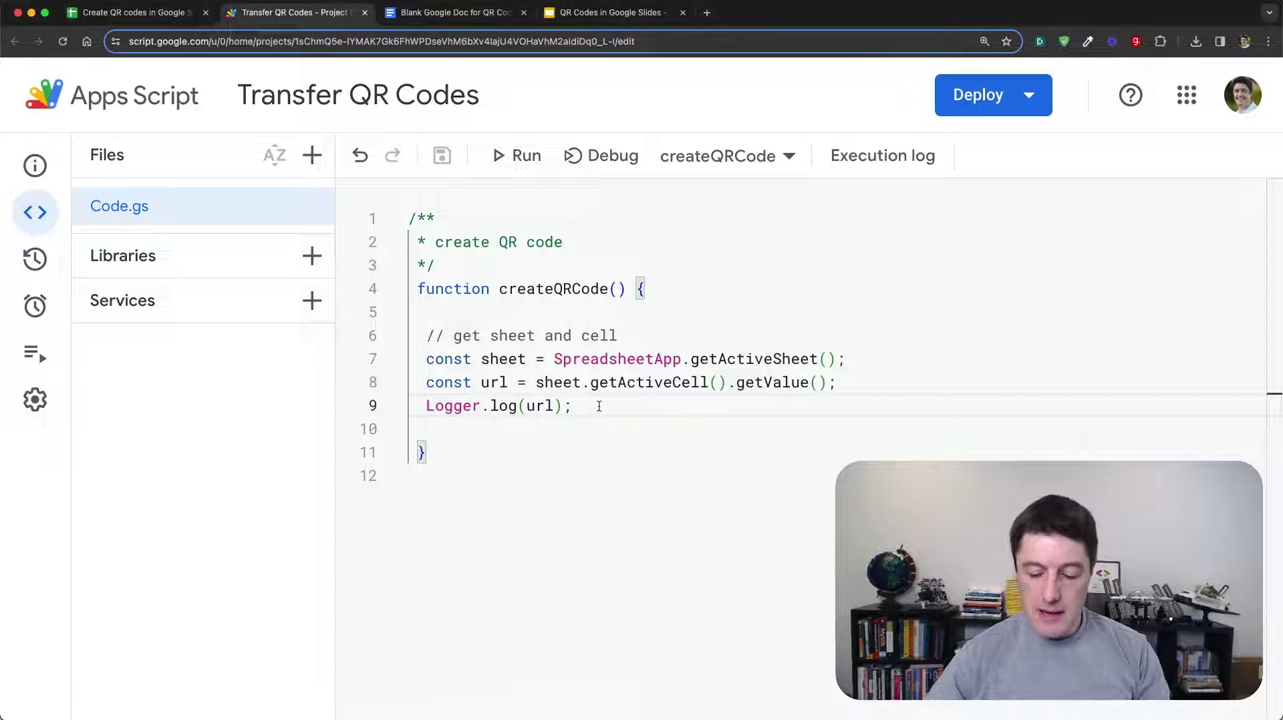
key(Return)
key(Return)
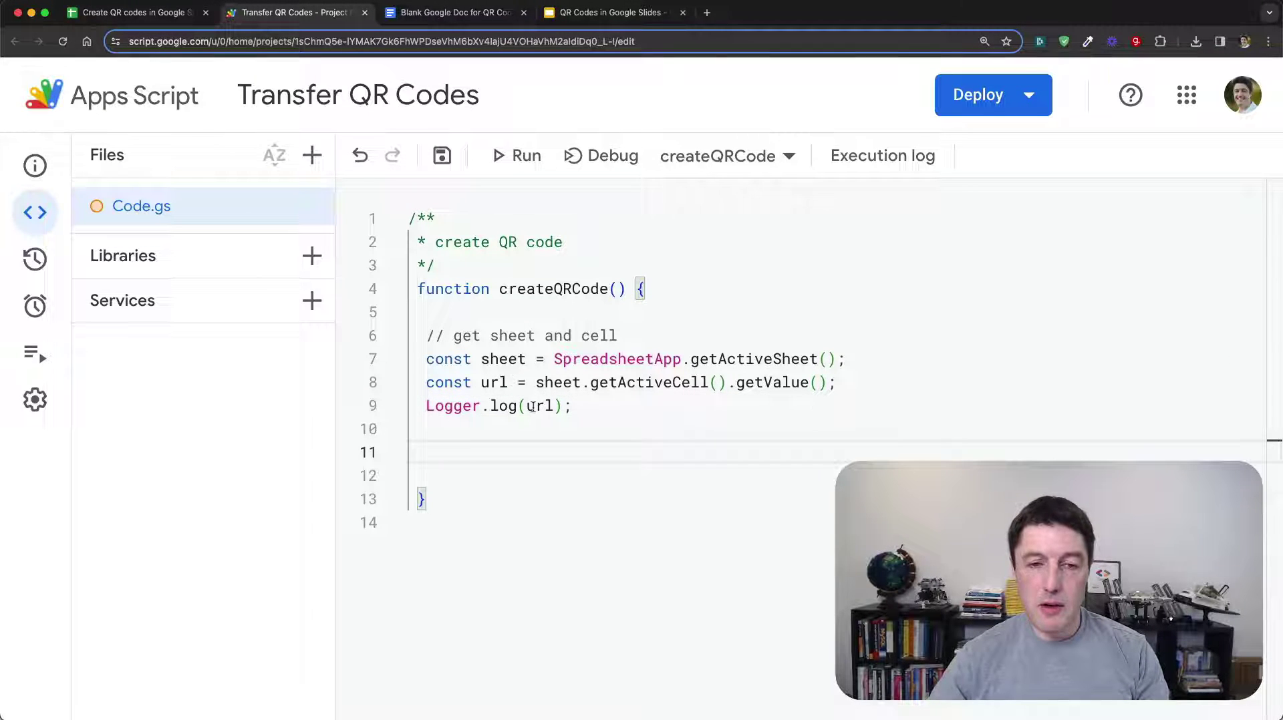
text(// convert to chart url const encodedURL = 'https://api.qrserver.com/v1/create-qr-code/?size=150x150&data=' + encodeURI(url); Logger.log(encodedURL);)
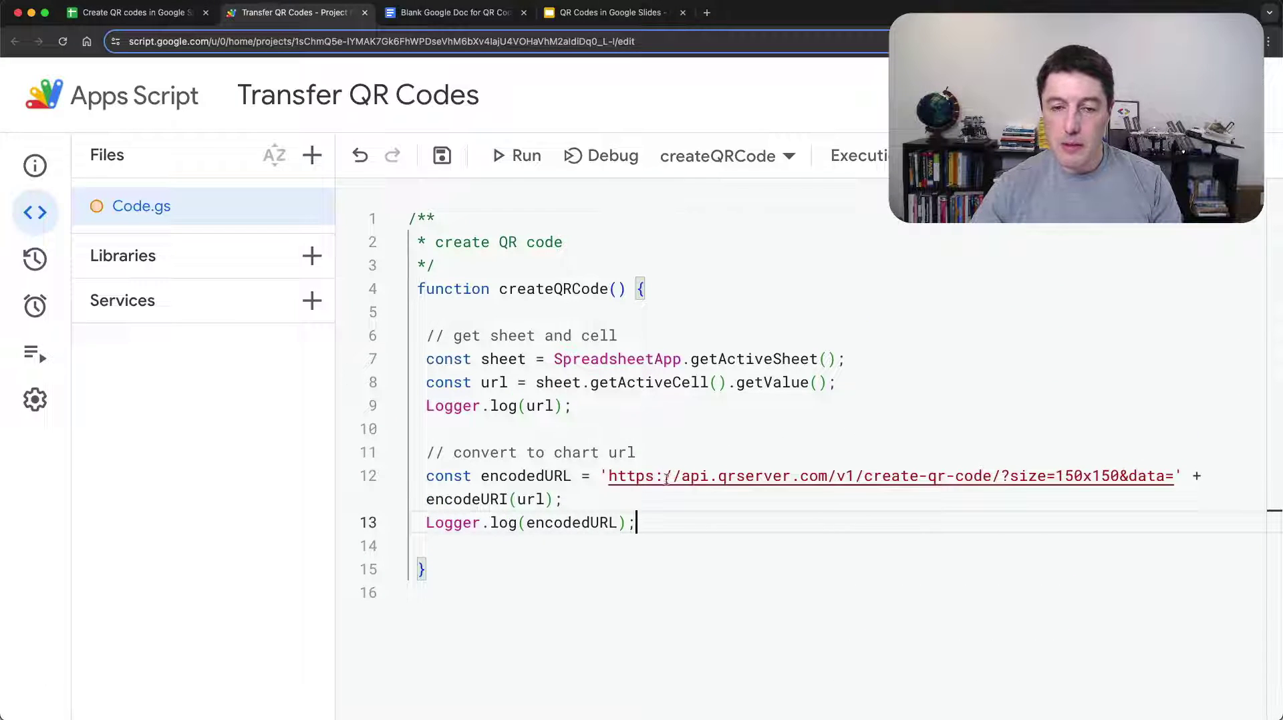
drag(603, 476, 1159, 480)
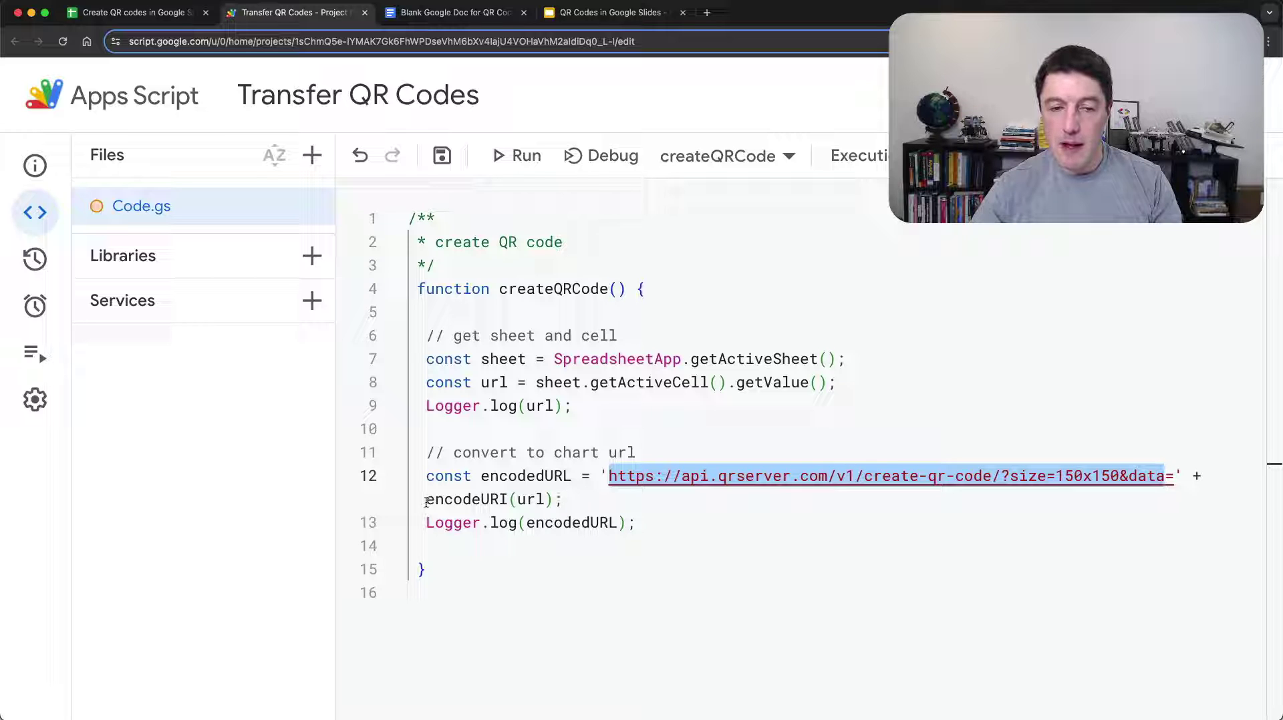
drag(426, 499, 553, 500)
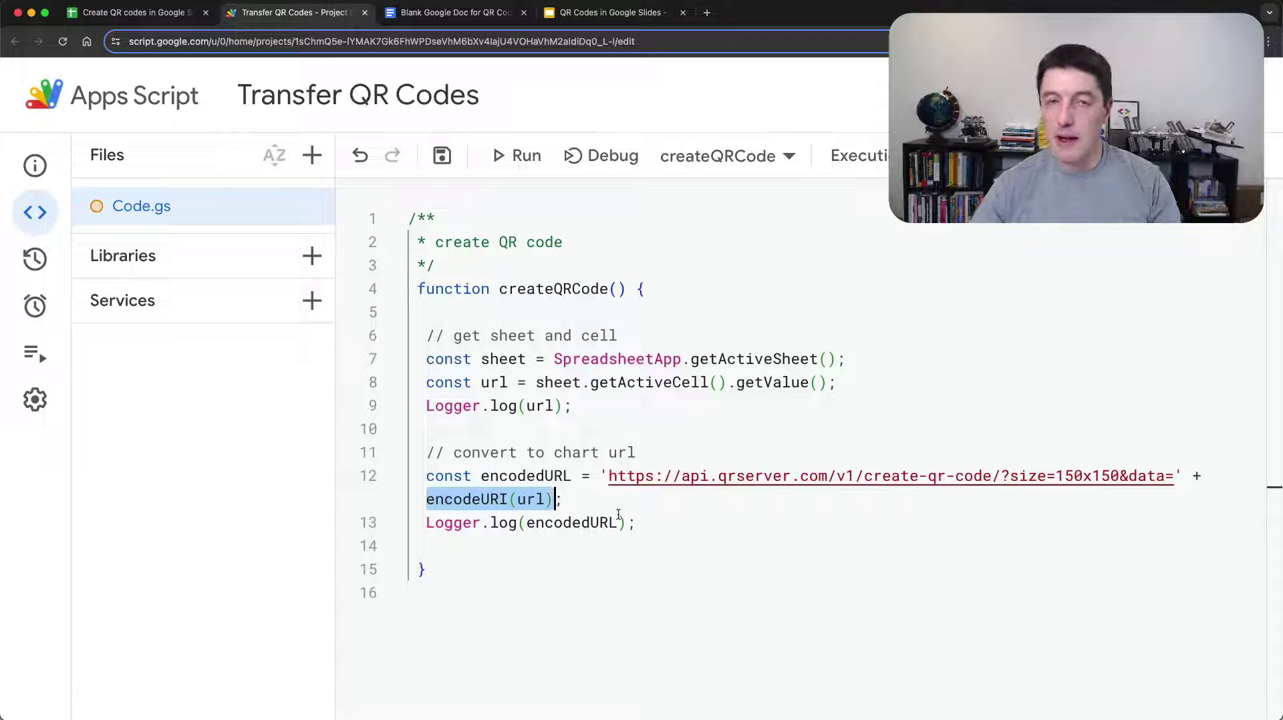
Save and run createQRCode, check the encoded URL in the execution log, and close the log
click(639, 523)
key(super+r)
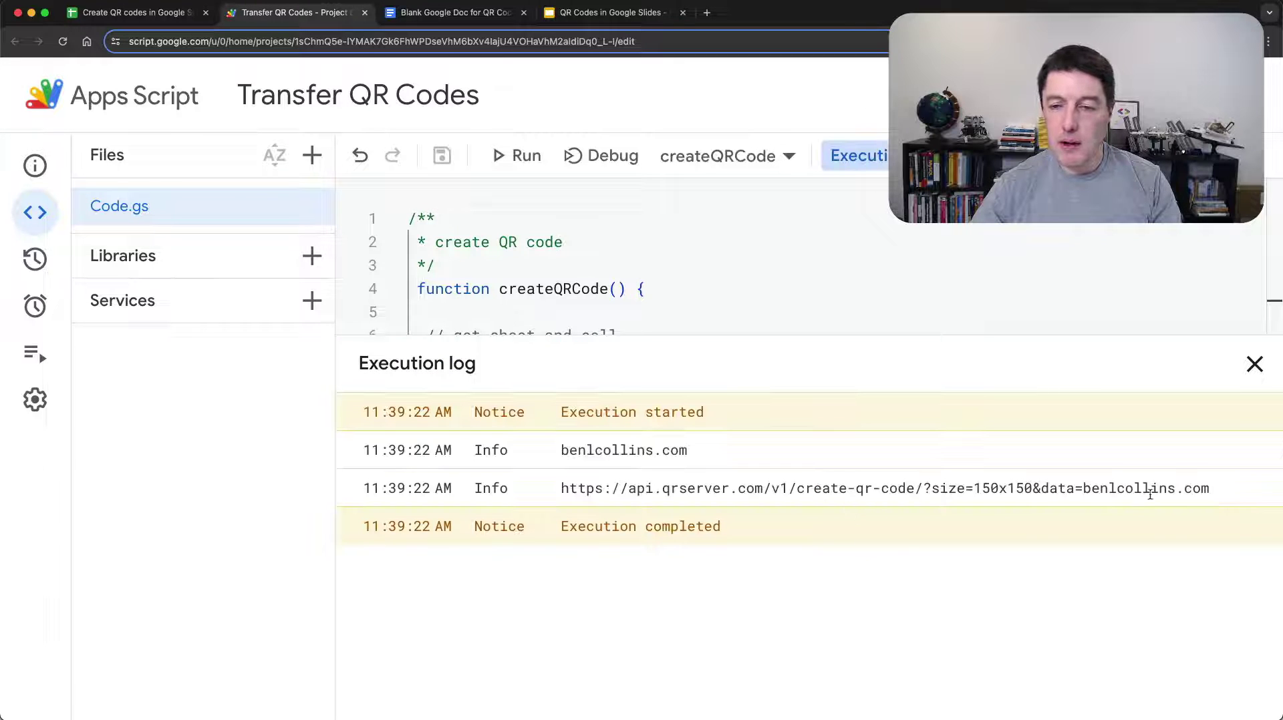
drag(1215, 491, 573, 489)
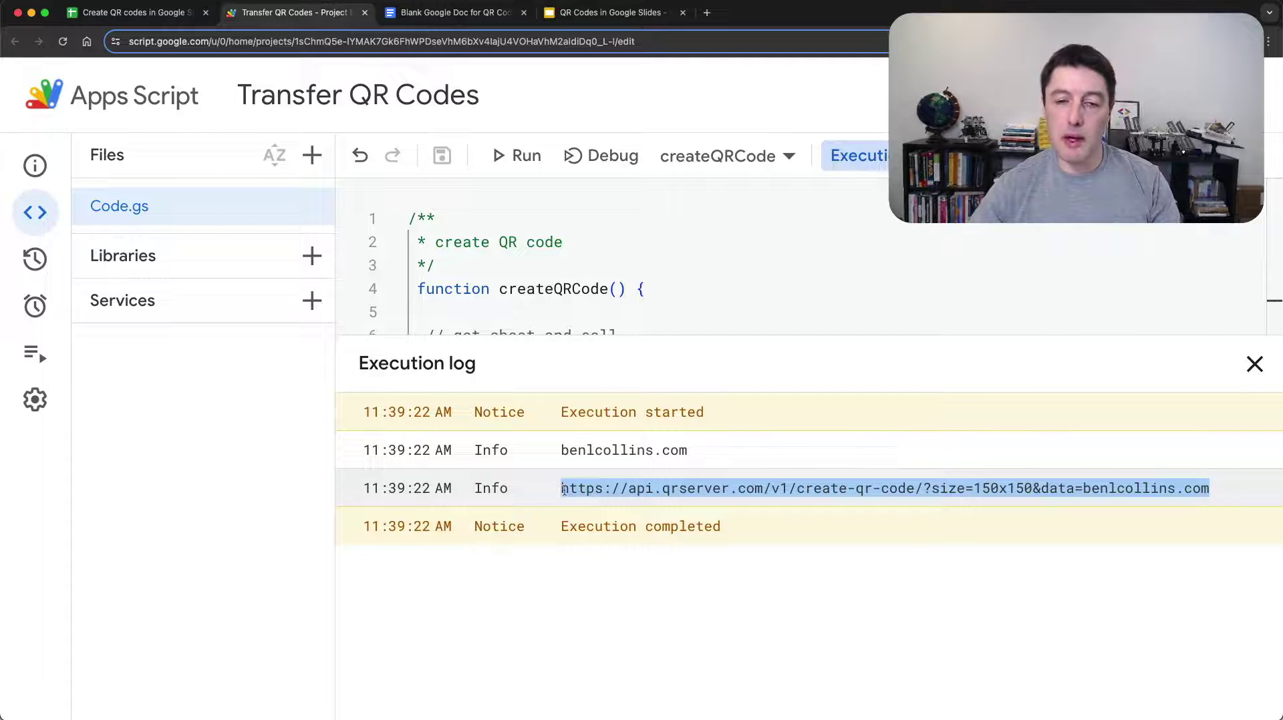
click(1254, 364)
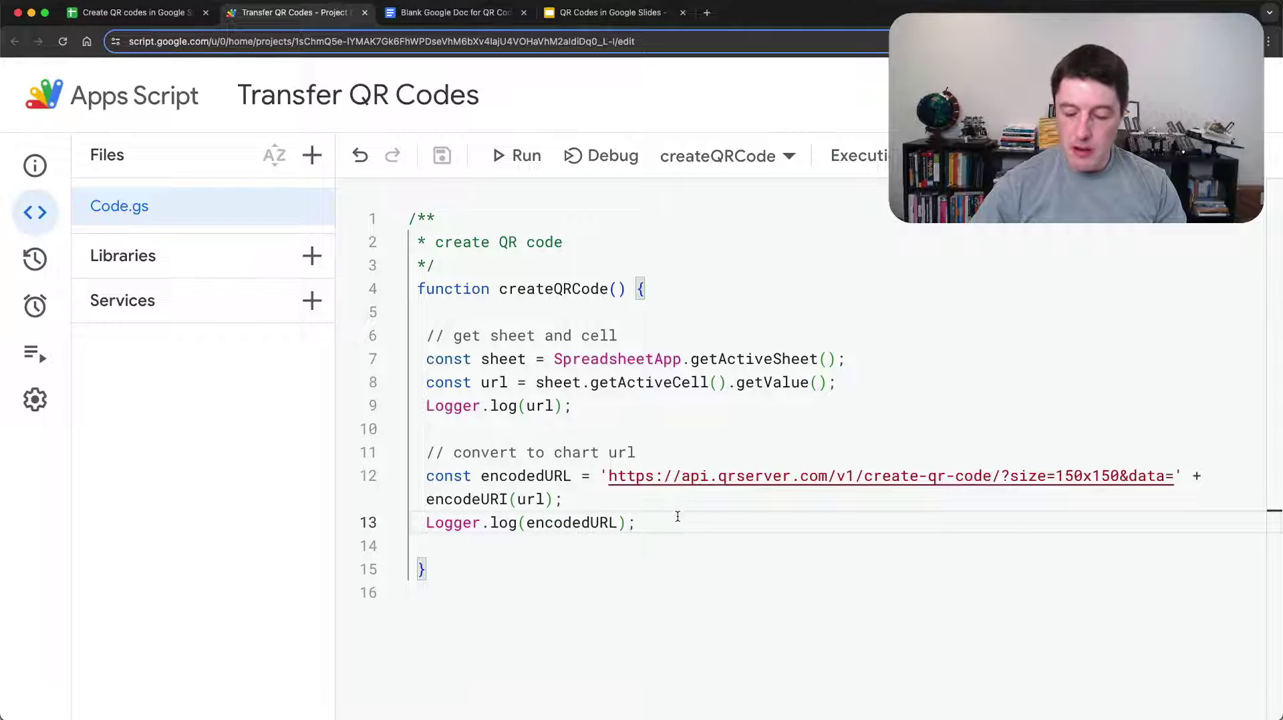
Below the encodedURL log line, add code that fetches encodedURL with UrlFetchApp, stores the response blob as imageBlob, and logs its content type
key(Return)
key(Return)
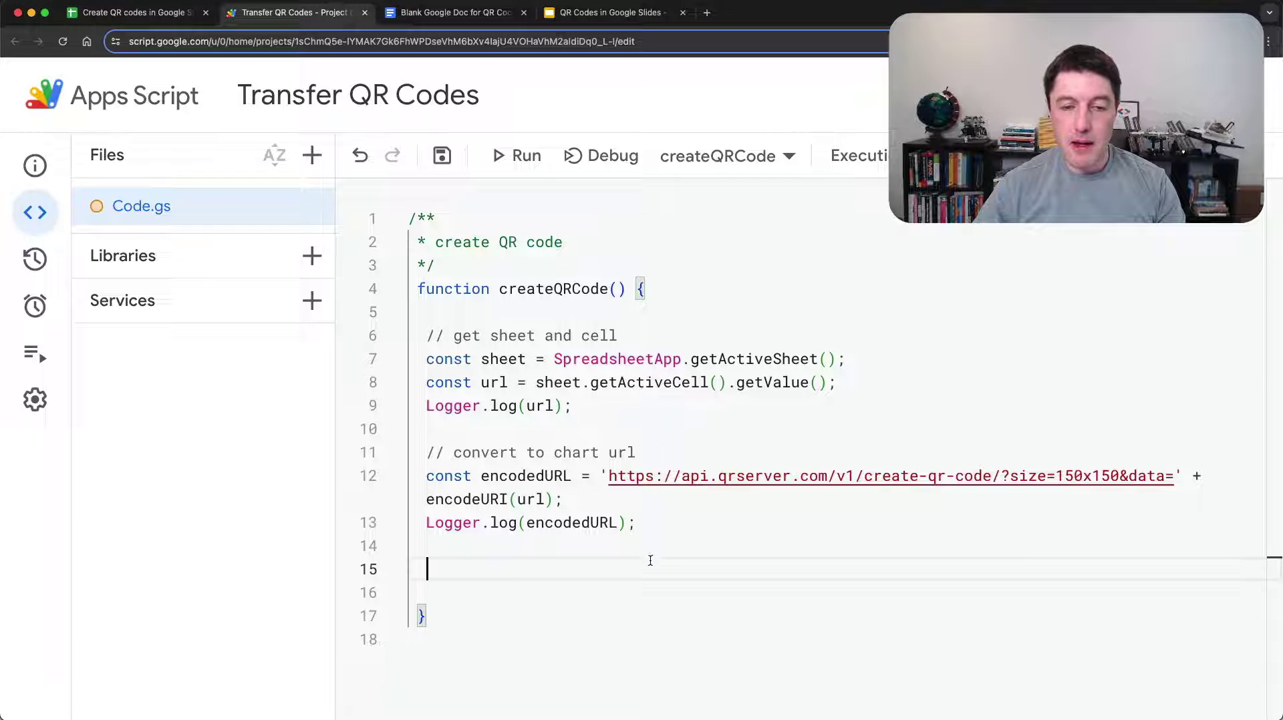
text(// Retrieve an image from the web. const resp = UrlFetchApp.fetch(encodedURL); const imageBlob = resp.getBlob(); Logger.log(imageBlob.getContentType());)
scroll(602, 468, down, 5)
scroll(495, 321, up, 3)
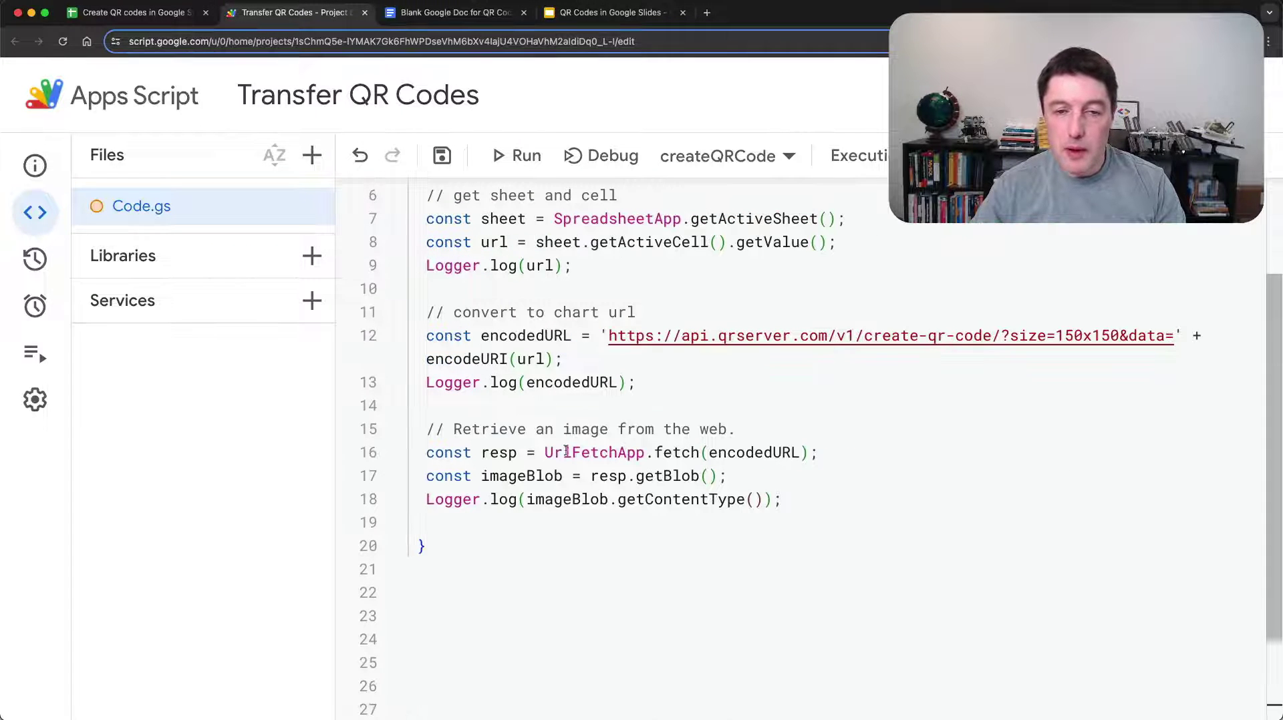
drag(545, 452, 628, 454)
drag(728, 456, 809, 457)
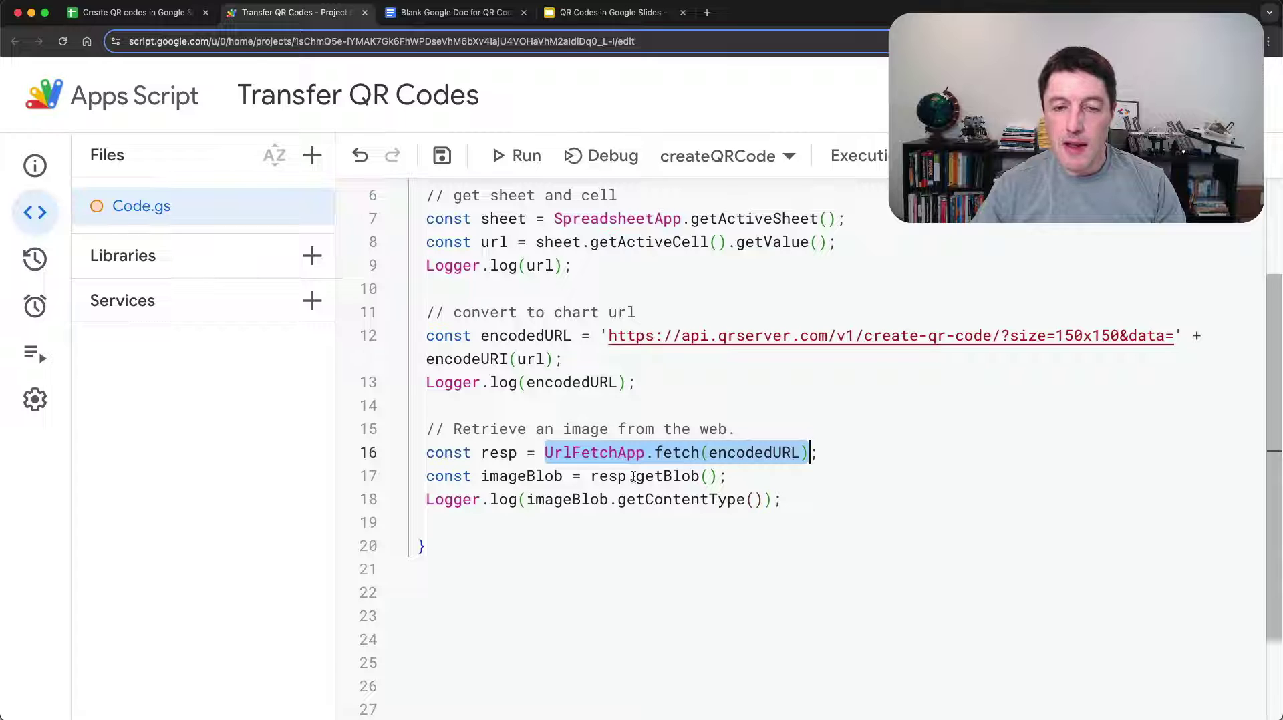
drag(591, 477, 708, 477)
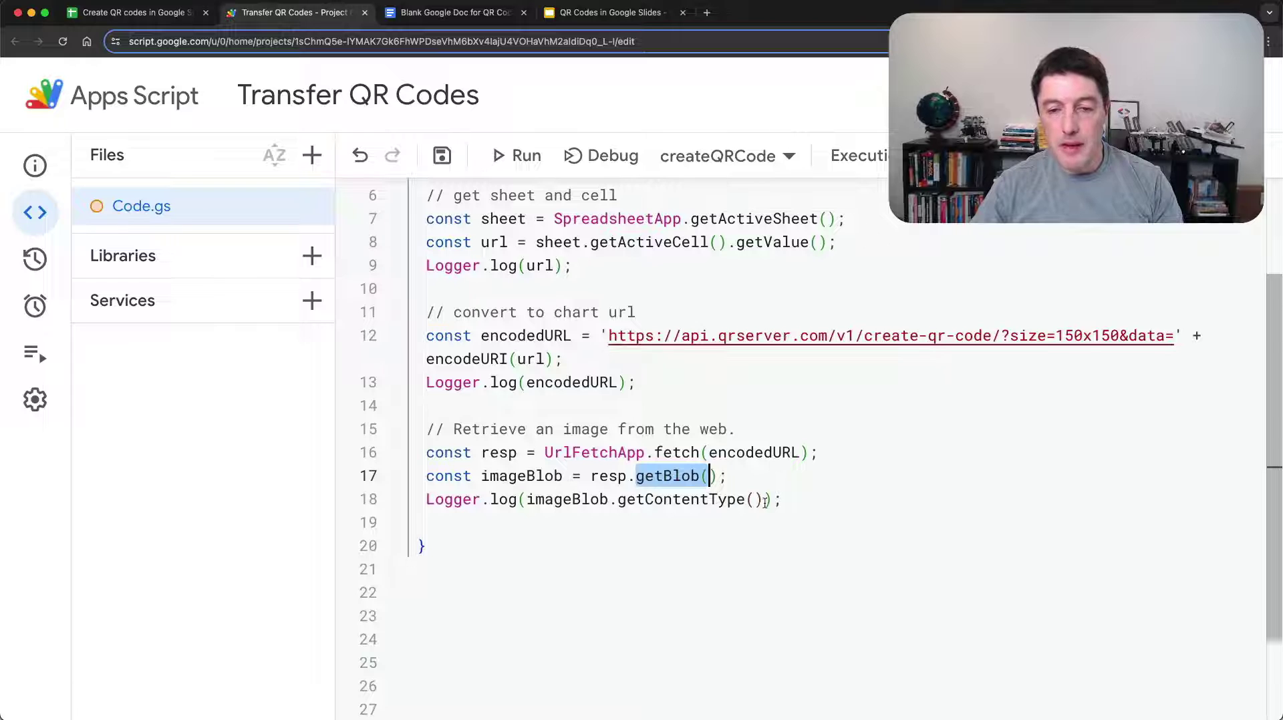
drag(764, 501, 636, 501)
click(848, 496)
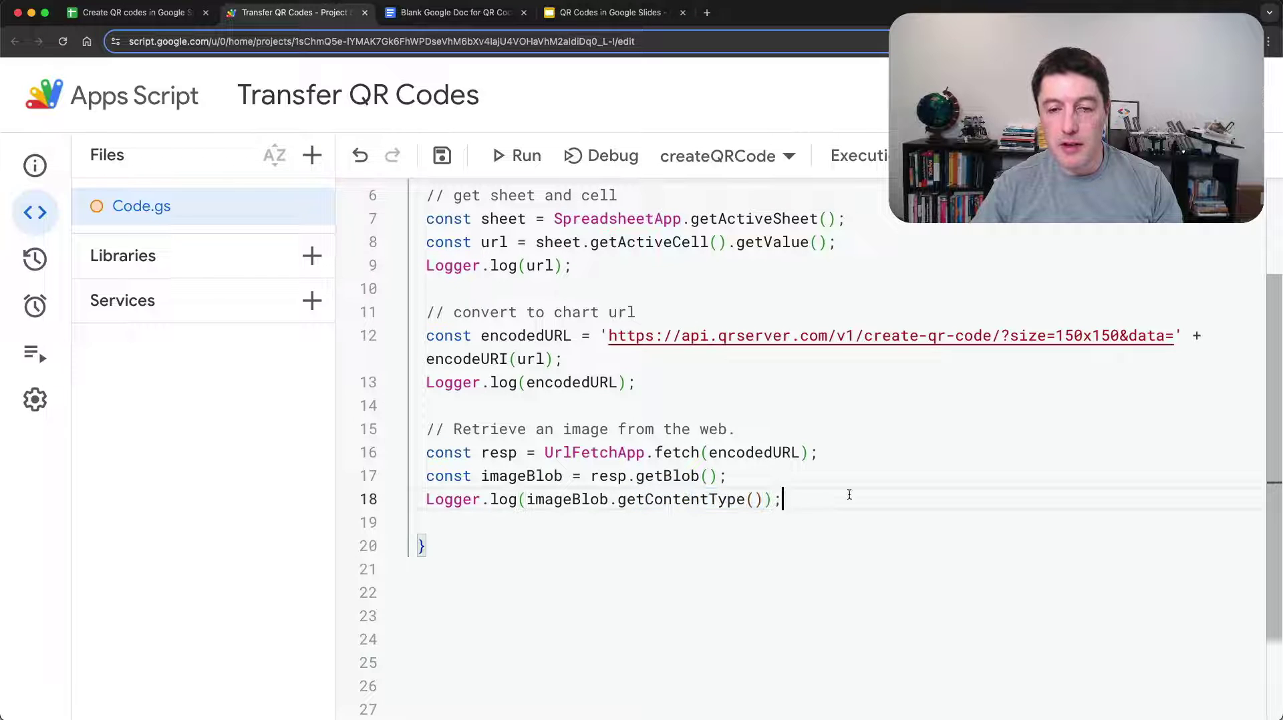
Run createQRCode, authorizing its external service access with the Google account, and check the logged content type before closing the log
click(520, 155)
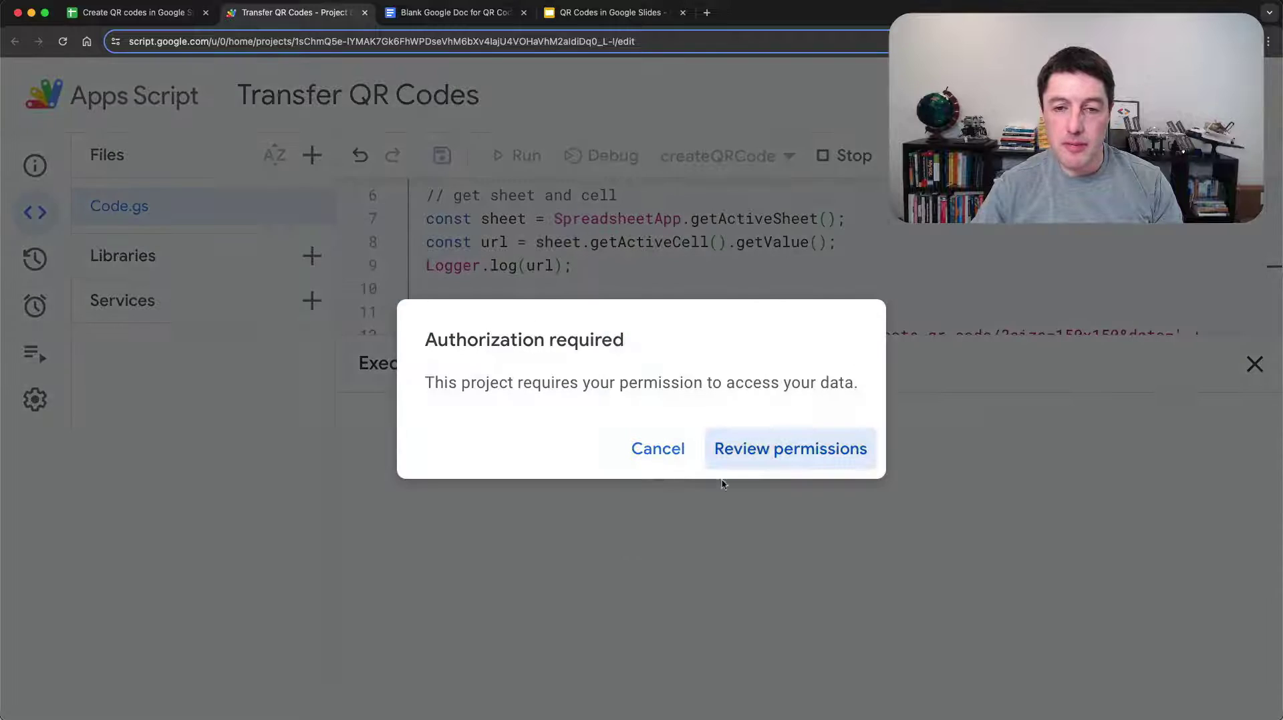
click(768, 457)
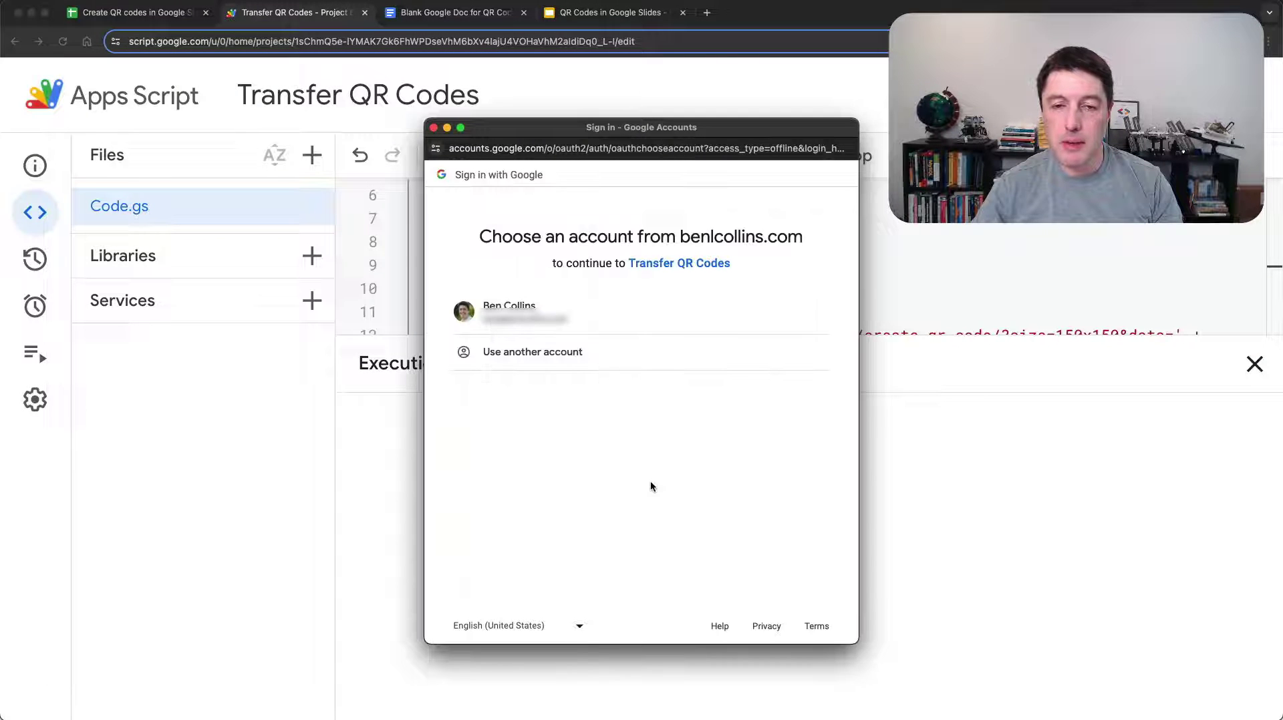
click(590, 313)
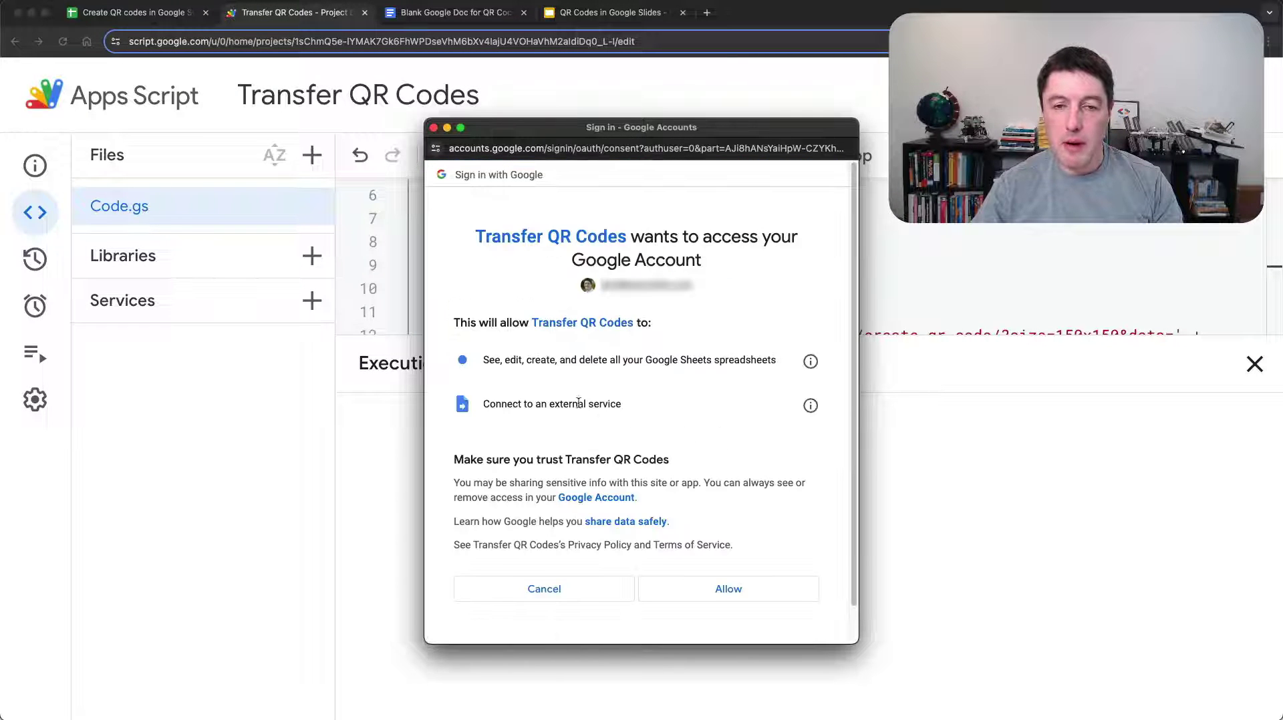
click(715, 576)
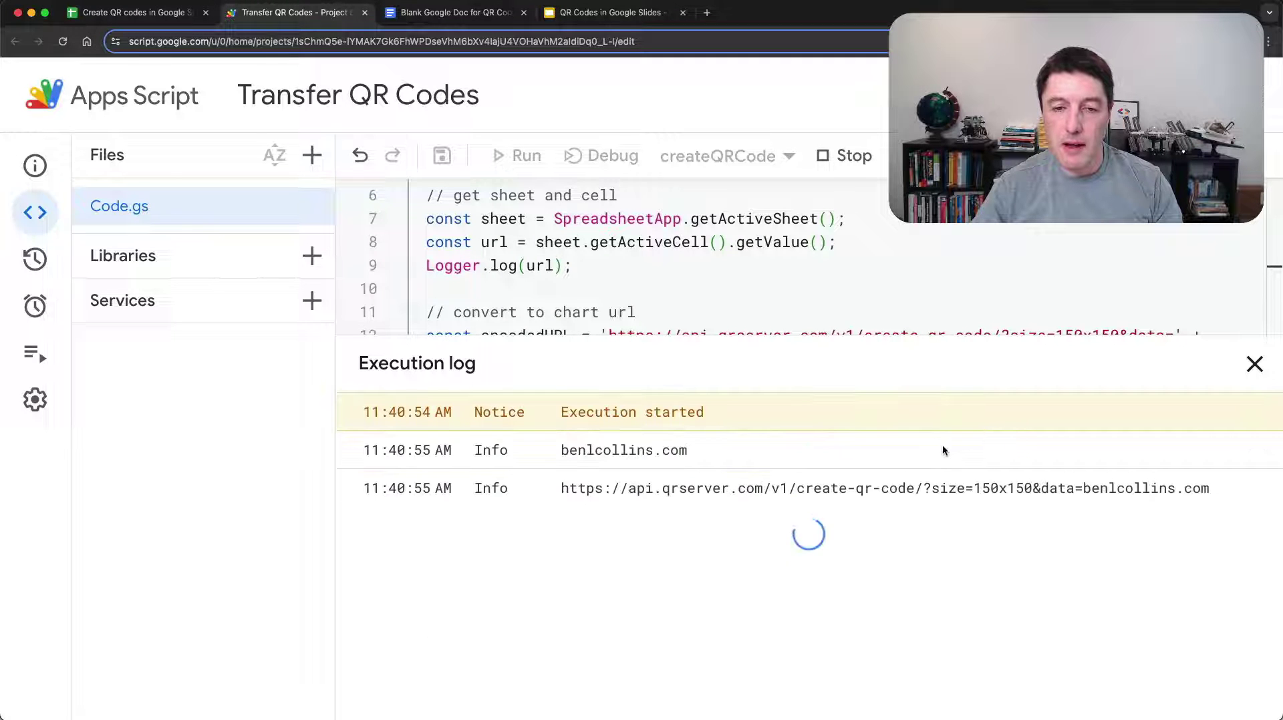
drag(638, 526, 569, 526)
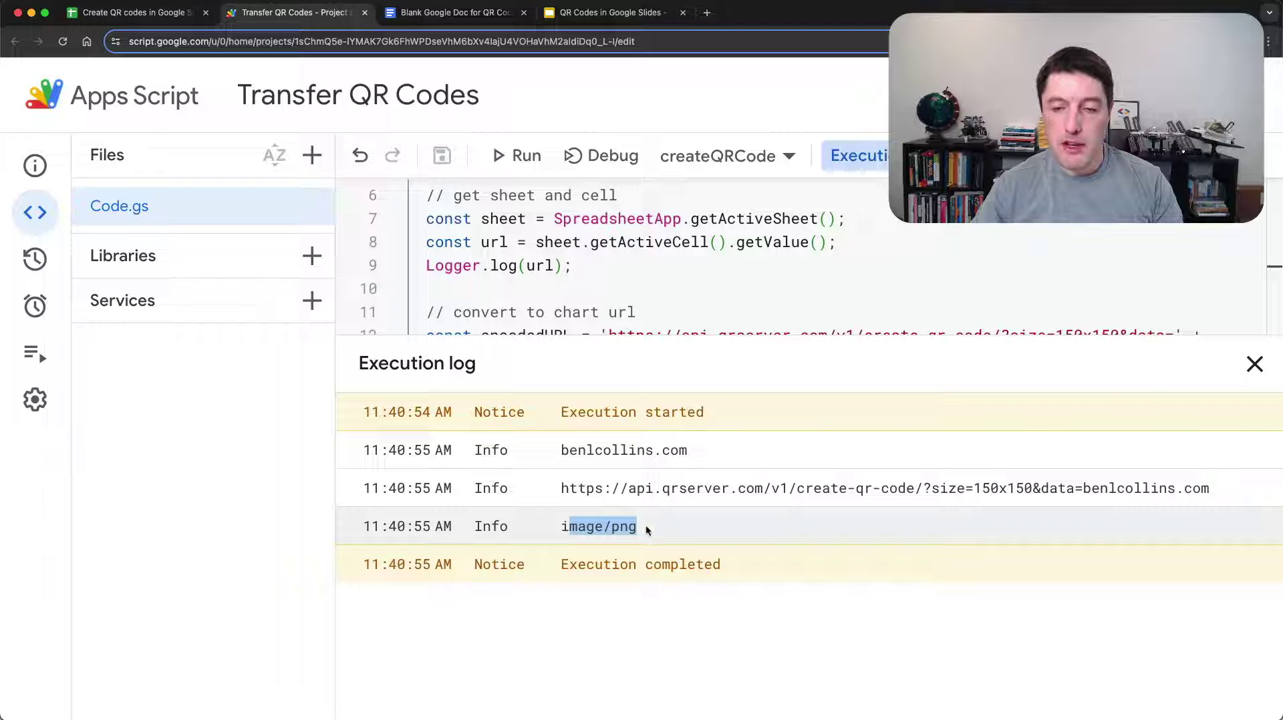
click(1254, 364)
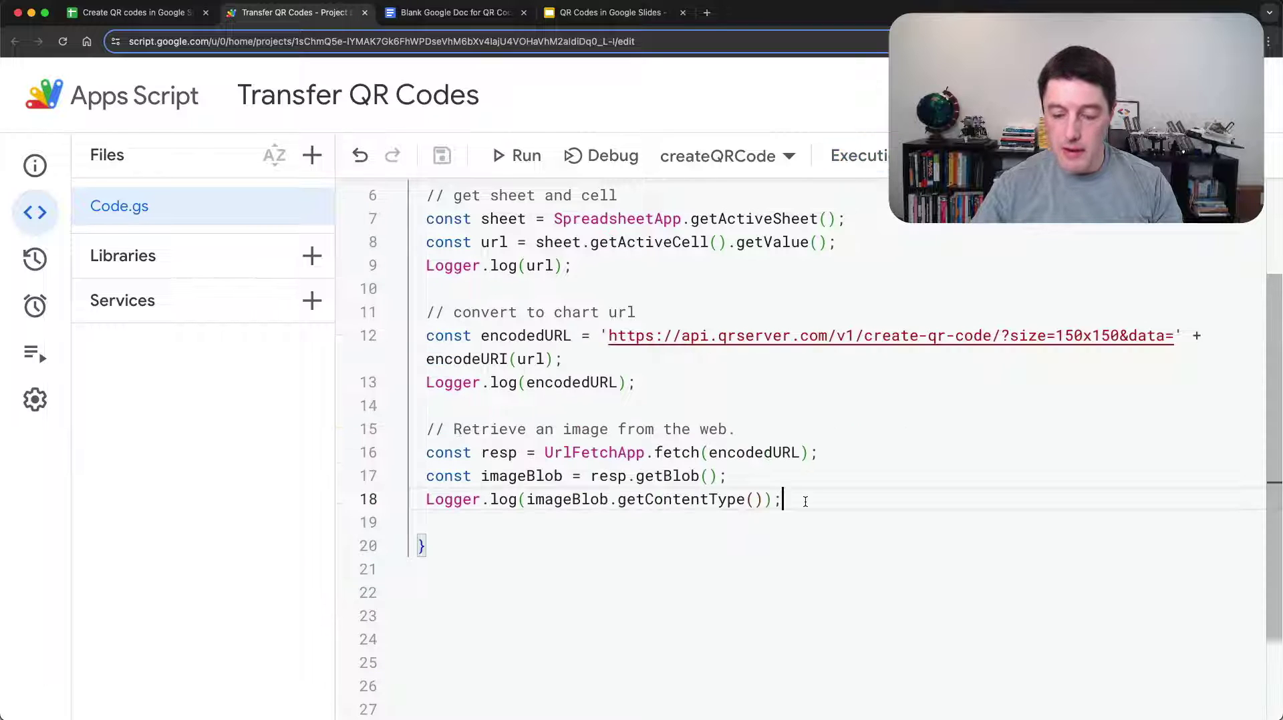
At the end of createQRCode, add the comment "// return the image" and the line "return imageBlob;", and save the project
key(Return)
key(Return)
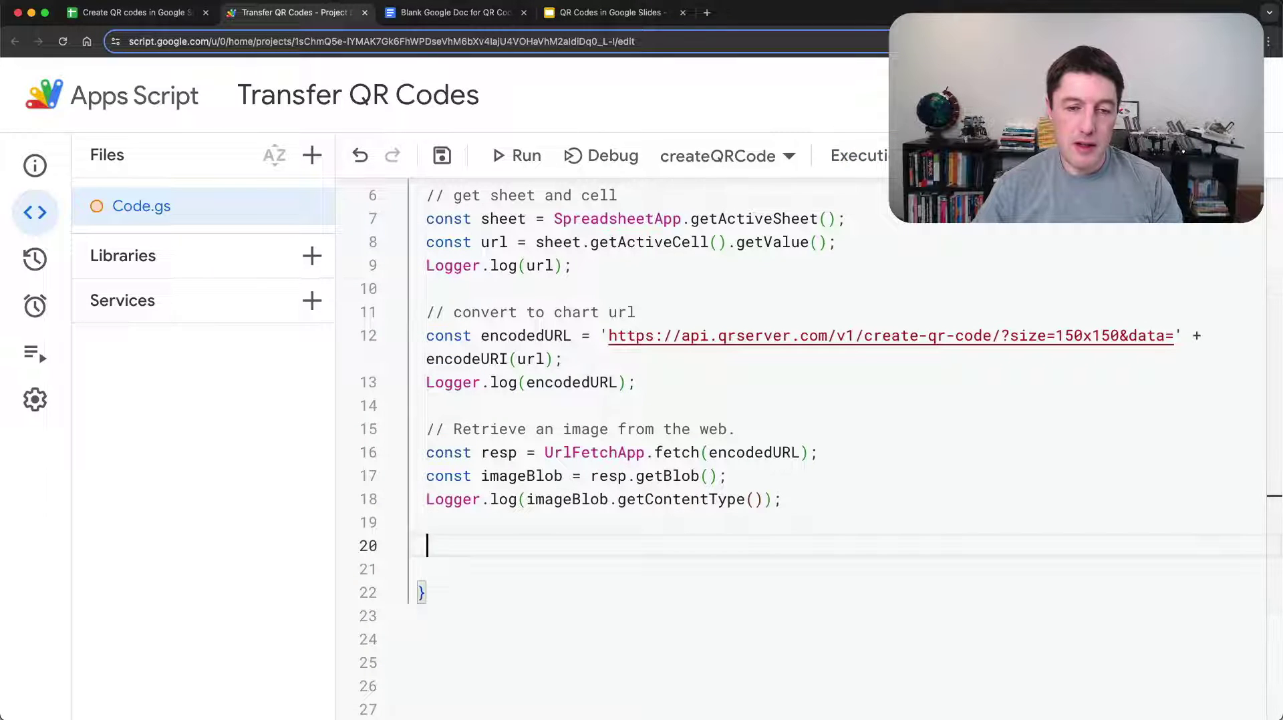
text(// ret)
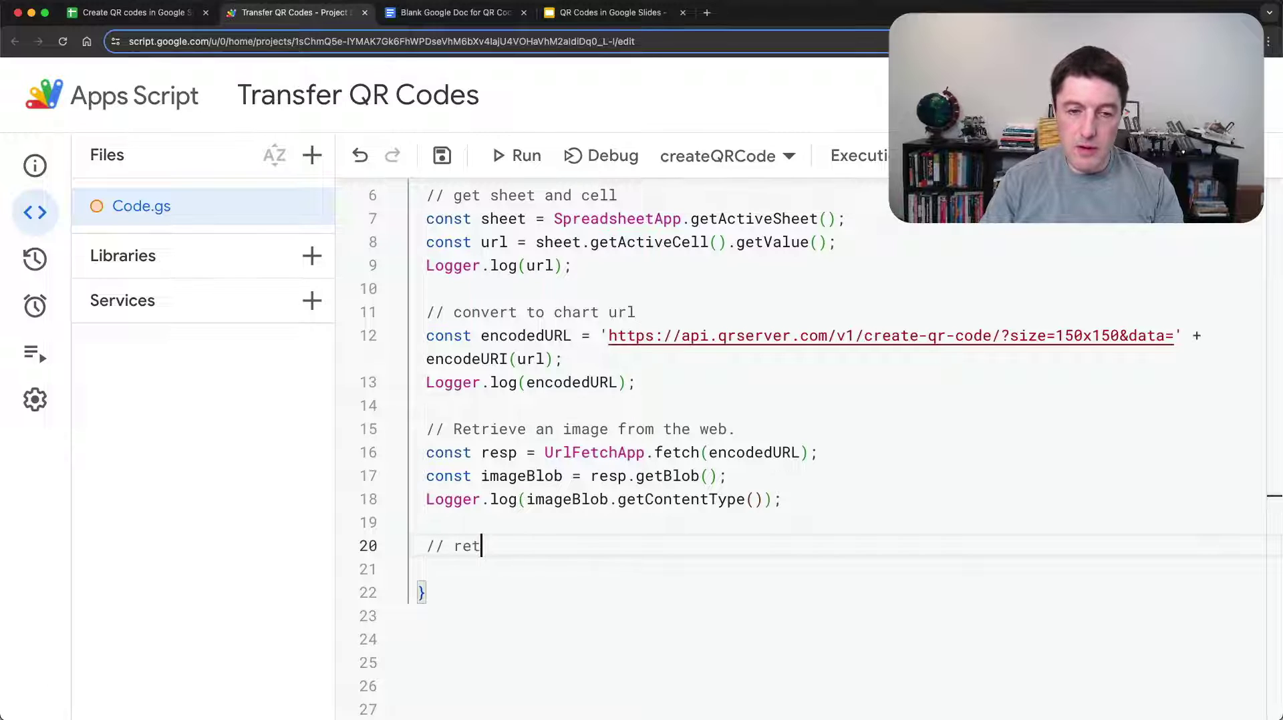
text(urn the image)
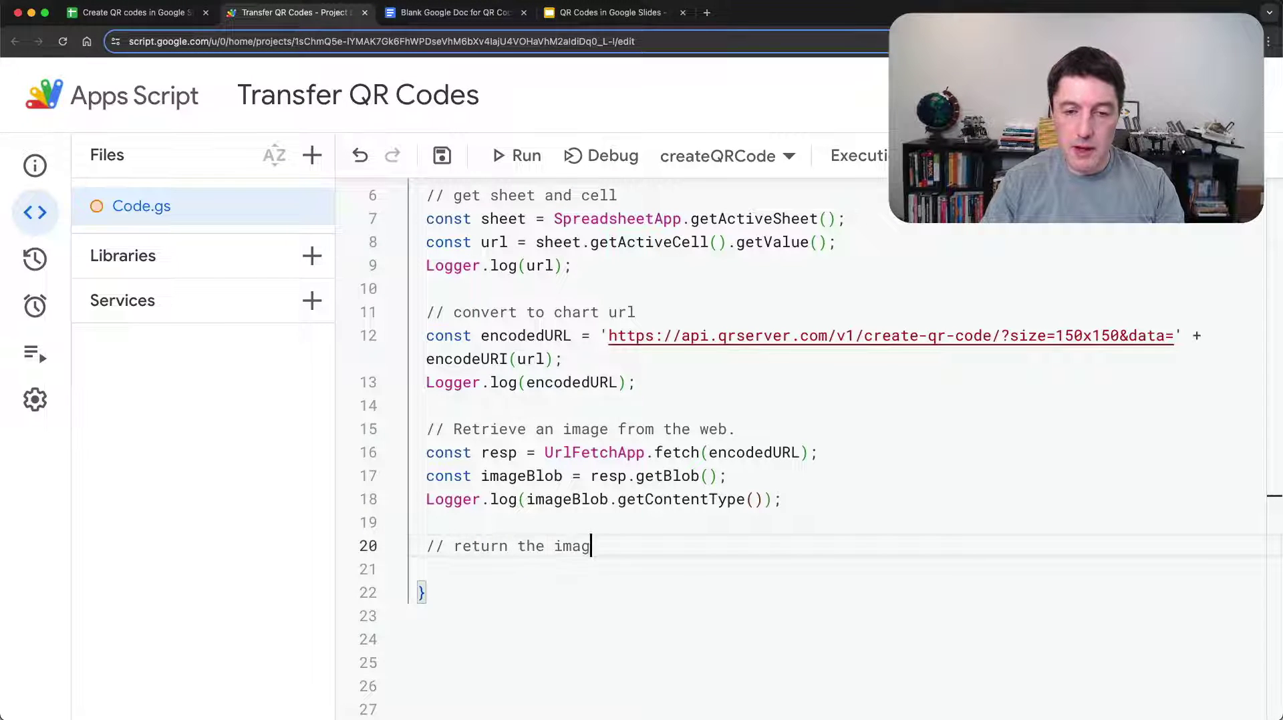
key(Return)
text(return imageBlob)
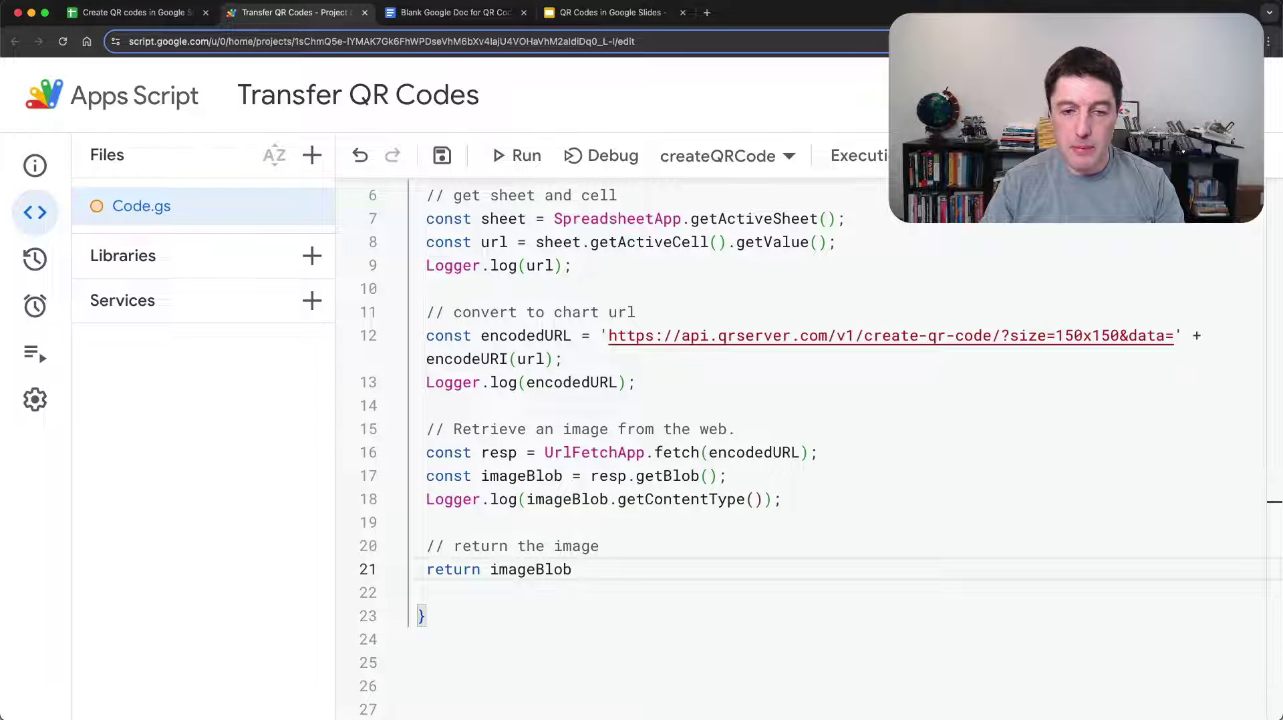
text(;)
click(441, 155)
scroll(611, 289, up, 3)
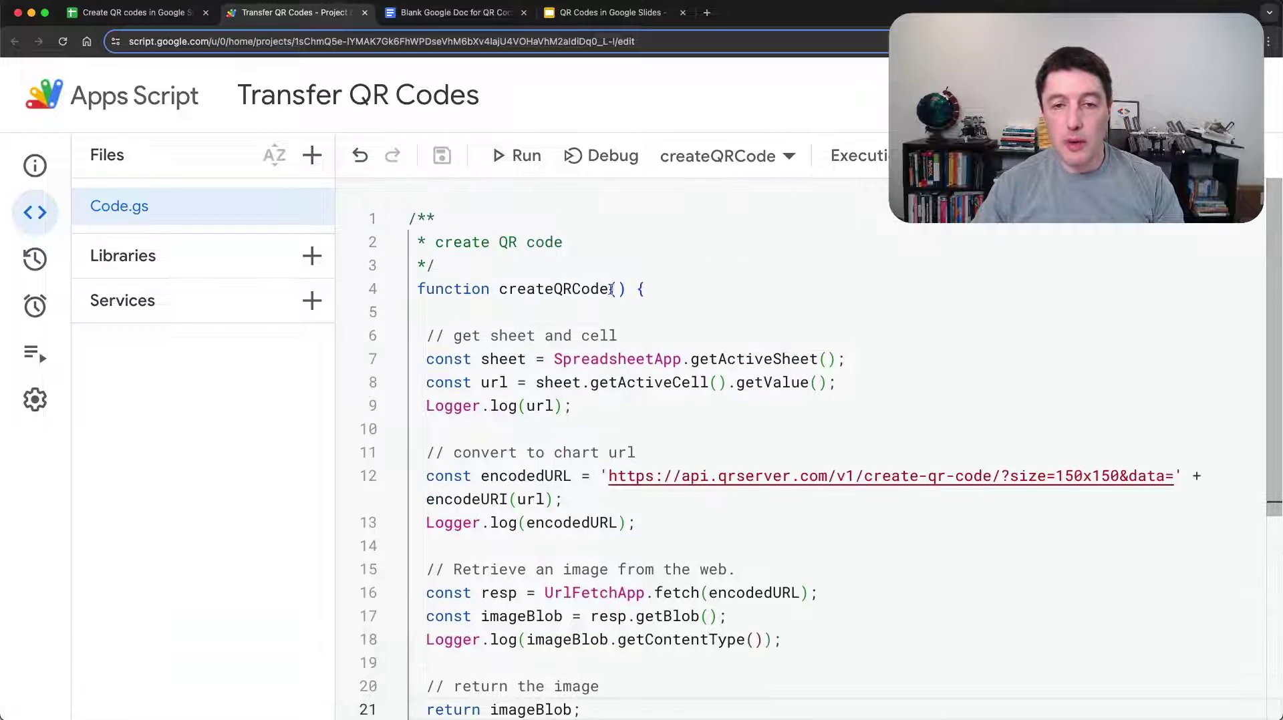
drag(499, 288, 636, 289)
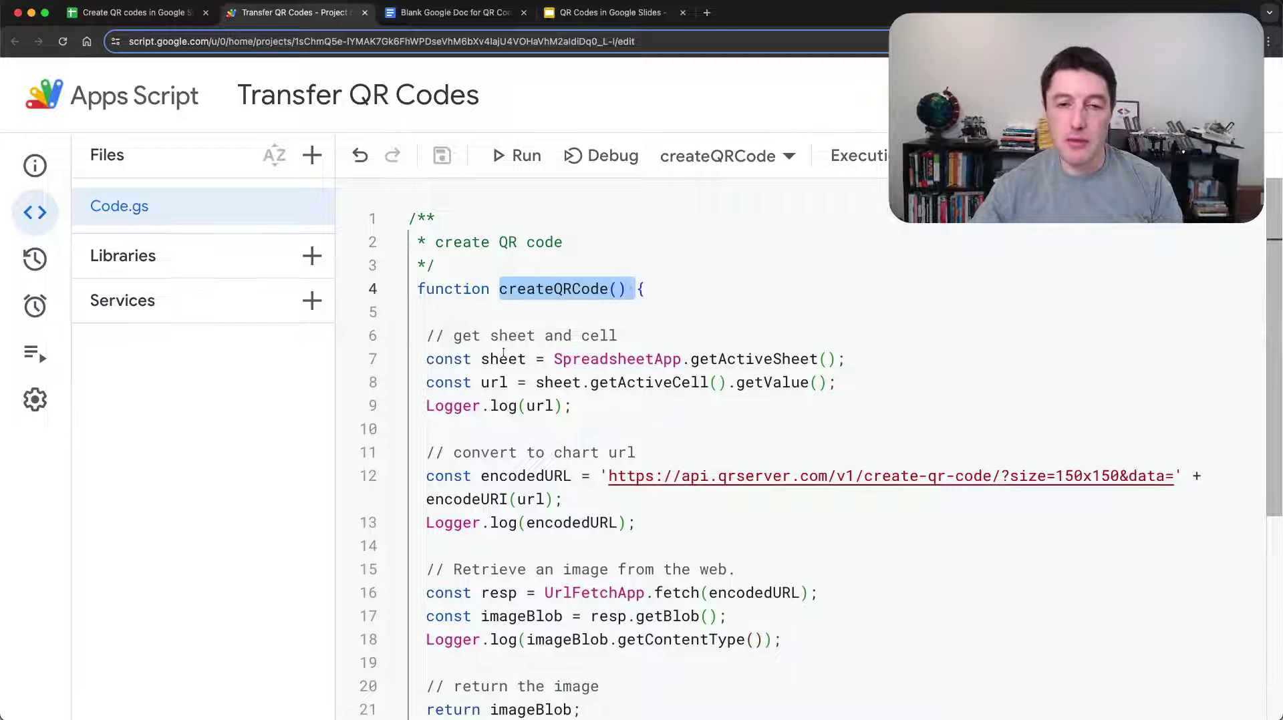
scroll(531, 530, down, 5)
drag(581, 390, 425, 384)
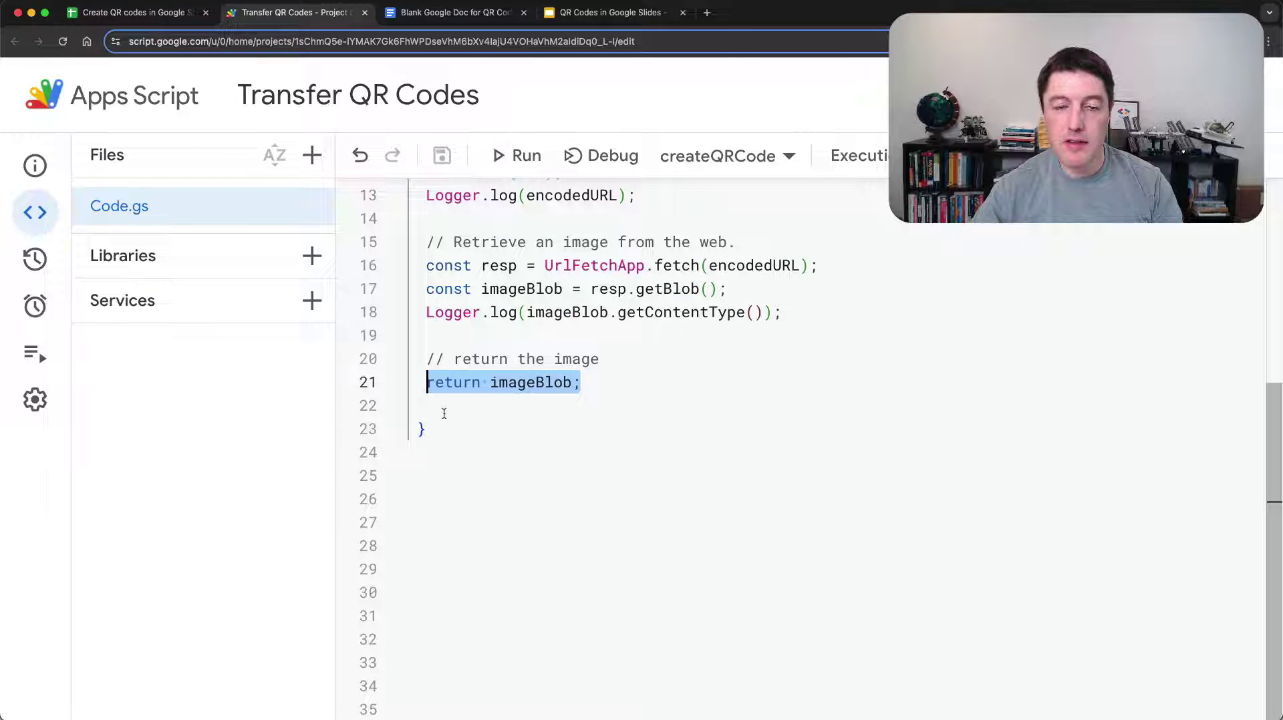
scroll(504, 439, up, 5)
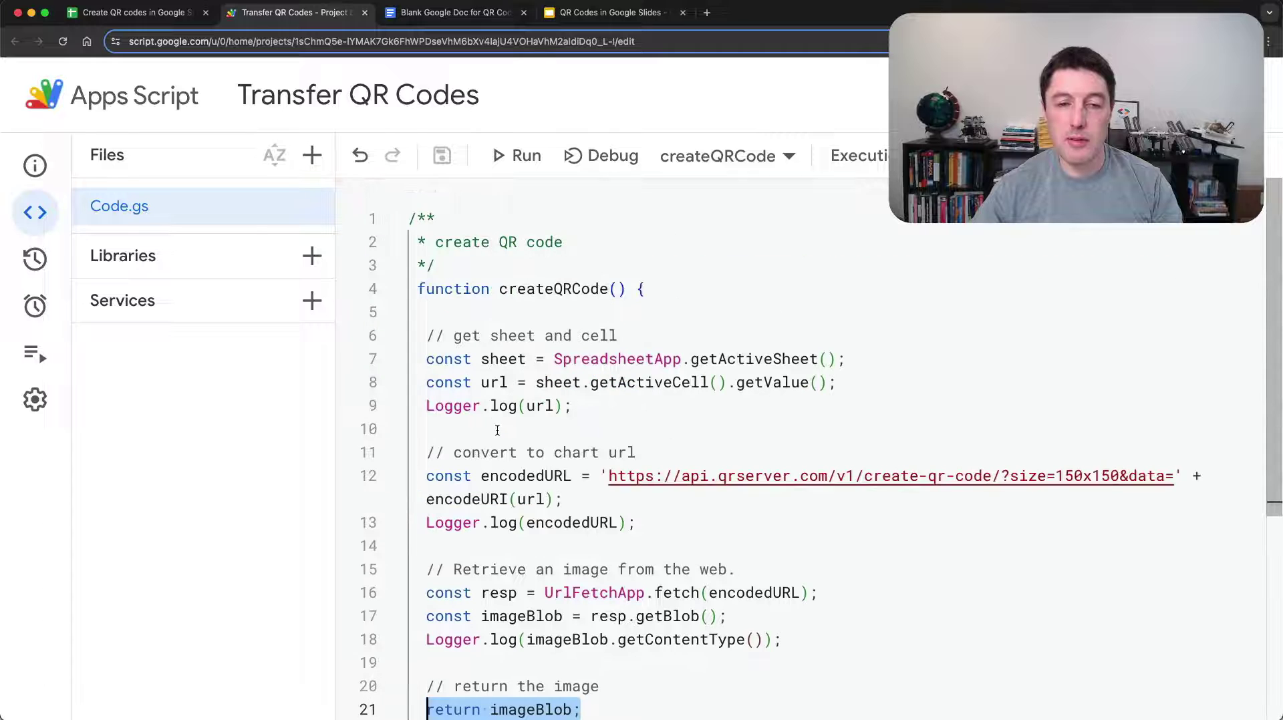
Make room above createQRCode and paste in the prepared insertQRIntoDoc function with its "insert into Google Docs" comment
click(409, 219)
key(Return)
key(Return)
key(Up)
key(Up)
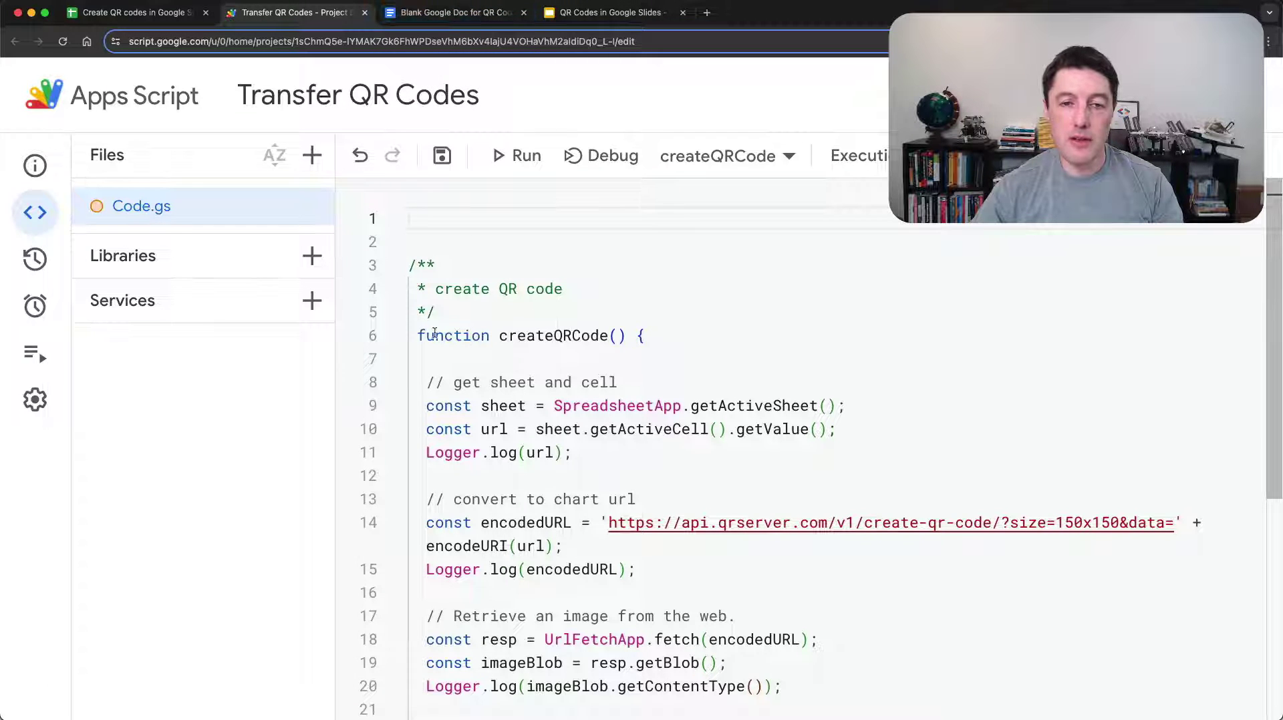
scroll(535, 354, down, 5)
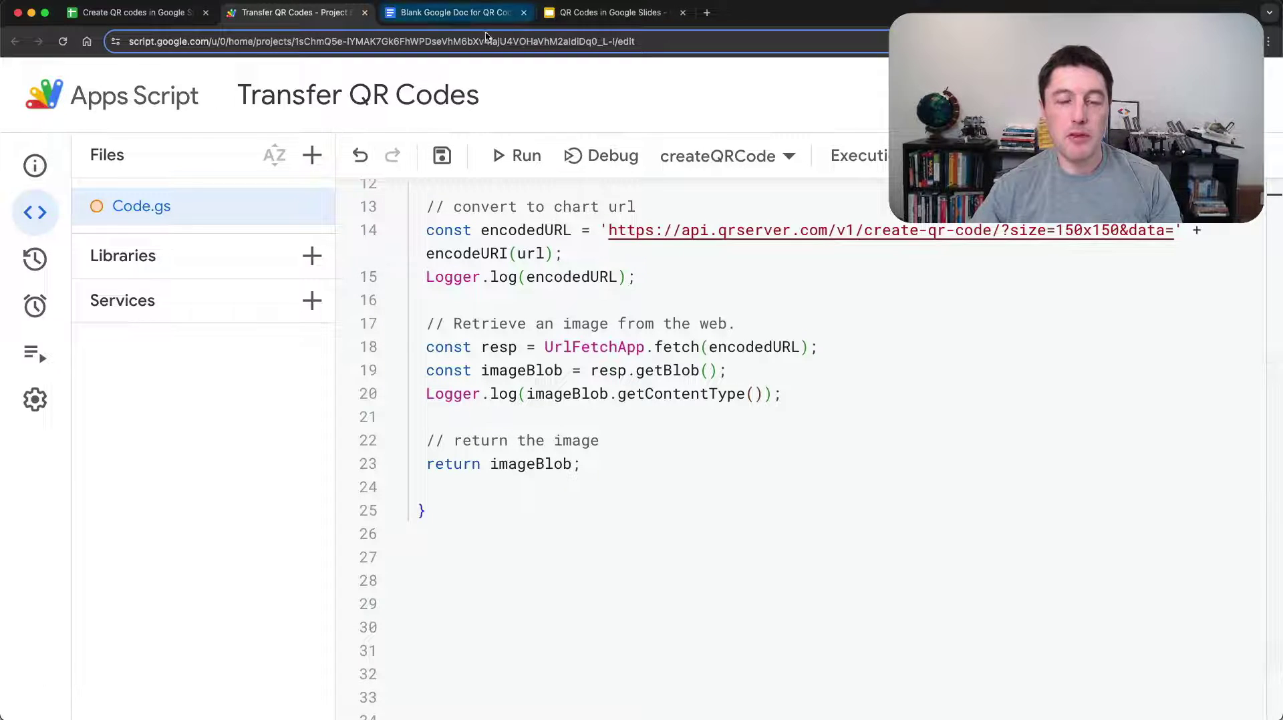
scroll(443, 224, up, 5)
click(444, 220)
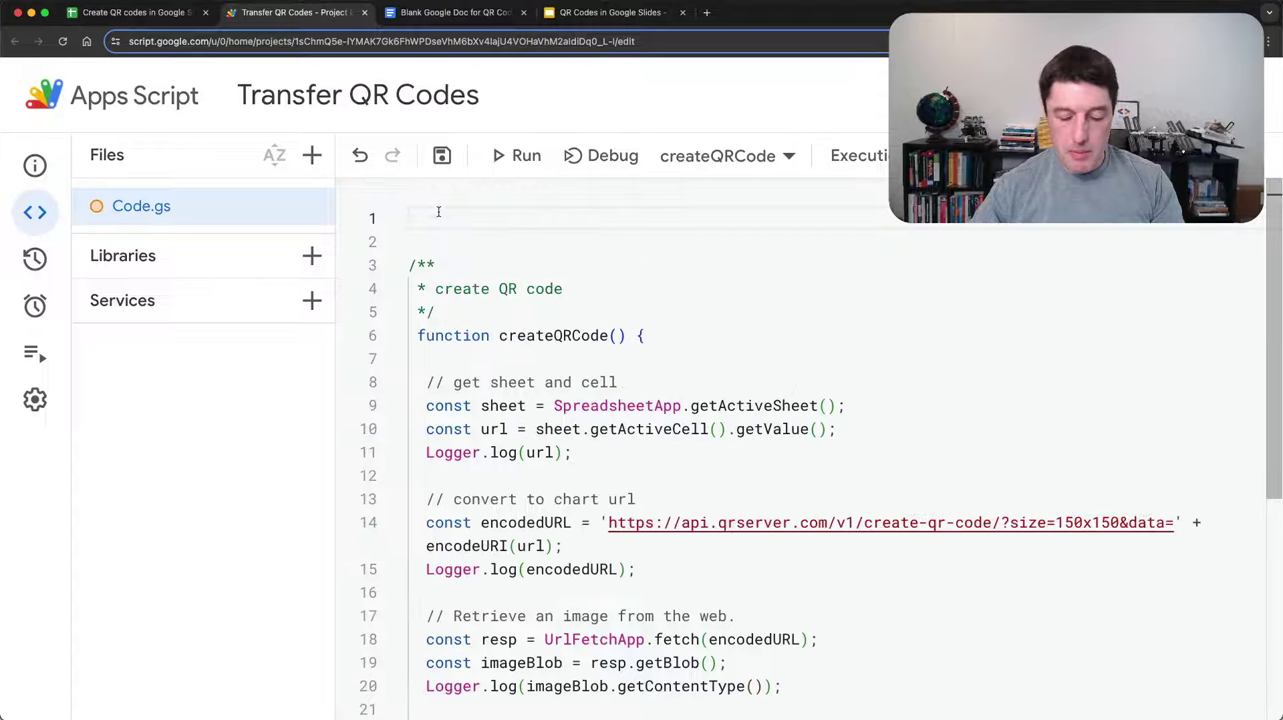
key(super+v)
scroll(593, 292, up, 3)
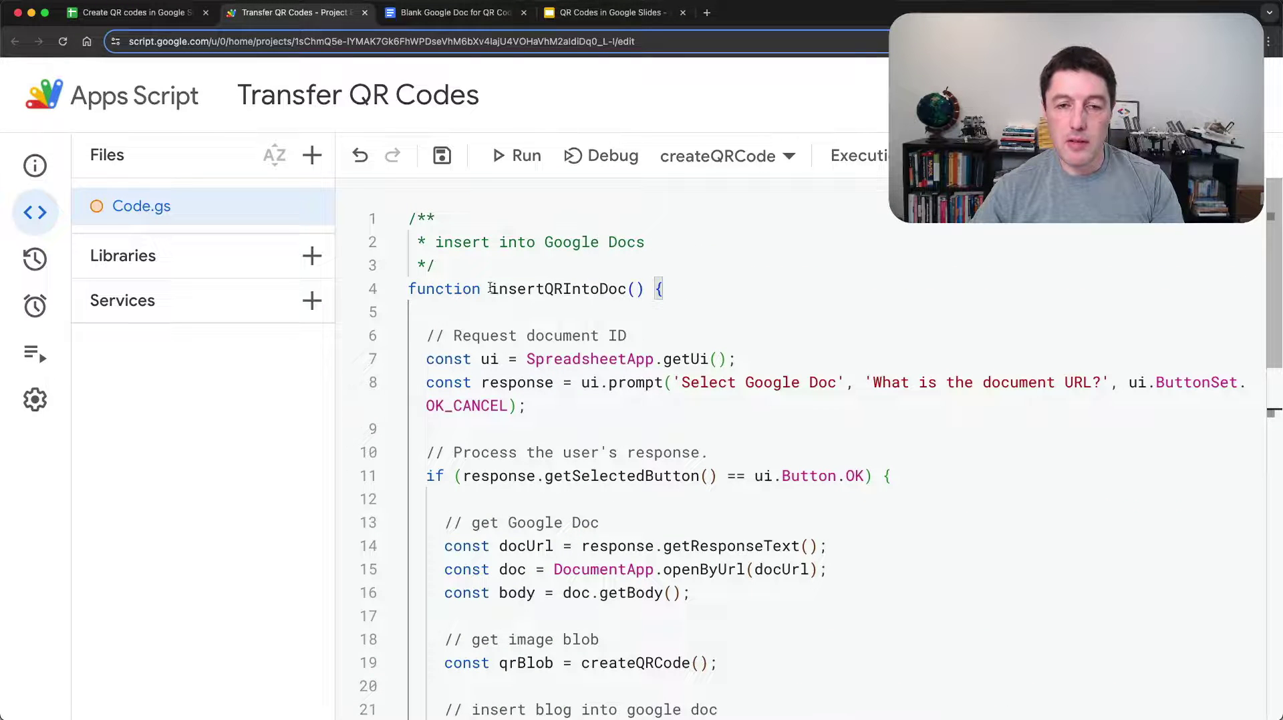
Review insertQRIntoDoc from the UI prompt through opening the Doc, creating the QR blob and appending the image, to the else branch's log message
drag(490, 288, 633, 294)
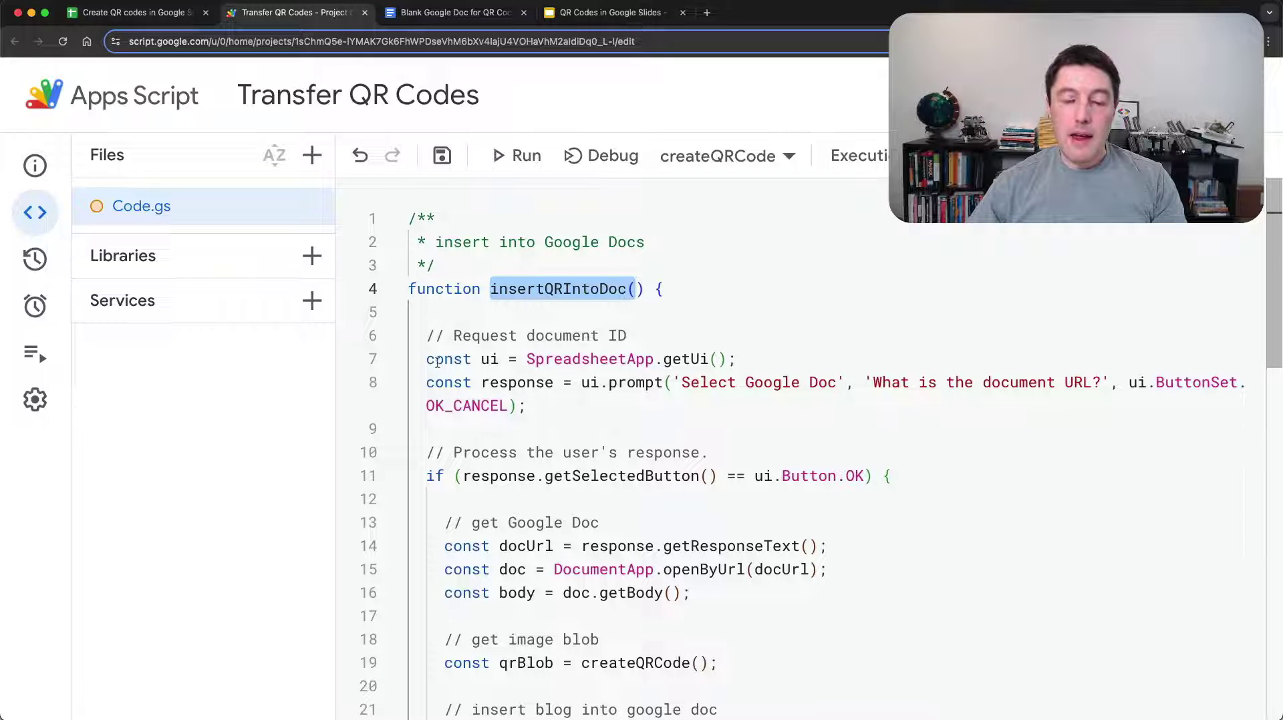
drag(727, 359, 666, 359)
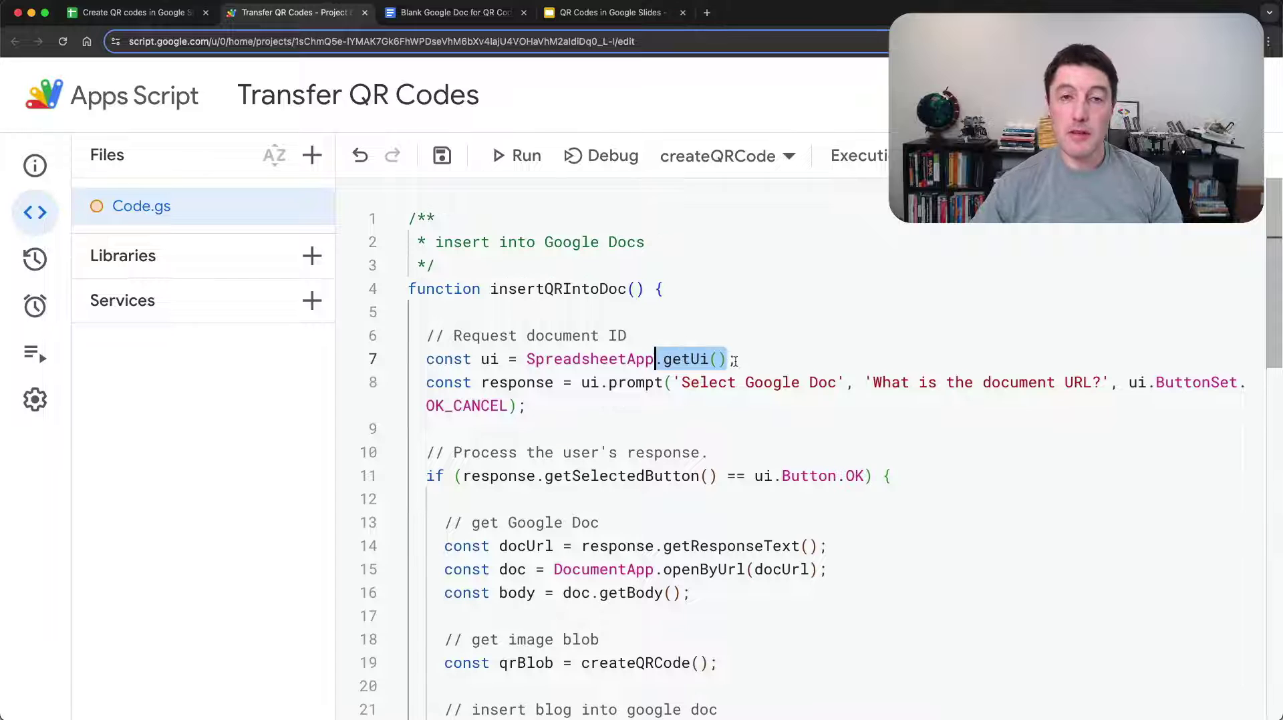
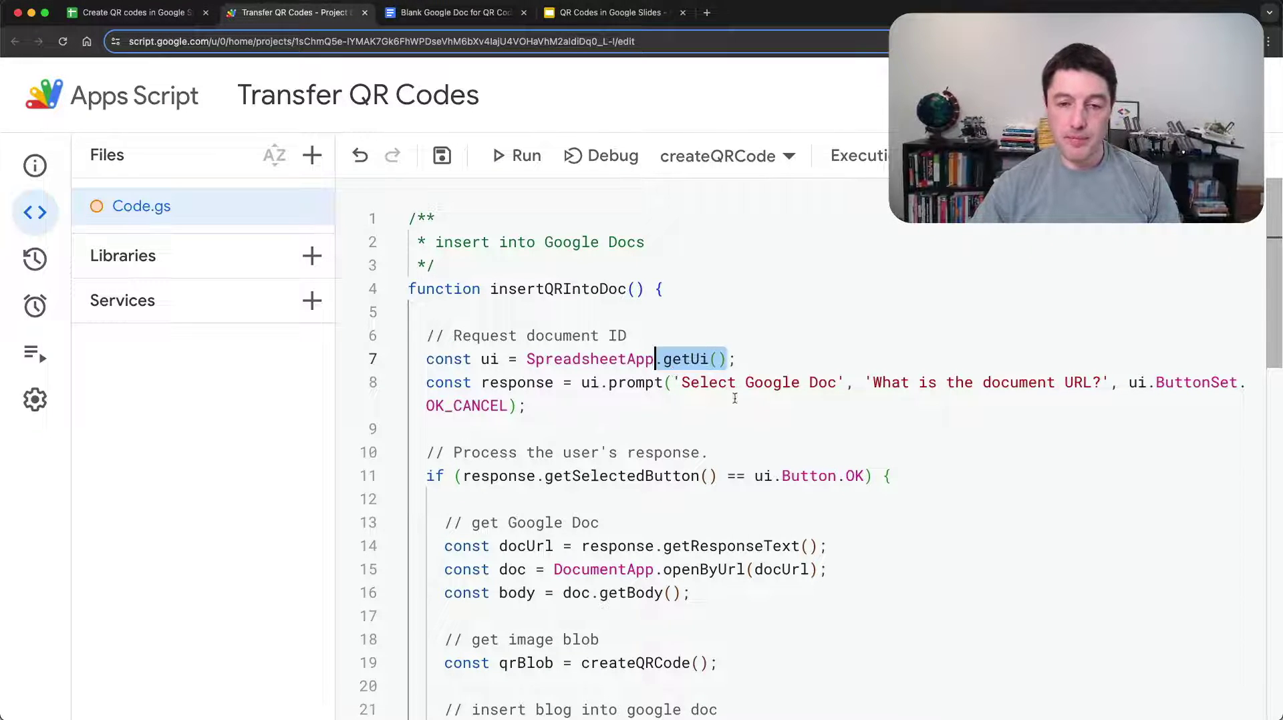
scroll(657, 472, down, 3)
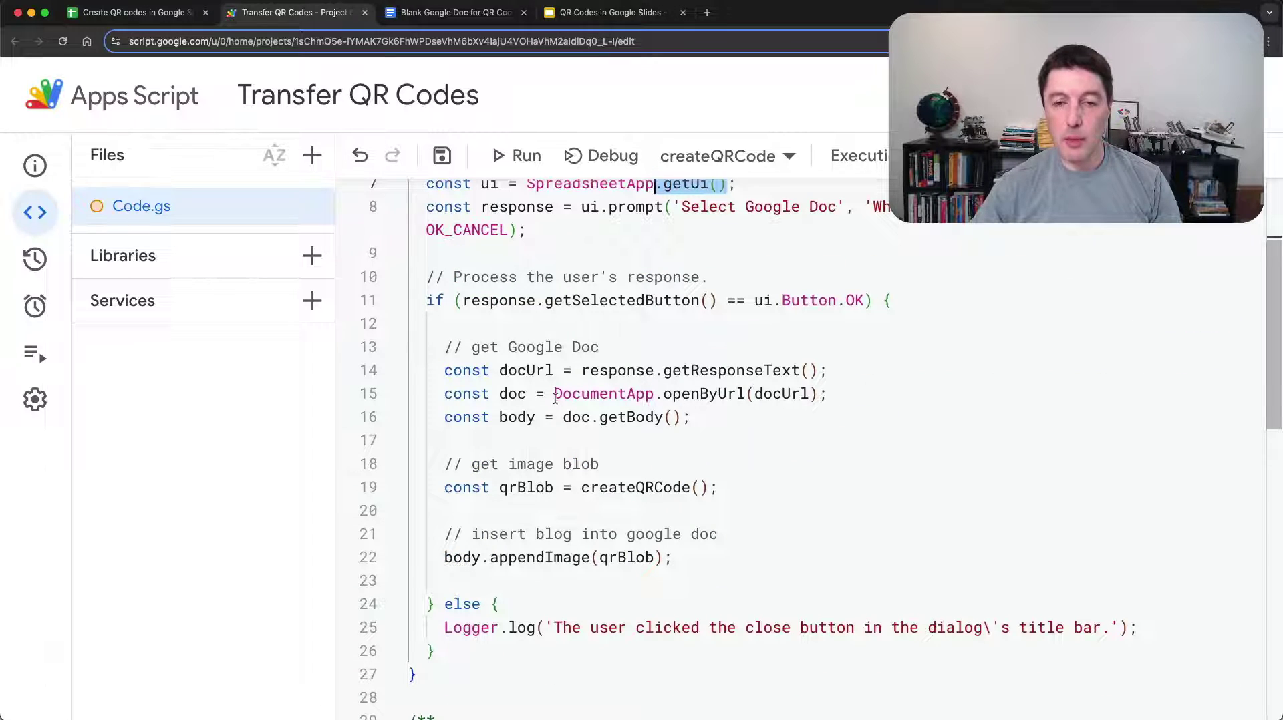
drag(555, 395, 809, 396)
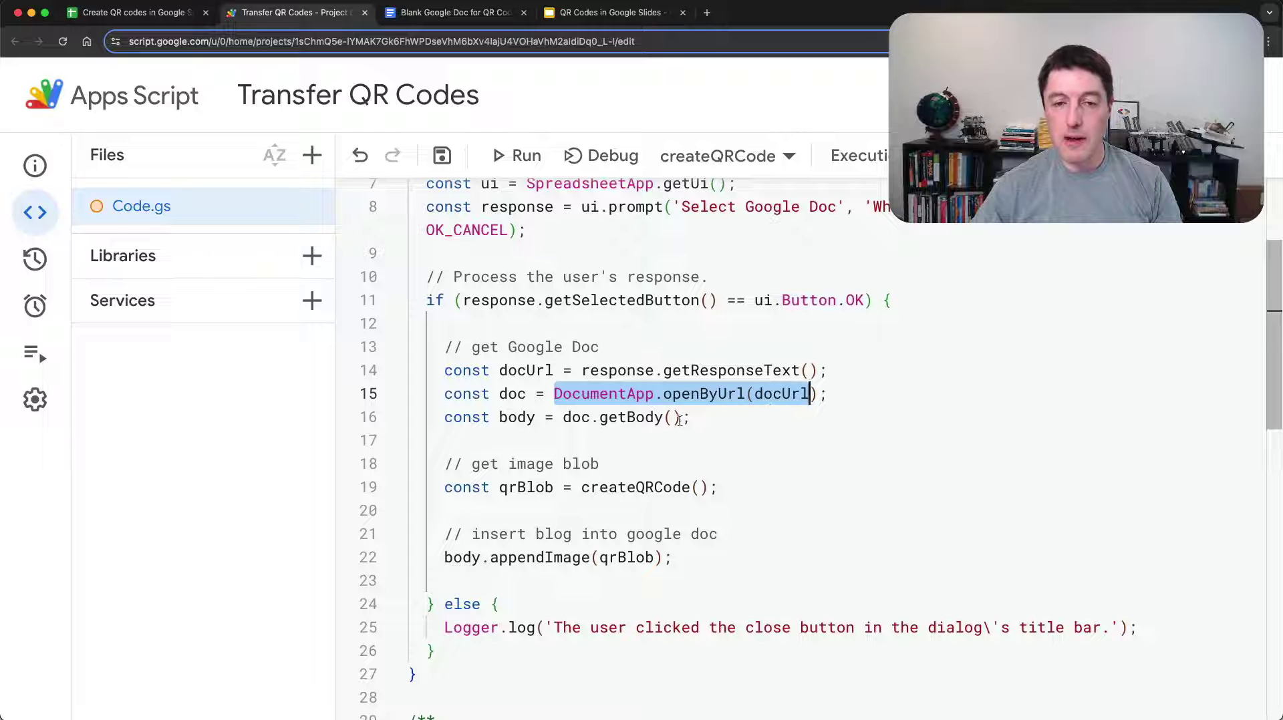
drag(680, 418, 560, 420)
scroll(659, 480, down, 4)
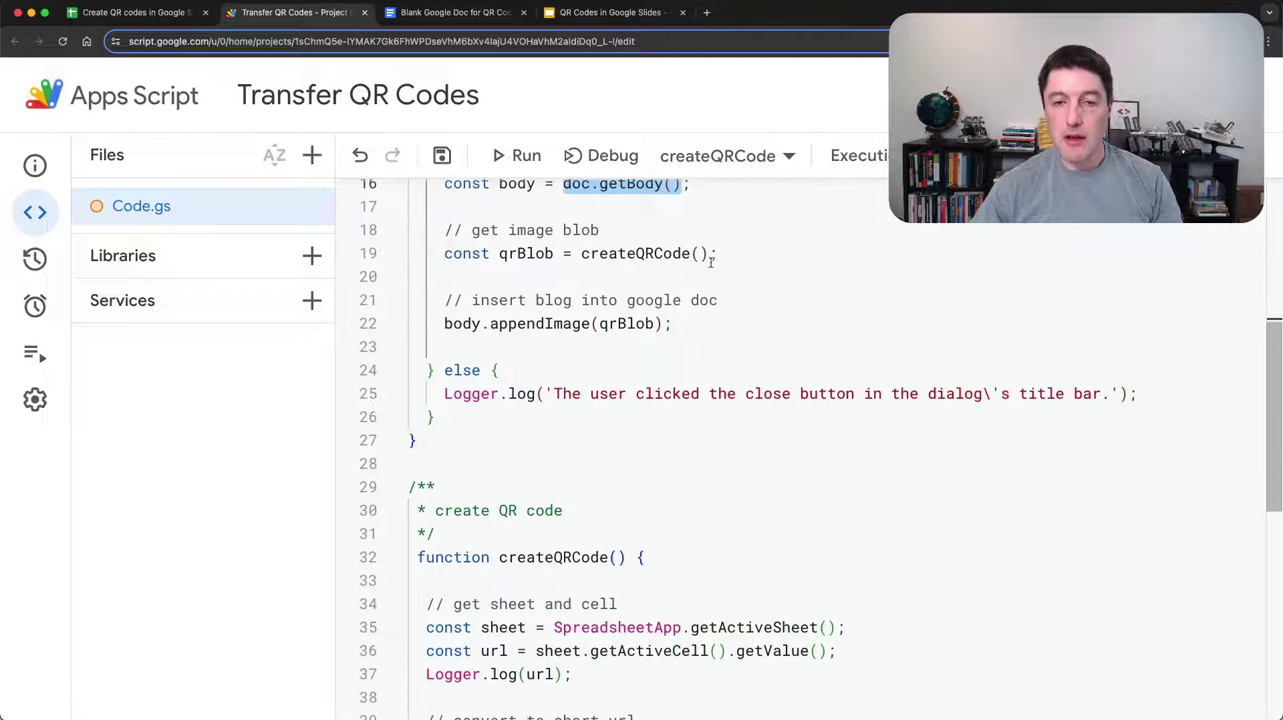
drag(716, 254, 585, 253)
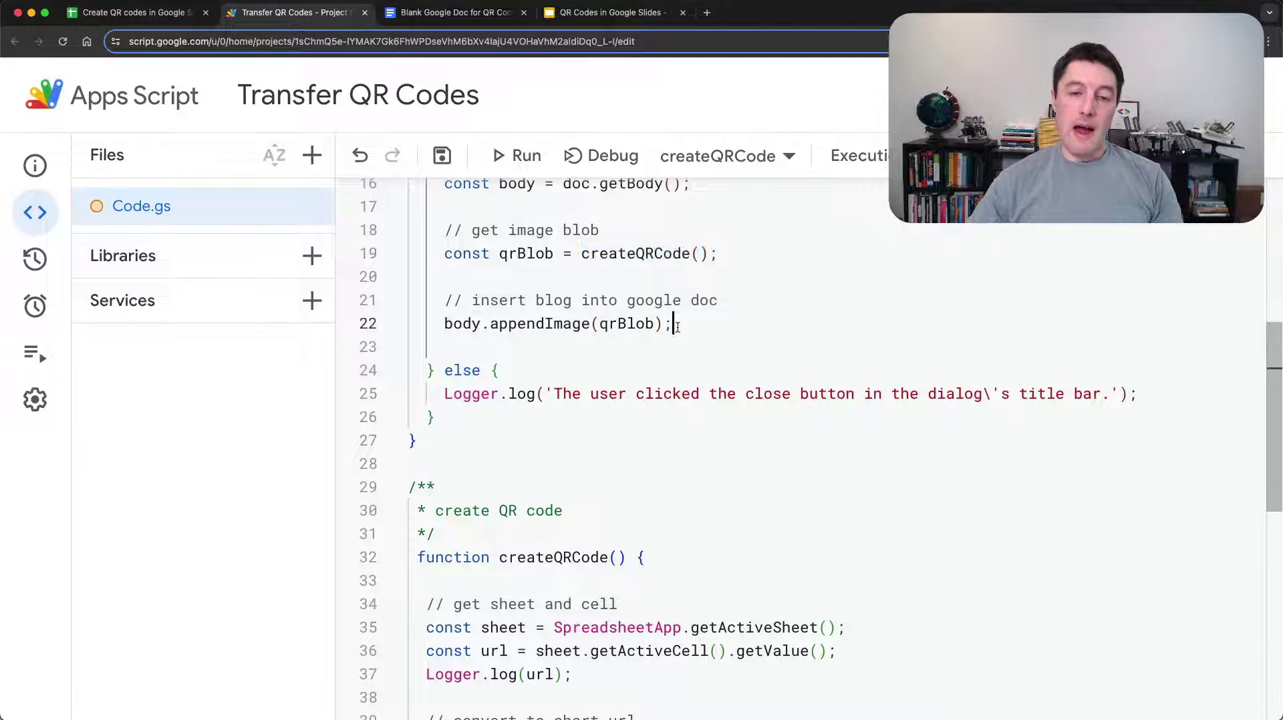
drag(672, 323, 447, 324)
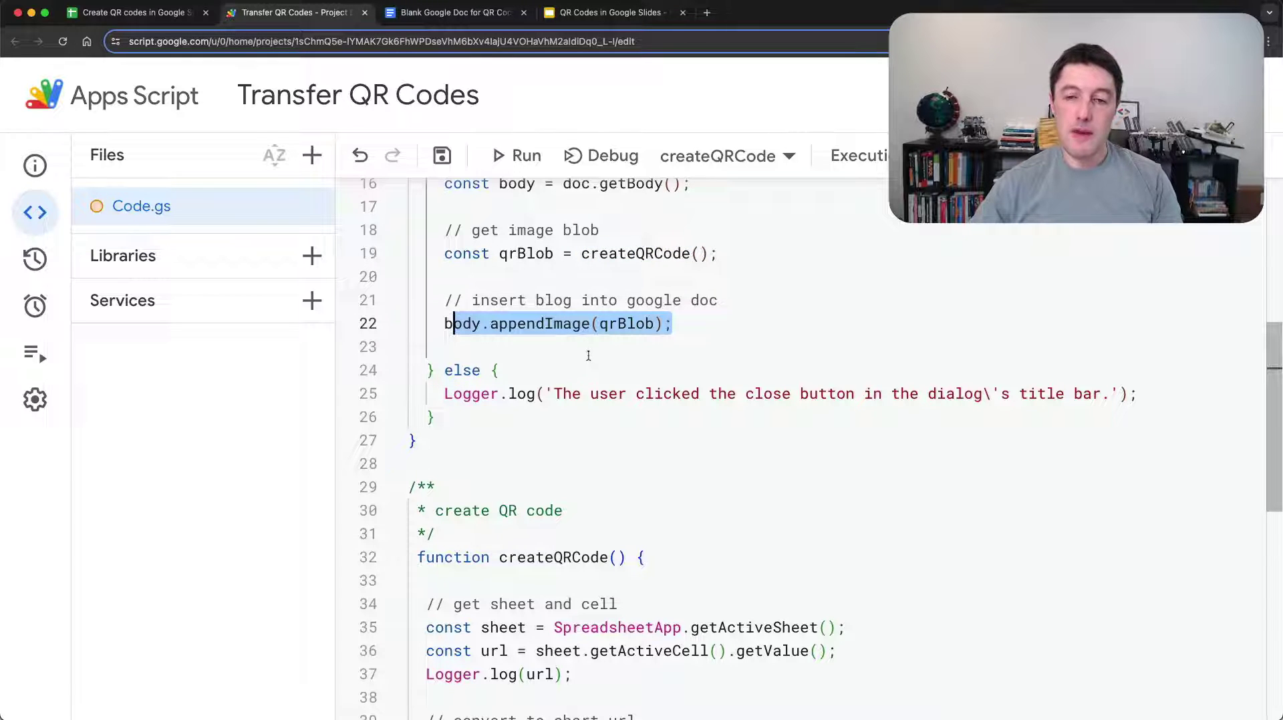
drag(1137, 396, 555, 393)
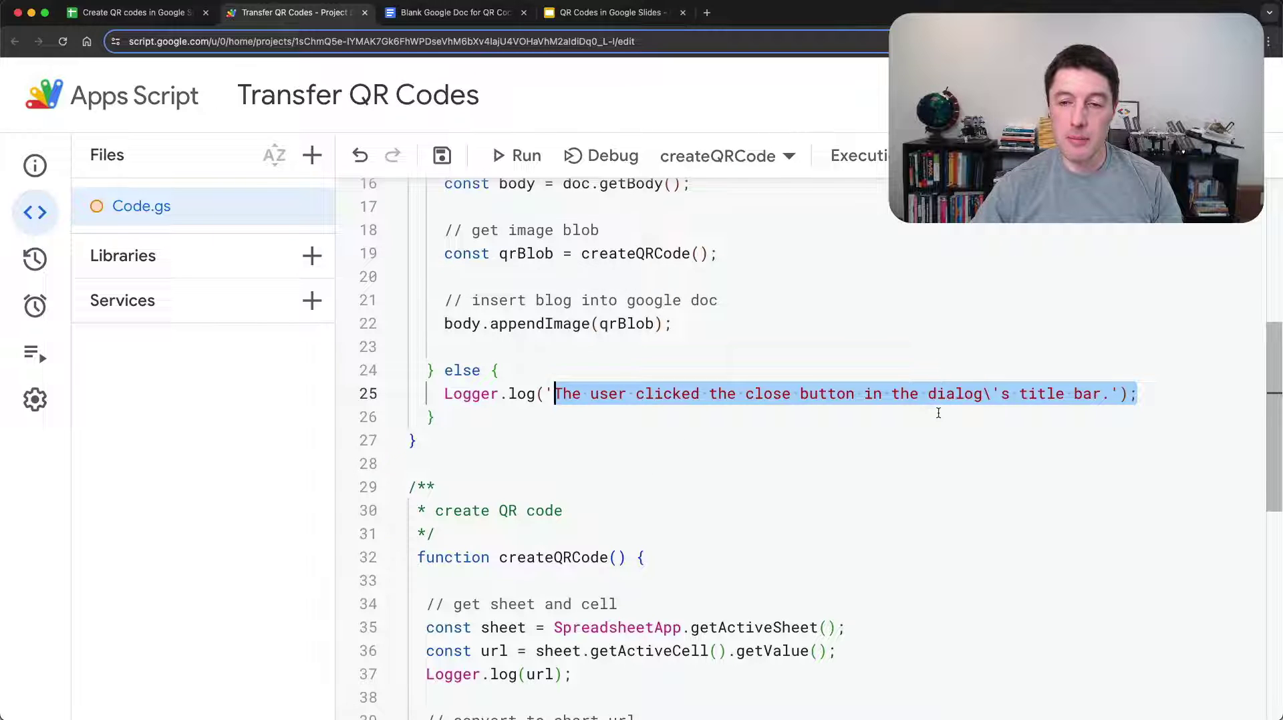
Save the project, run insertQRIntoDoc, and authorize its access to Google Docs, Google Sheets and external services with the Google account
key(ctrl+s)
scroll(684, 368, up, 2)
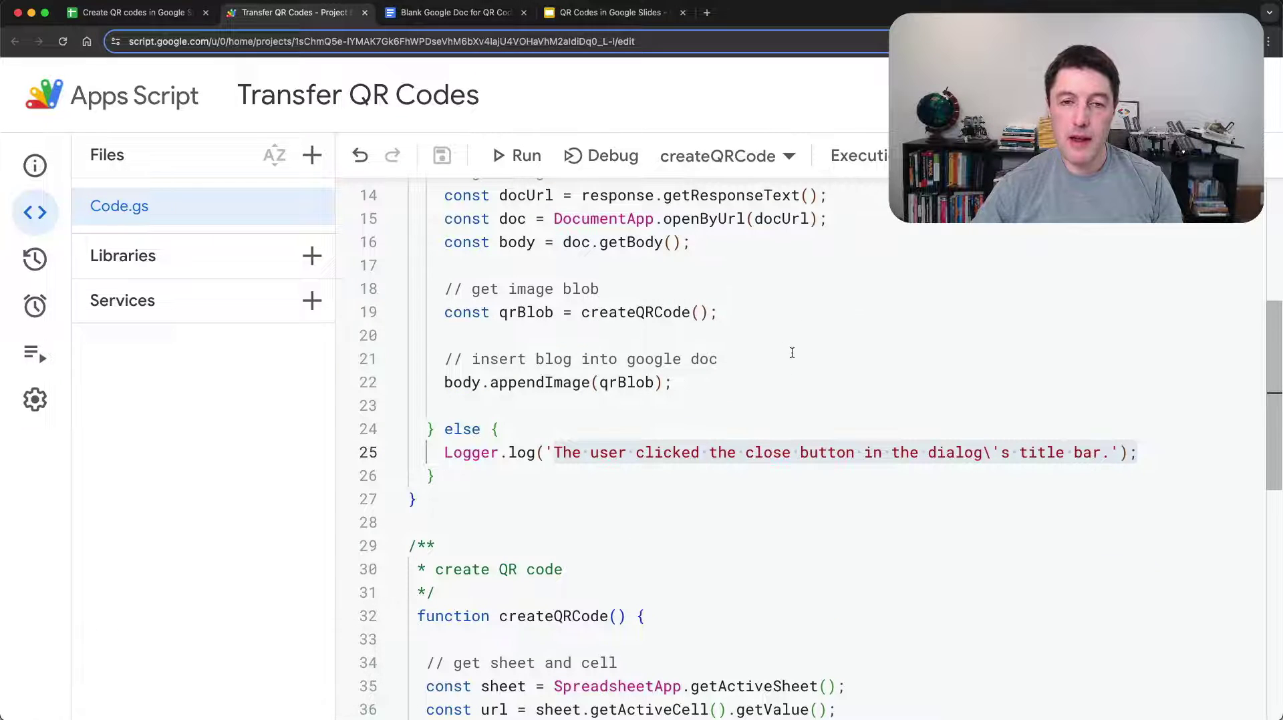
scroll(791, 352, up, 5)
click(675, 156)
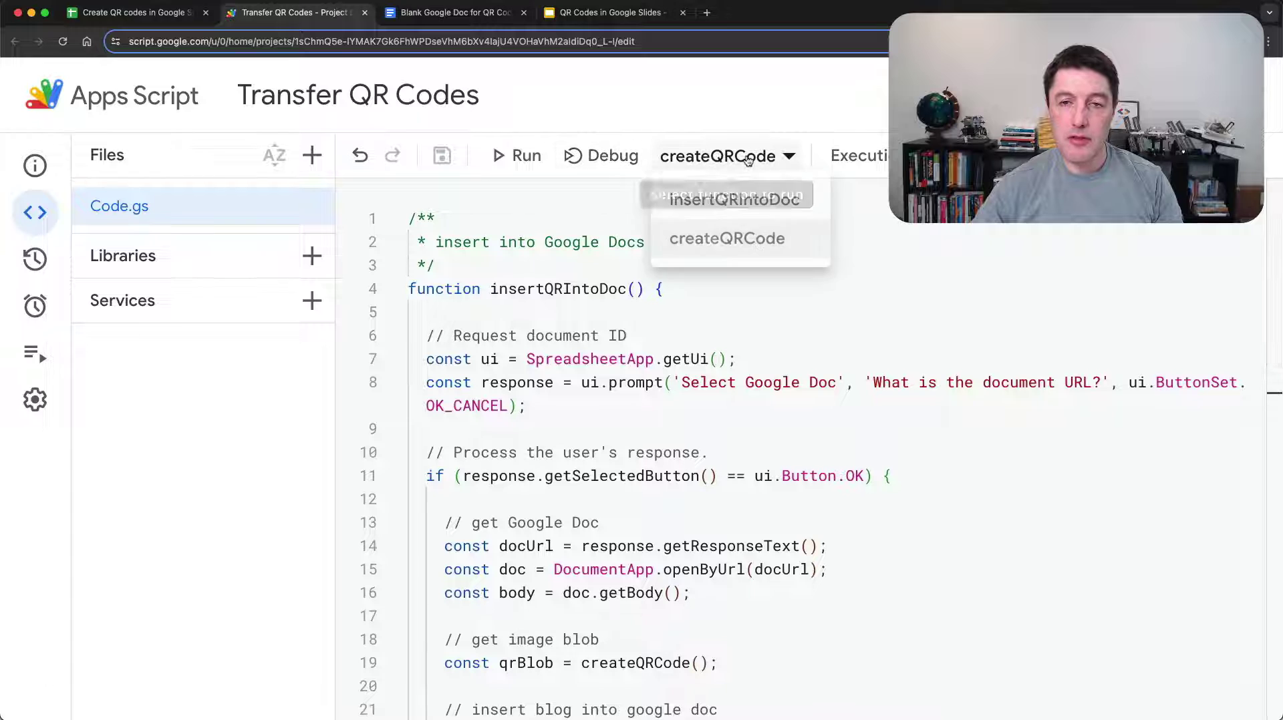
click(722, 198)
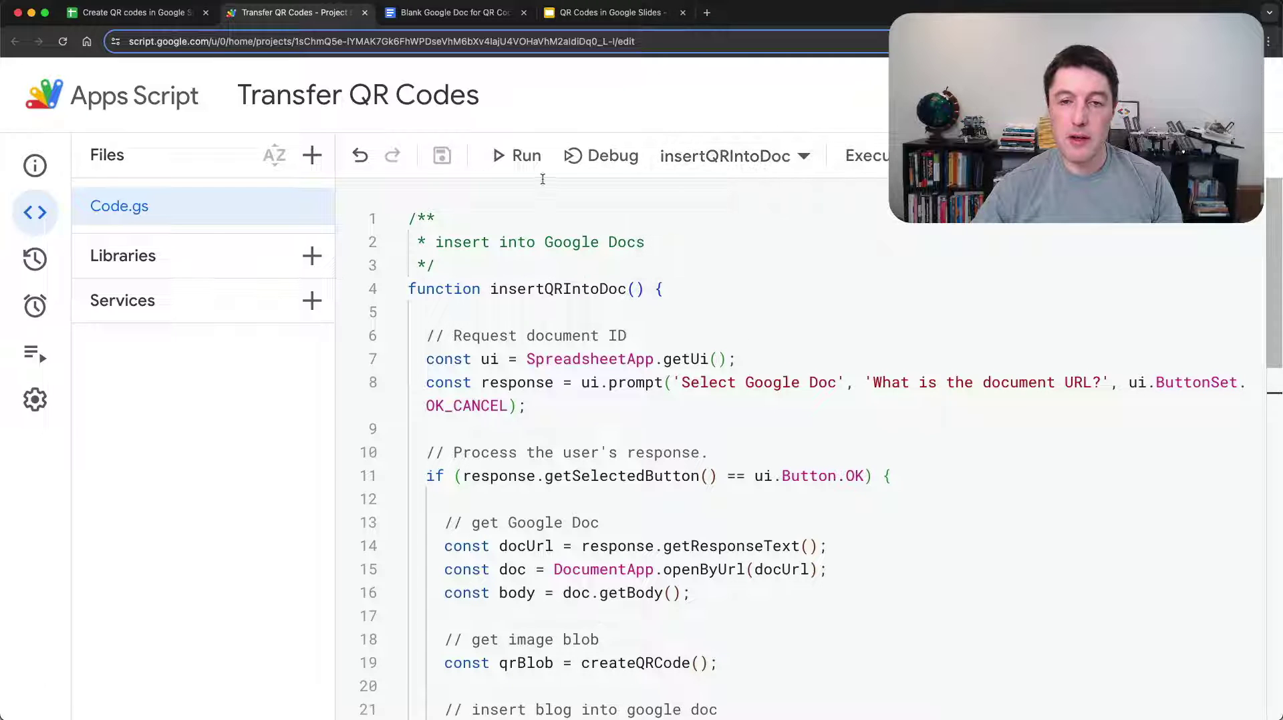
click(520, 156)
click(776, 448)
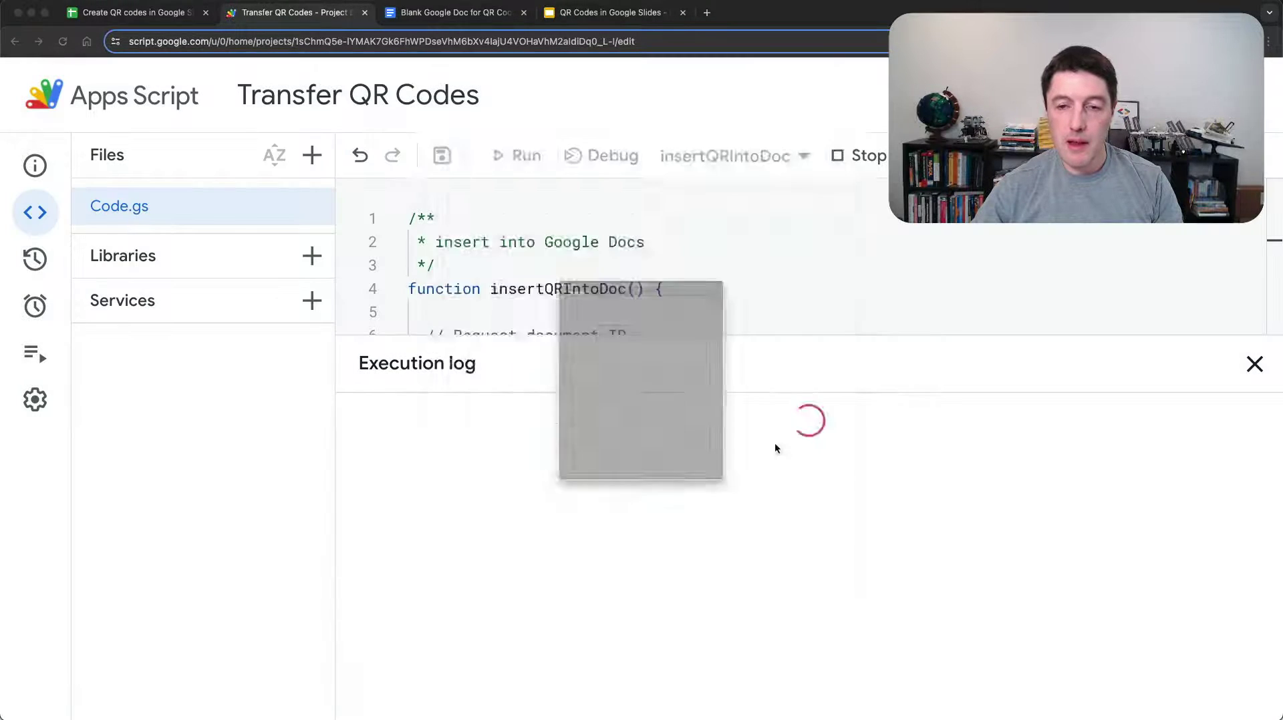
click(642, 316)
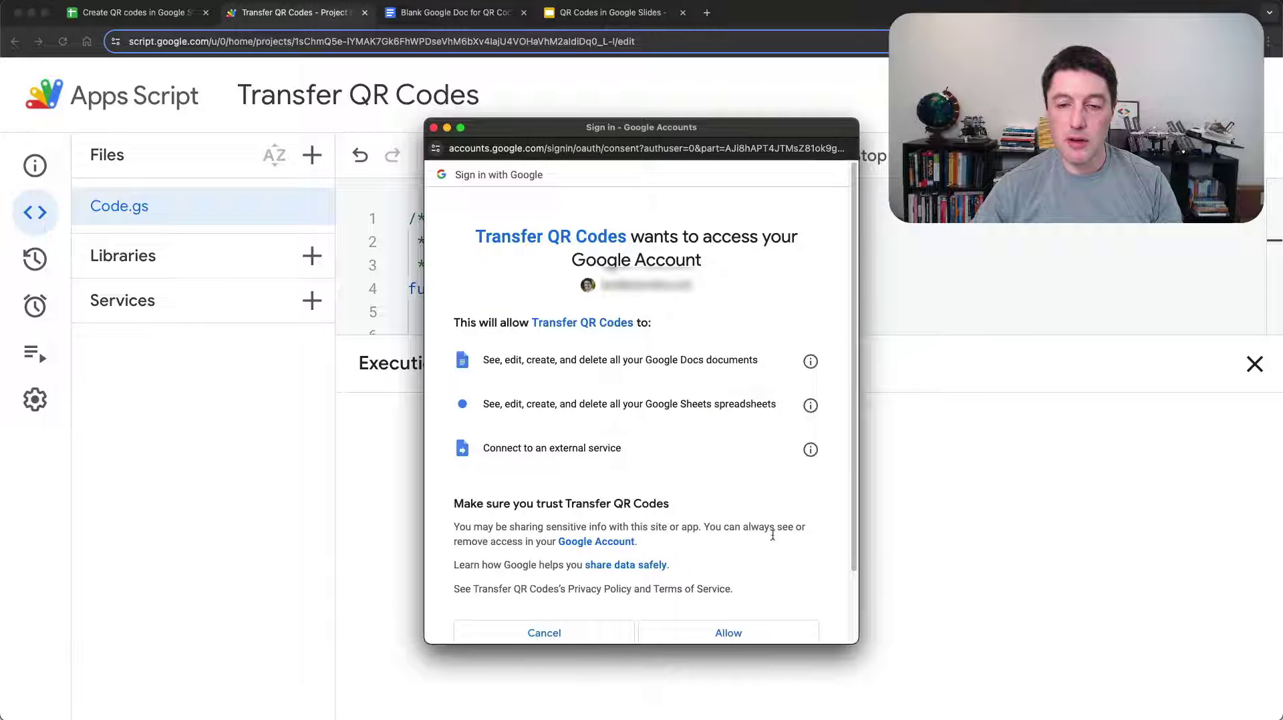
click(746, 622)
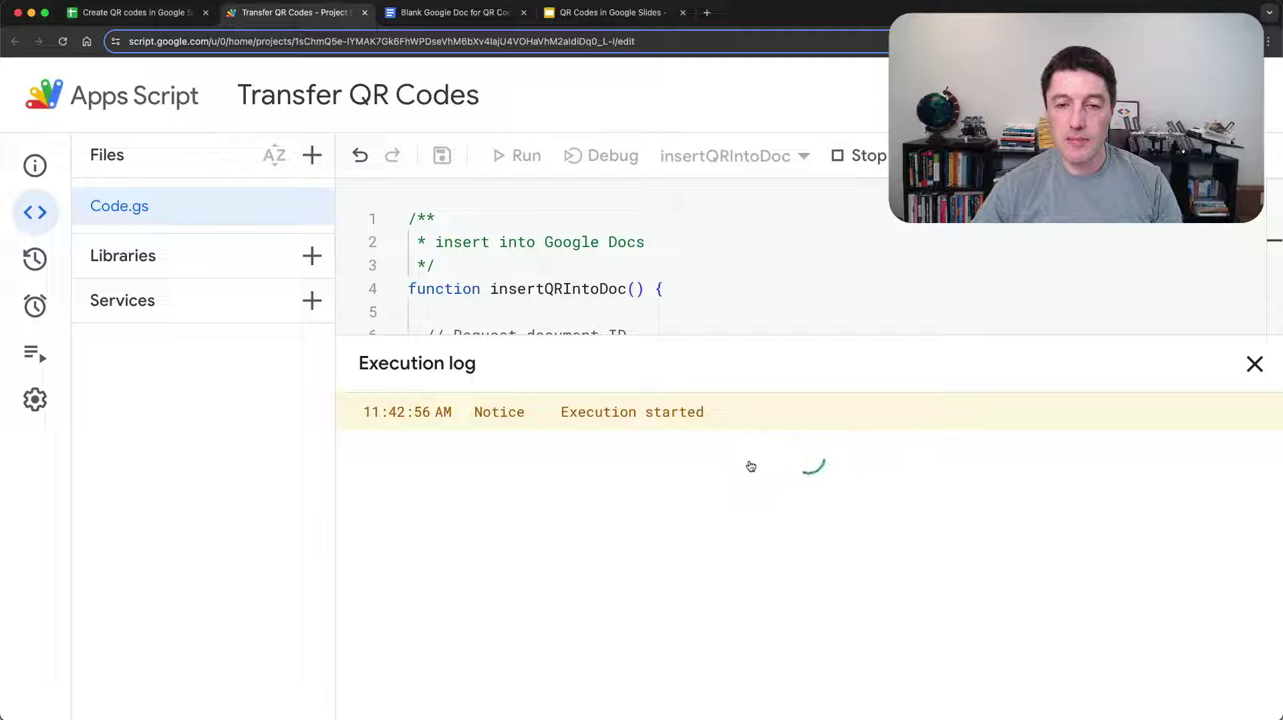
Answer the spreadsheet's "Select Google Doc" prompt with the copied URL of "Blank Google Doc for QR Code" and confirm it
click(134, 14)
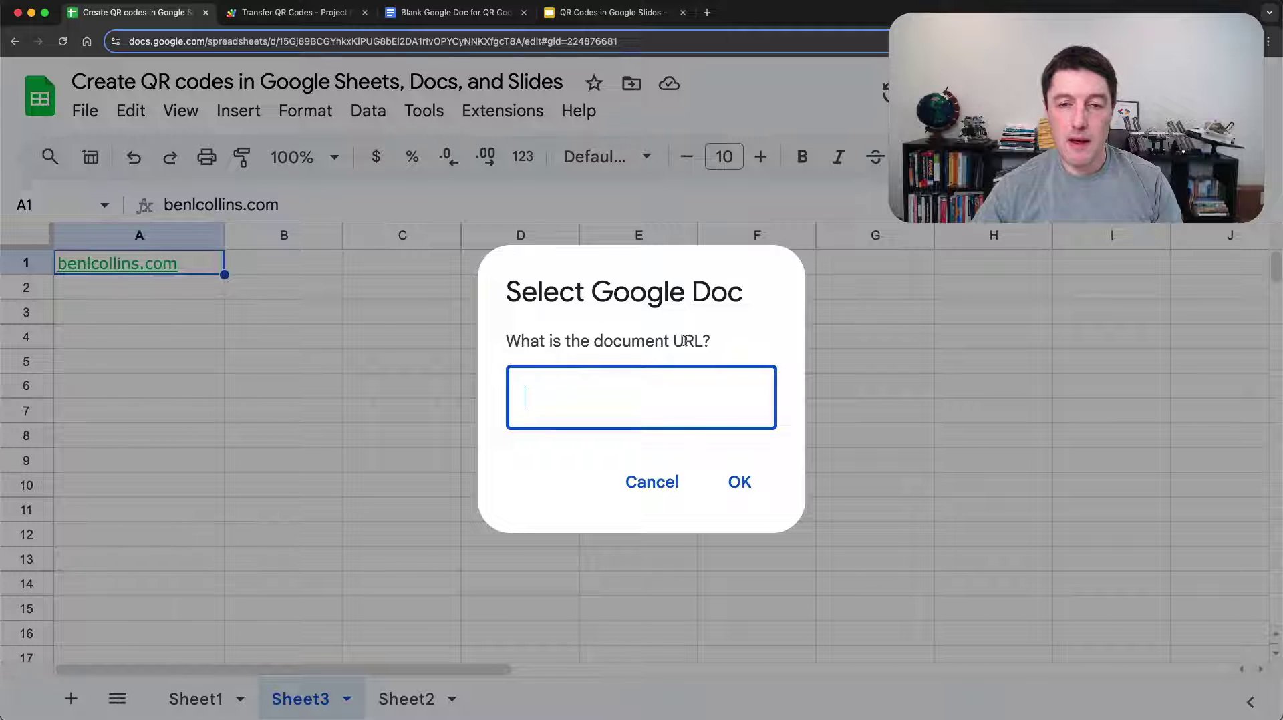
click(441, 13)
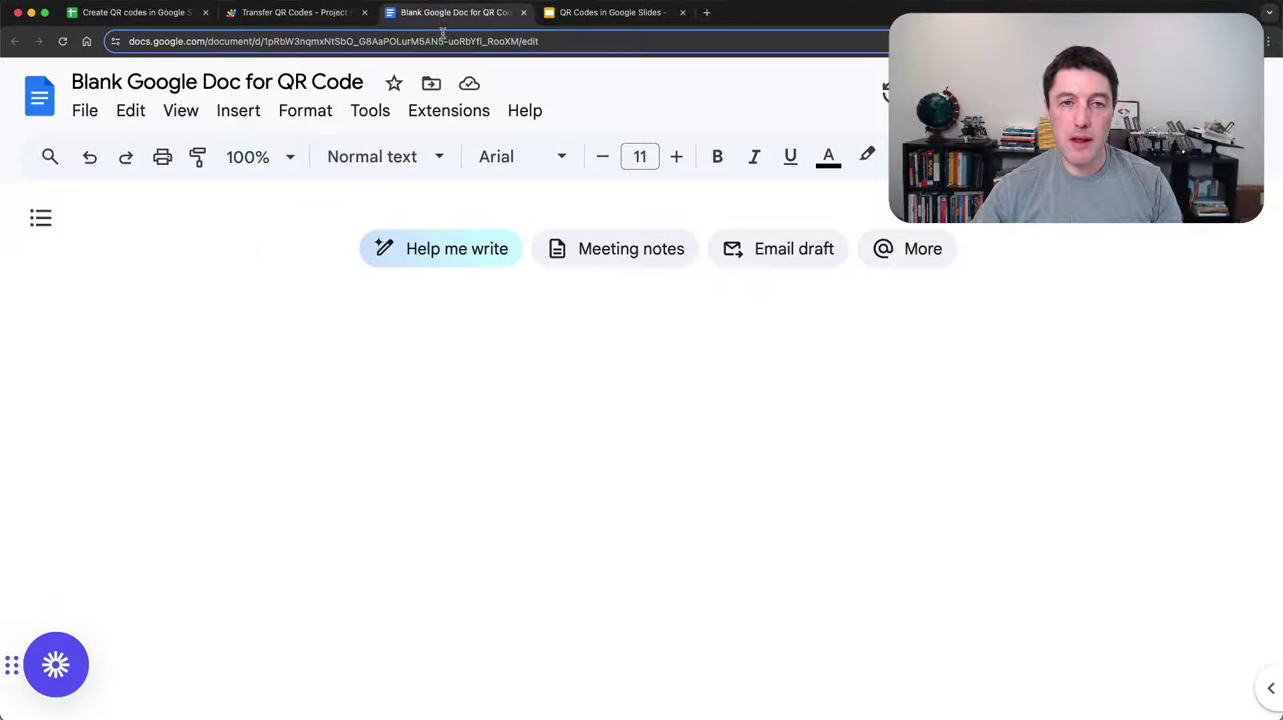
click(442, 33)
key(ctrl+c)
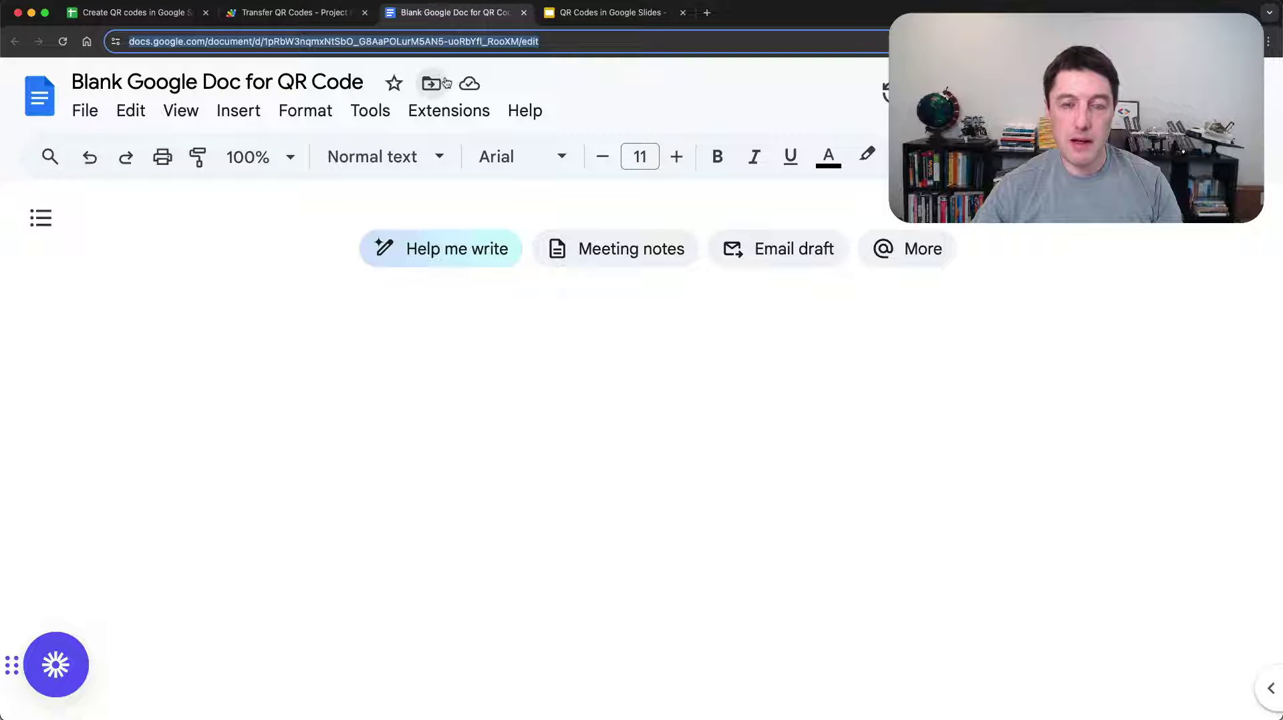
click(187, 14)
click(641, 397)
key(ctrl+v)
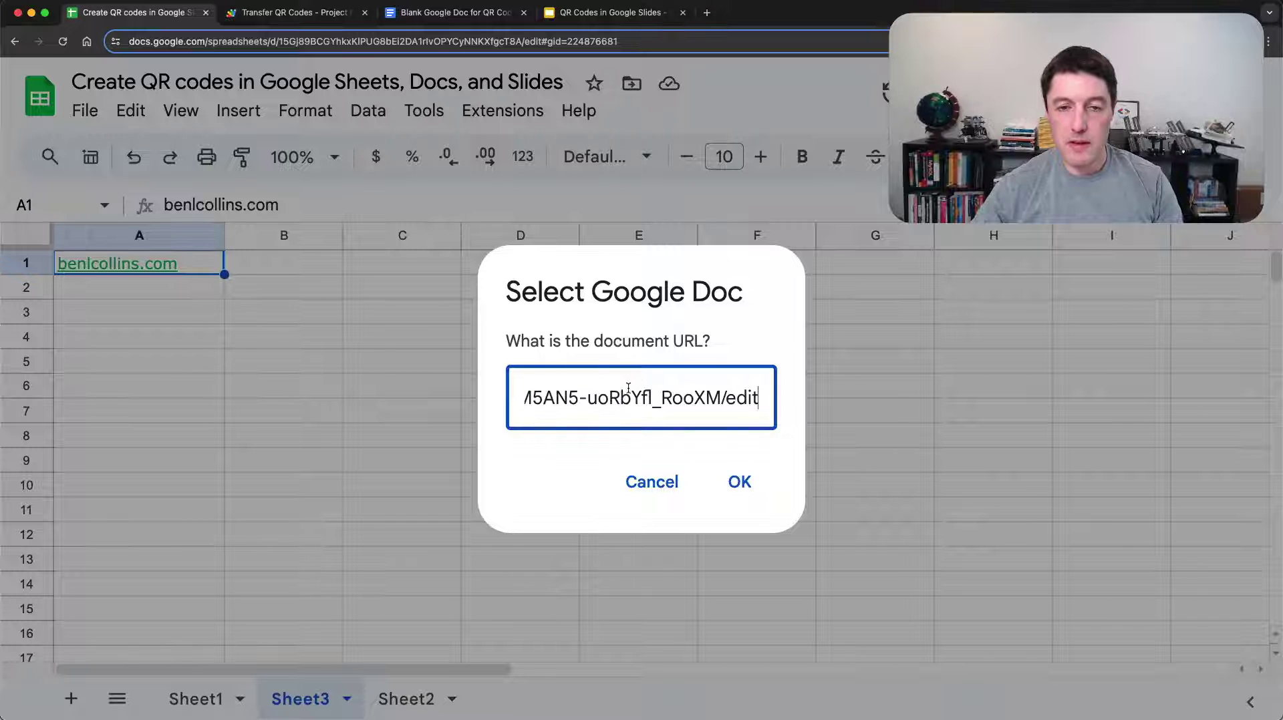
click(737, 482)
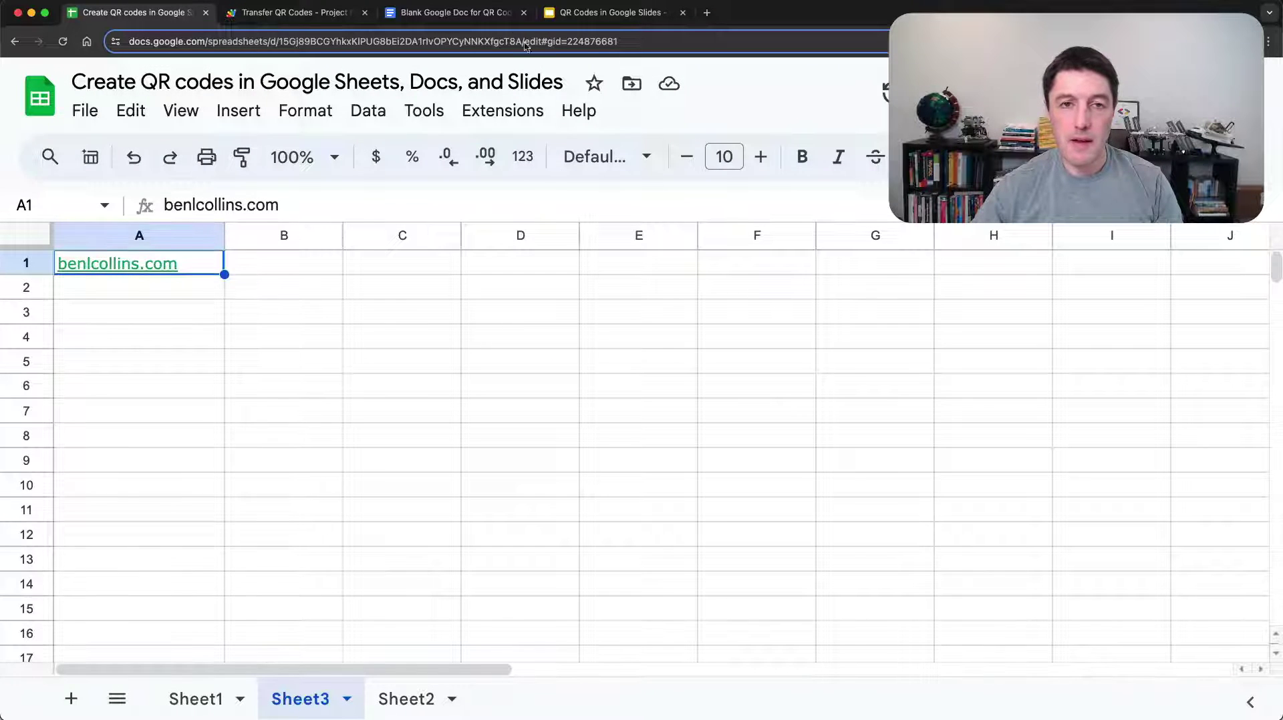
Check the QR code in the Google Doc, then the script's execution log, and close the log
click(454, 12)
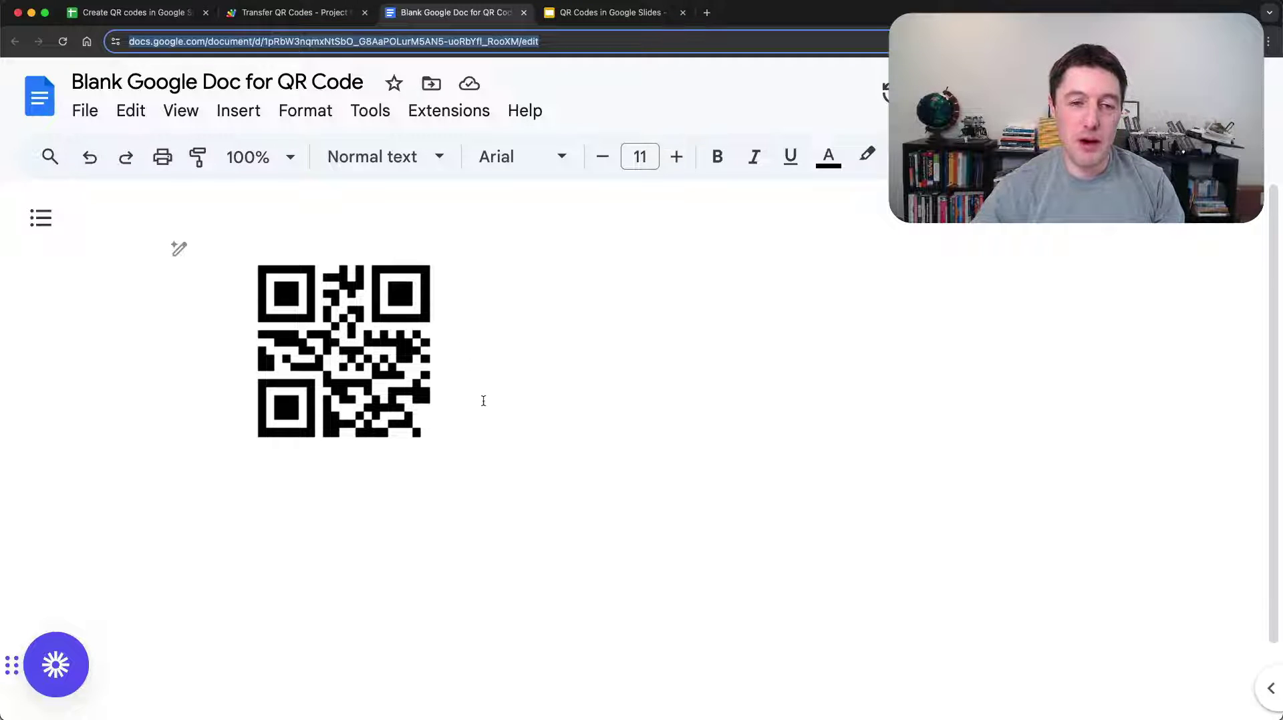
click(388, 356)
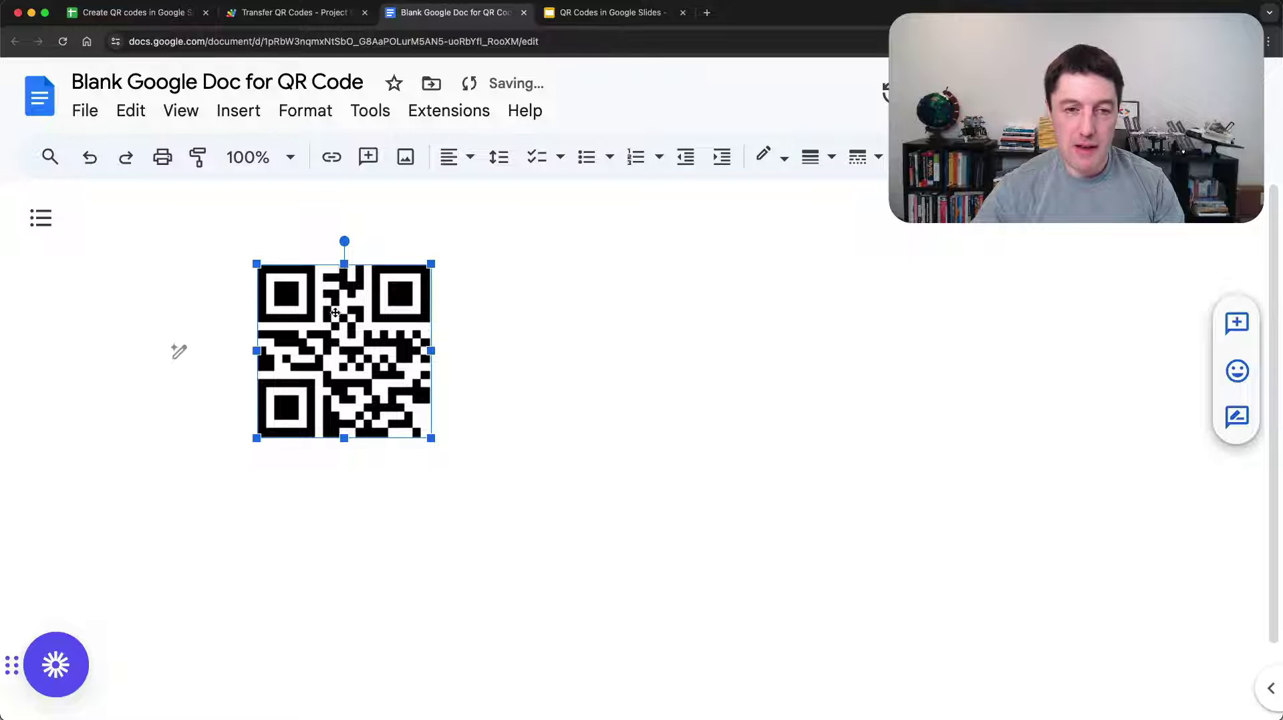
click(264, 15)
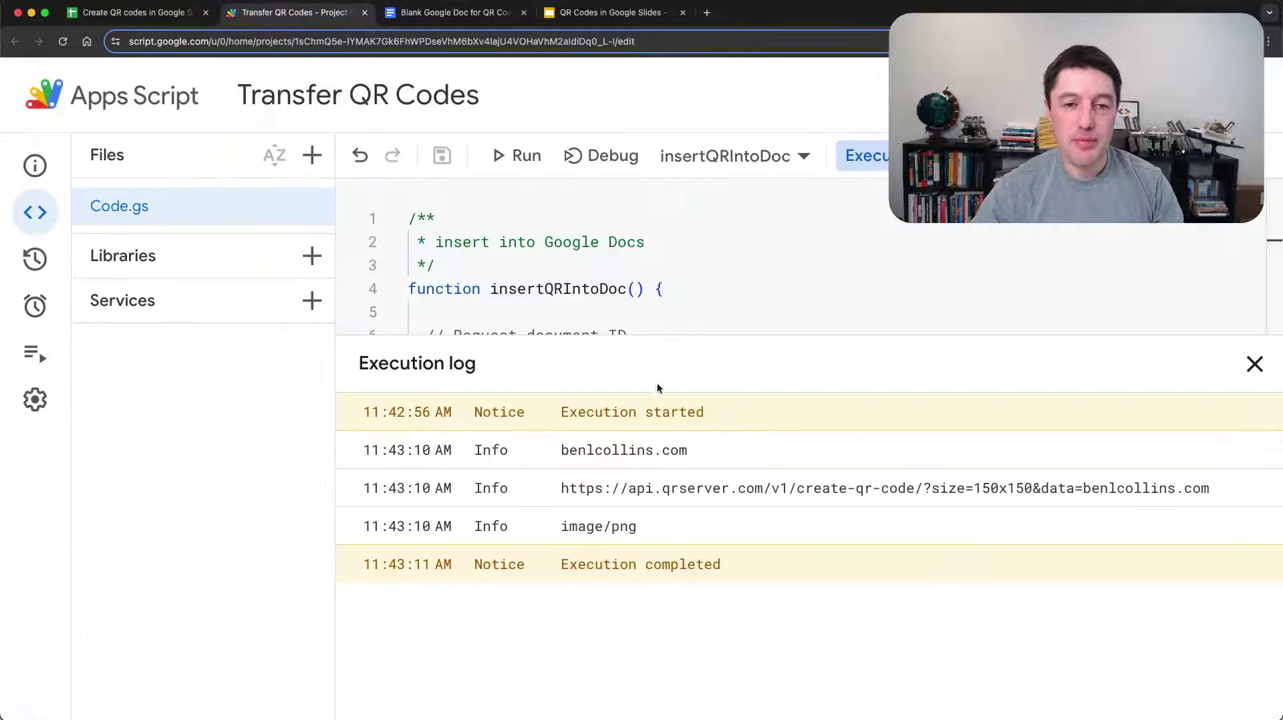
click(1254, 364)
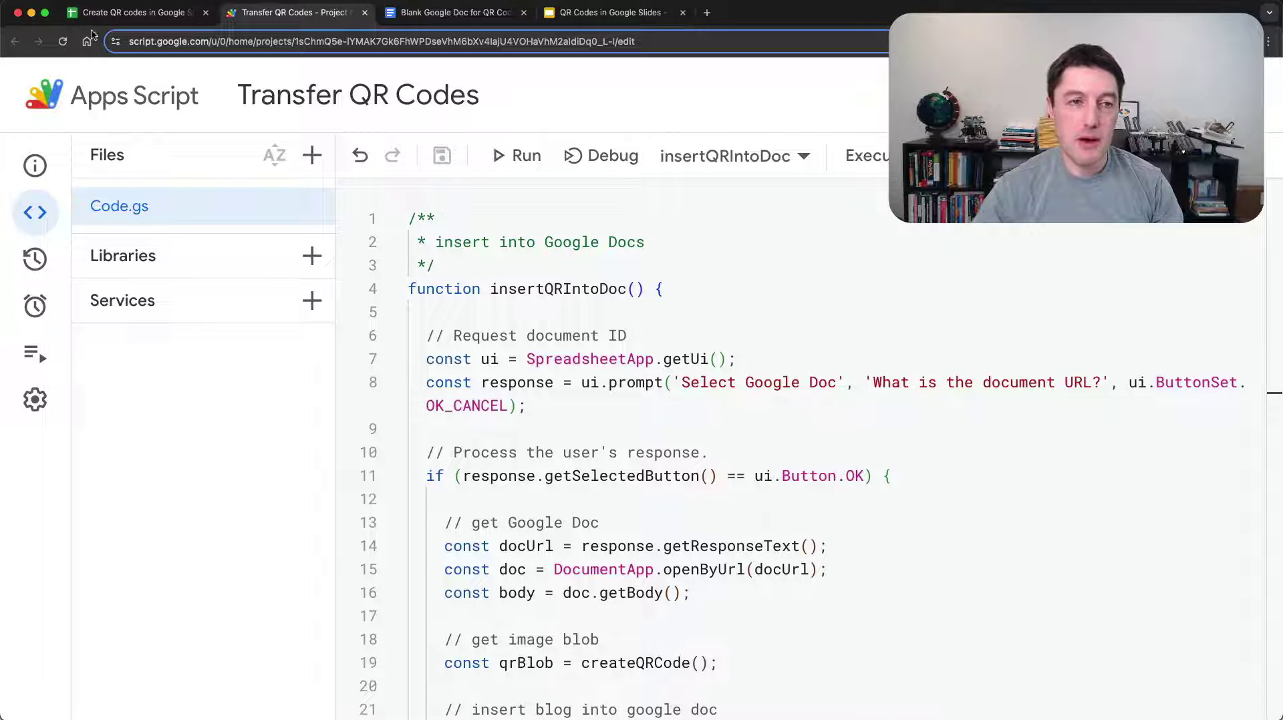
Above insertQRIntoDoc, insert the "custom sheet menu" onOpen function that creates "QR Menu" with Google Doc and Google Slides items
click(556, 202)
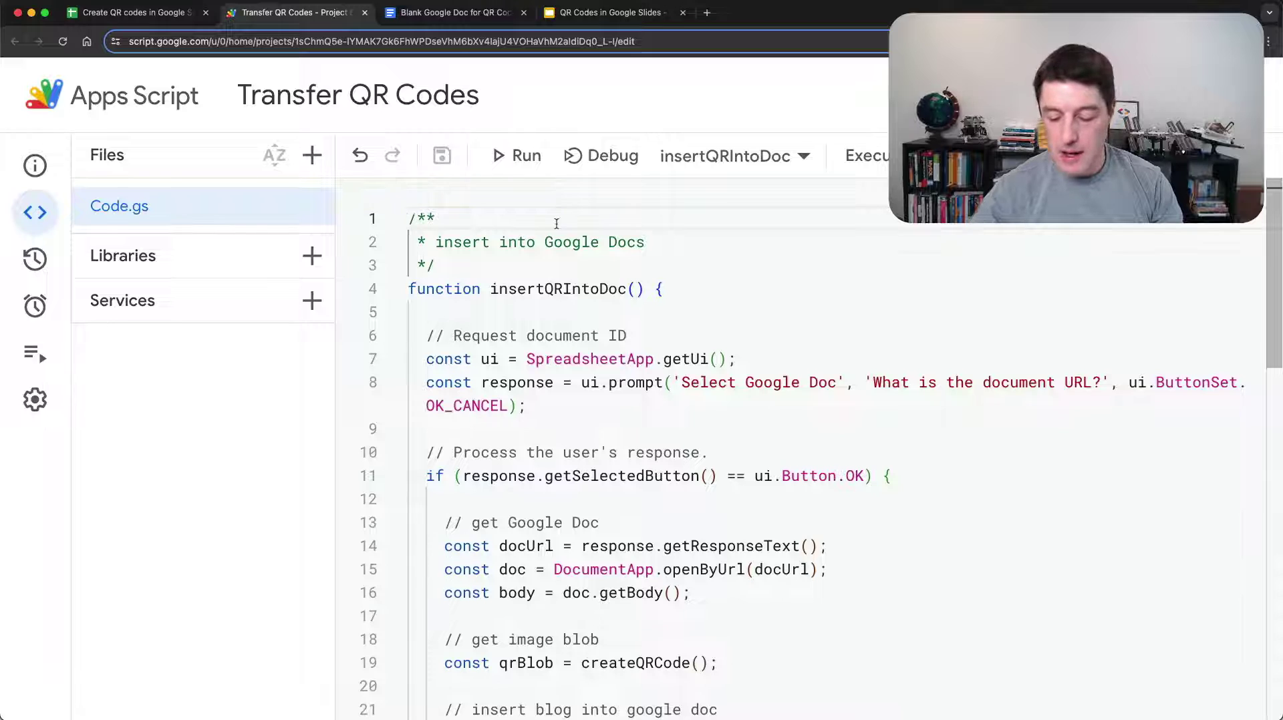
key(Return)
key(Return)
key(Up)
key(Up)
text(/**  * custom sheet menu  */ function onOpen() {   // Add a custom menu to the spreadsheet.   SpreadsheetApp.getUi()       .createMenu('QR Menu')       .addItem('Create QR code in Google Doc', 'insertQRIntoDoc')       .addItem('Create QR code in Google Slides', 'insertQRIntoSlides')       .addToUi(); })
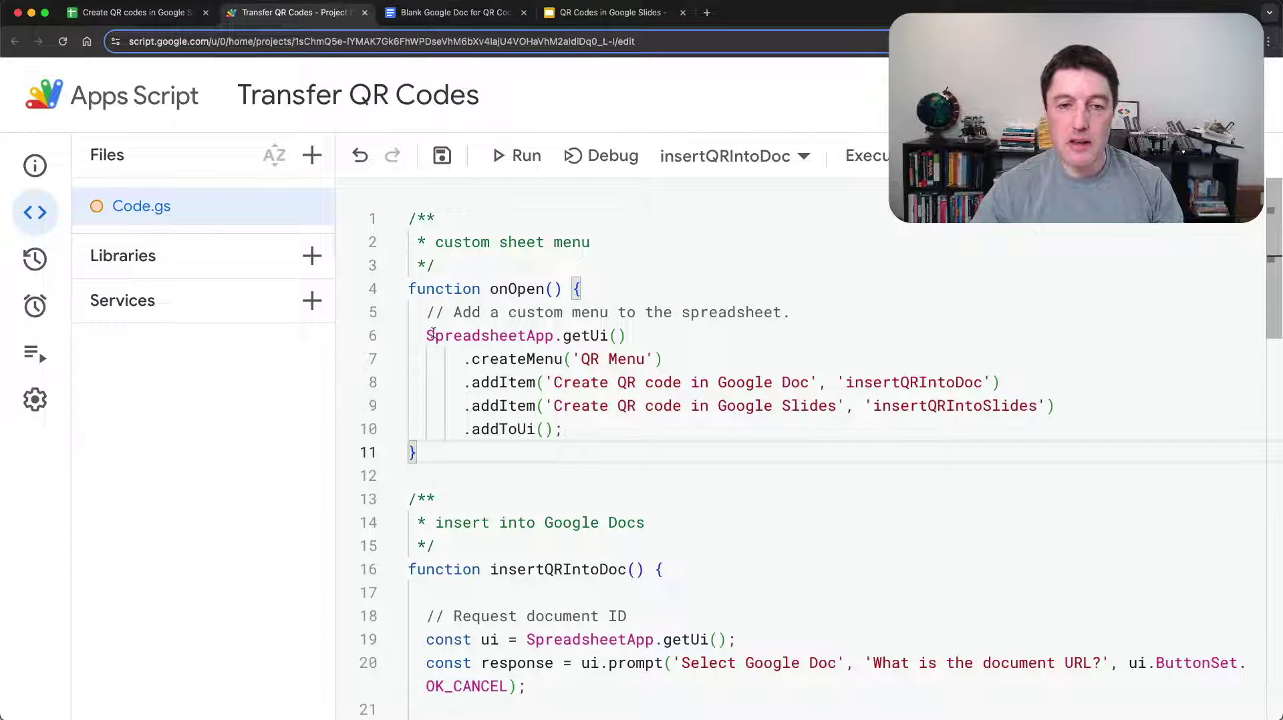
Review onOpen from getUi and createMenu through both addItem lines to addToUi
drag(427, 335, 555, 337)
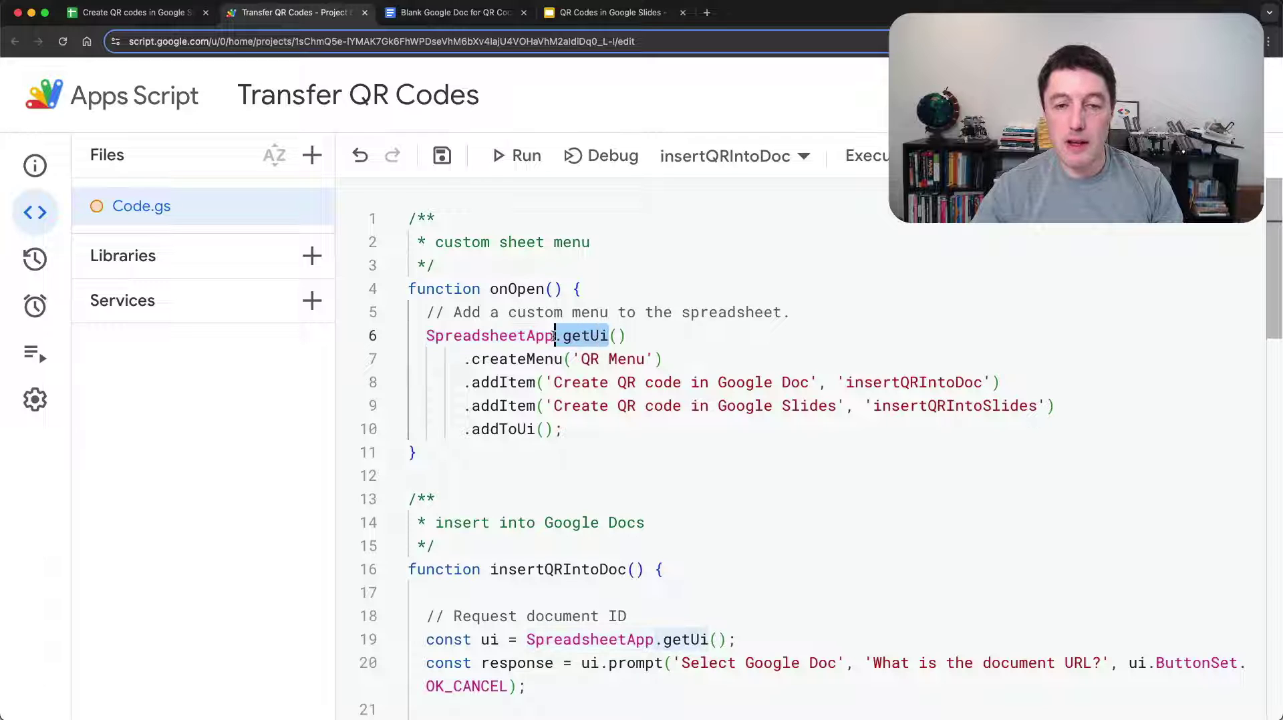
drag(472, 360, 653, 359)
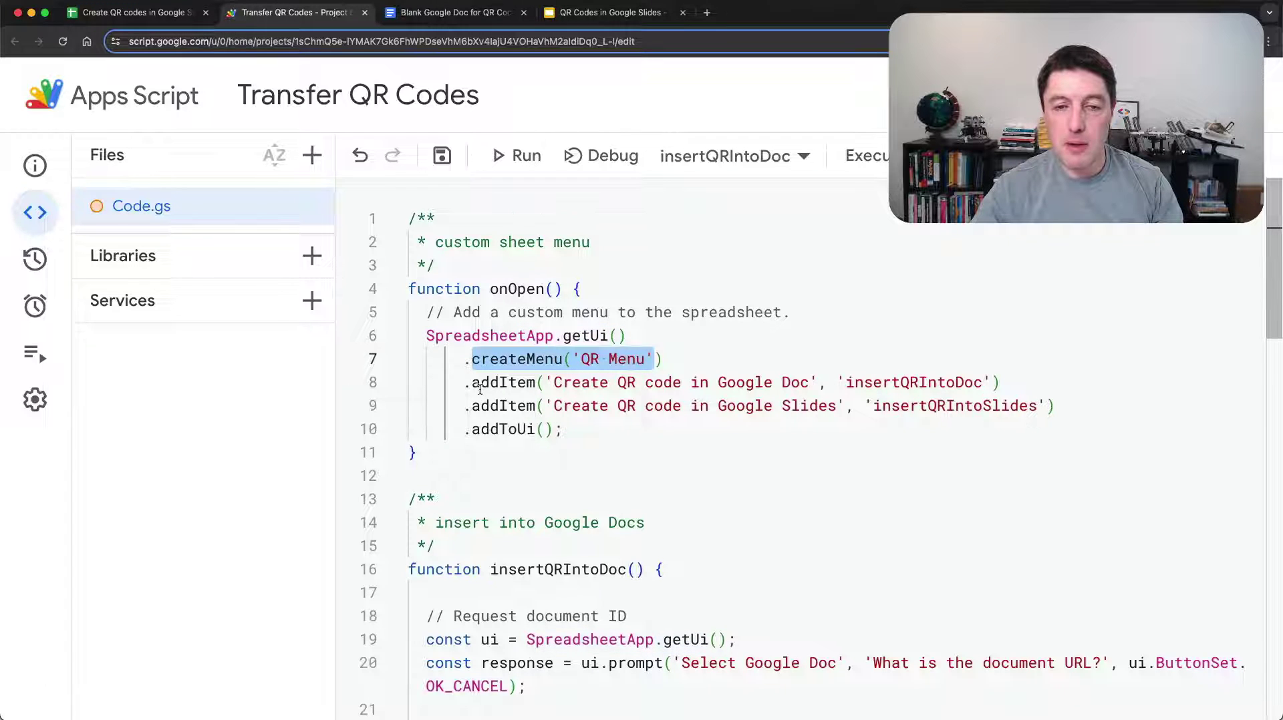
drag(472, 384, 1043, 378)
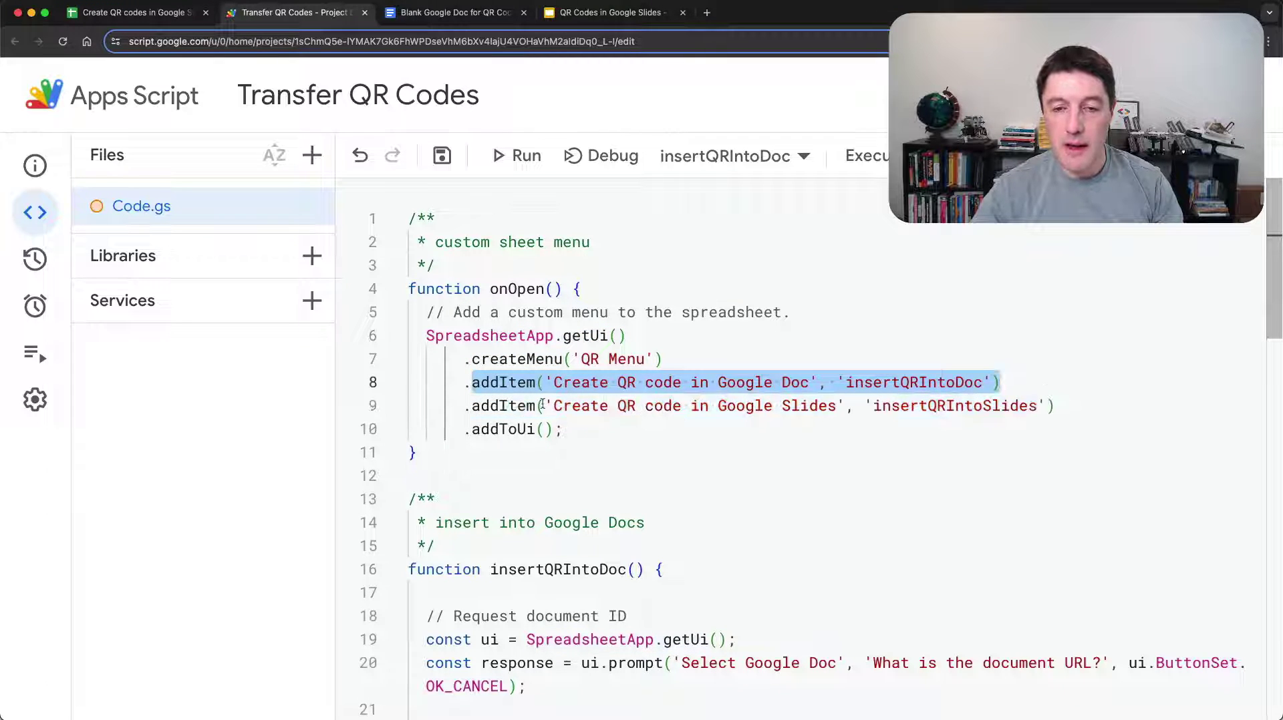
drag(473, 405, 1095, 406)
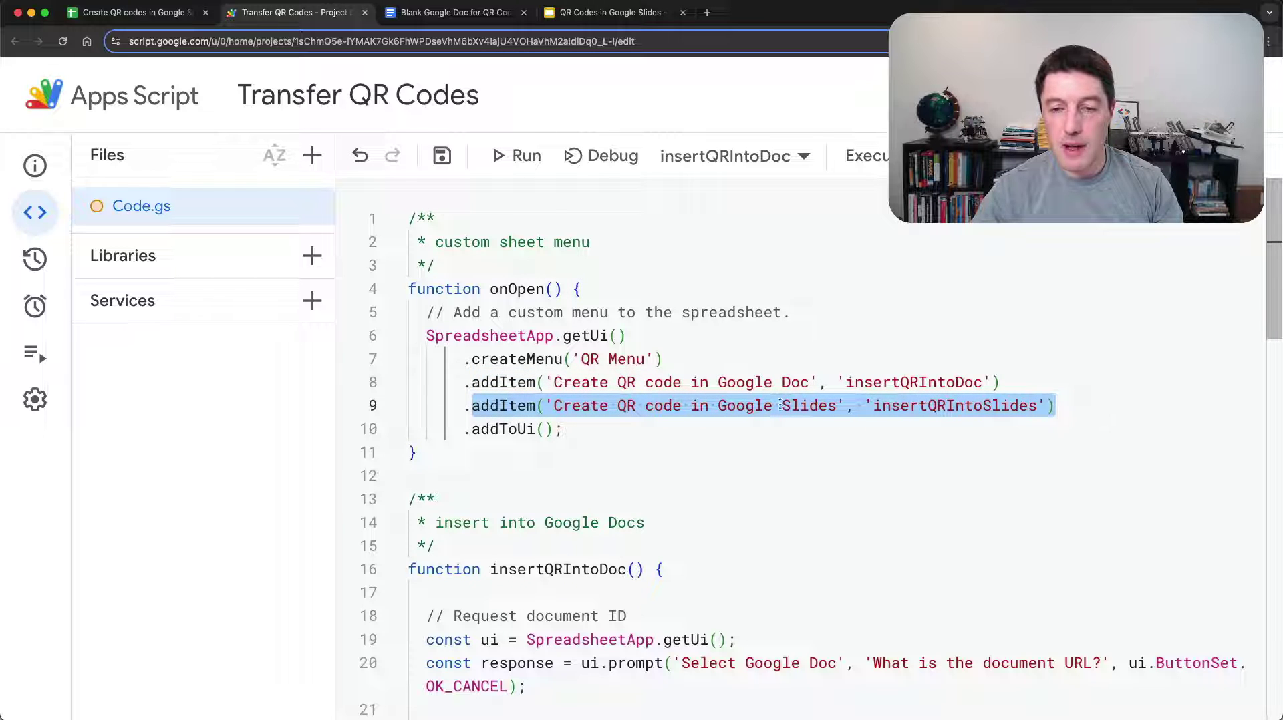
drag(581, 437, 478, 428)
click(573, 430)
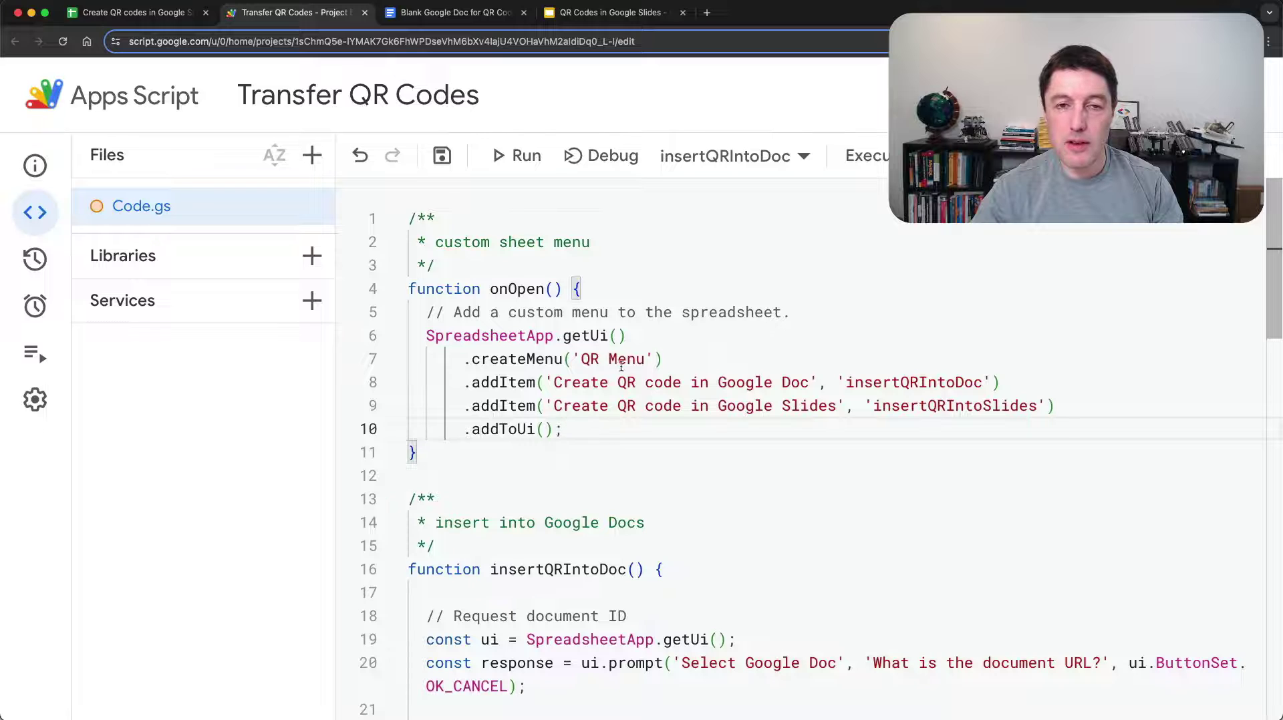
Save the project, run onOpen, and open the custom QR Menu in the spreadsheet to check its items
click(444, 160)
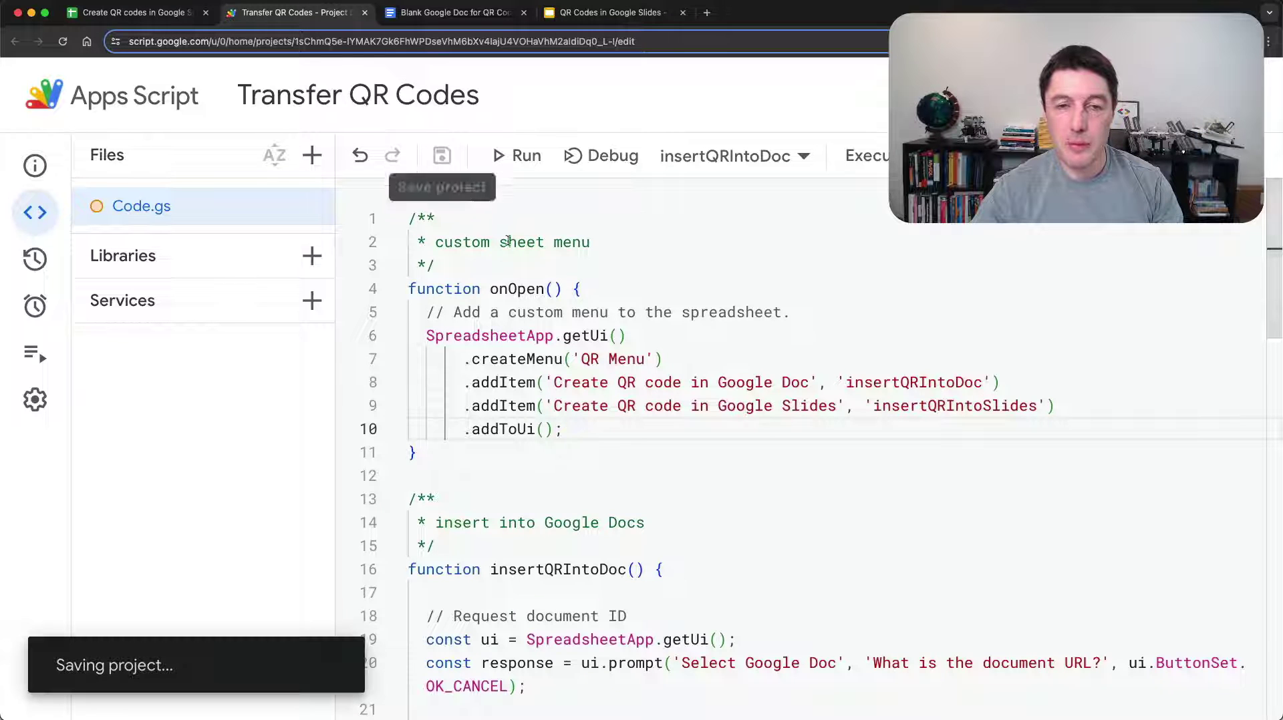
click(795, 158)
click(727, 198)
key(super+r)
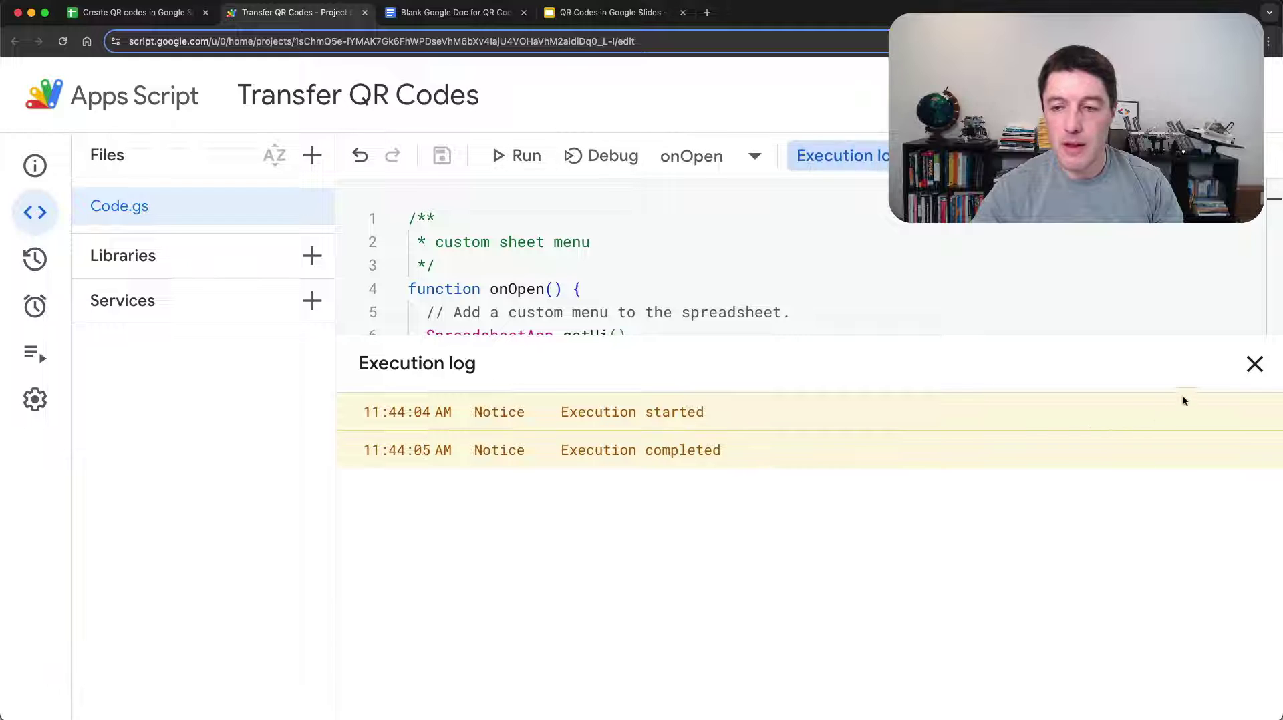
click(1254, 364)
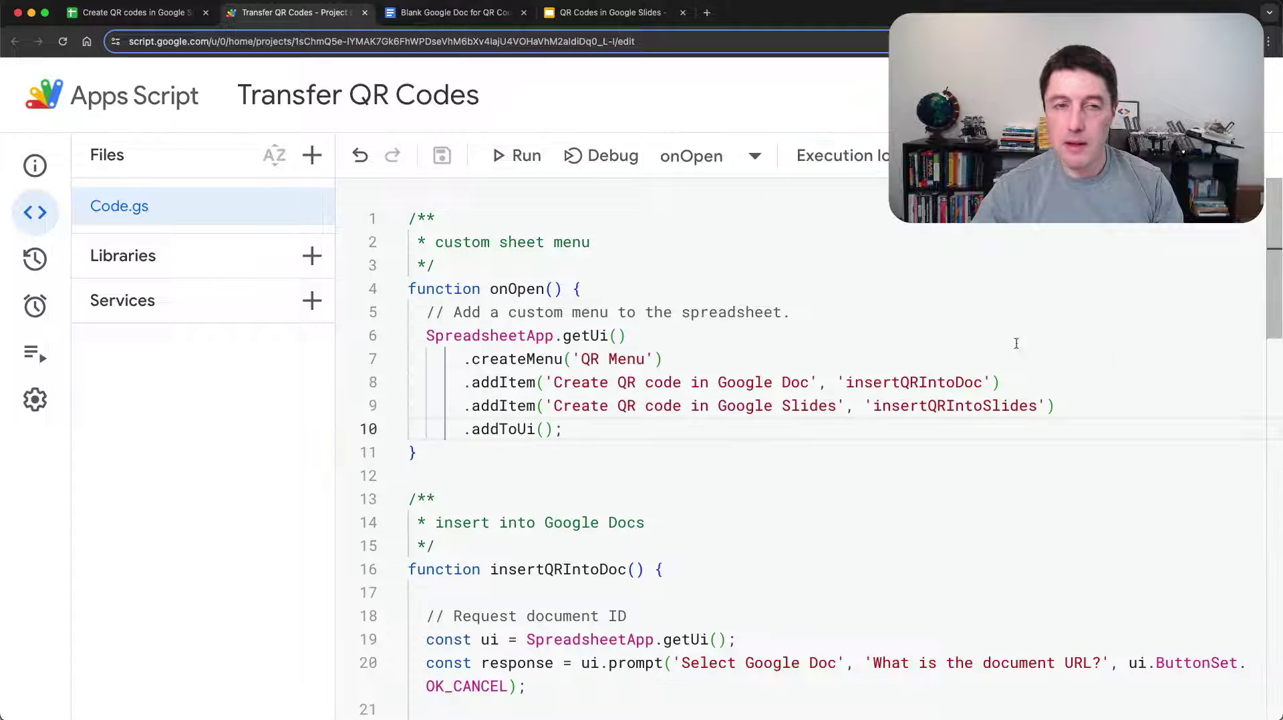
click(153, 12)
click(634, 115)
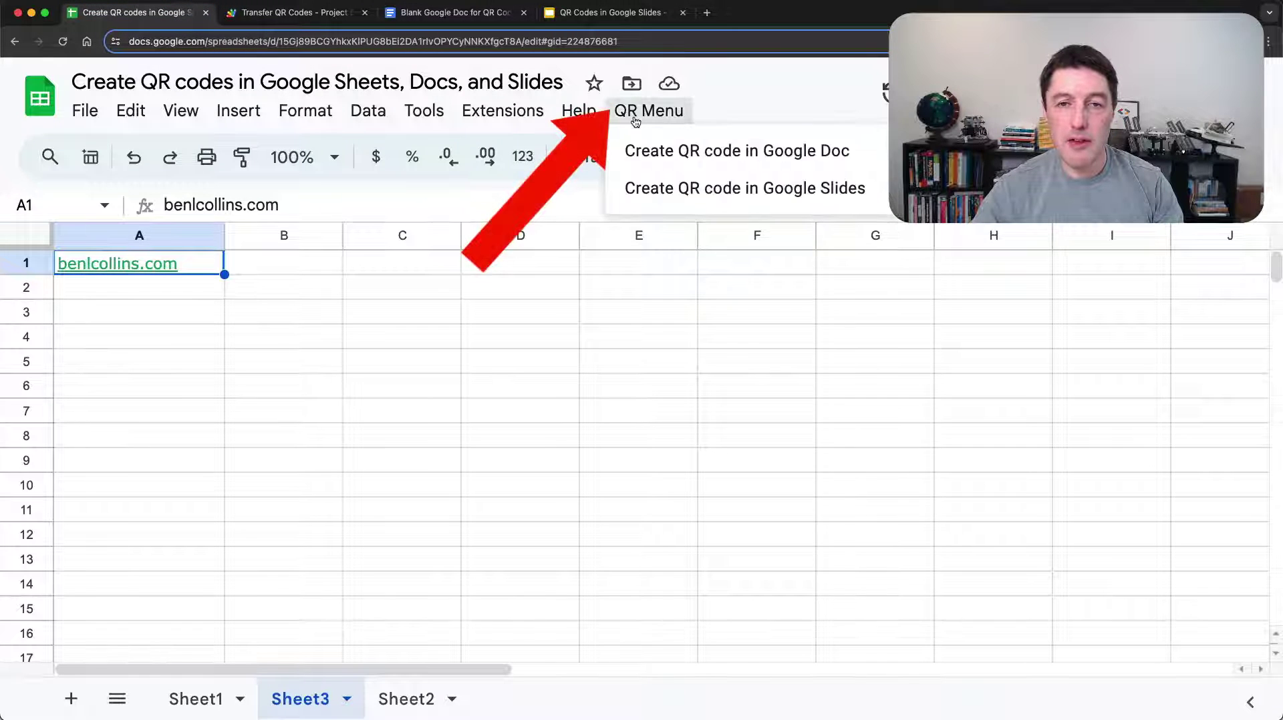
Enter "Hello world!" in cell A2 of Sheet3 and select that cell
click(172, 292)
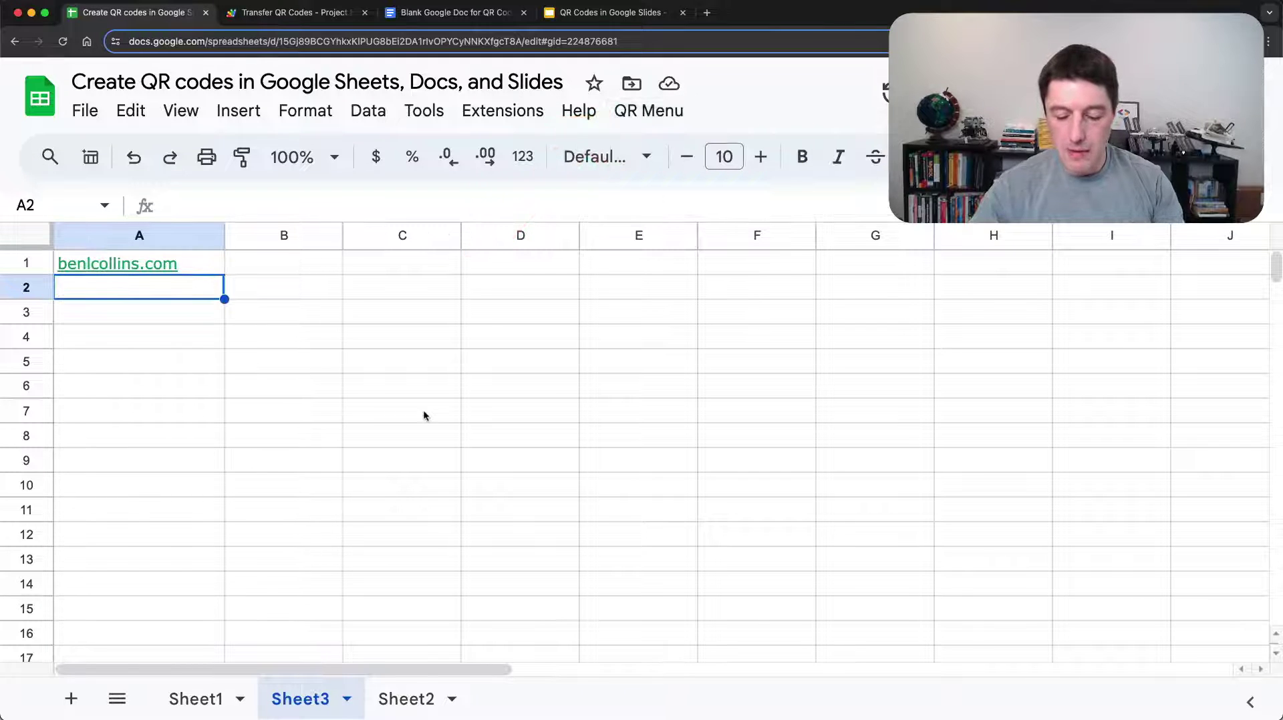
text(Hello w)
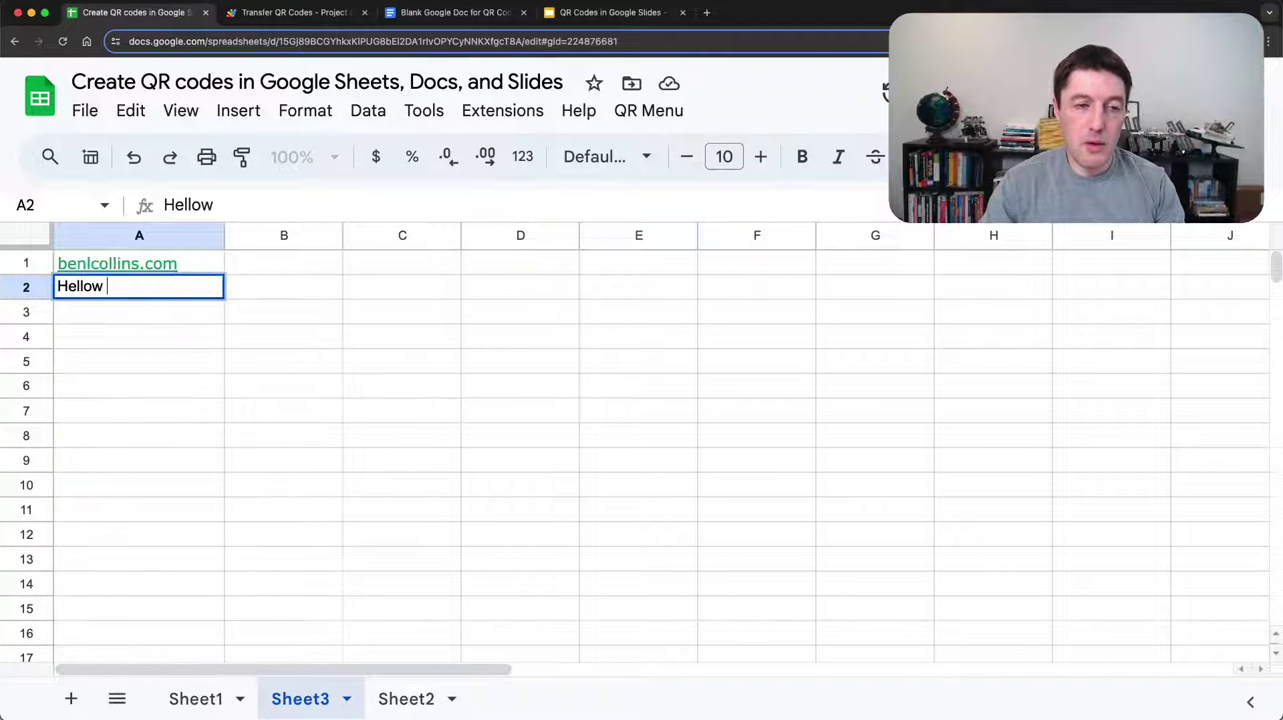
text(orld!)
key(Return)
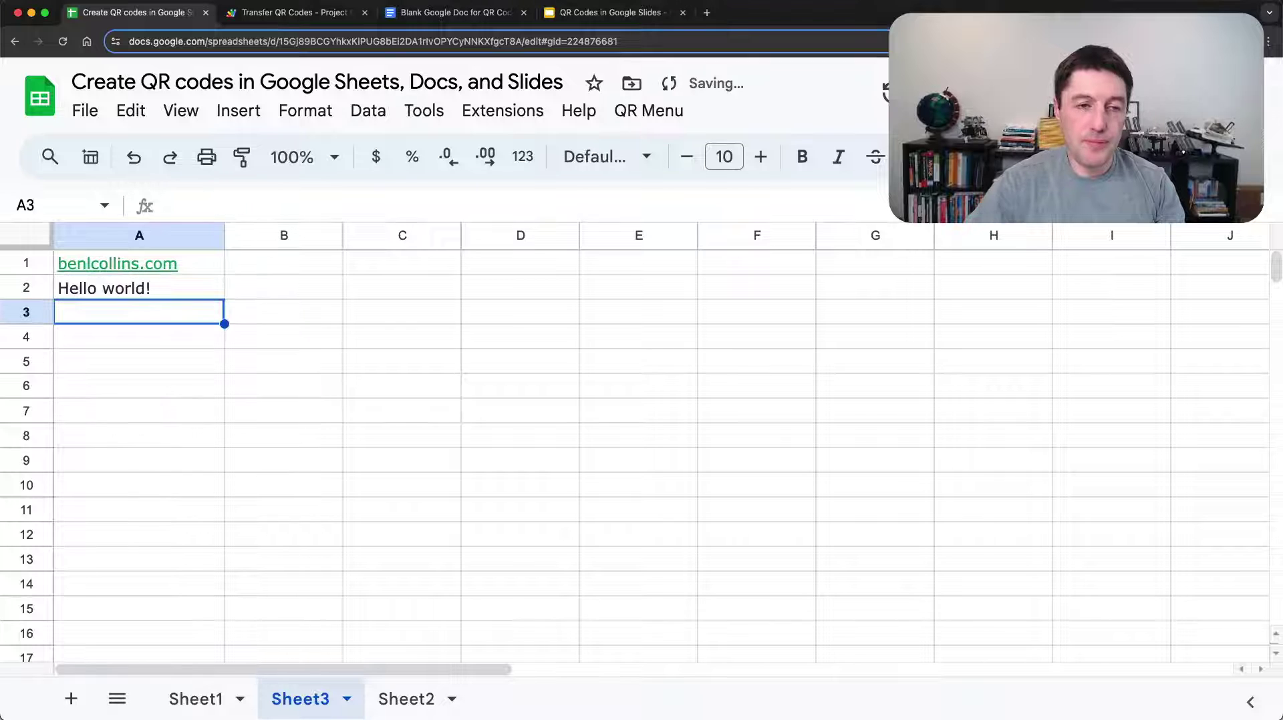
key(Up)
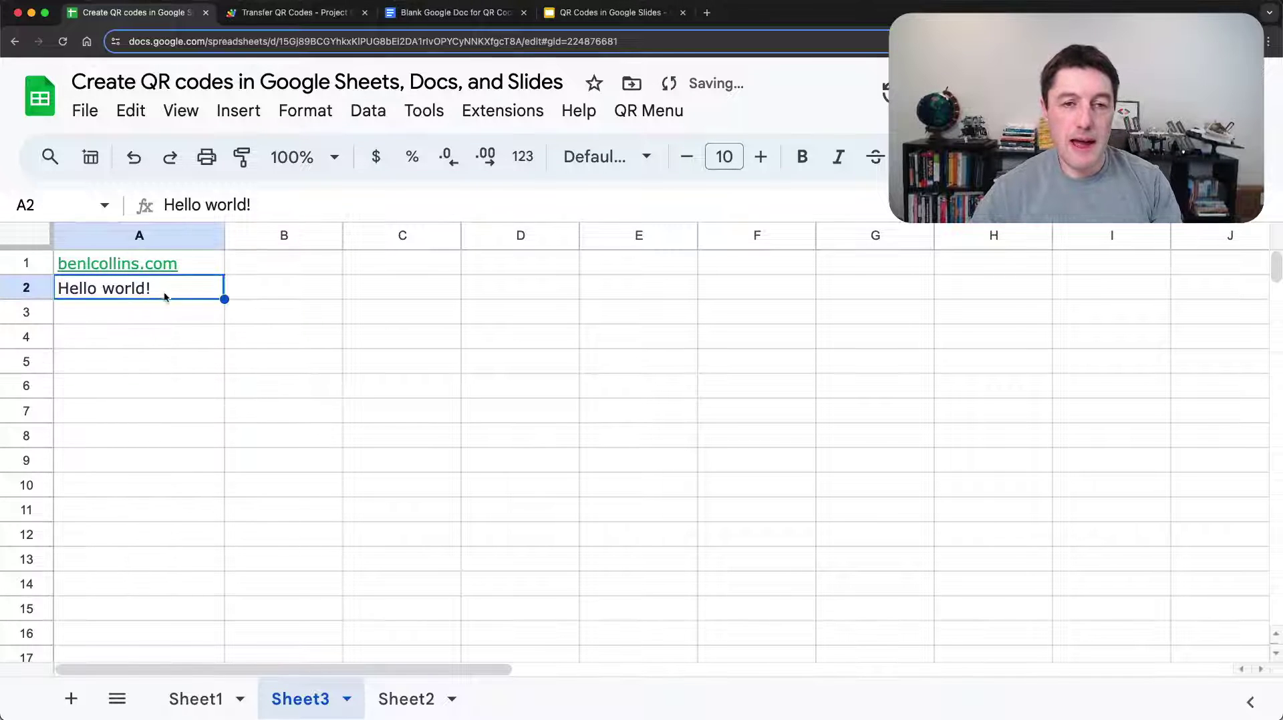
Run "Create QR code in Google Doc" for cell A2, supply the URL of "Blank Google Doc for QR Code", and check the Doc
click(648, 110)
click(748, 148)
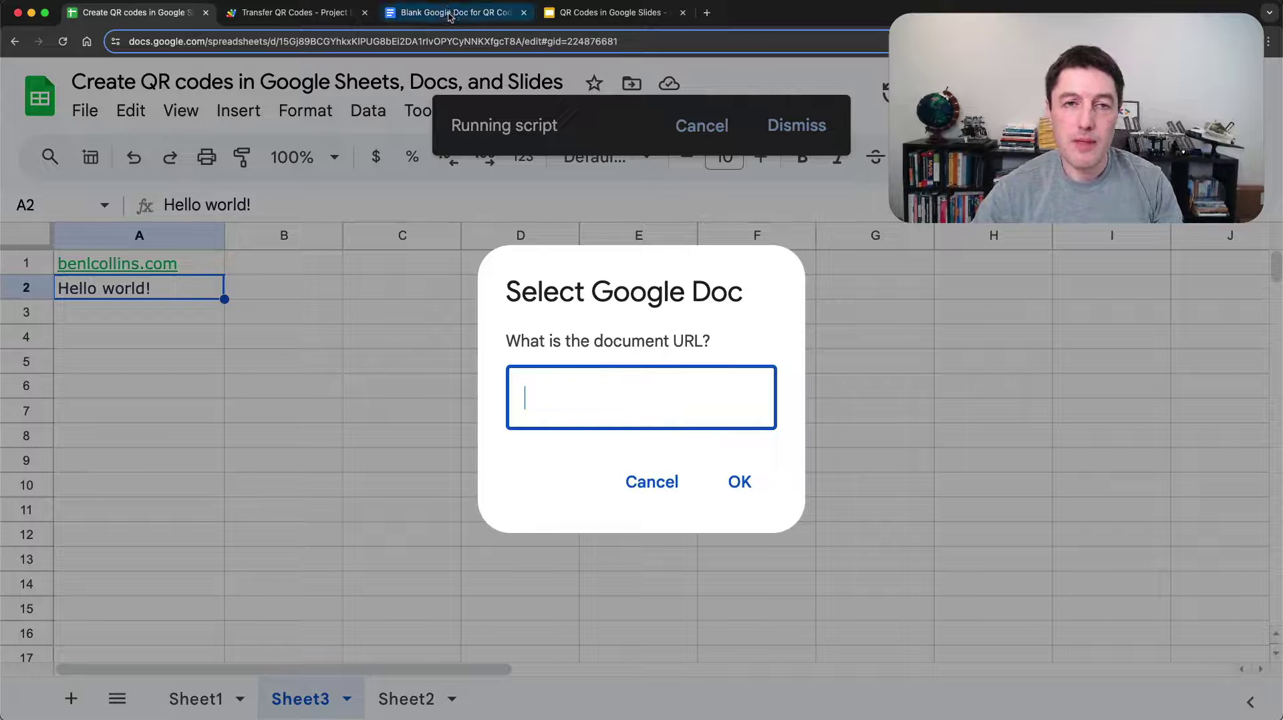
click(449, 17)
click(454, 40)
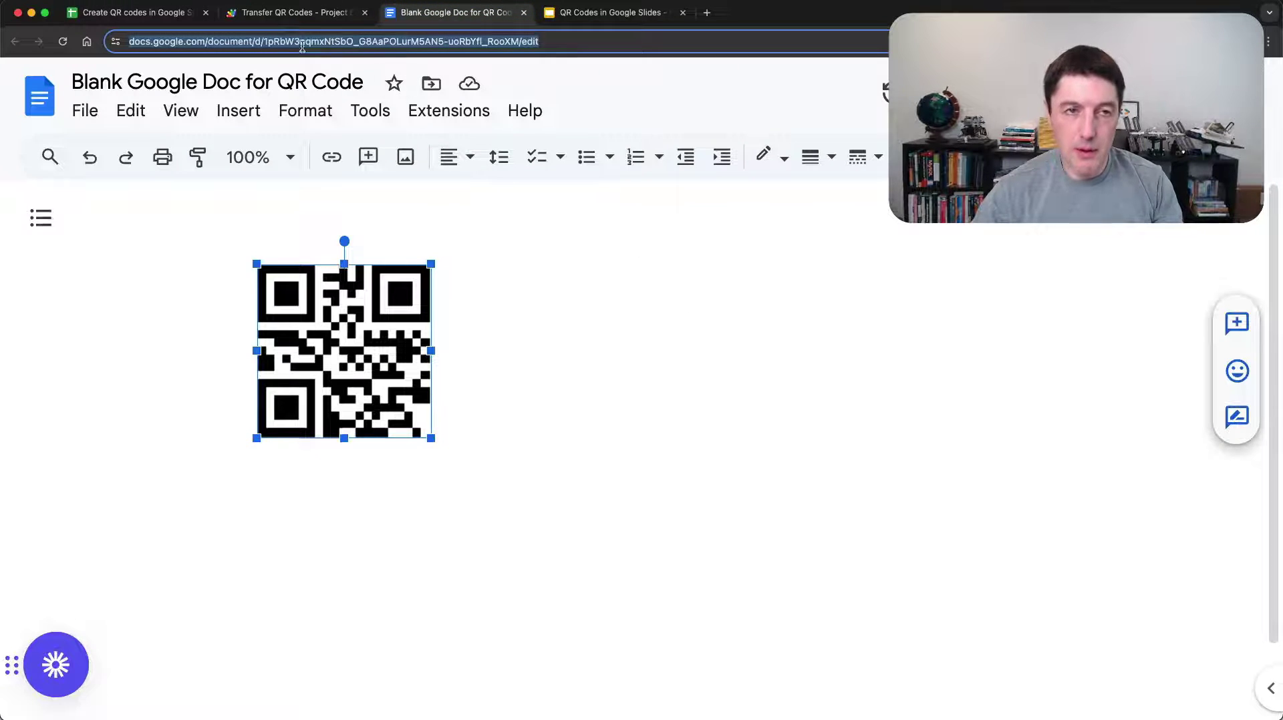
click(130, 12)
click(624, 390)
key(super+v)
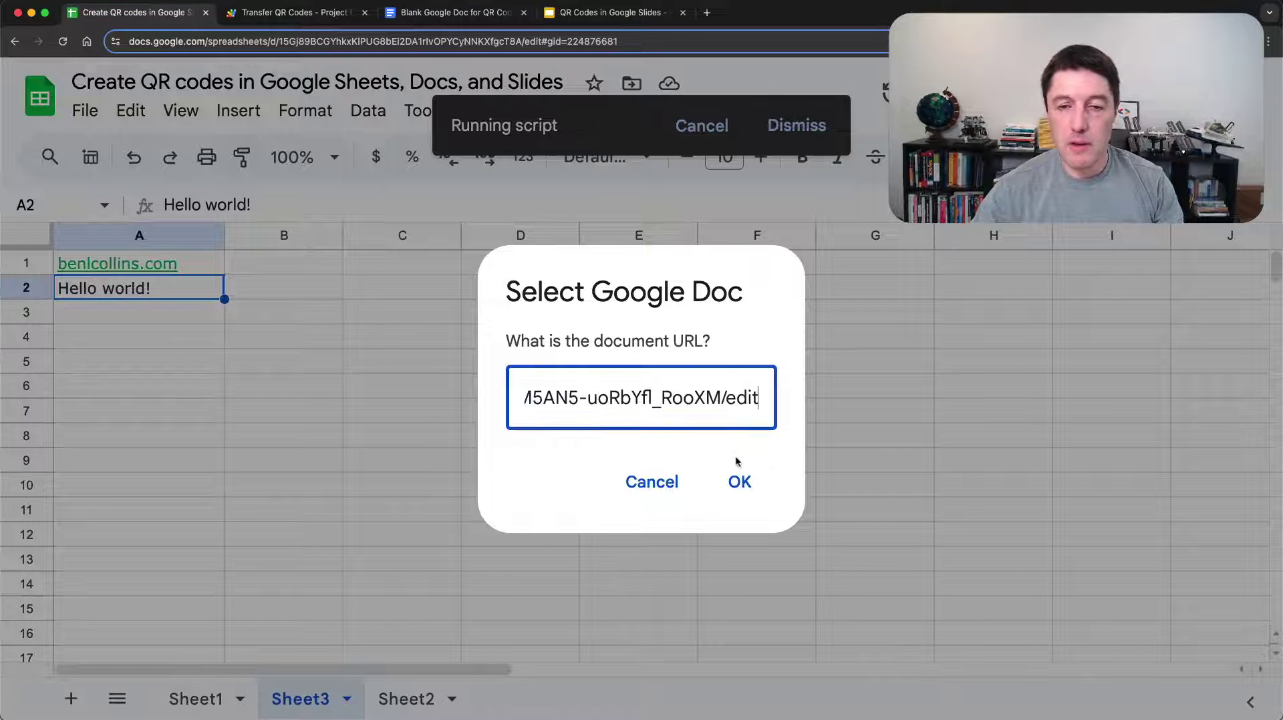
click(739, 482)
click(441, 12)
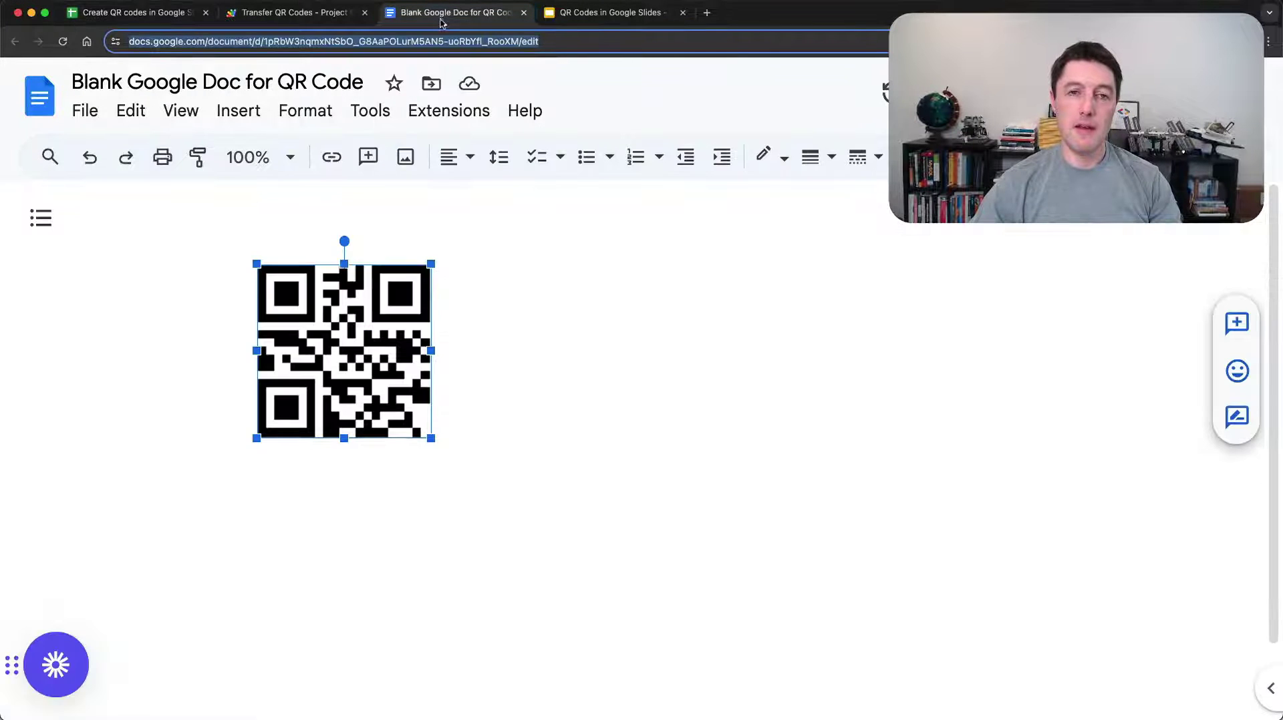
click(588, 518)
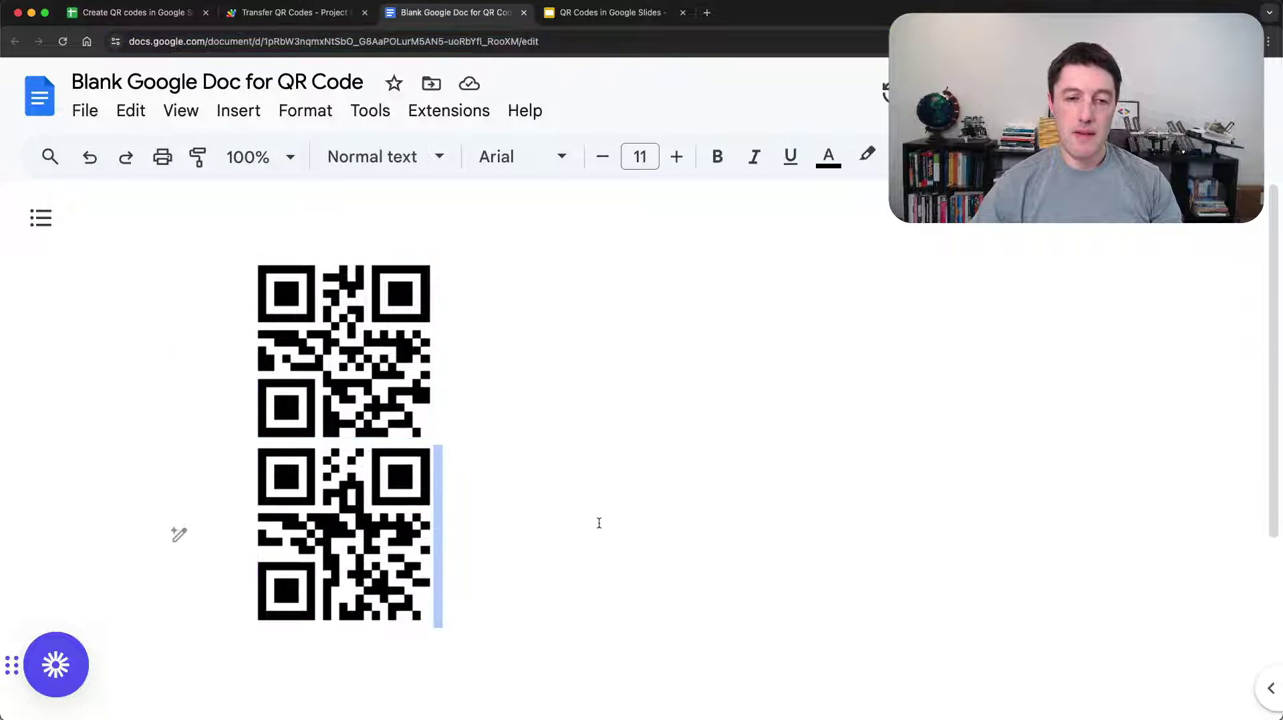
Insert a blank line between the two QR codes in the Google Doc
scroll(586, 443, down, 1)
click(499, 512)
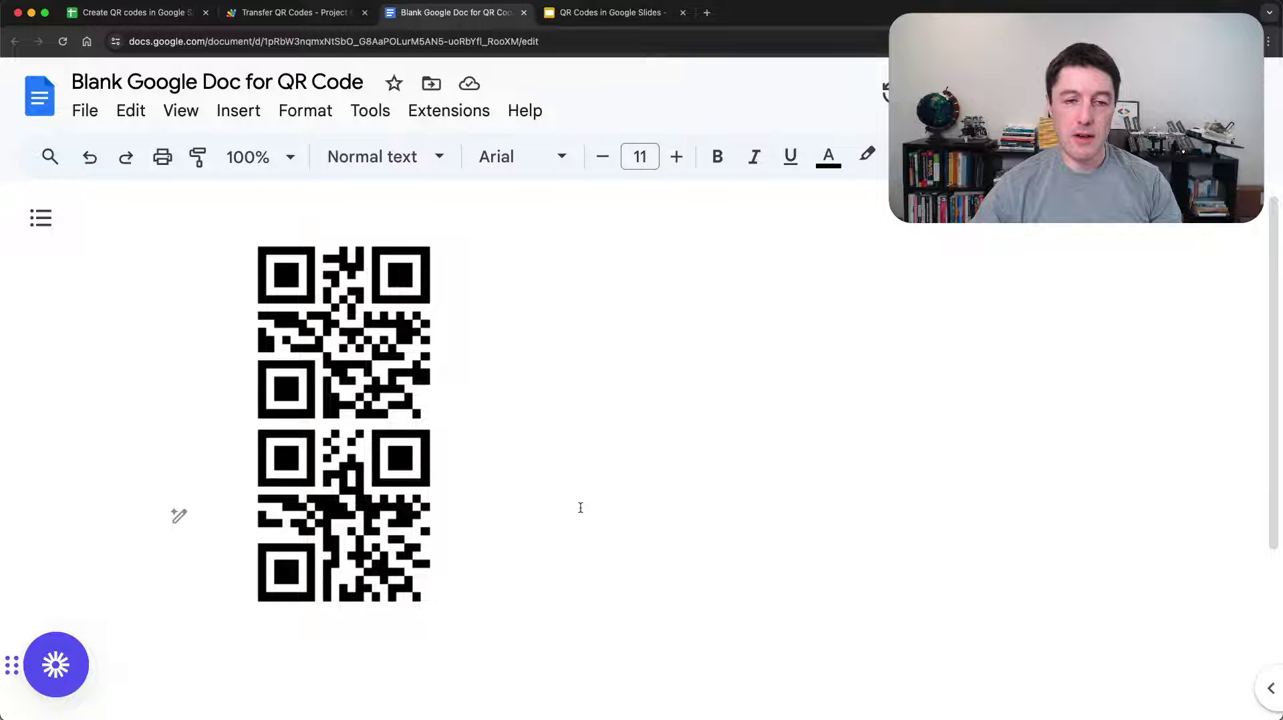
double_click(474, 383)
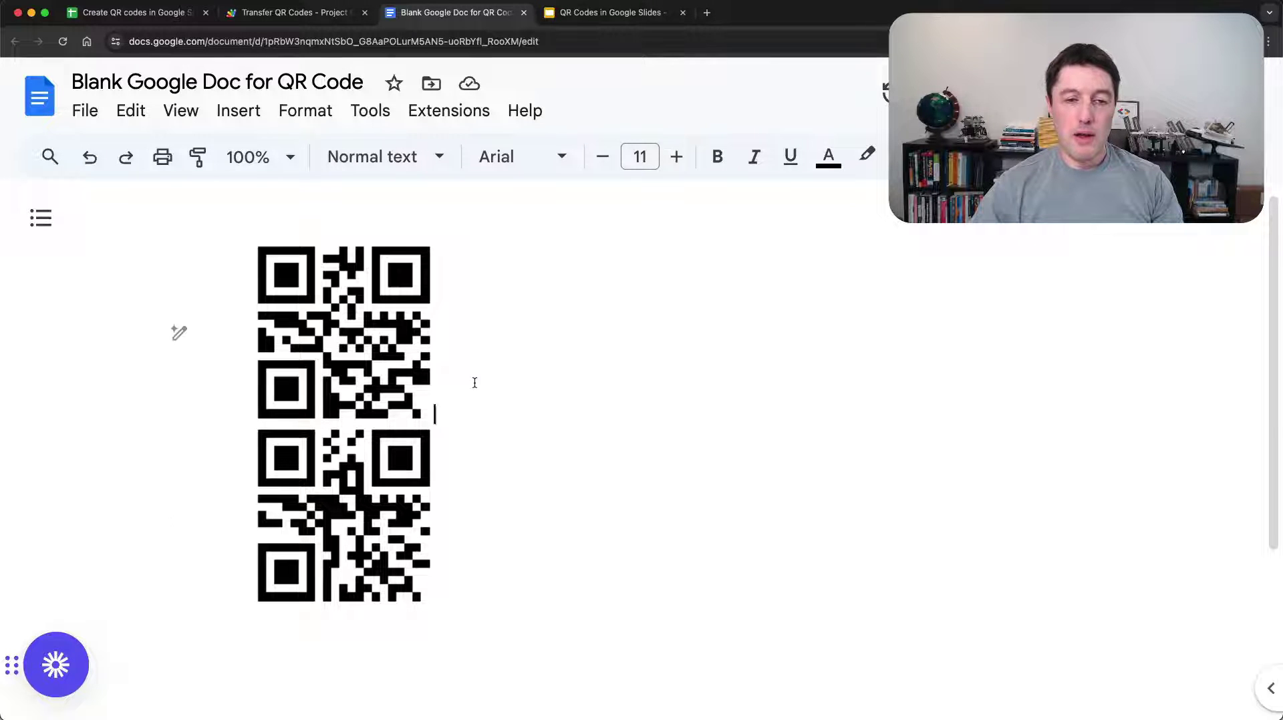
key(Return)
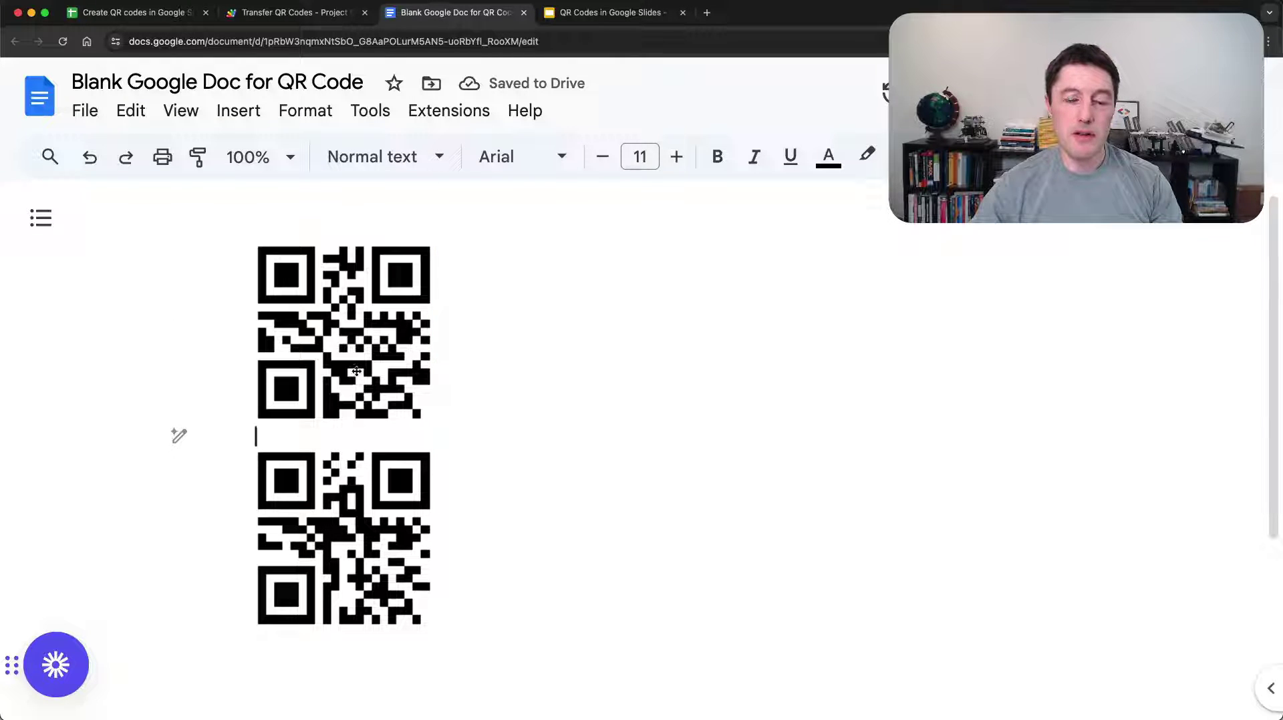
click(356, 372)
click(343, 461)
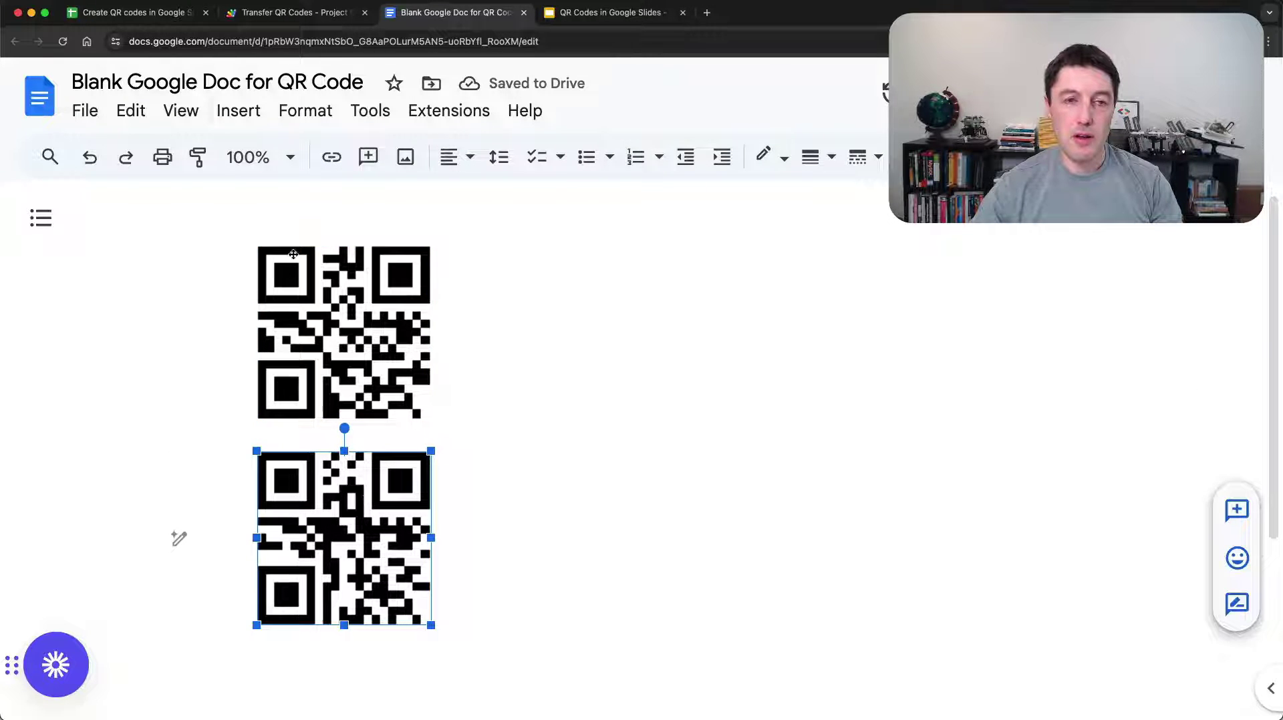
Switch to the "Transfer QR Codes" script and fold the insertQRIntoDoc function with its comment and the create QR code block
click(109, 13)
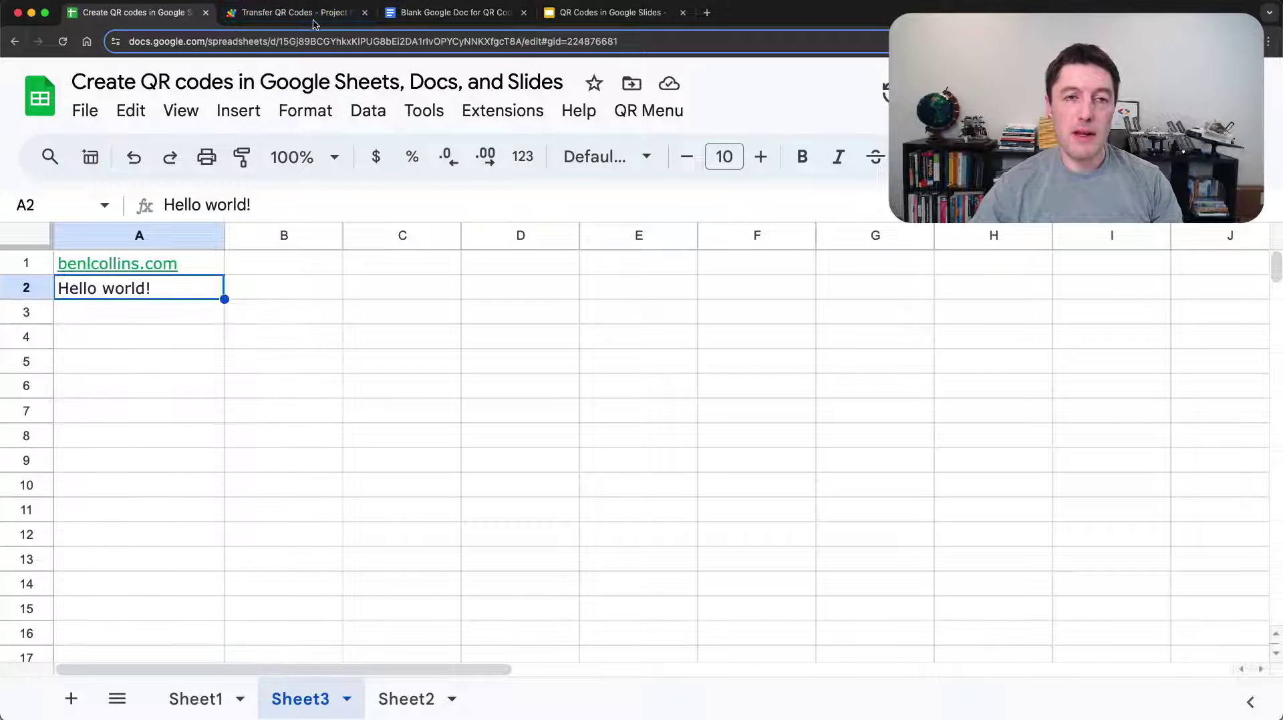
click(293, 12)
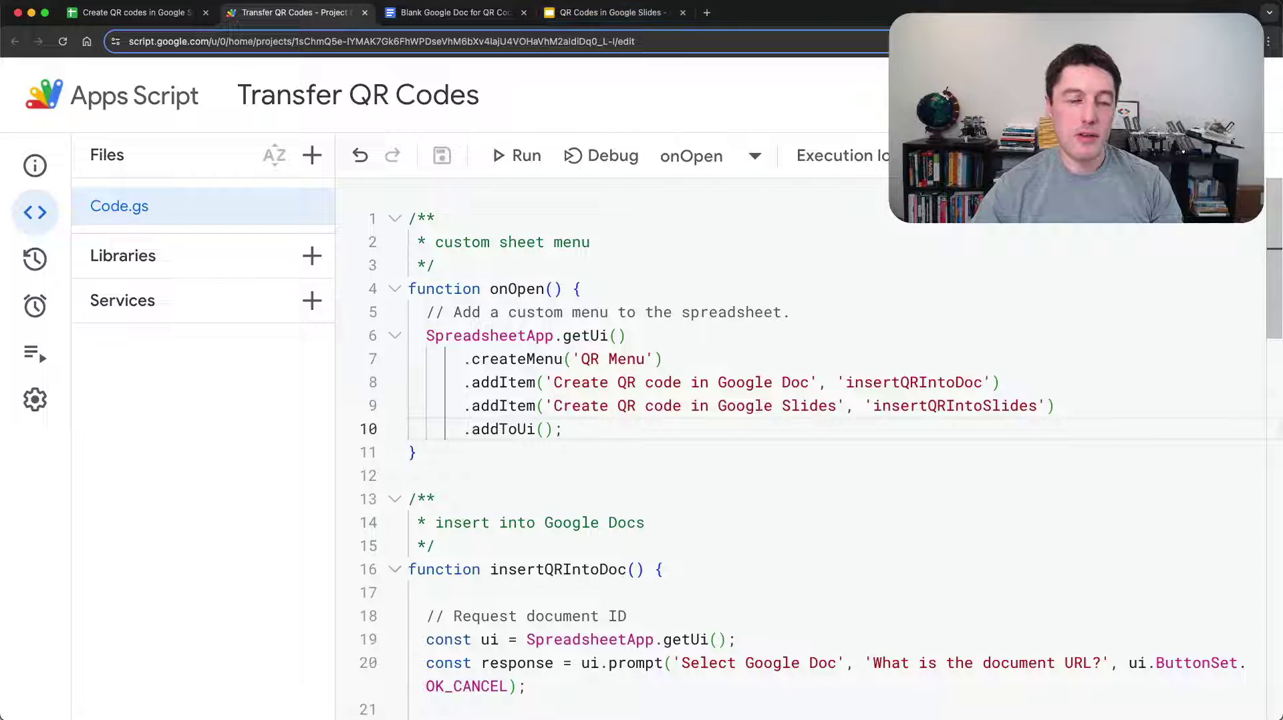
scroll(606, 369, down, 4)
scroll(430, 258, up, 3)
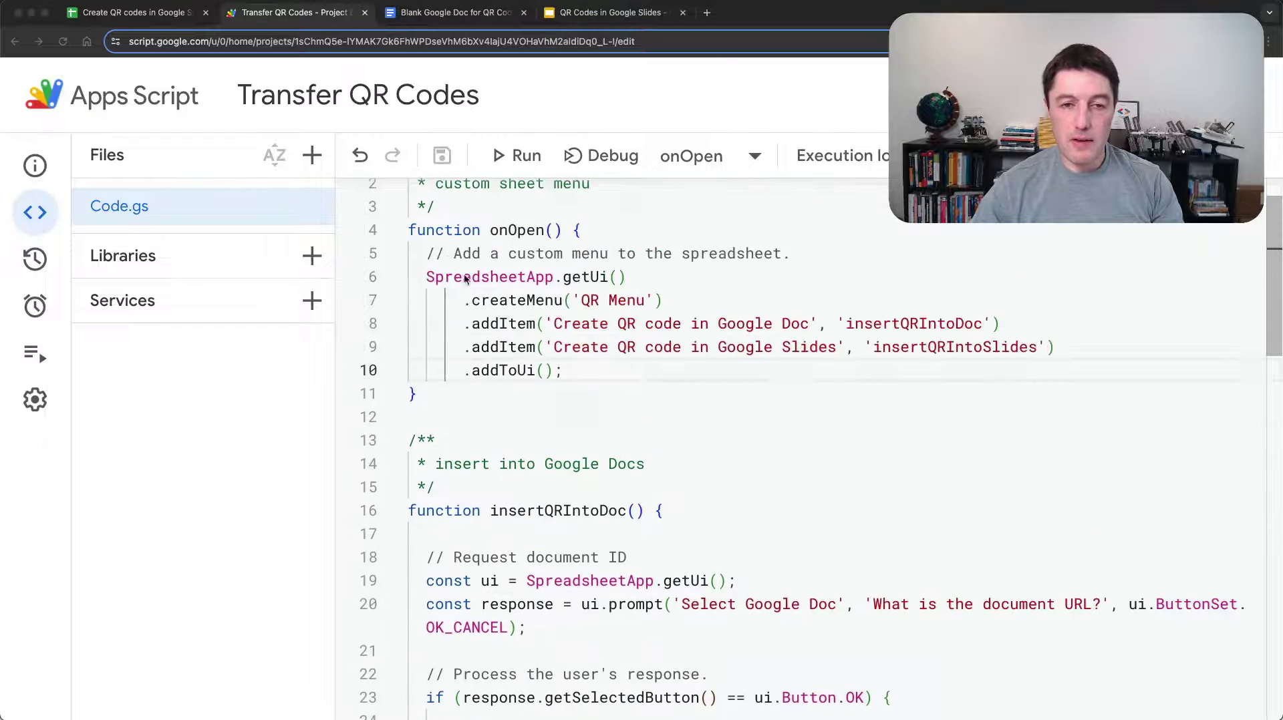
click(395, 440)
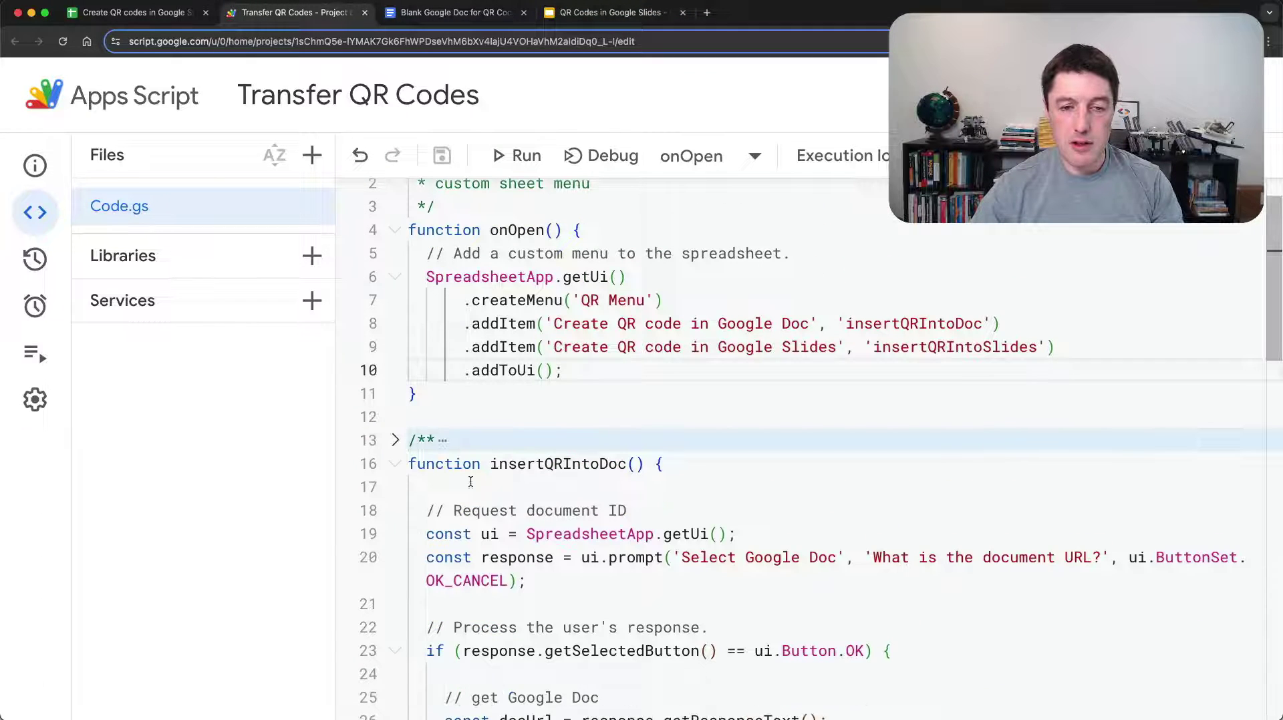
click(395, 464)
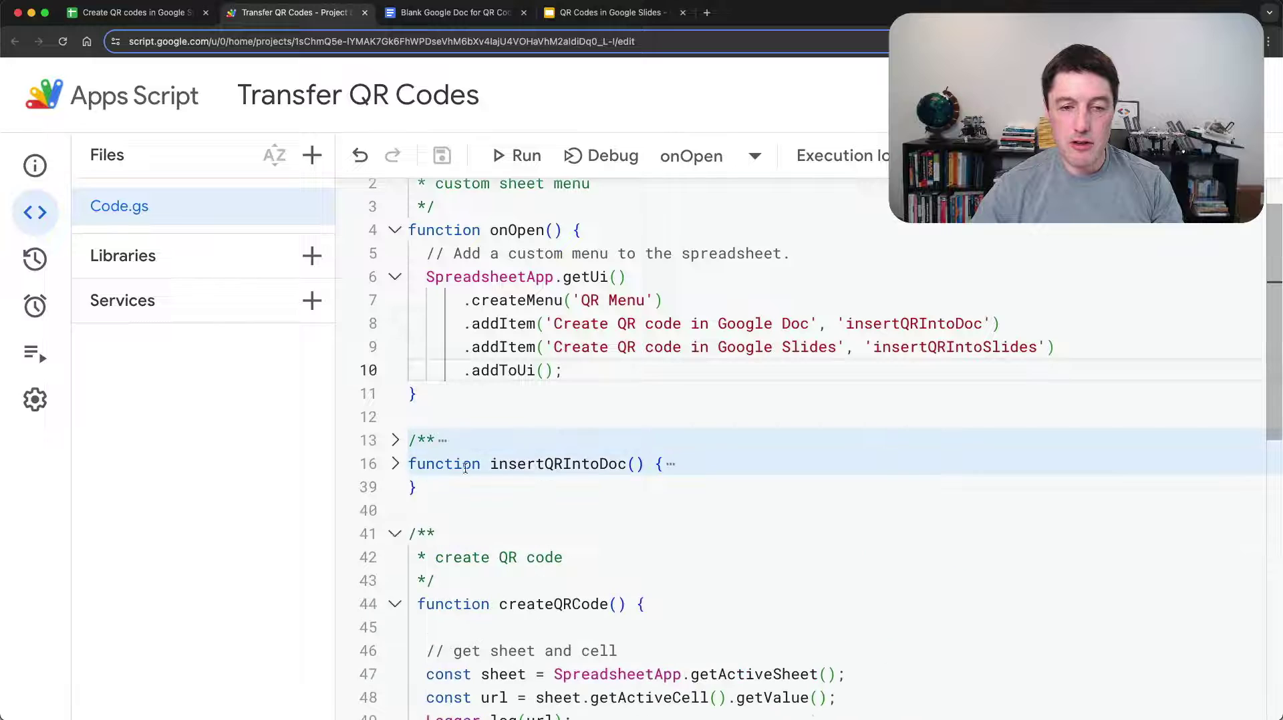
click(395, 534)
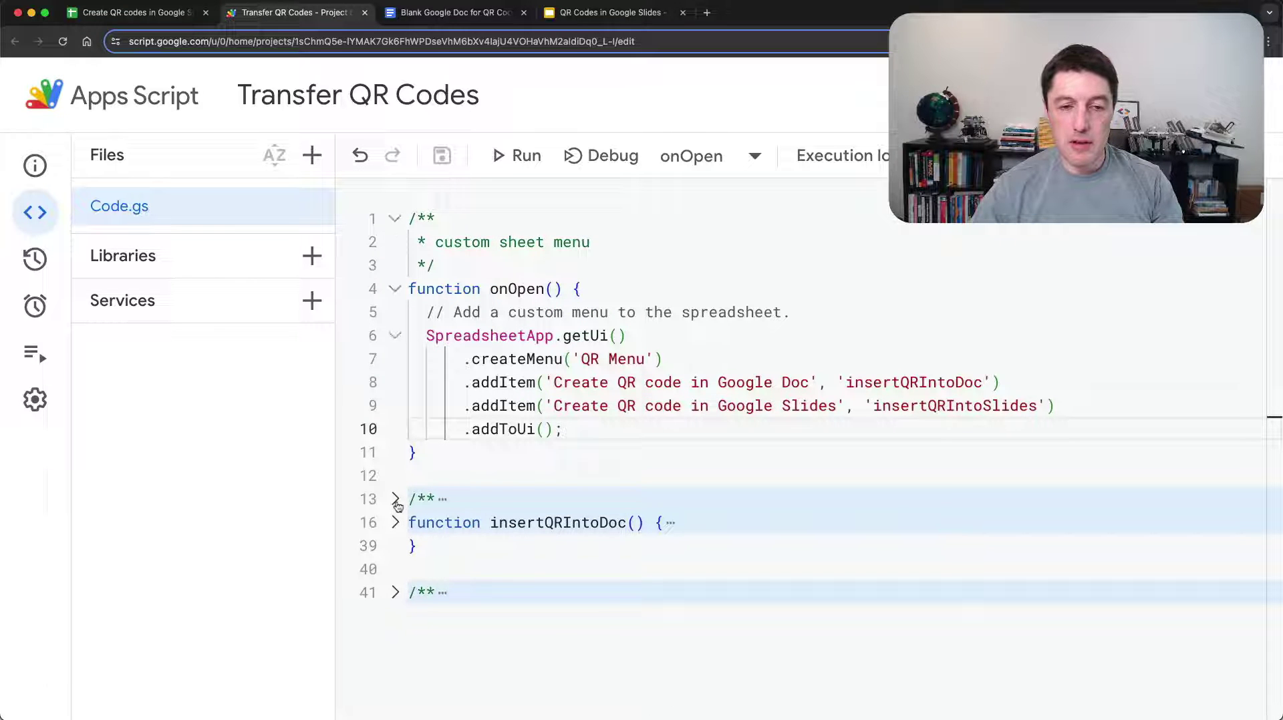
Fold onOpen and add an insertQRIntoSlides function below it that requests a presentation URL and inserts the createQRCode image into the first slide
click(395, 289)
click(428, 312)
key(Return)
key(Return)
click(395, 288)
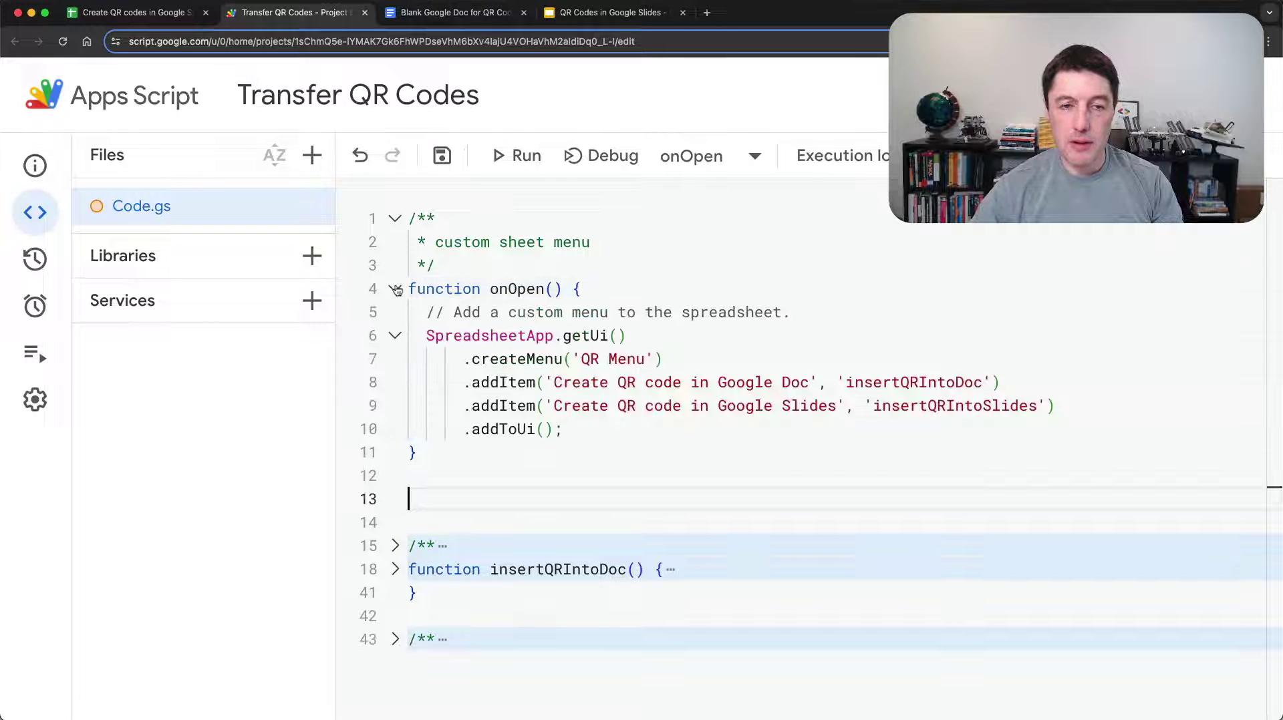
click(395, 289)
text(/**  * insert into Google Slides  */ function insertQRIntoSlides() {    // Request document ID   const ui = SpreadsheetApp.getUi();   const response = ui.prompt('Select Slide Presentation', 'What is the document URL?', ui.ButtonSet.OK_CANCEL);    // Process the user's response.   if (response.getSelectedButton() == ui.Button.OK) {      // get Google Slide     const slideUrl = response.getResponseText();     const presentation = SlidesApp.openByUrl(slideUrl);     const slide = presentation.getSlides()[0];      // get image blob     const qrBlob = createQRCode();      // insert blog into google doc     slide.insertImage(qrBlob);    } else {     Logger.log('The user clicked the close button in the dialog\'s title bar.');   } })
scroll(547, 367, up, 6)
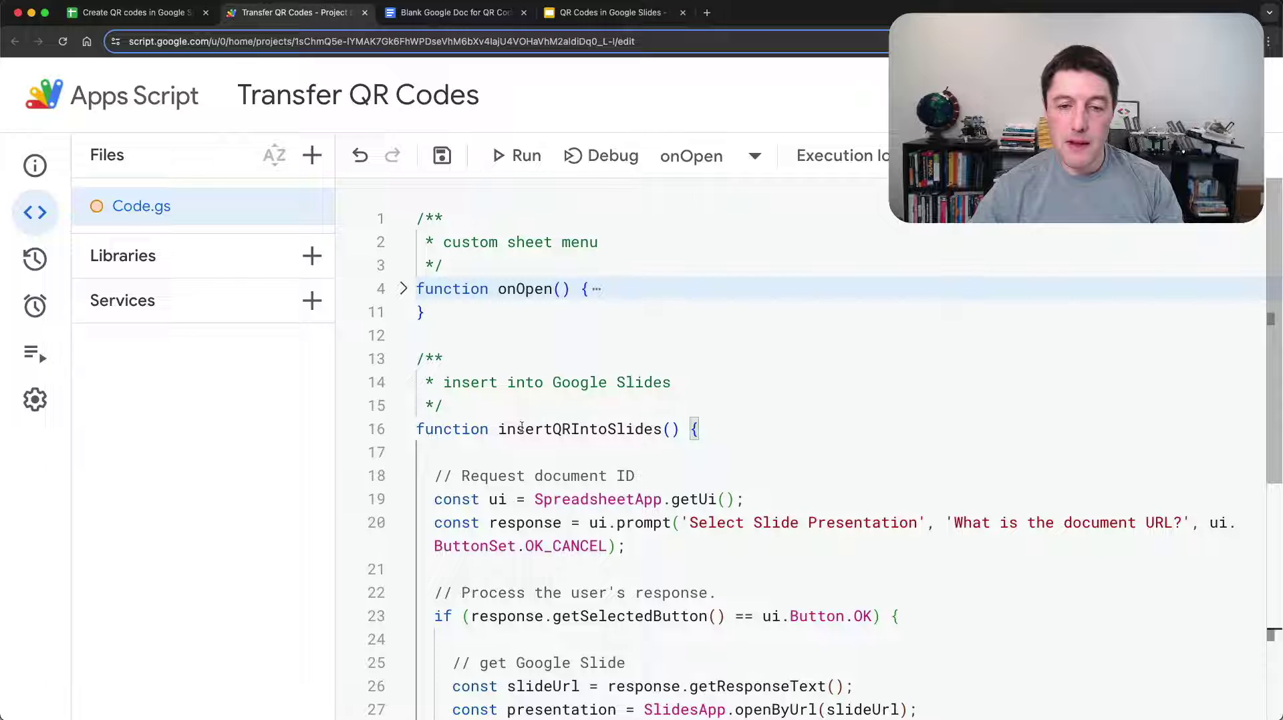
Review insertQRIntoSlides from its name to the presentation.getSlides()[0] and insertImage lines, and save the project
drag(498, 431, 657, 426)
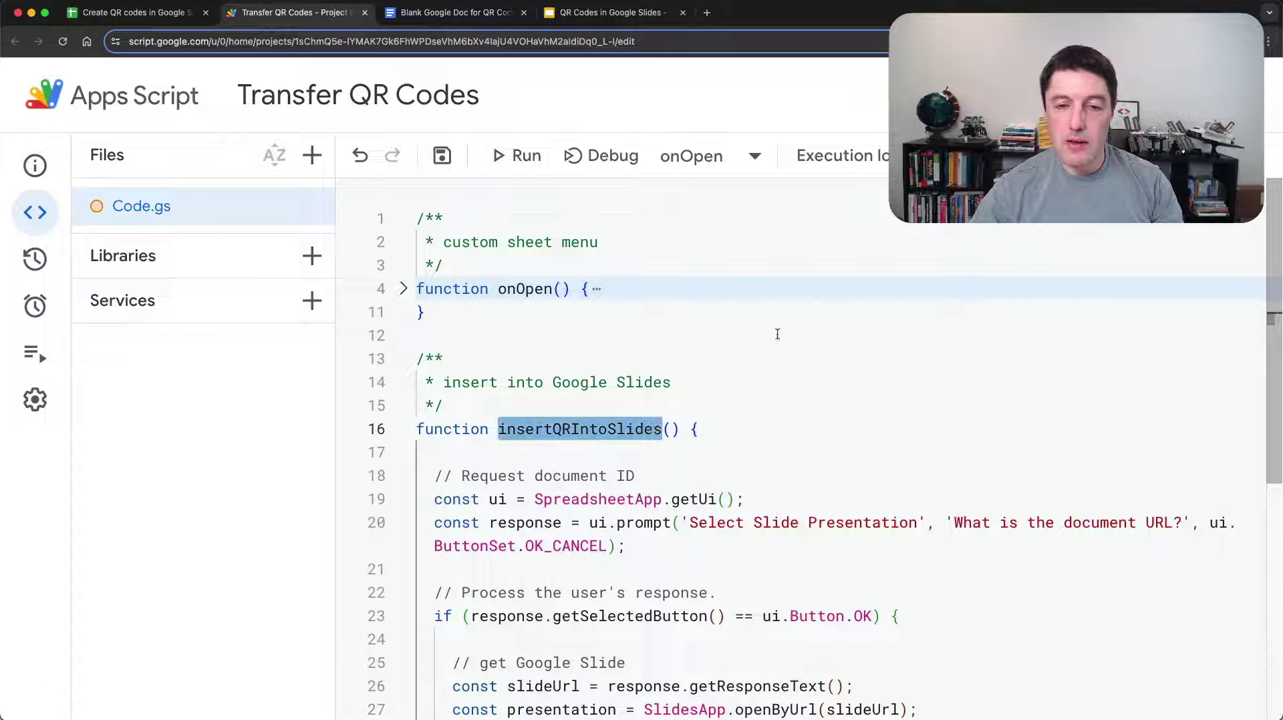
scroll(741, 344, down, 5)
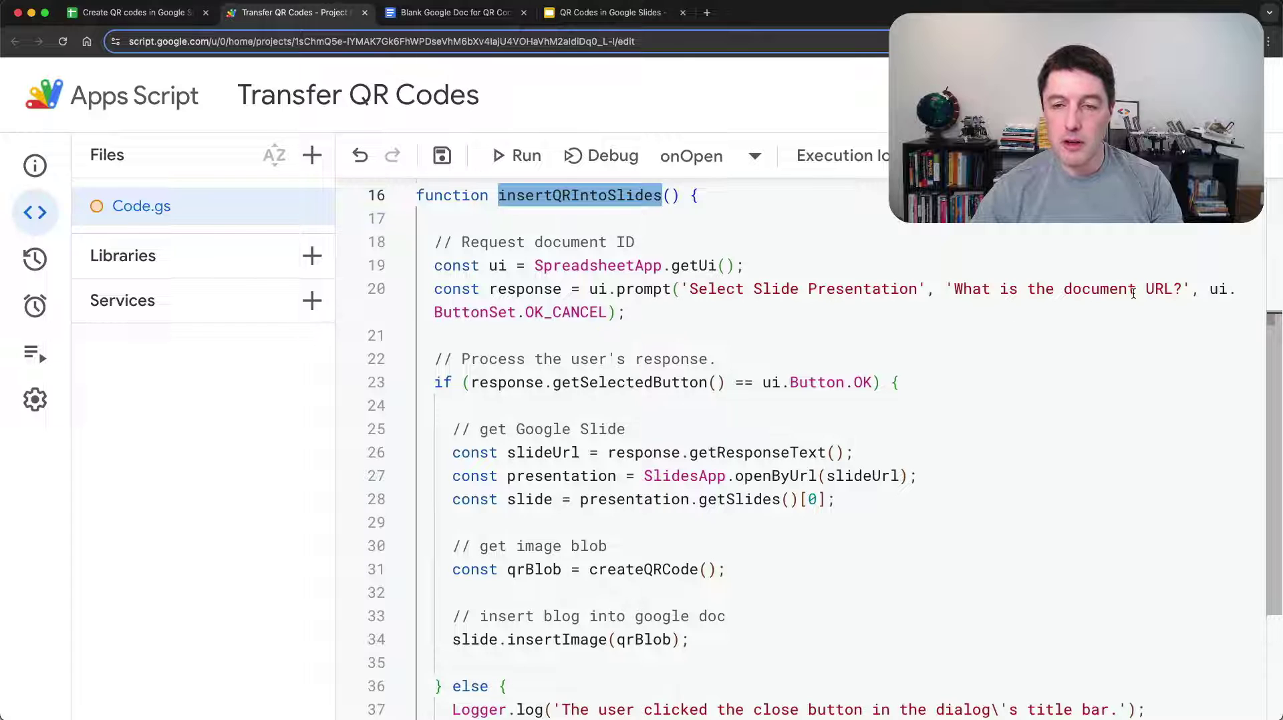
scroll(488, 341, down, 3)
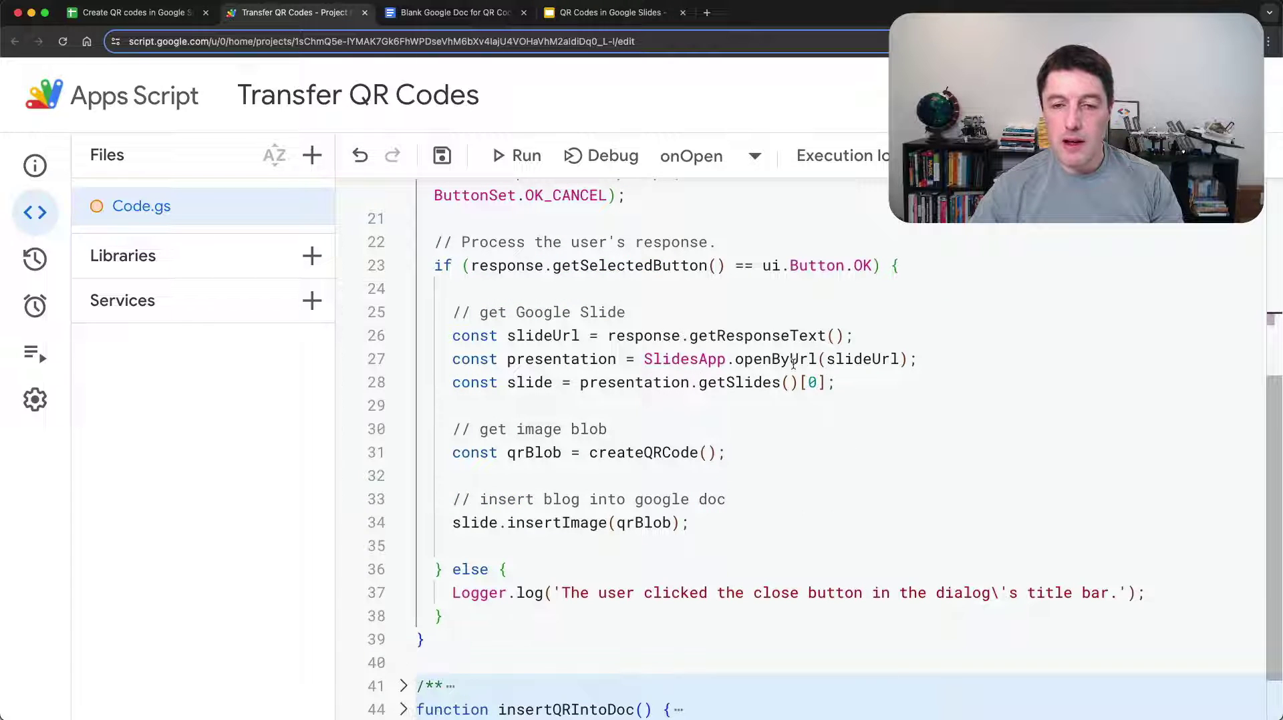
drag(831, 384, 452, 383)
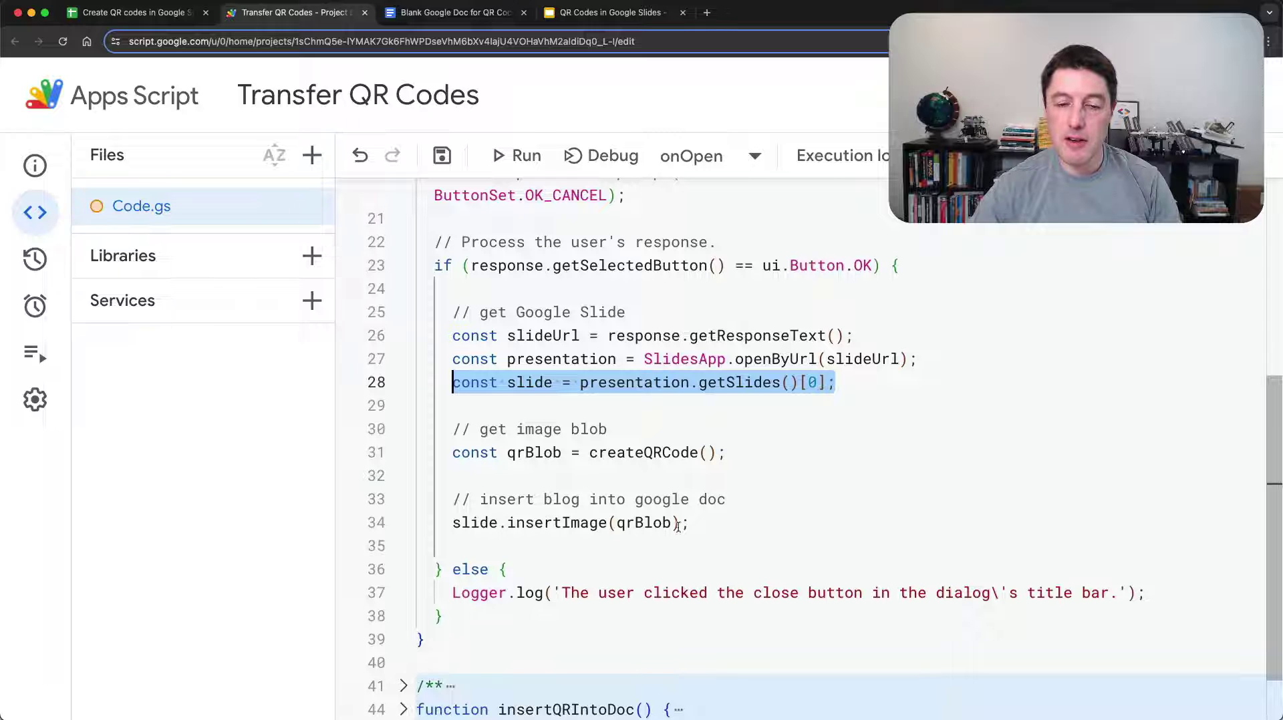
click(446, 155)
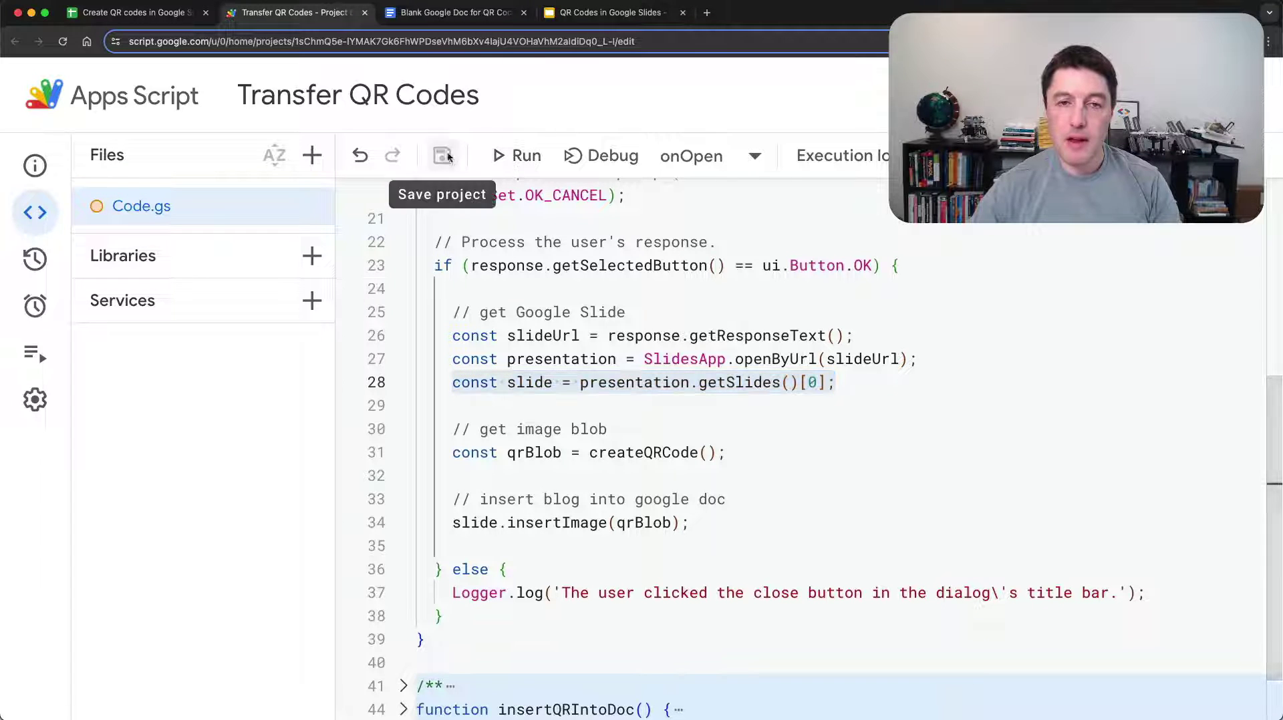
Select cell A1 of Sheet3, start "Create QR code in Google Slides", and grant the script the requested Google account permissions
click(133, 11)
click(218, 265)
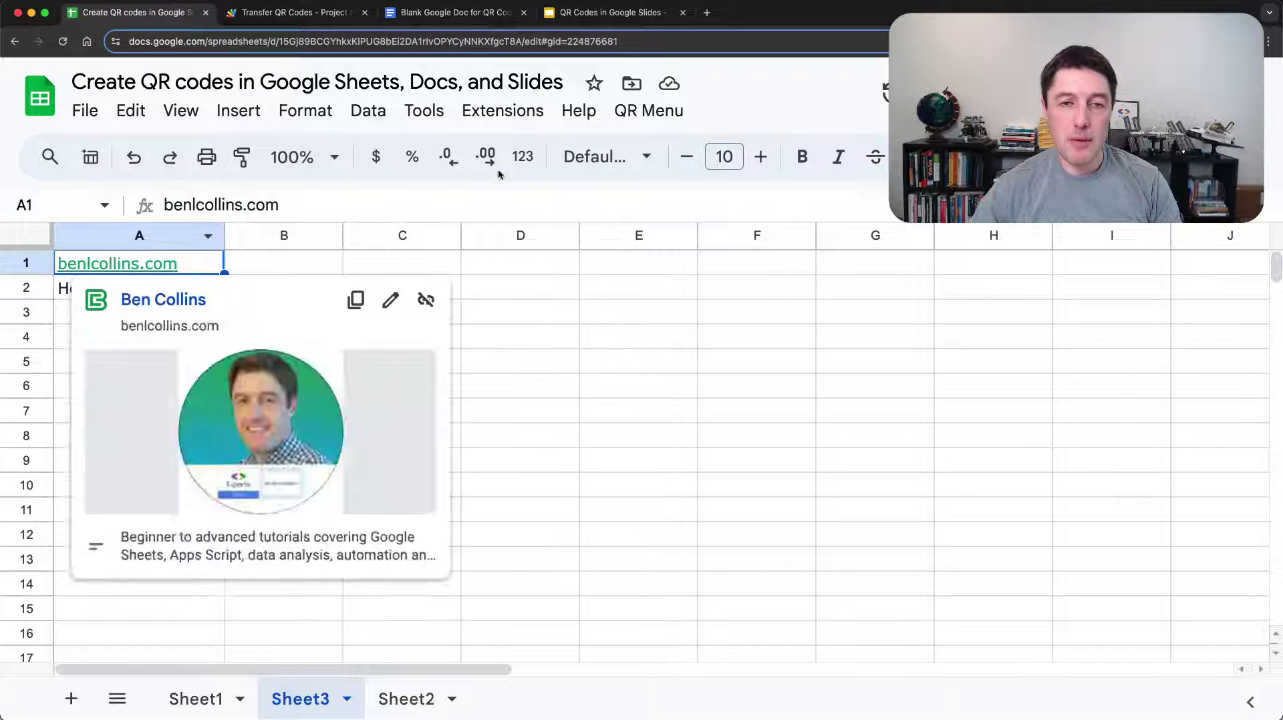
click(648, 111)
click(811, 190)
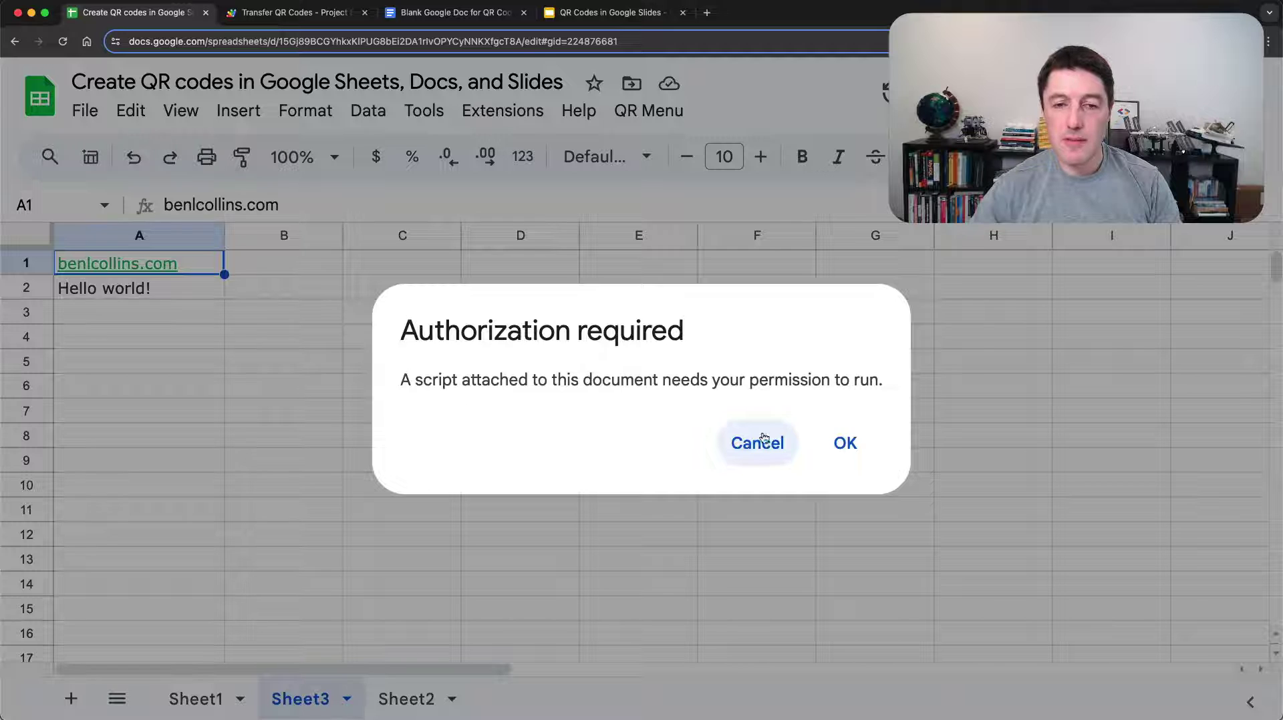
click(844, 443)
click(624, 492)
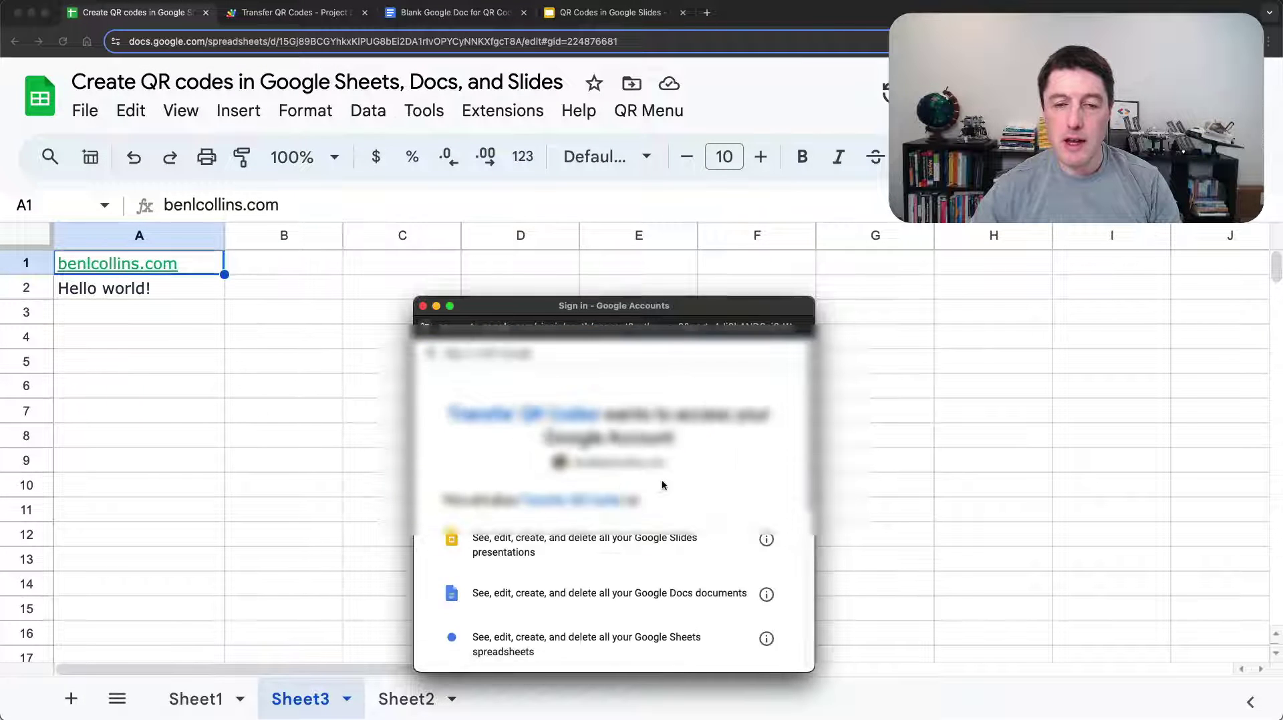
scroll(663, 485, down, 5)
click(691, 627)
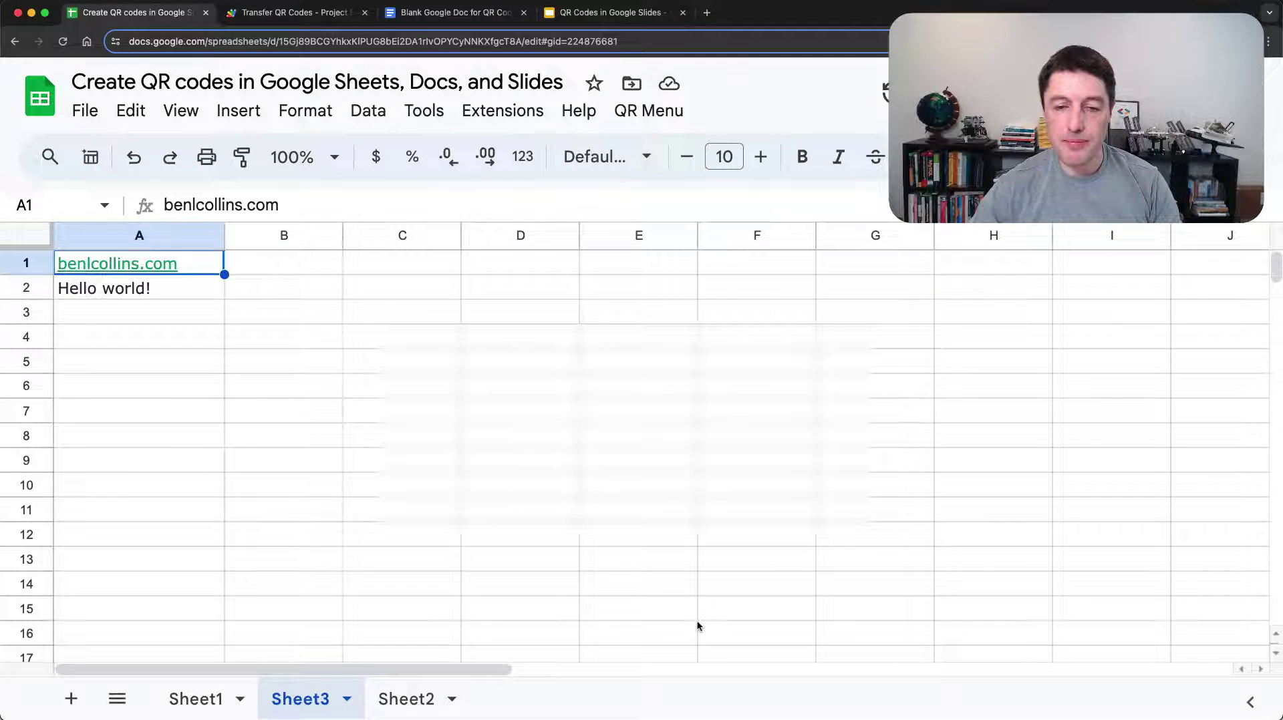
Run "Create QR code in Google Slides" for cell A1, supply the URL of "QR Codes in Google Slides - Feedback Slide", and open that presentation
click(625, 113)
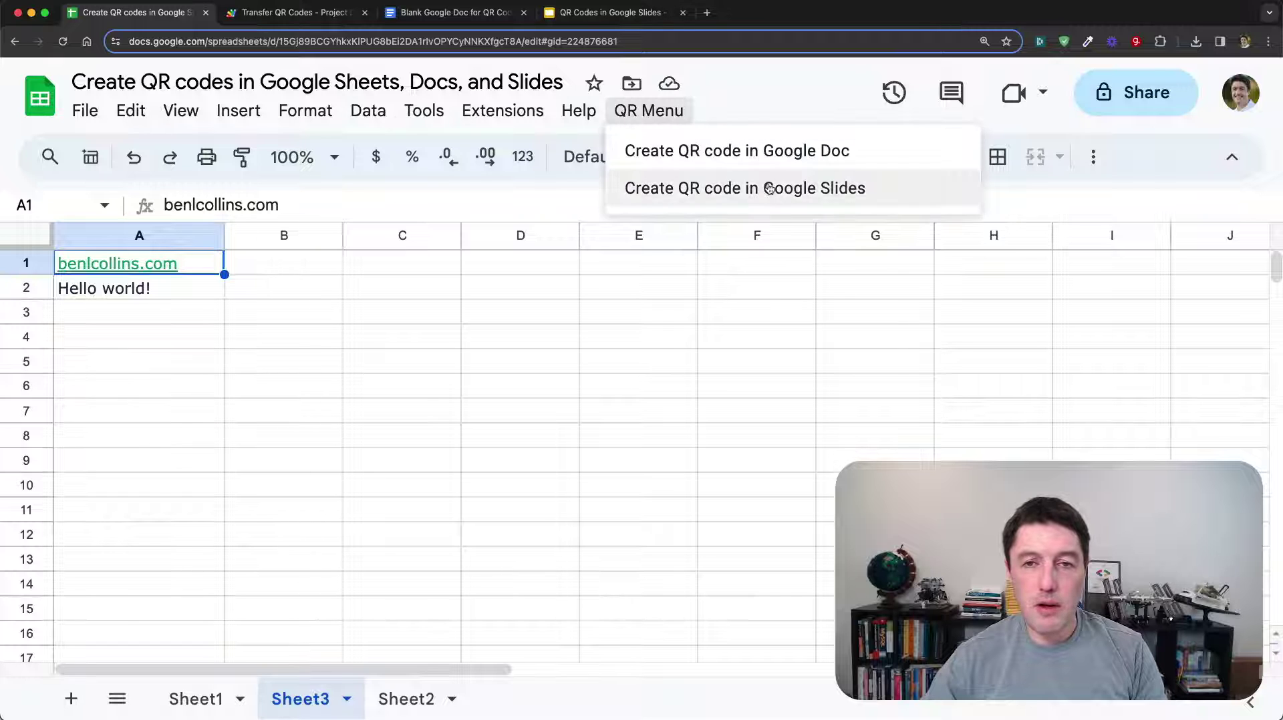
click(897, 194)
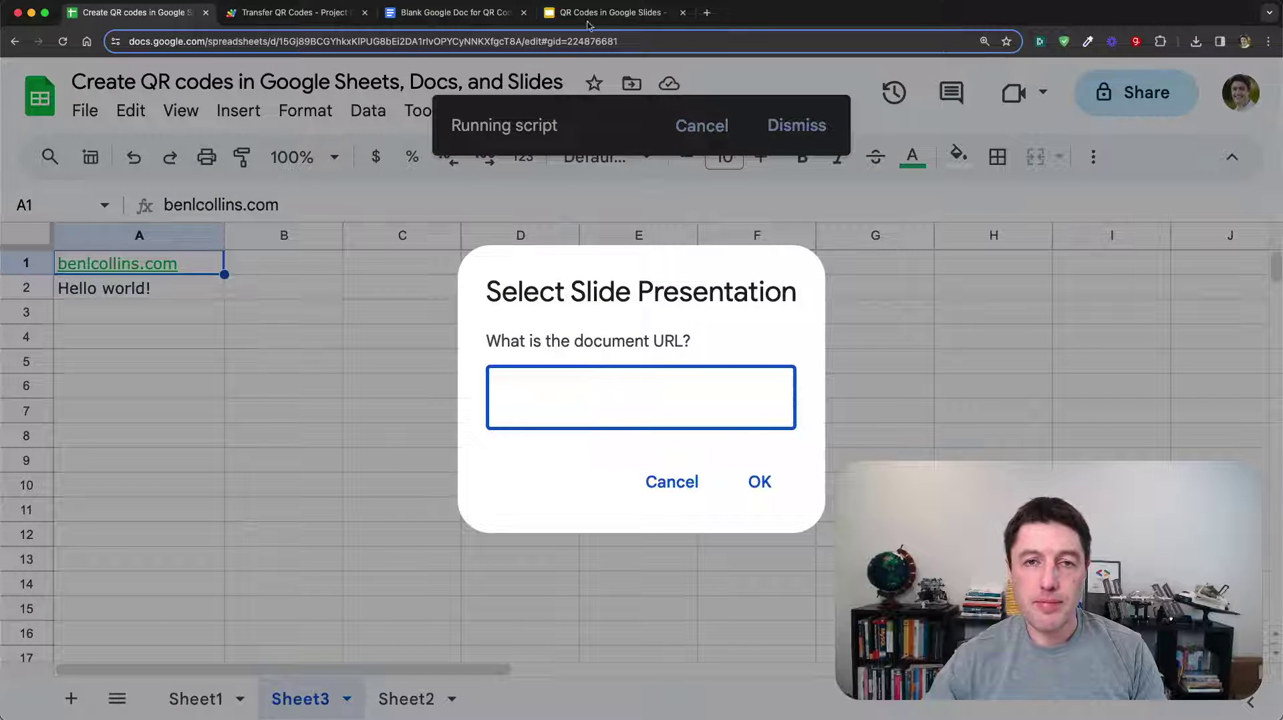
click(587, 20)
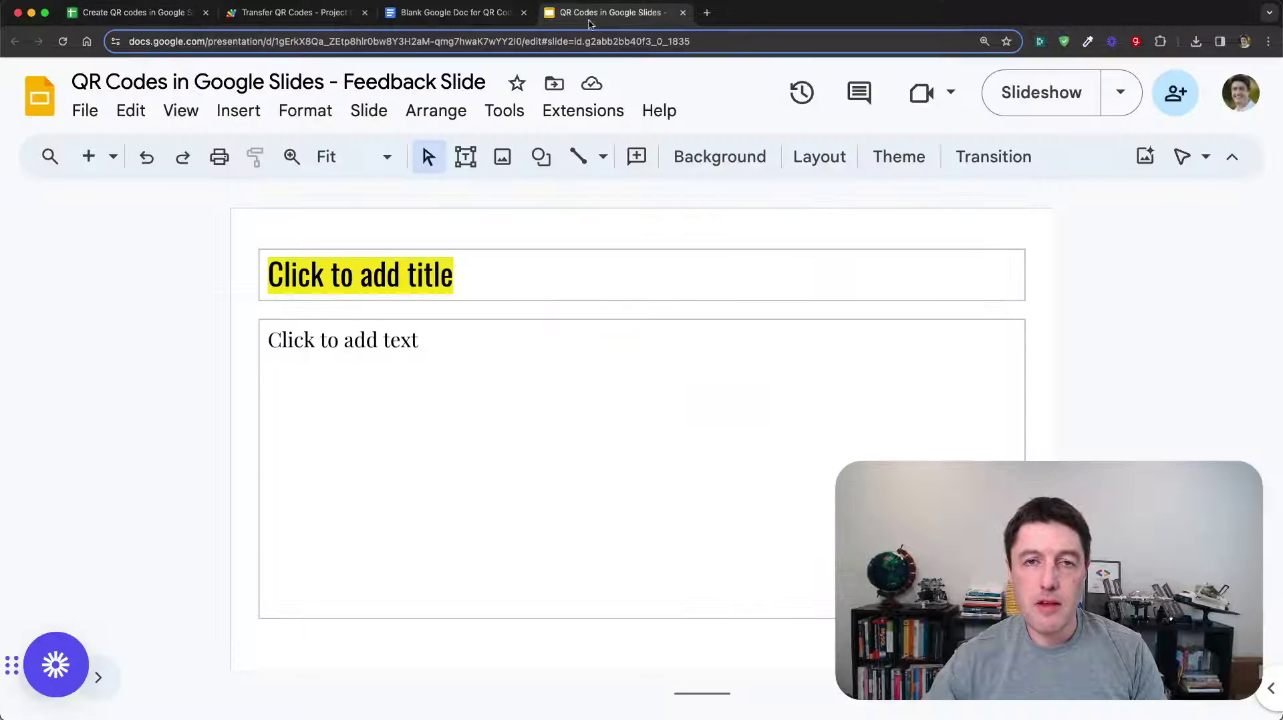
click(591, 41)
key(super+c)
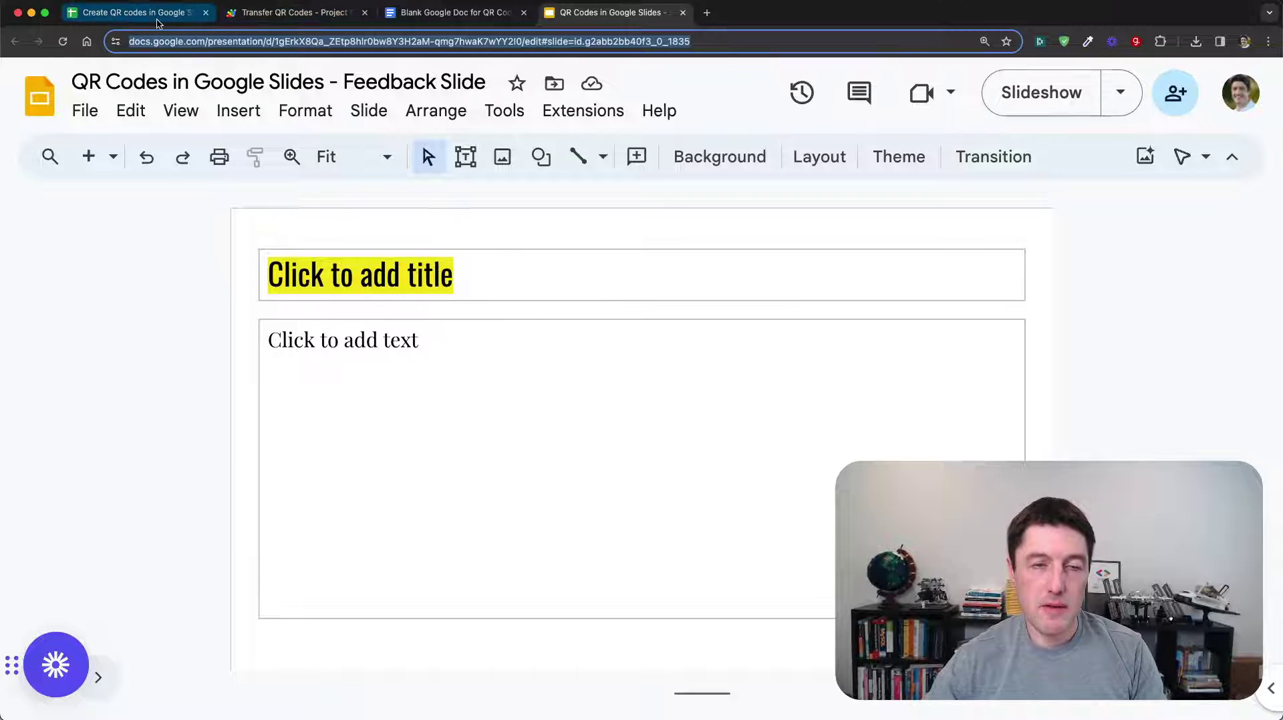
click(131, 12)
key(super+v)
click(760, 482)
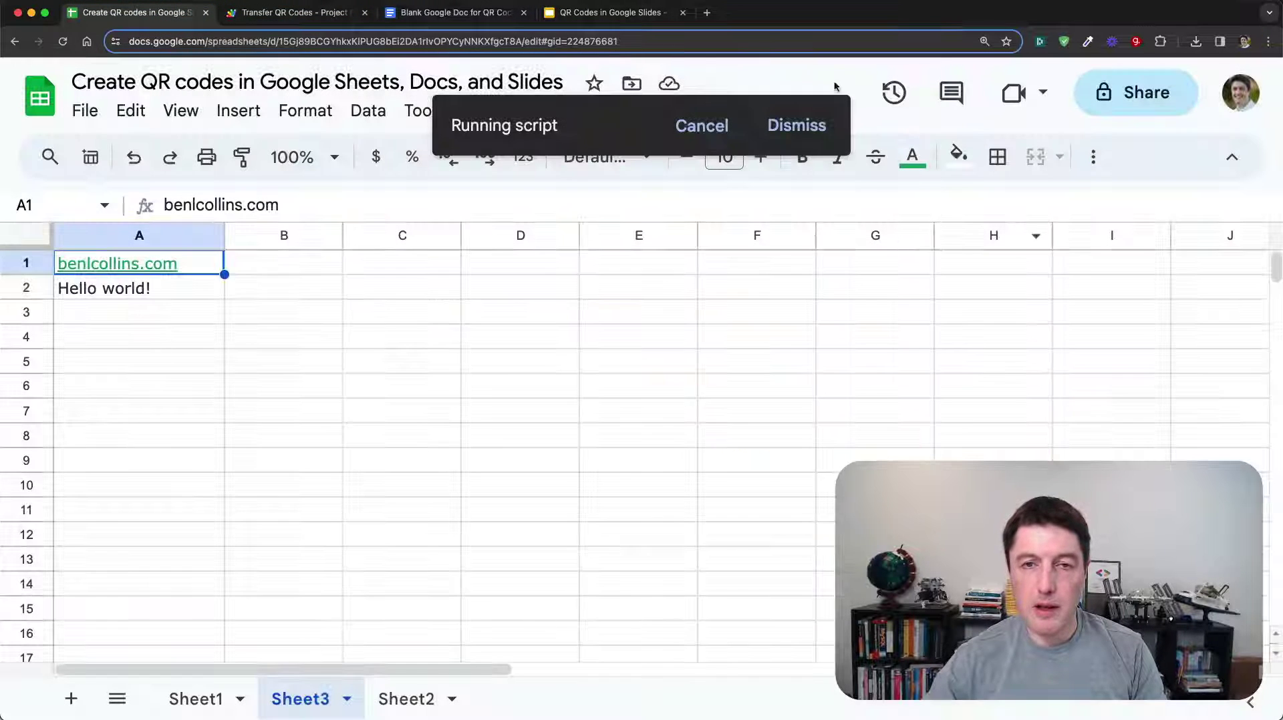
click(627, 19)
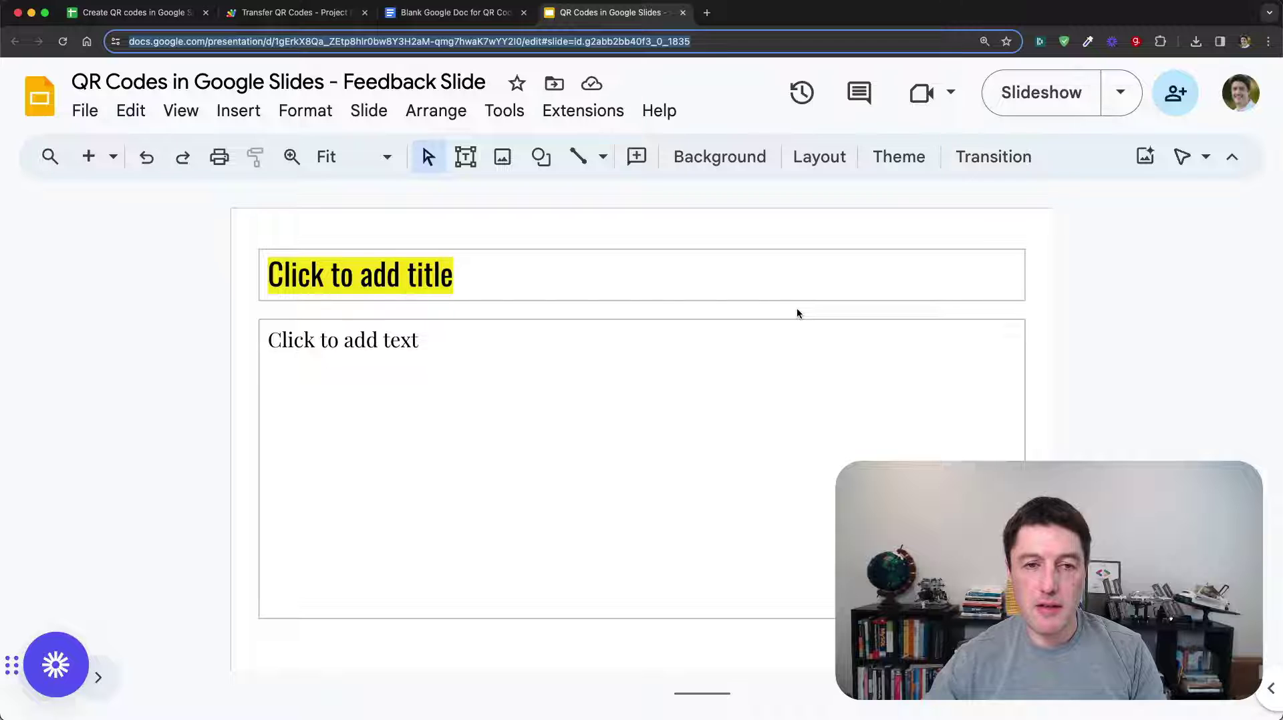
Move the inserted QR code to the middle of the slide and show the filmstrip
click(316, 266)
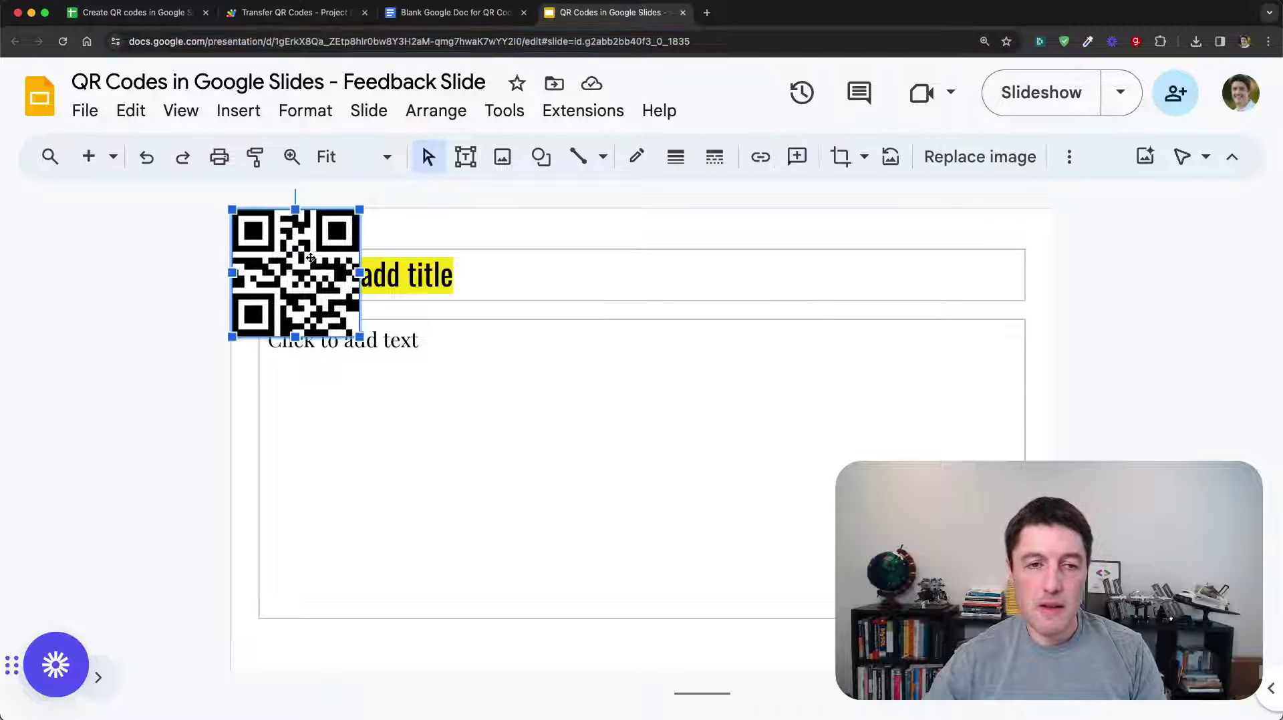
drag(316, 266, 694, 436)
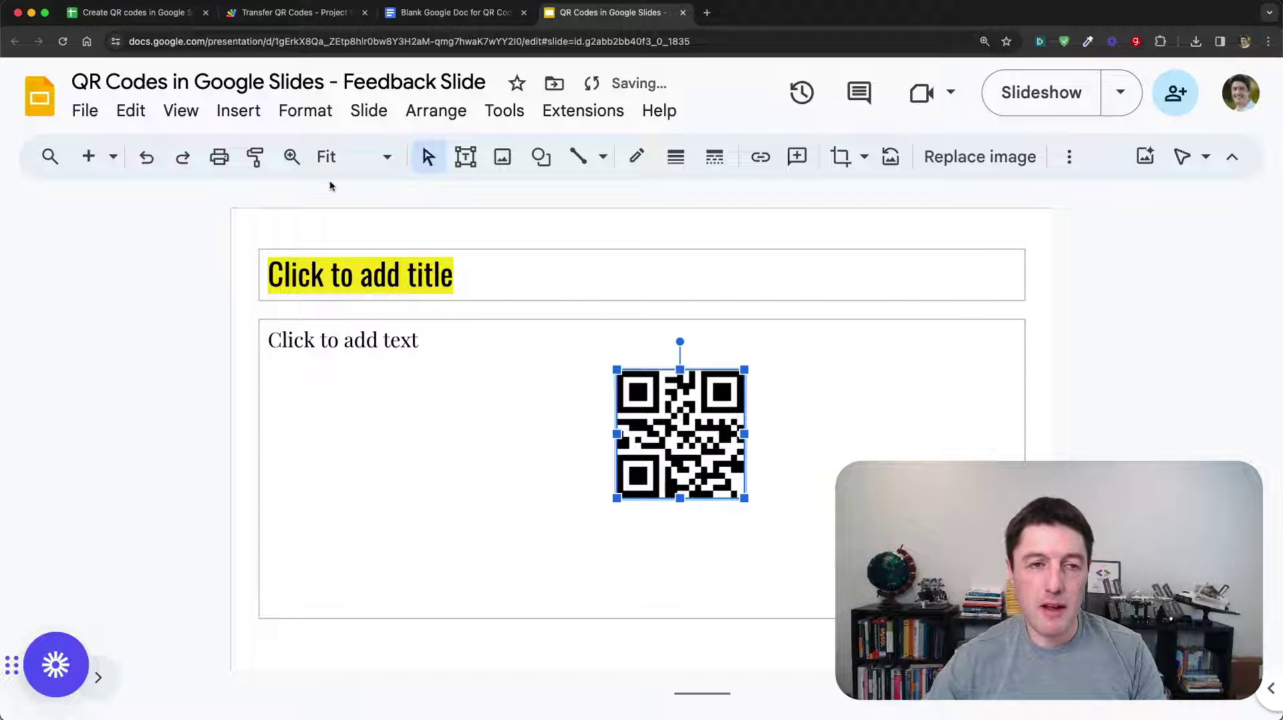
click(176, 114)
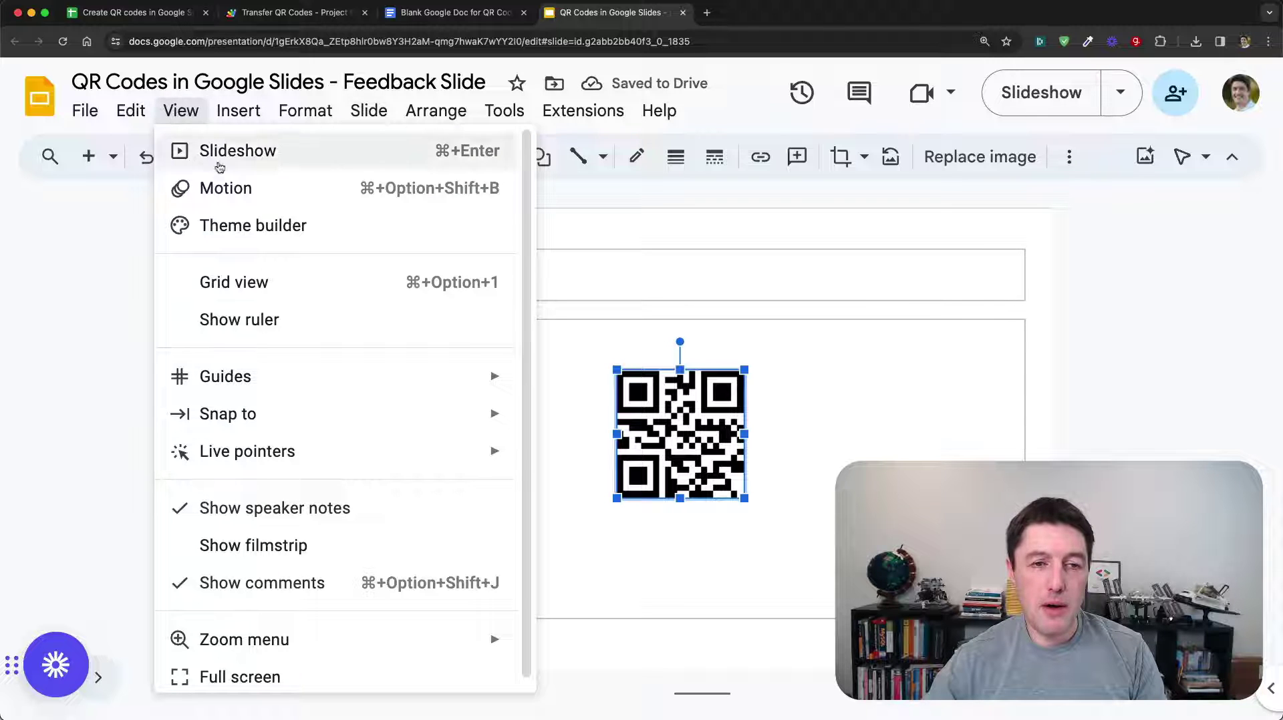
click(316, 549)
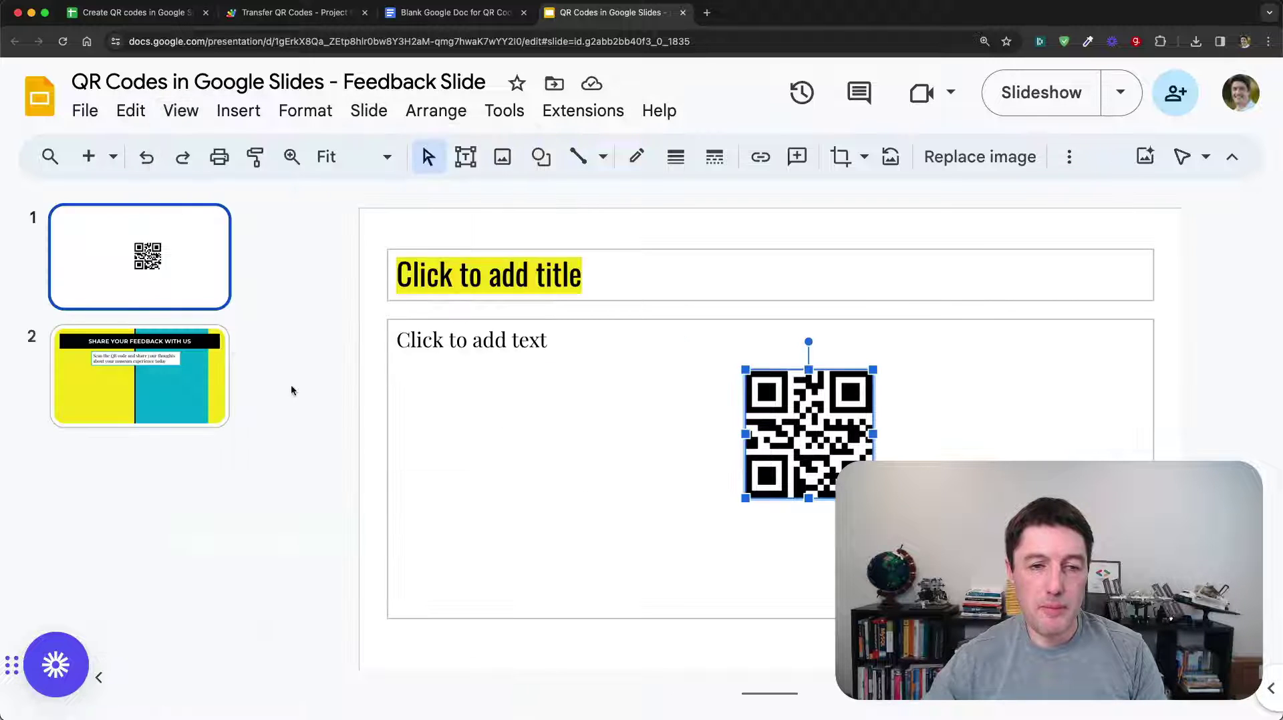
Copy the QR code from slide 1 onto the "SHARE YOUR FEEDBACK WITH US" slide and enlarge it by about half
click(161, 378)
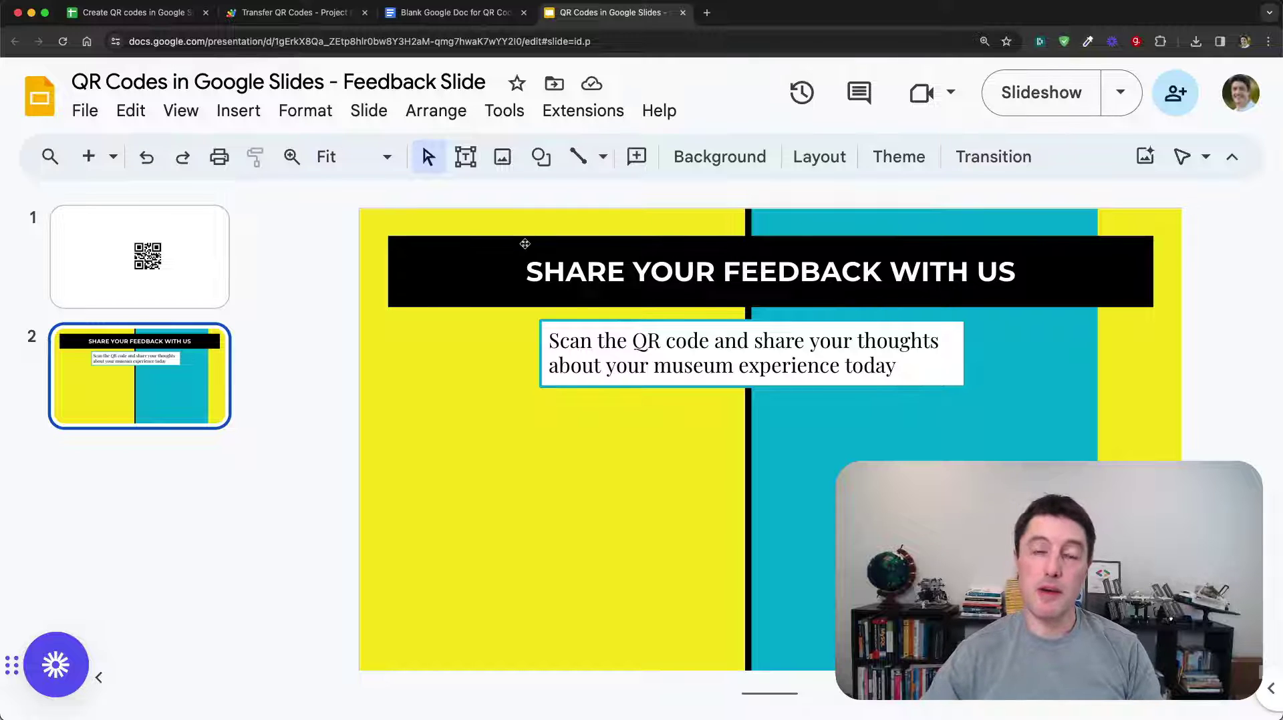
click(176, 238)
click(840, 412)
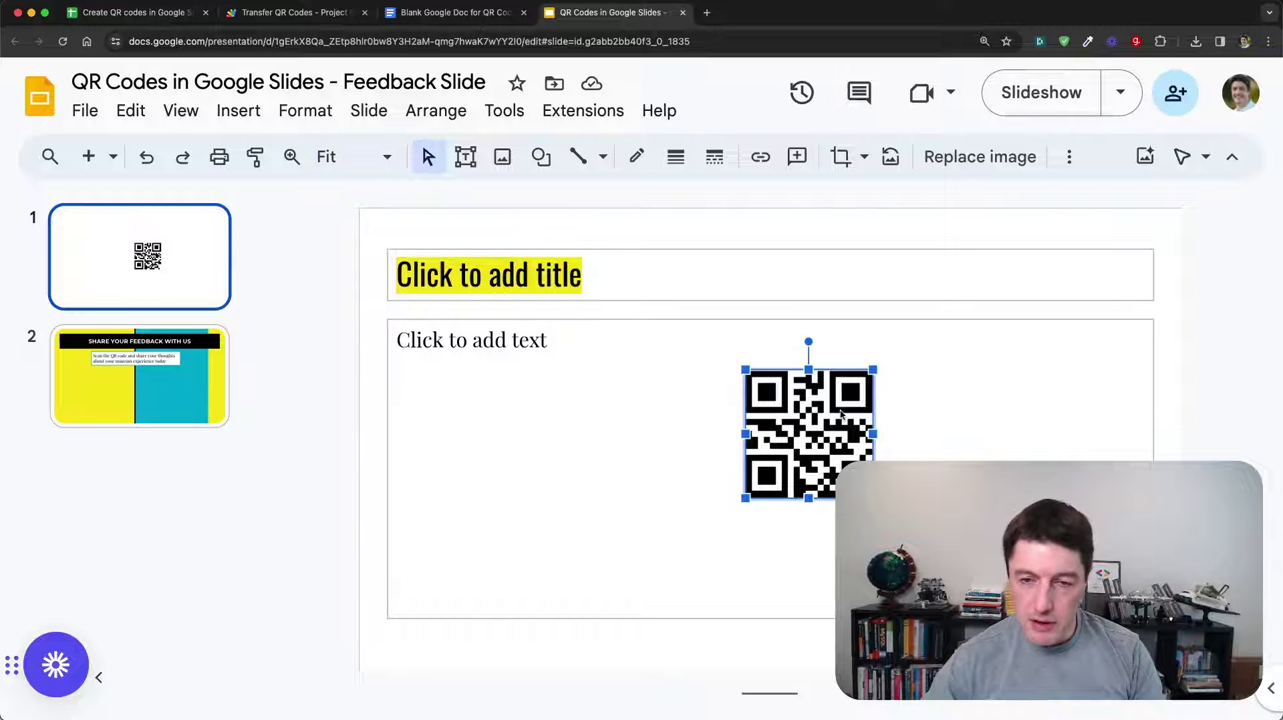
click(133, 400)
key(cmd+v)
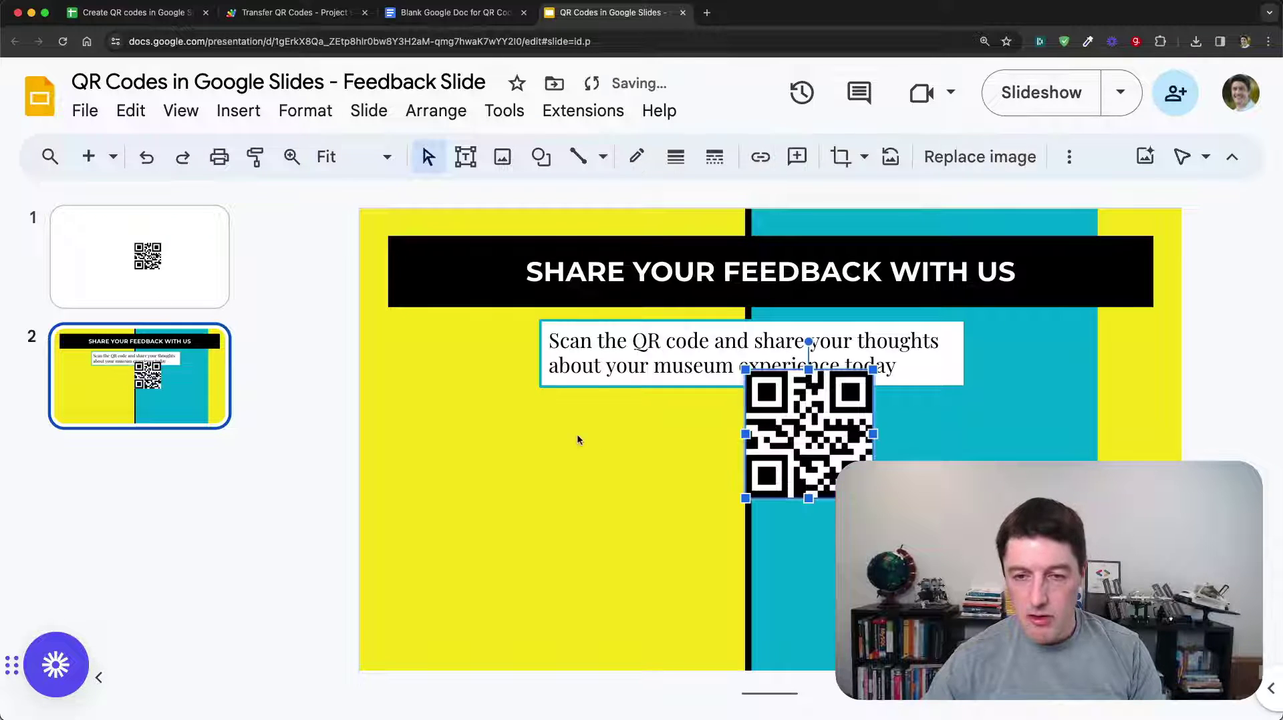
drag(741, 506, 680, 563)
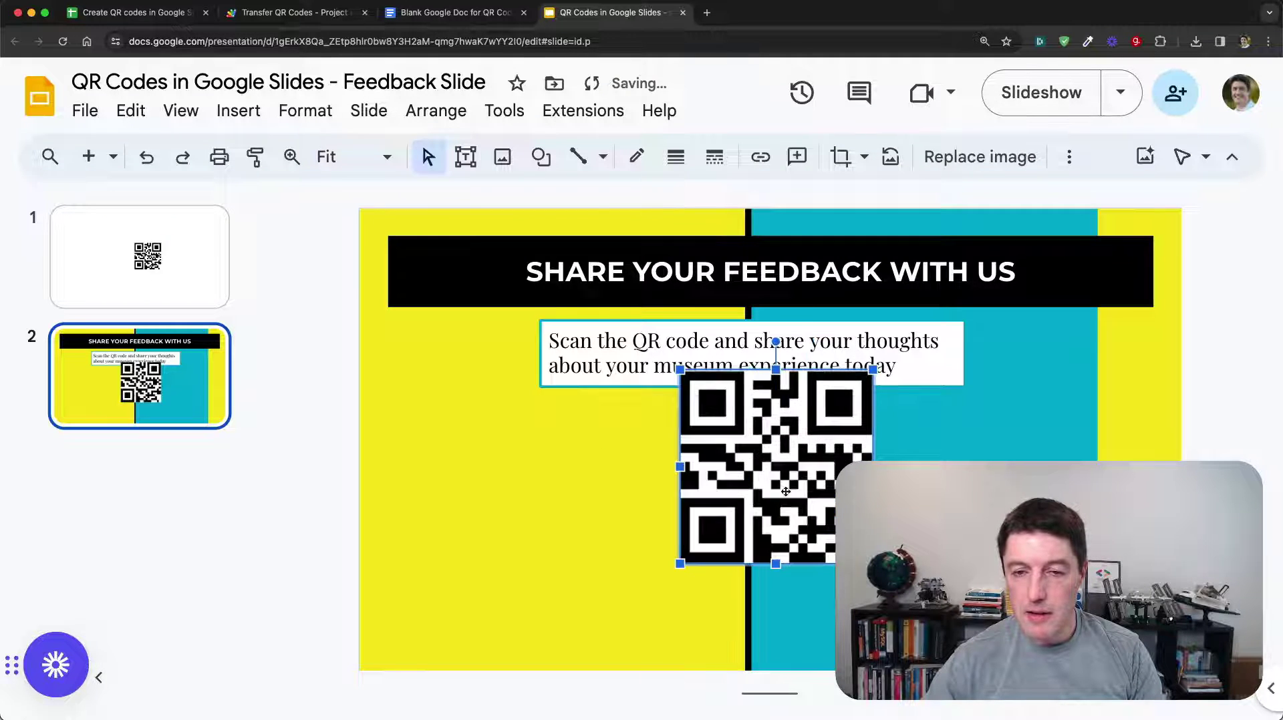
Move the QR code into the teal-bordered frame below the scan instructions on the feedback slide and deselect it
drag(820, 476, 760, 568)
key(Escape)
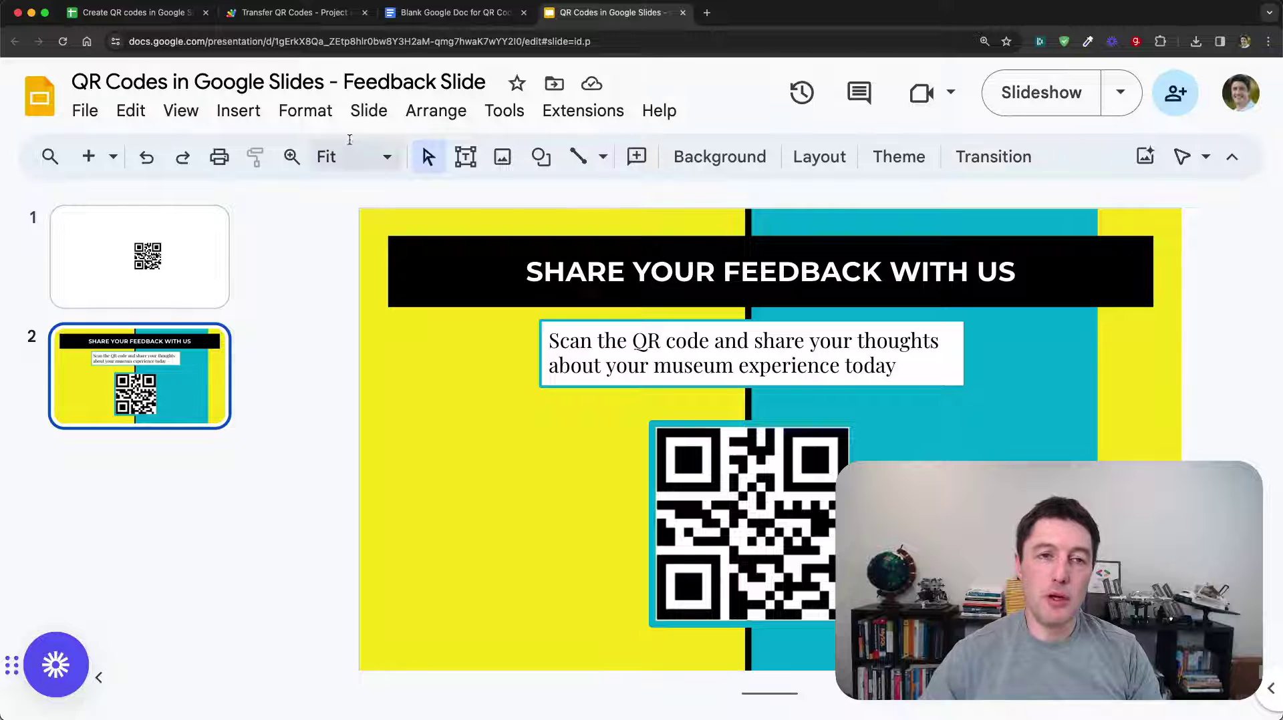
Review the "Transfer QR Codes" Apps Script project from the end of the code back up to the onOpen menu function
click(153, 24)
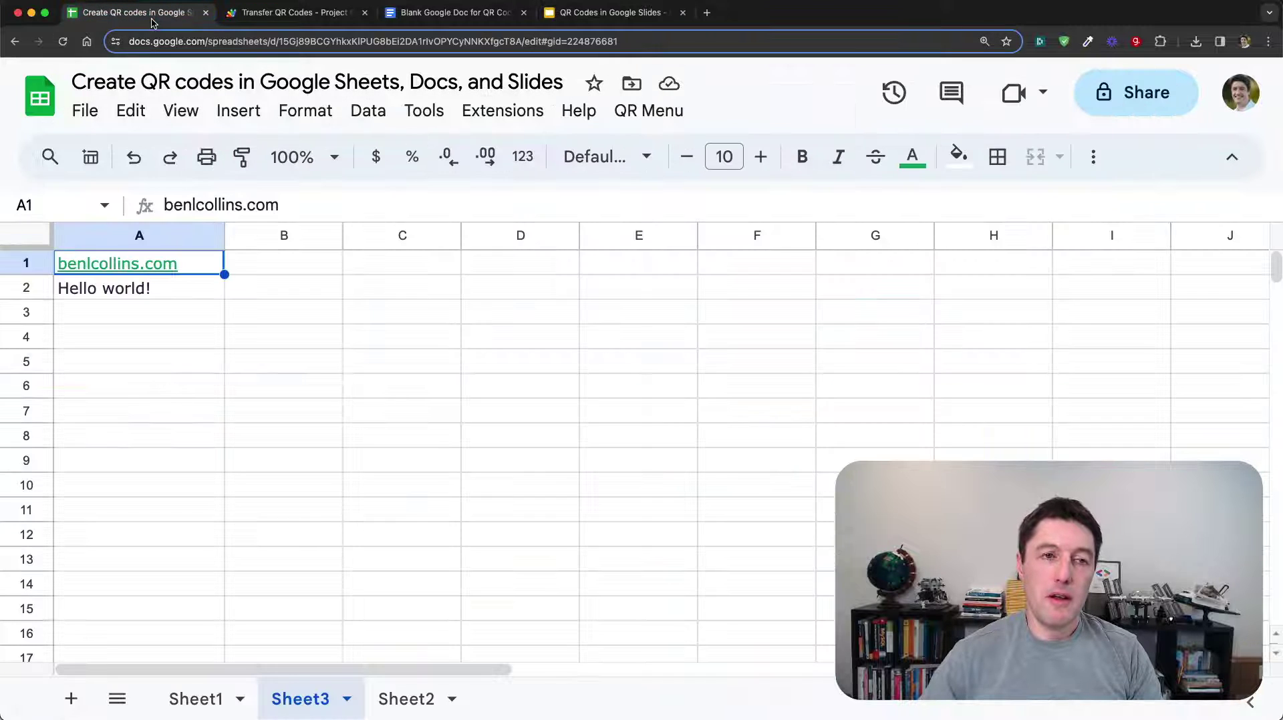
click(269, 13)
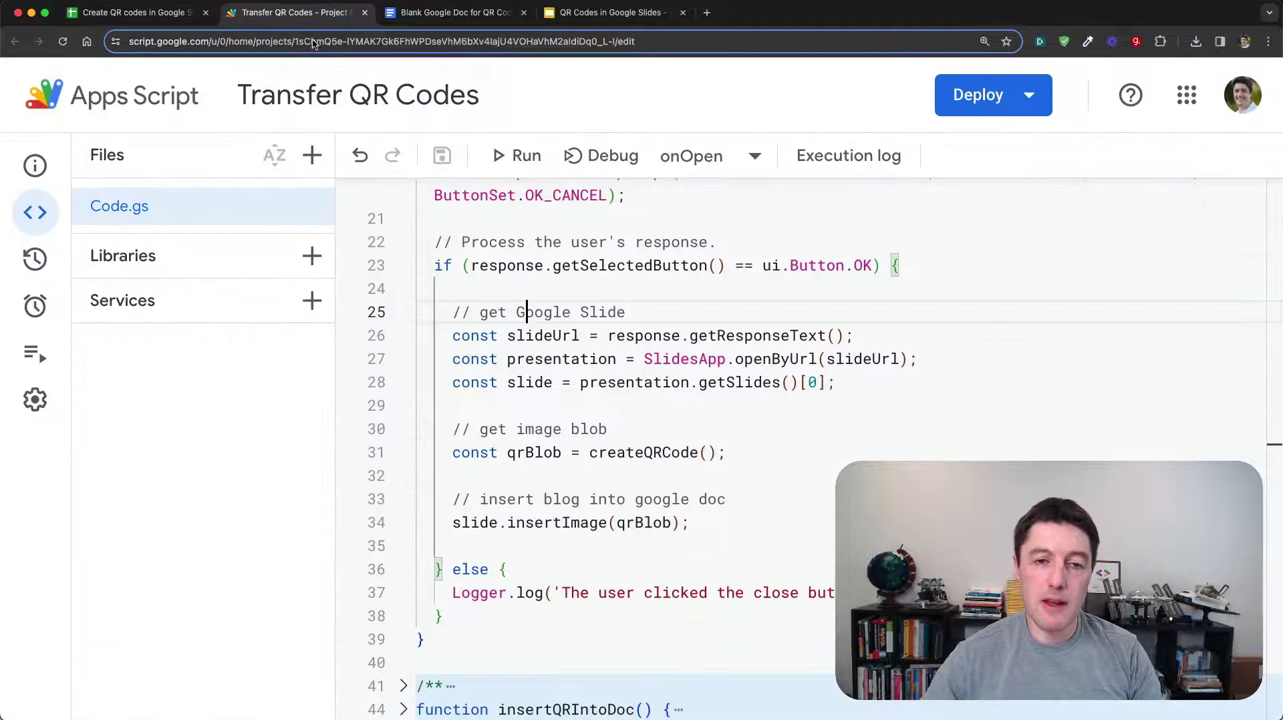
scroll(610, 335, down, 15)
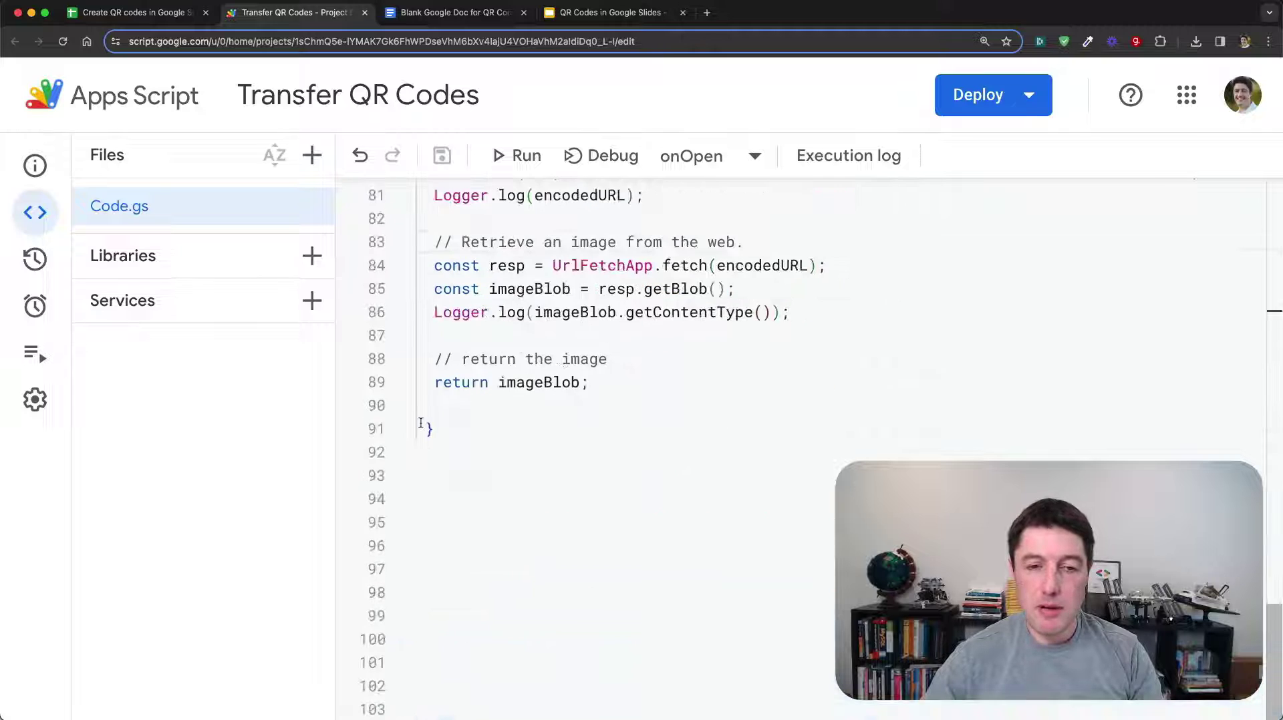
scroll(487, 417, up, 15)
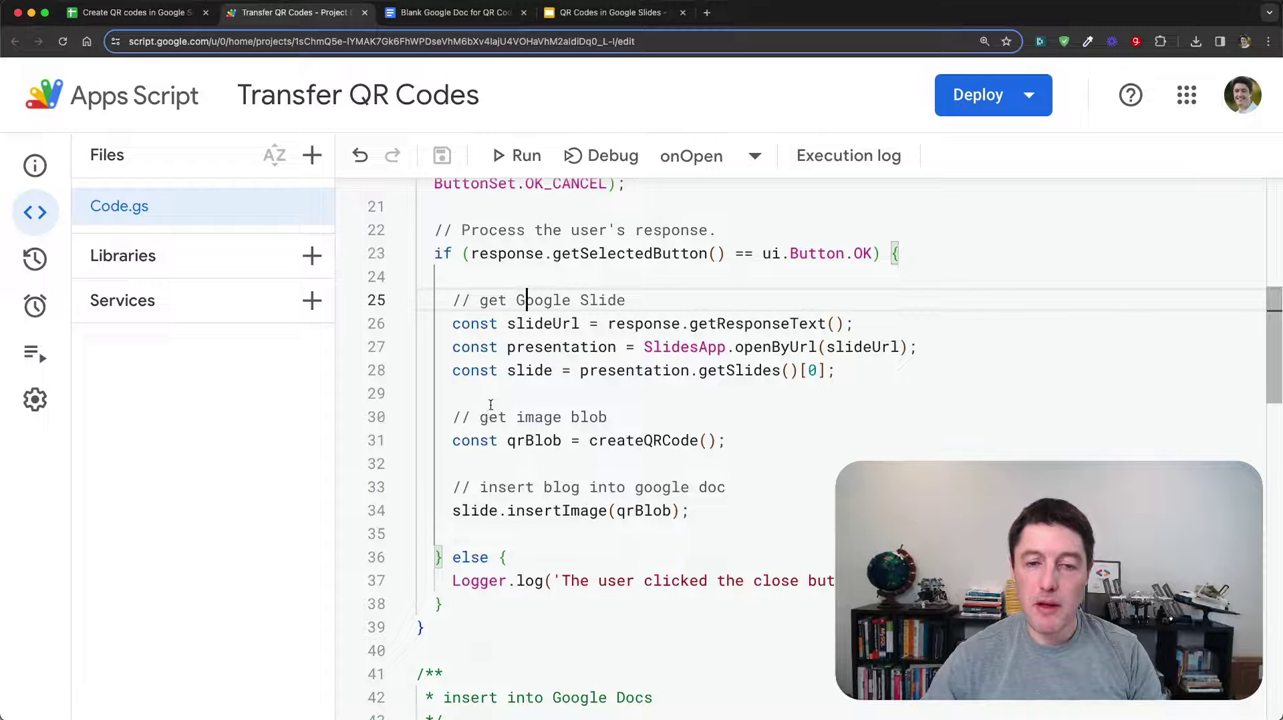
scroll(524, 297, up, 5)
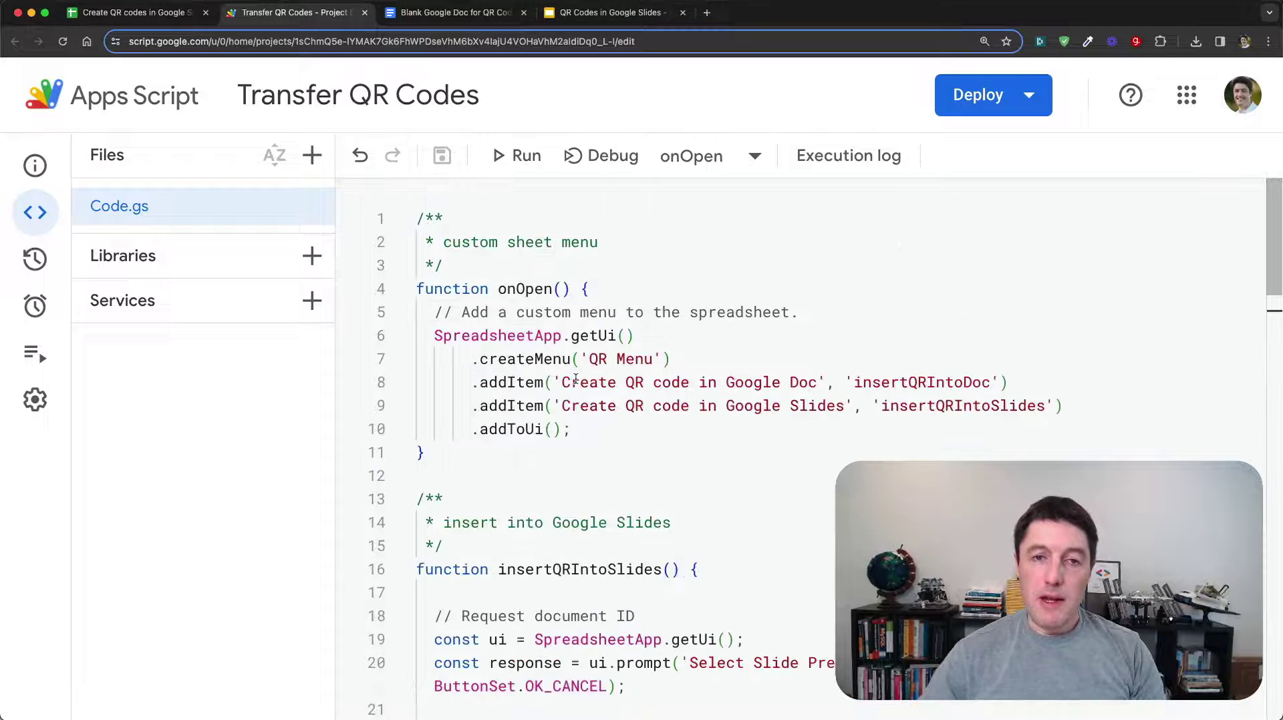
Review the spreadsheet's QR code formulas on Sheet1, the wedding invitation on Sheet2, and the source cells on Sheet3
click(130, 13)
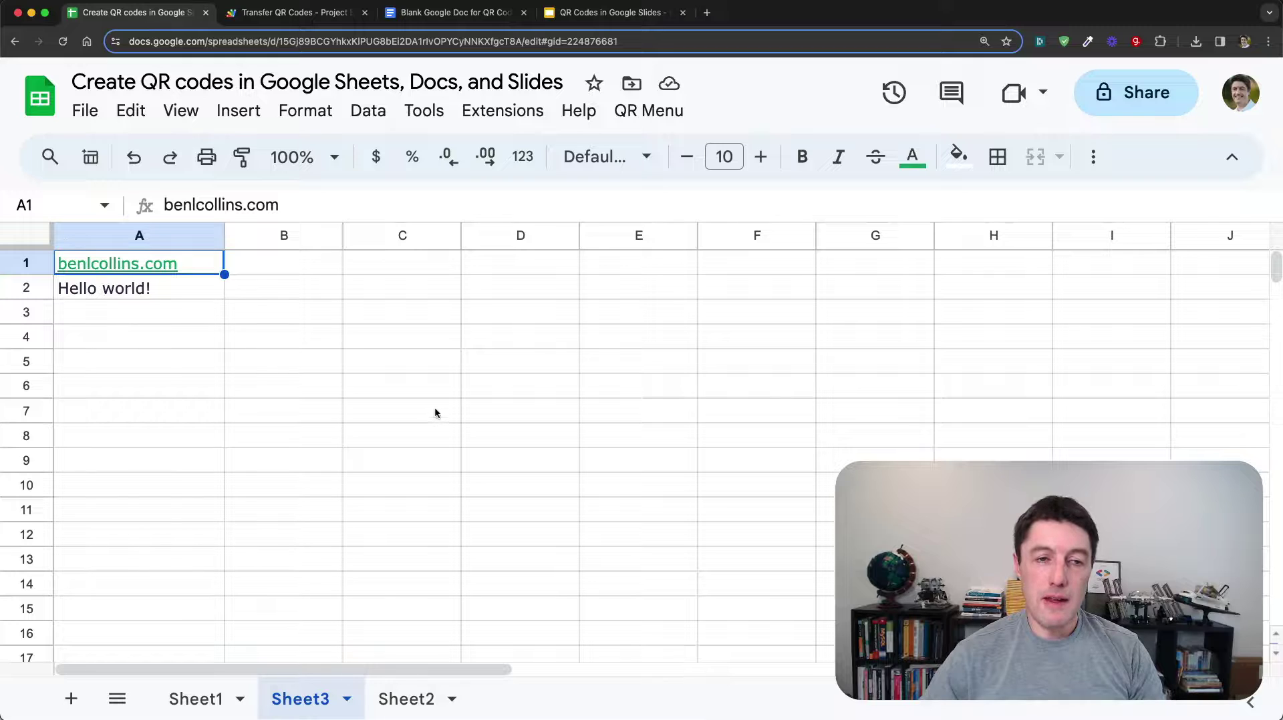
click(199, 699)
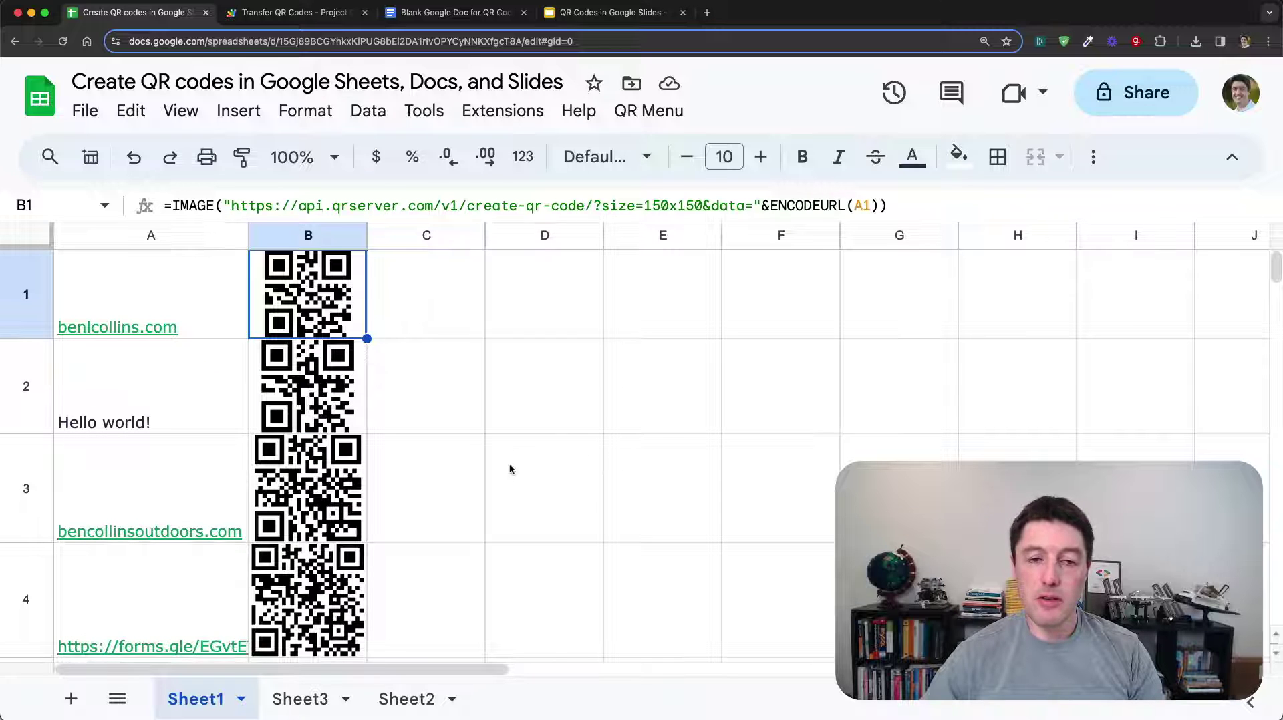
click(335, 696)
click(388, 698)
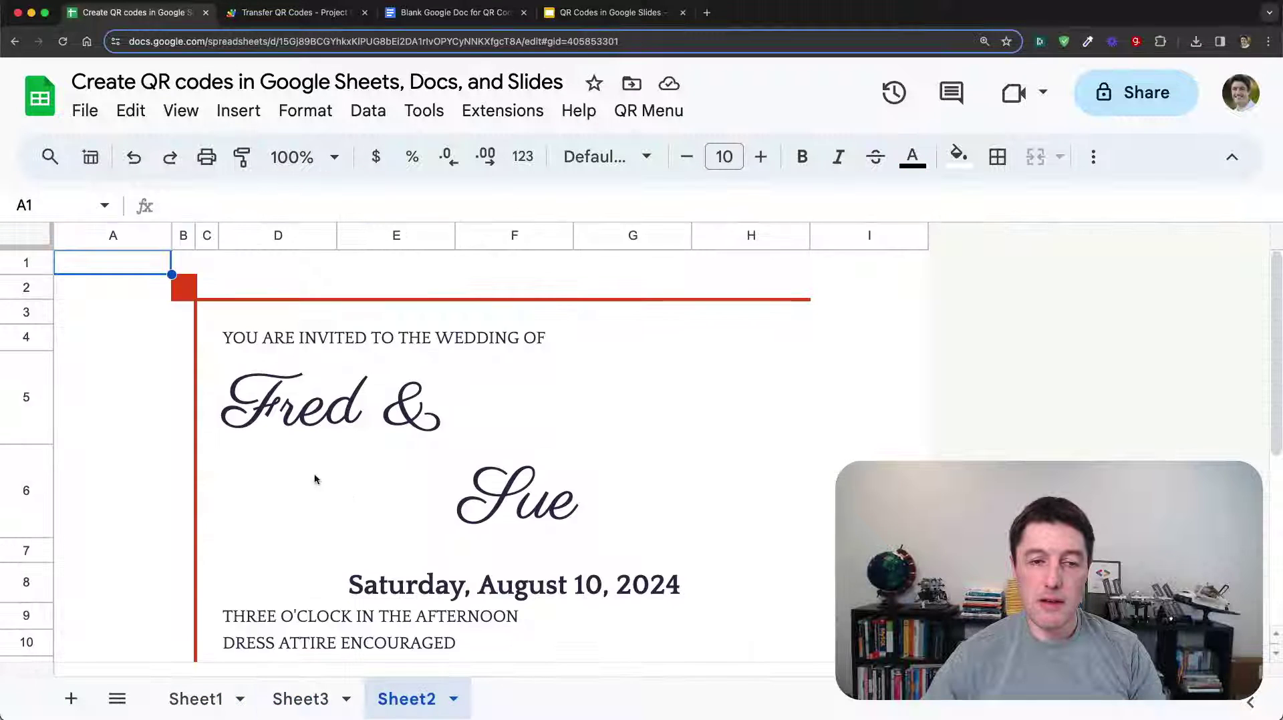
scroll(427, 478, down, 3)
scroll(468, 454, down, 2)
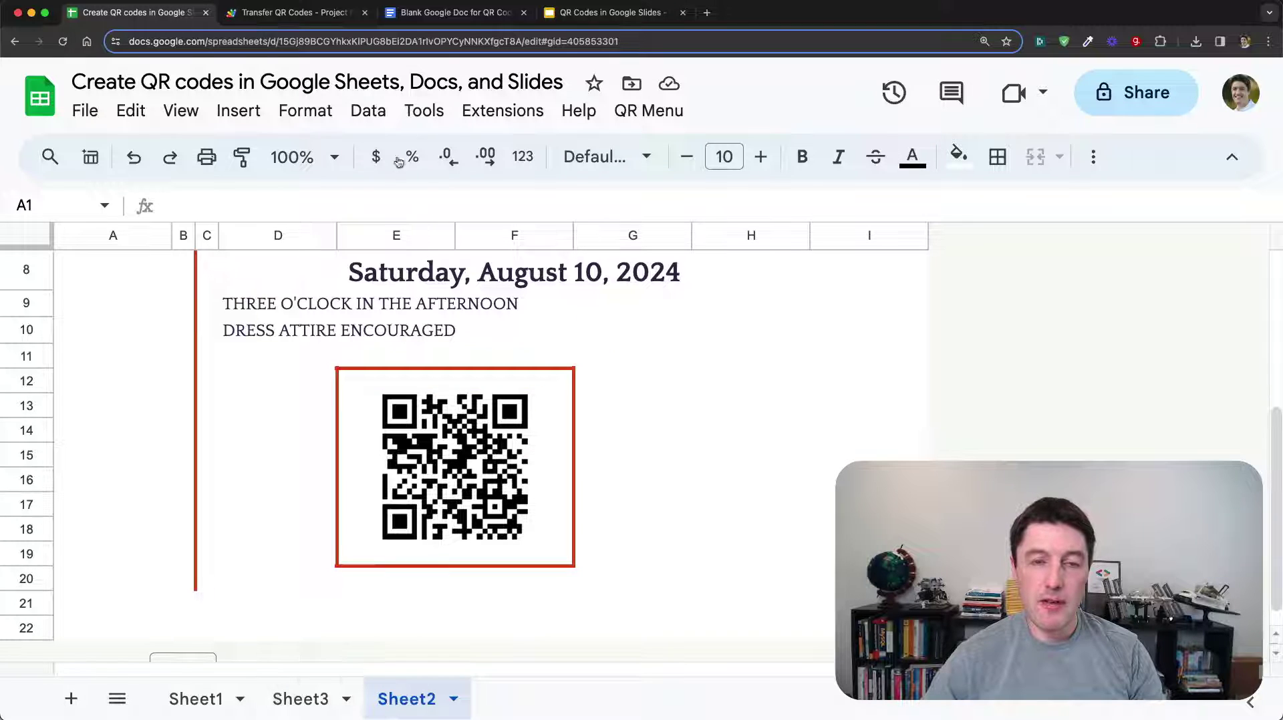
click(313, 698)
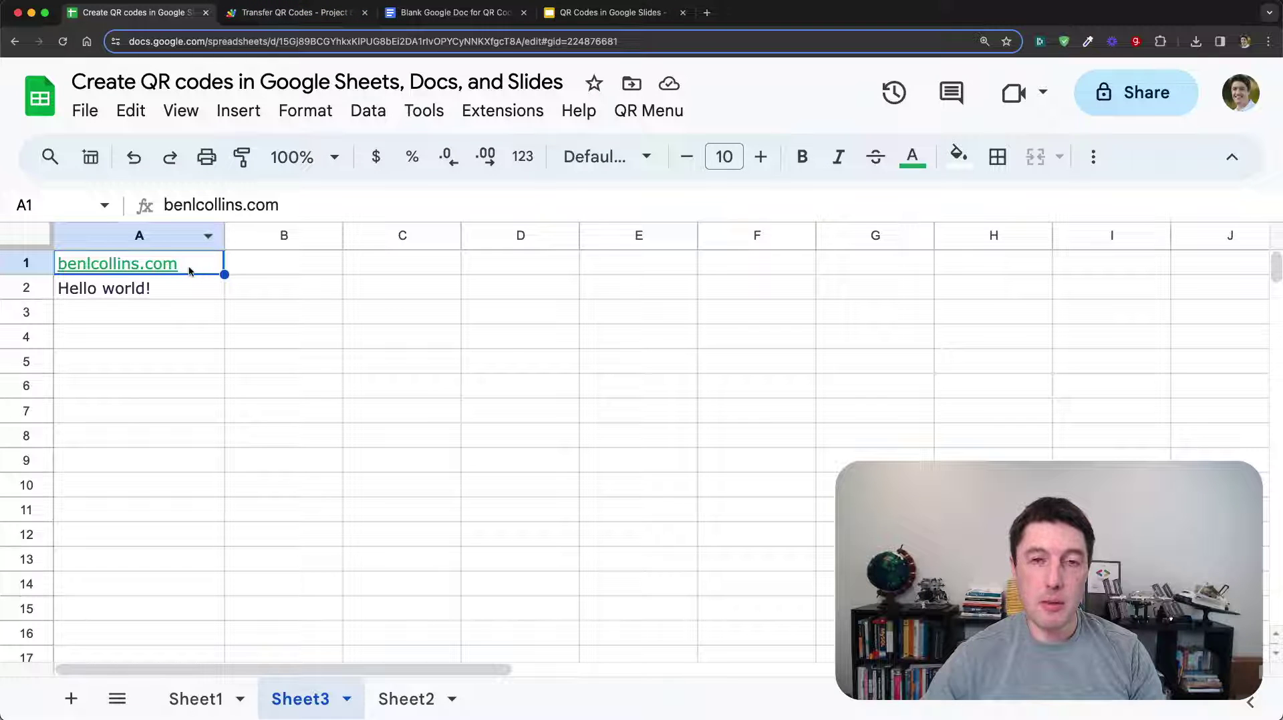
mouse_move(189, 265)
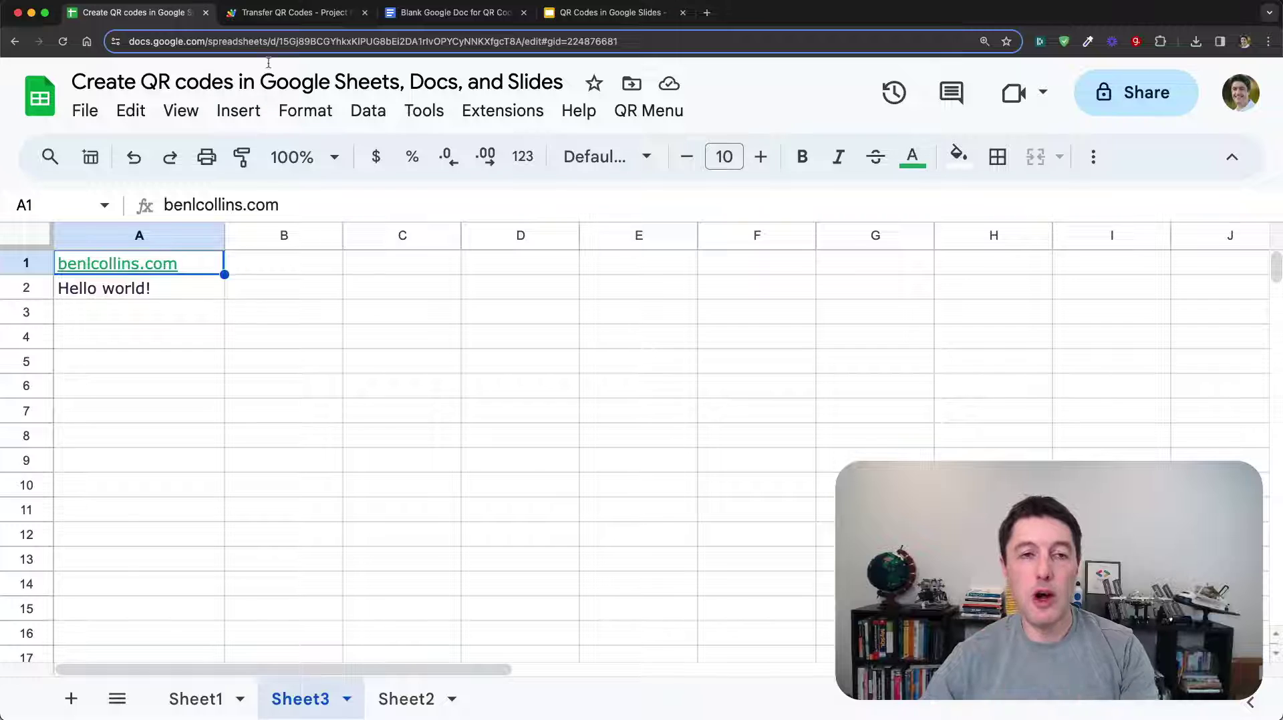
Examine the createQRCode function in the Apps Script project, including its API URL and returned image blob
click(294, 12)
scroll(604, 382, down, 5)
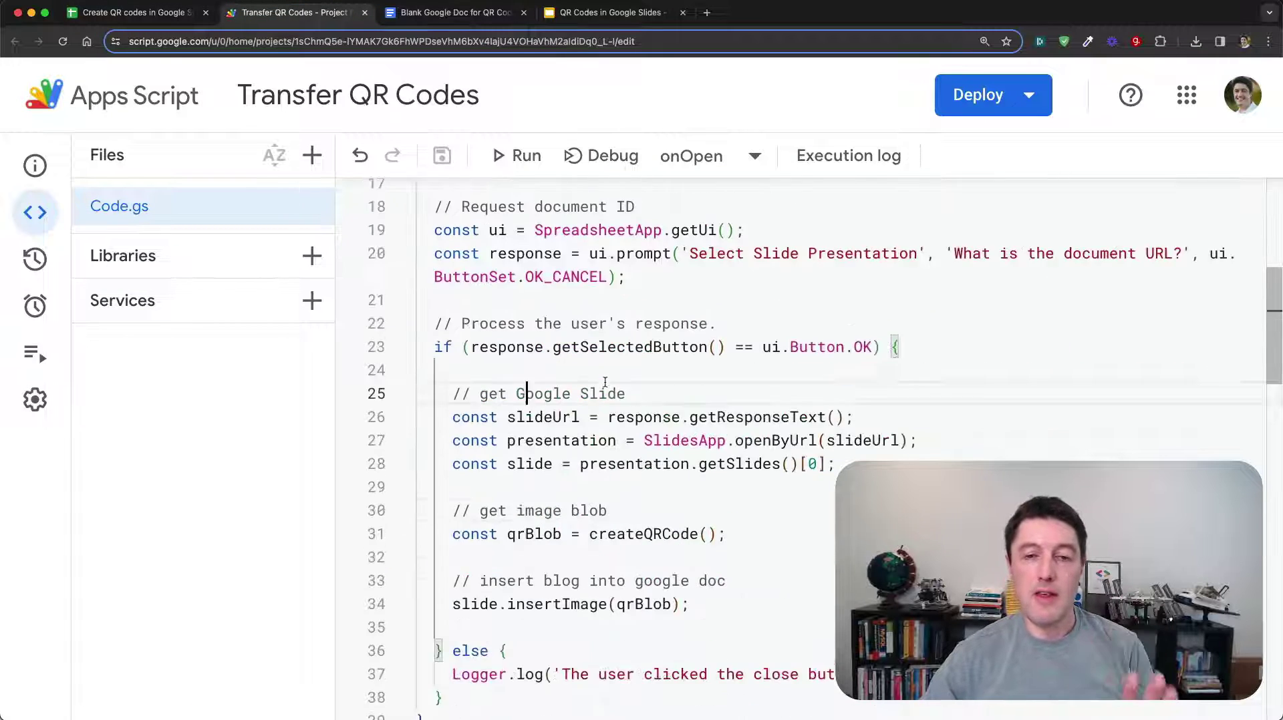
scroll(604, 382, down, 15)
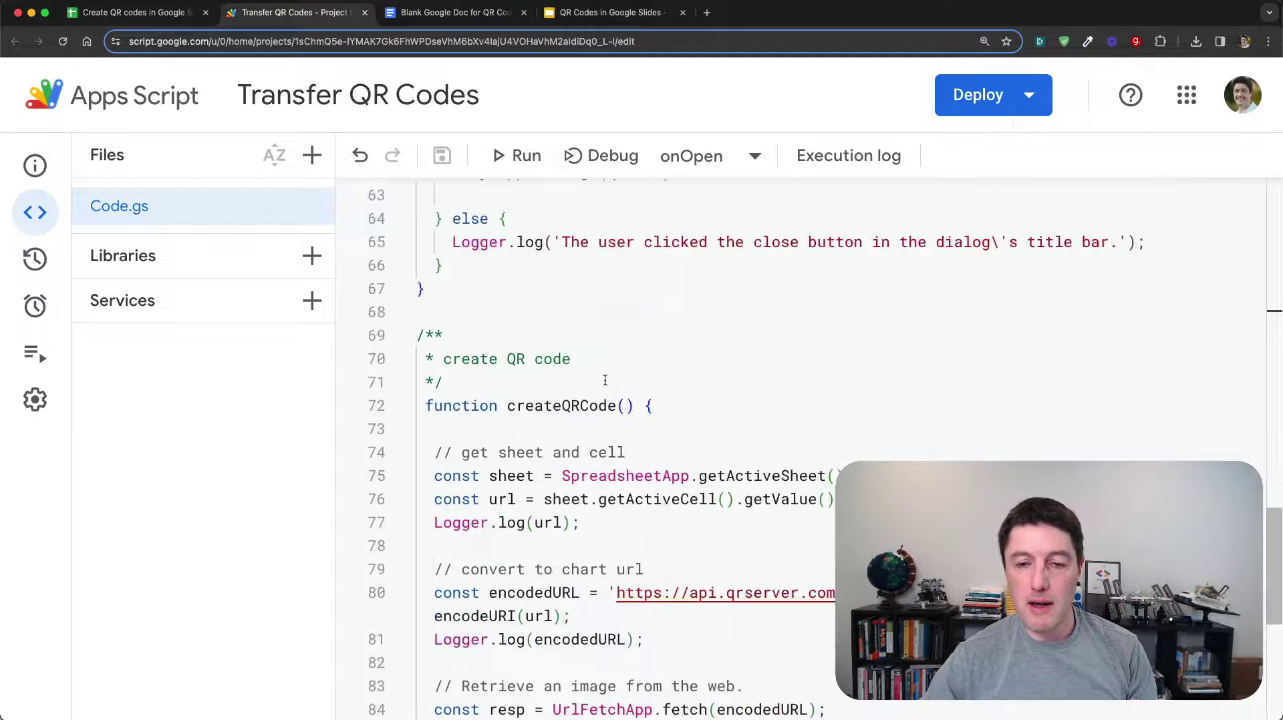
scroll(605, 380, down, 6)
scroll(604, 381, up, 6)
scroll(610, 441, down, 3)
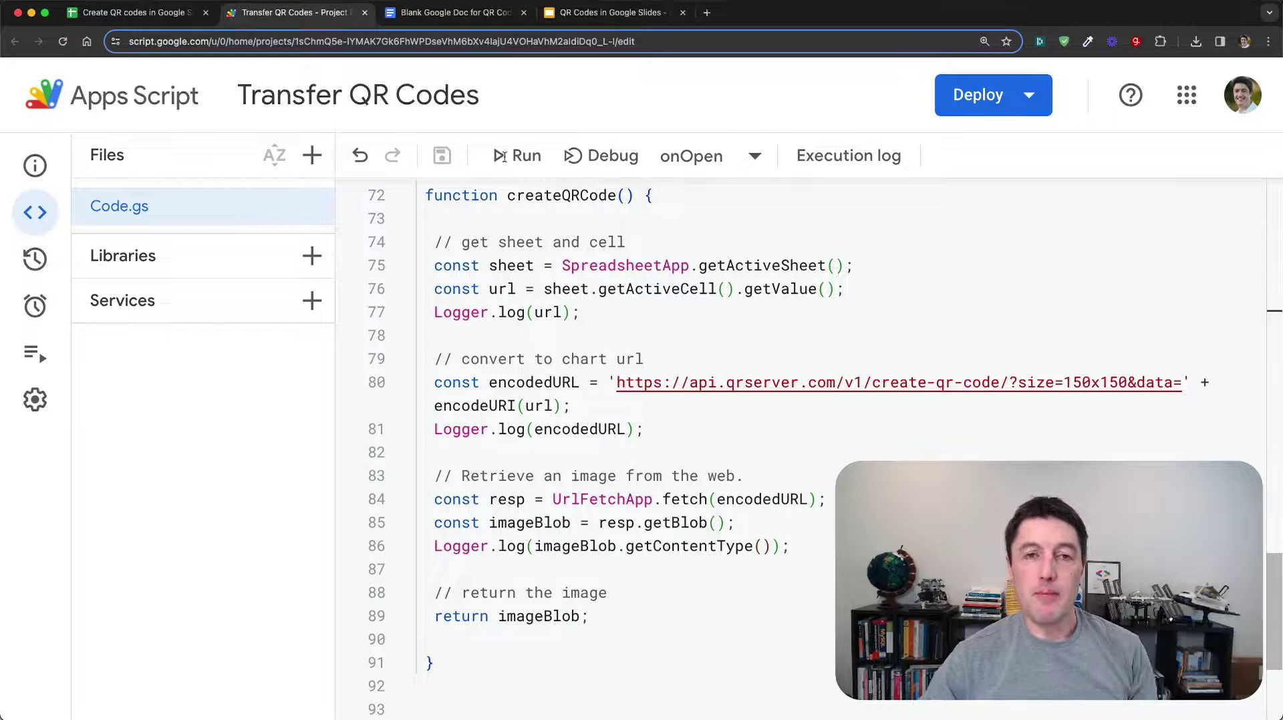
View the QR codes in "Blank Google Doc for QR Code" and on the feedback slide, and return to the spreadsheet
click(428, 24)
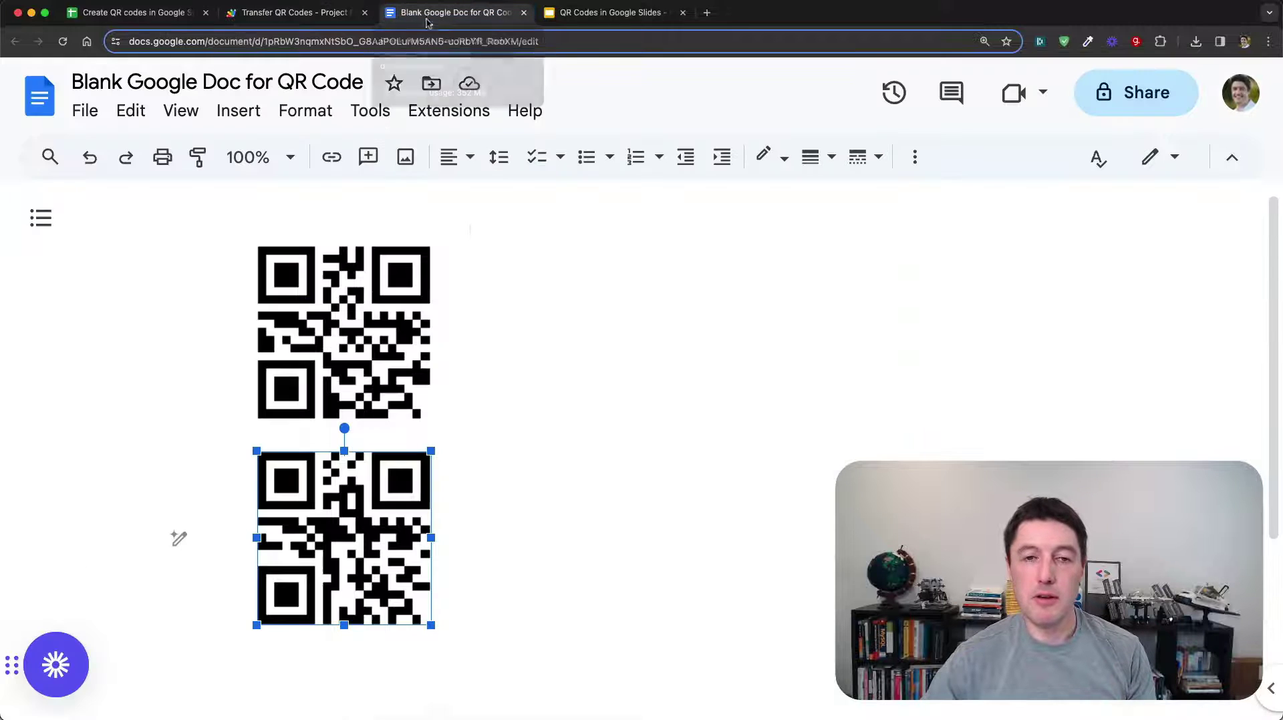
click(588, 12)
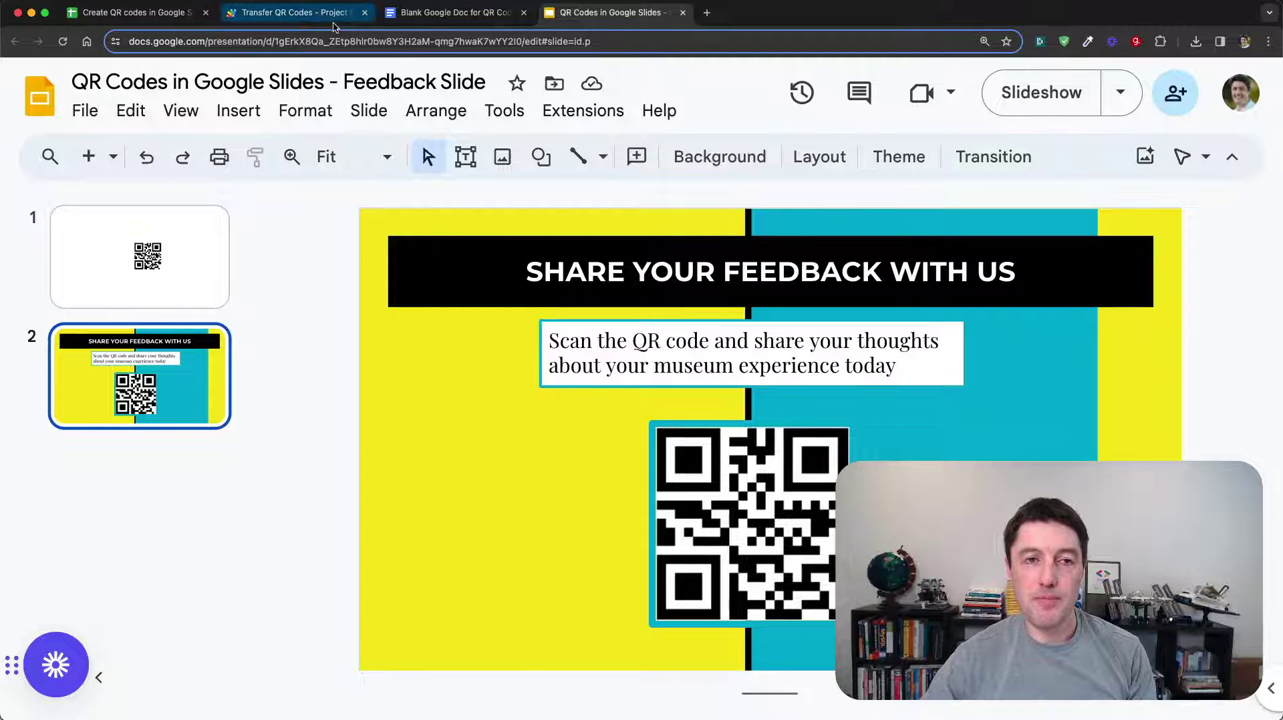
click(133, 12)
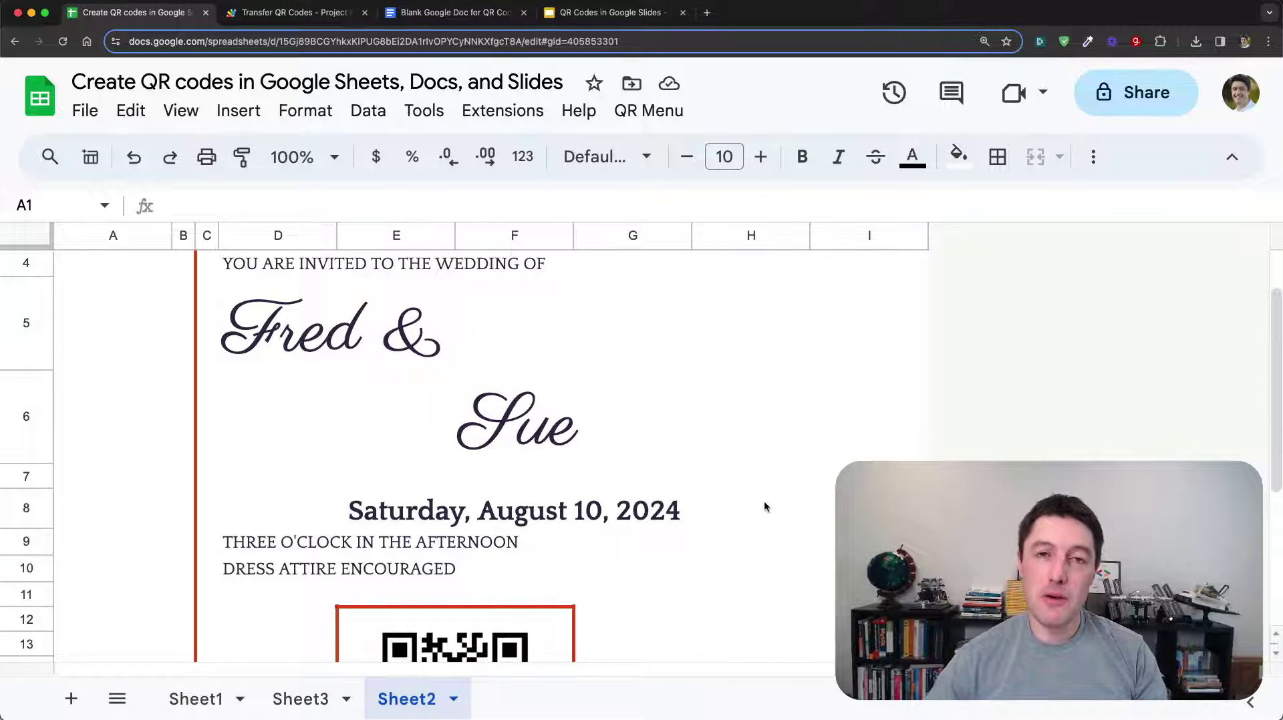